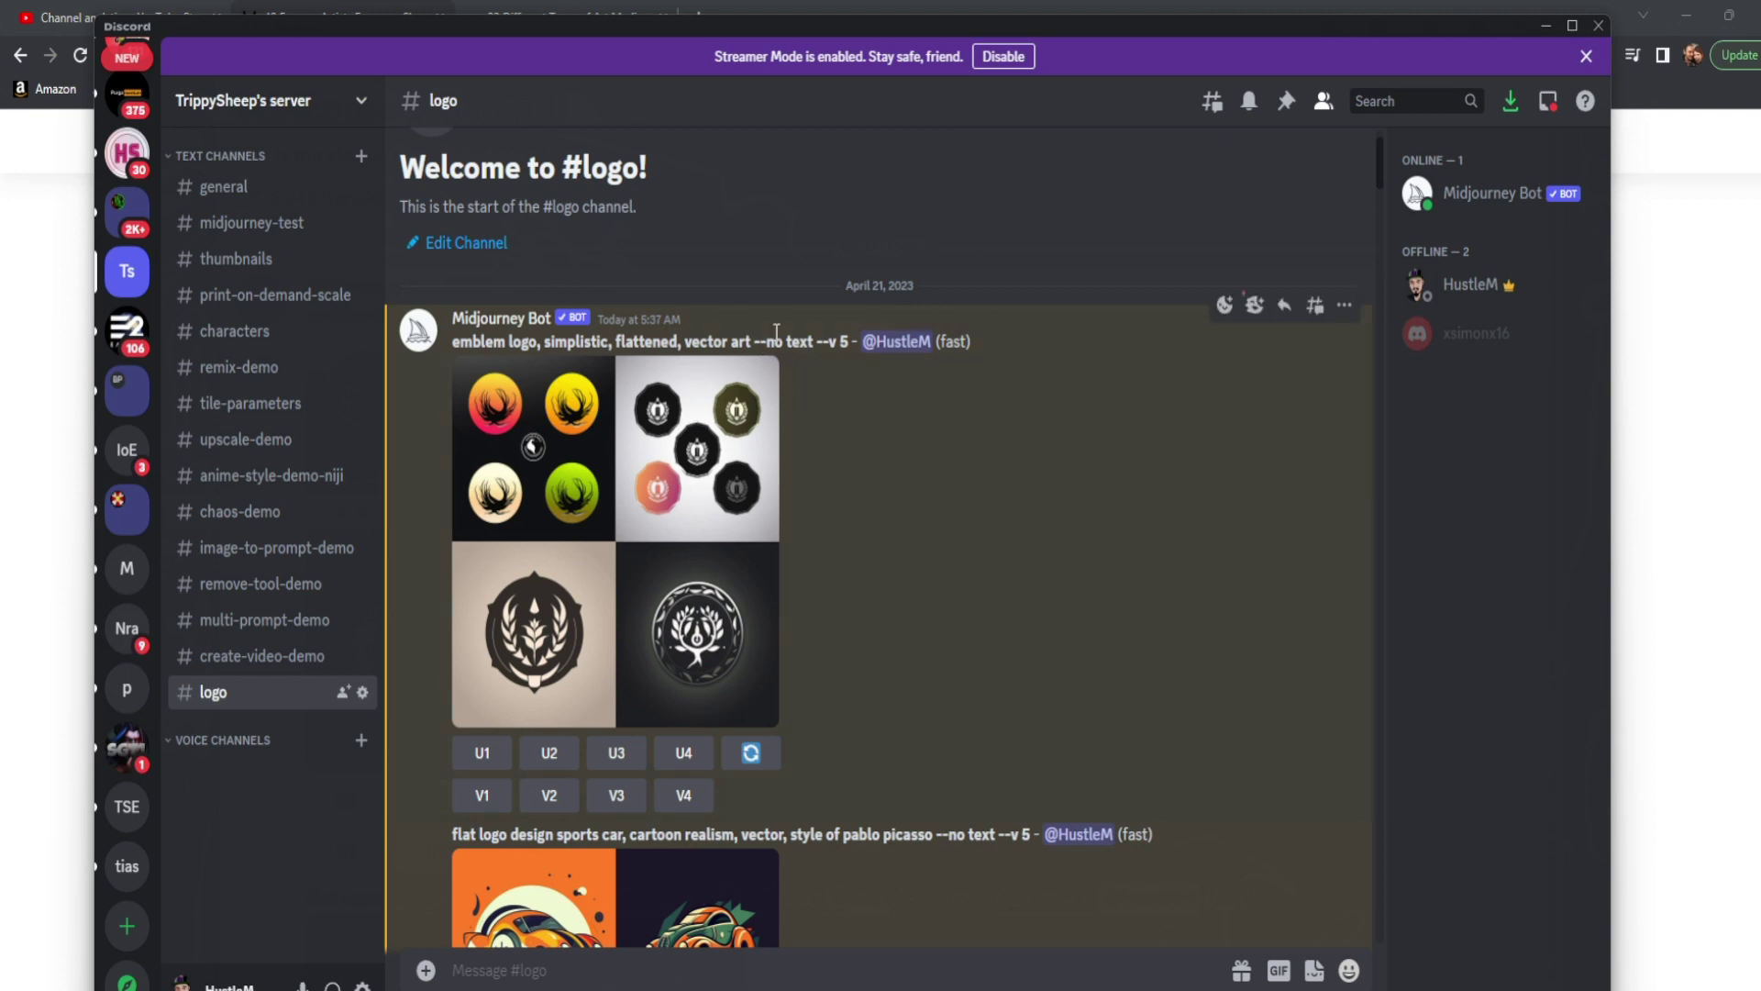
Review the earlier prompts, selecting '--no text', 'emblem' and 'style of pablo picasso'
{"action": "left_click_drag", "start_coordinate": [814, 341], "coordinate": [753, 343]}
{"action": "double_click", "coordinate": [472, 341]}
{"action": "middle_click", "coordinate": [884, 425]}
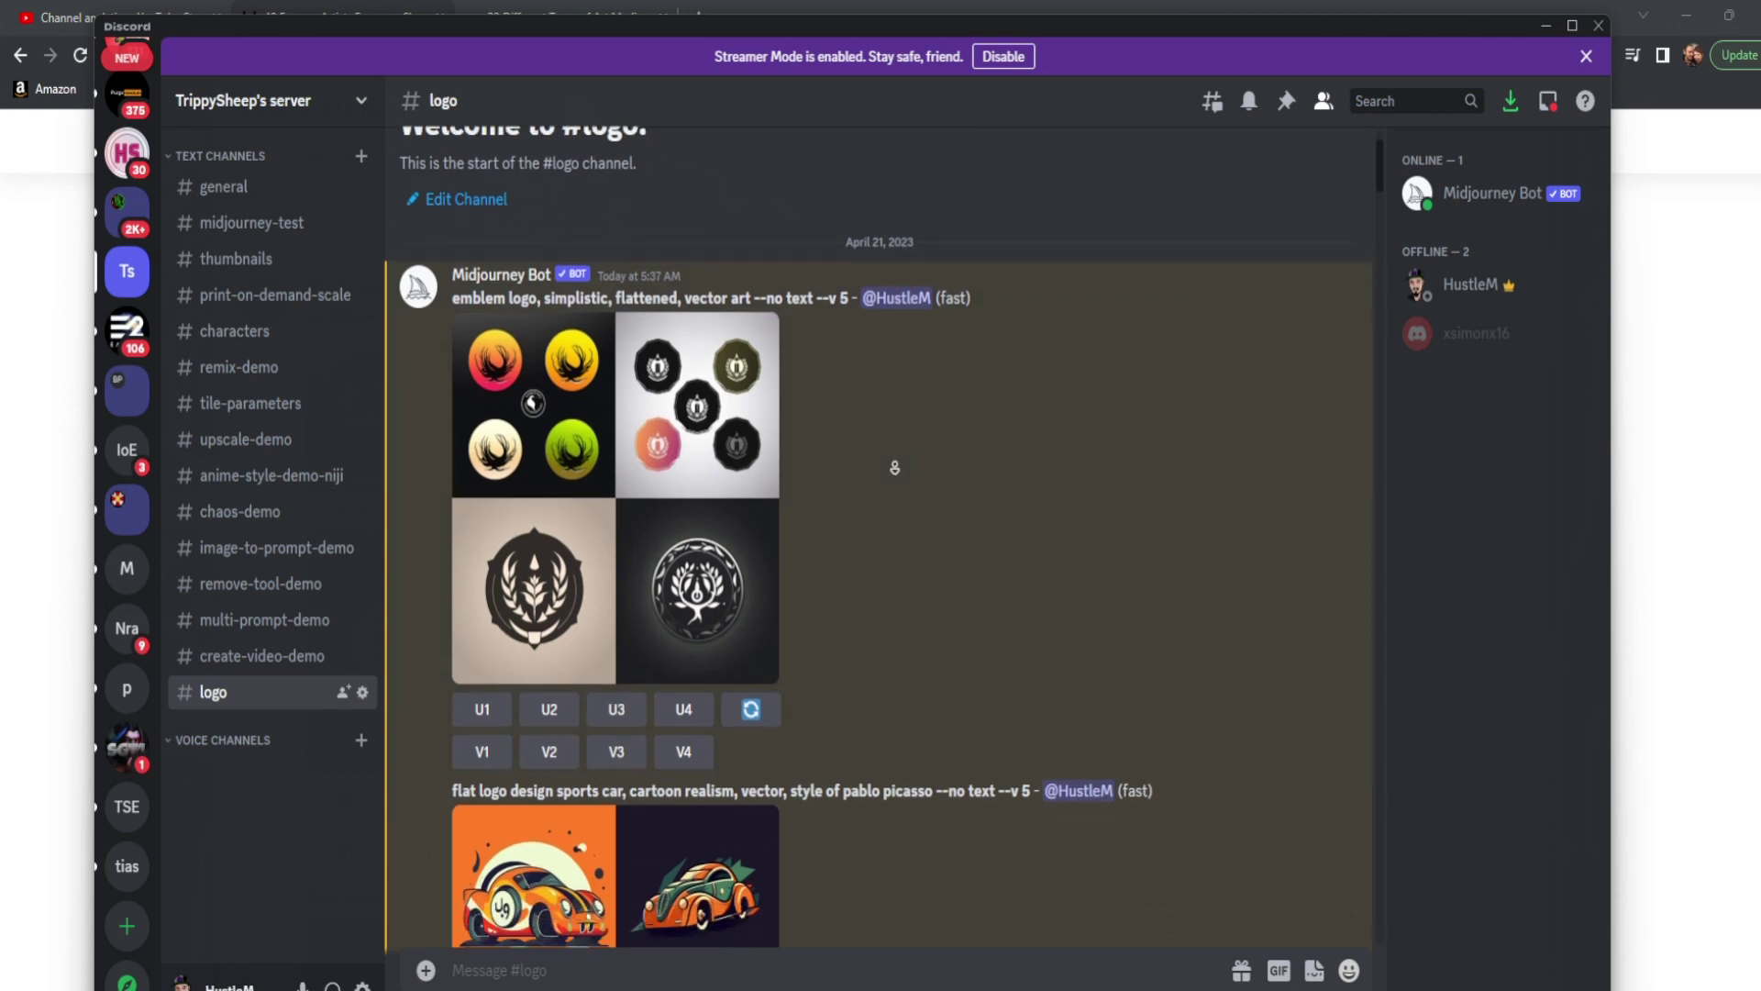
{"action": "scroll", "coordinate": [895, 468], "scroll_direction": "down", "scroll_amount": 1}
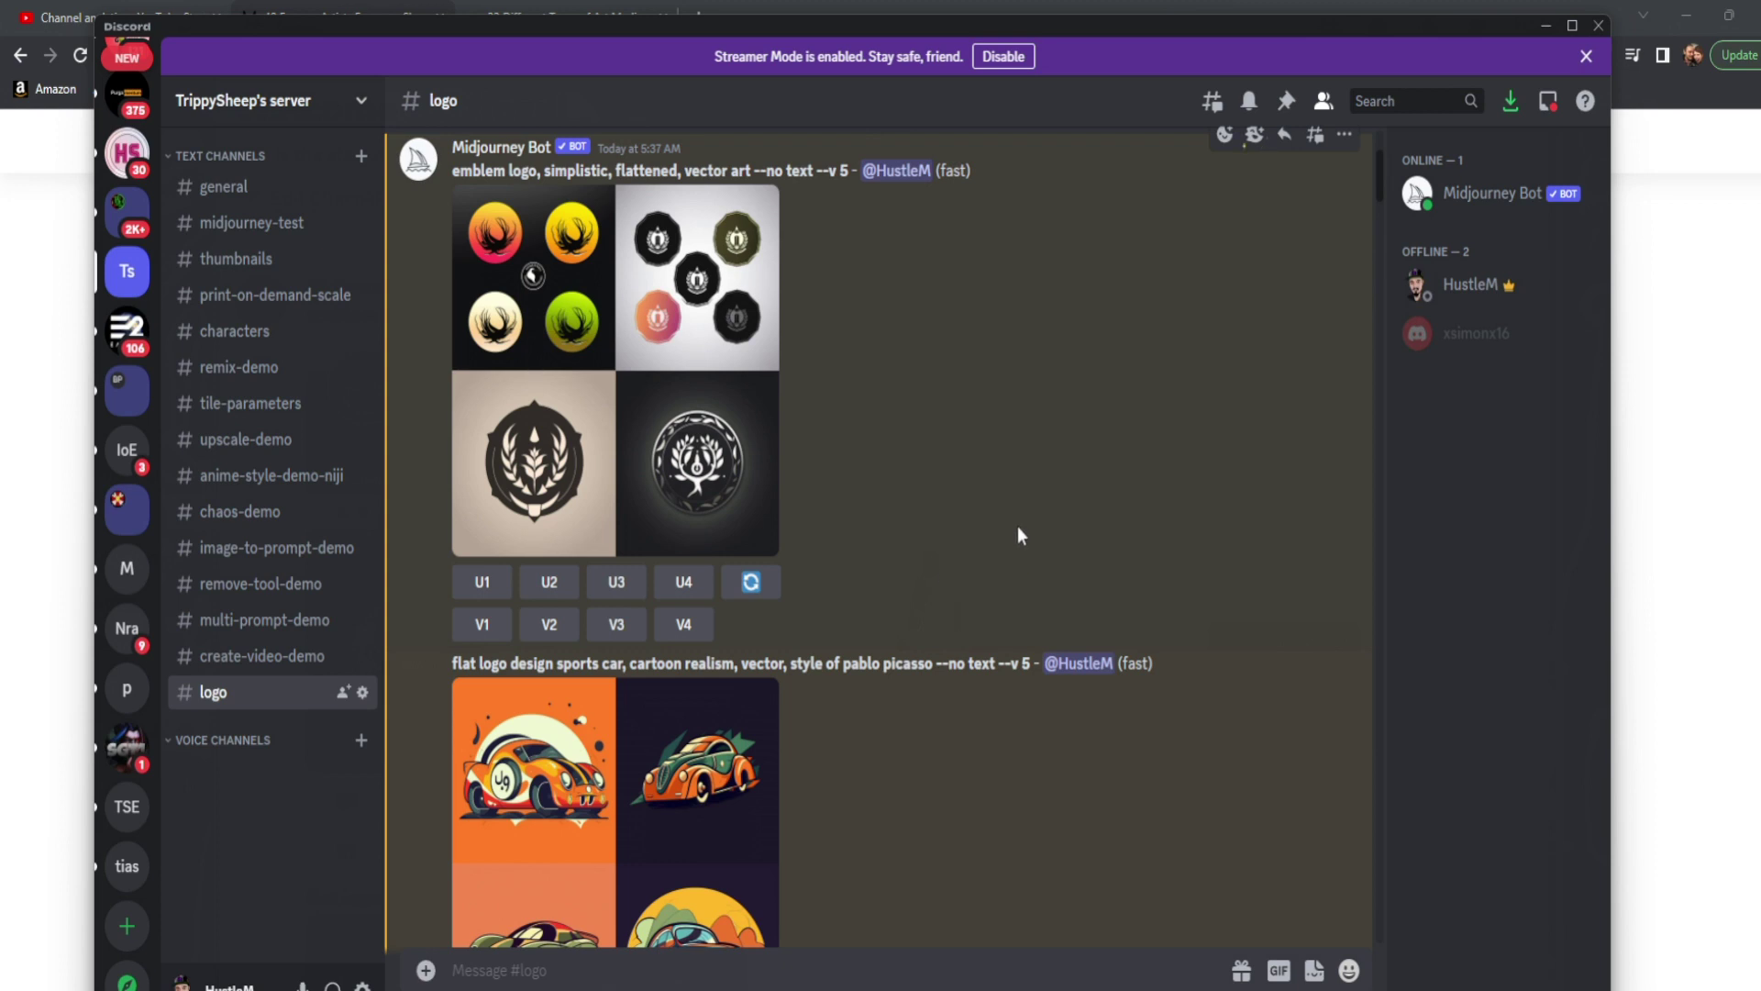
{"action": "scroll", "coordinate": [1017, 540], "scroll_direction": "down", "scroll_amount": 3}
{"action": "scroll", "coordinate": [1015, 580], "scroll_direction": "down", "scroll_amount": 1}
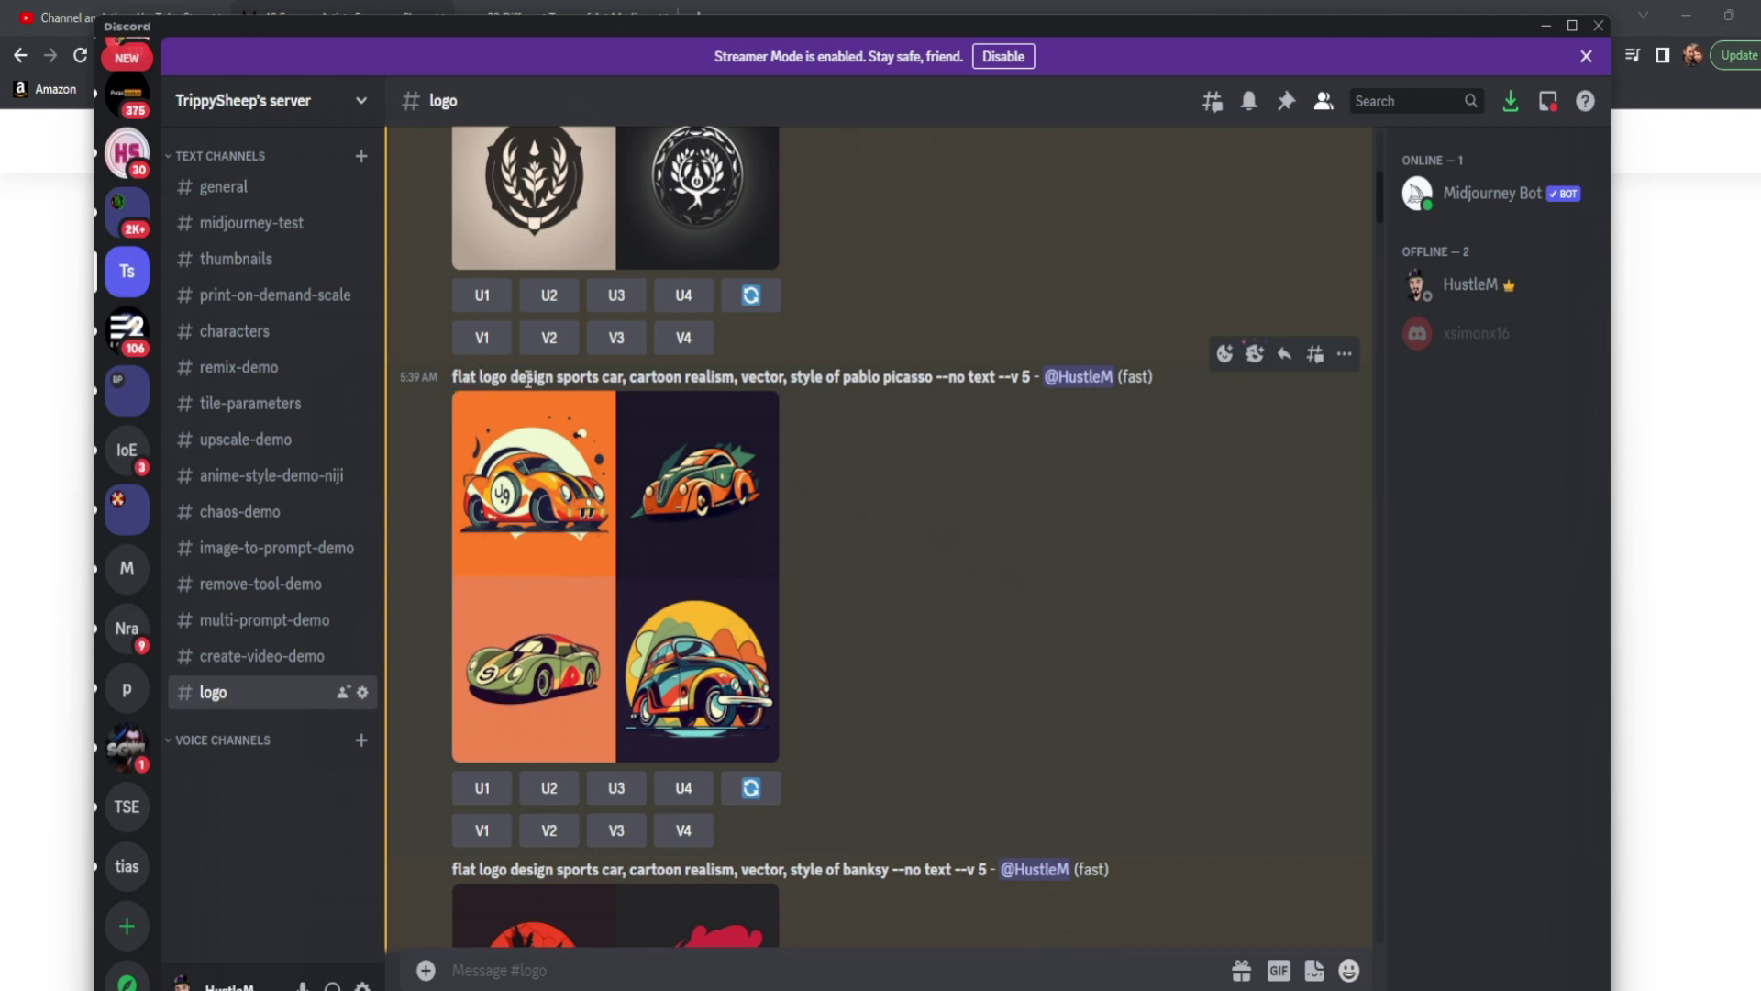
{"action": "left_click_drag", "start_coordinate": [629, 377], "coordinate": [940, 383]}
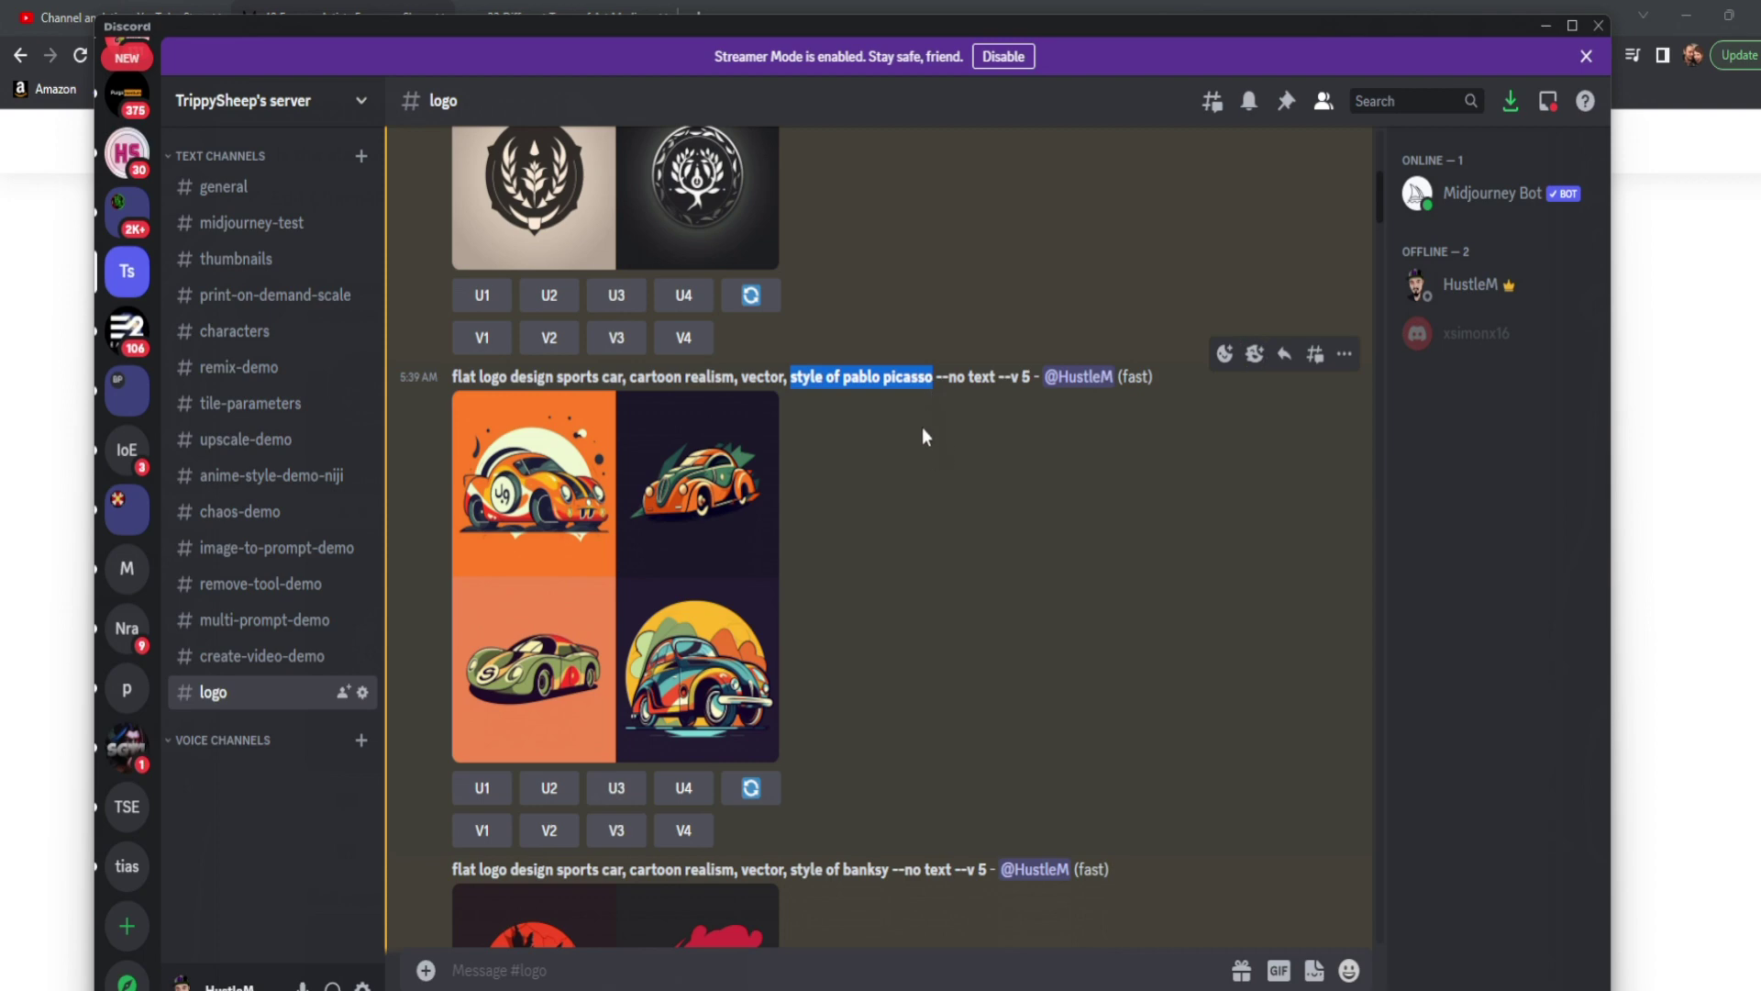
Browse the famous artists article in the browser, then return to the Discord #logo channel
{"action": "left_click", "coordinate": [1692, 347]}
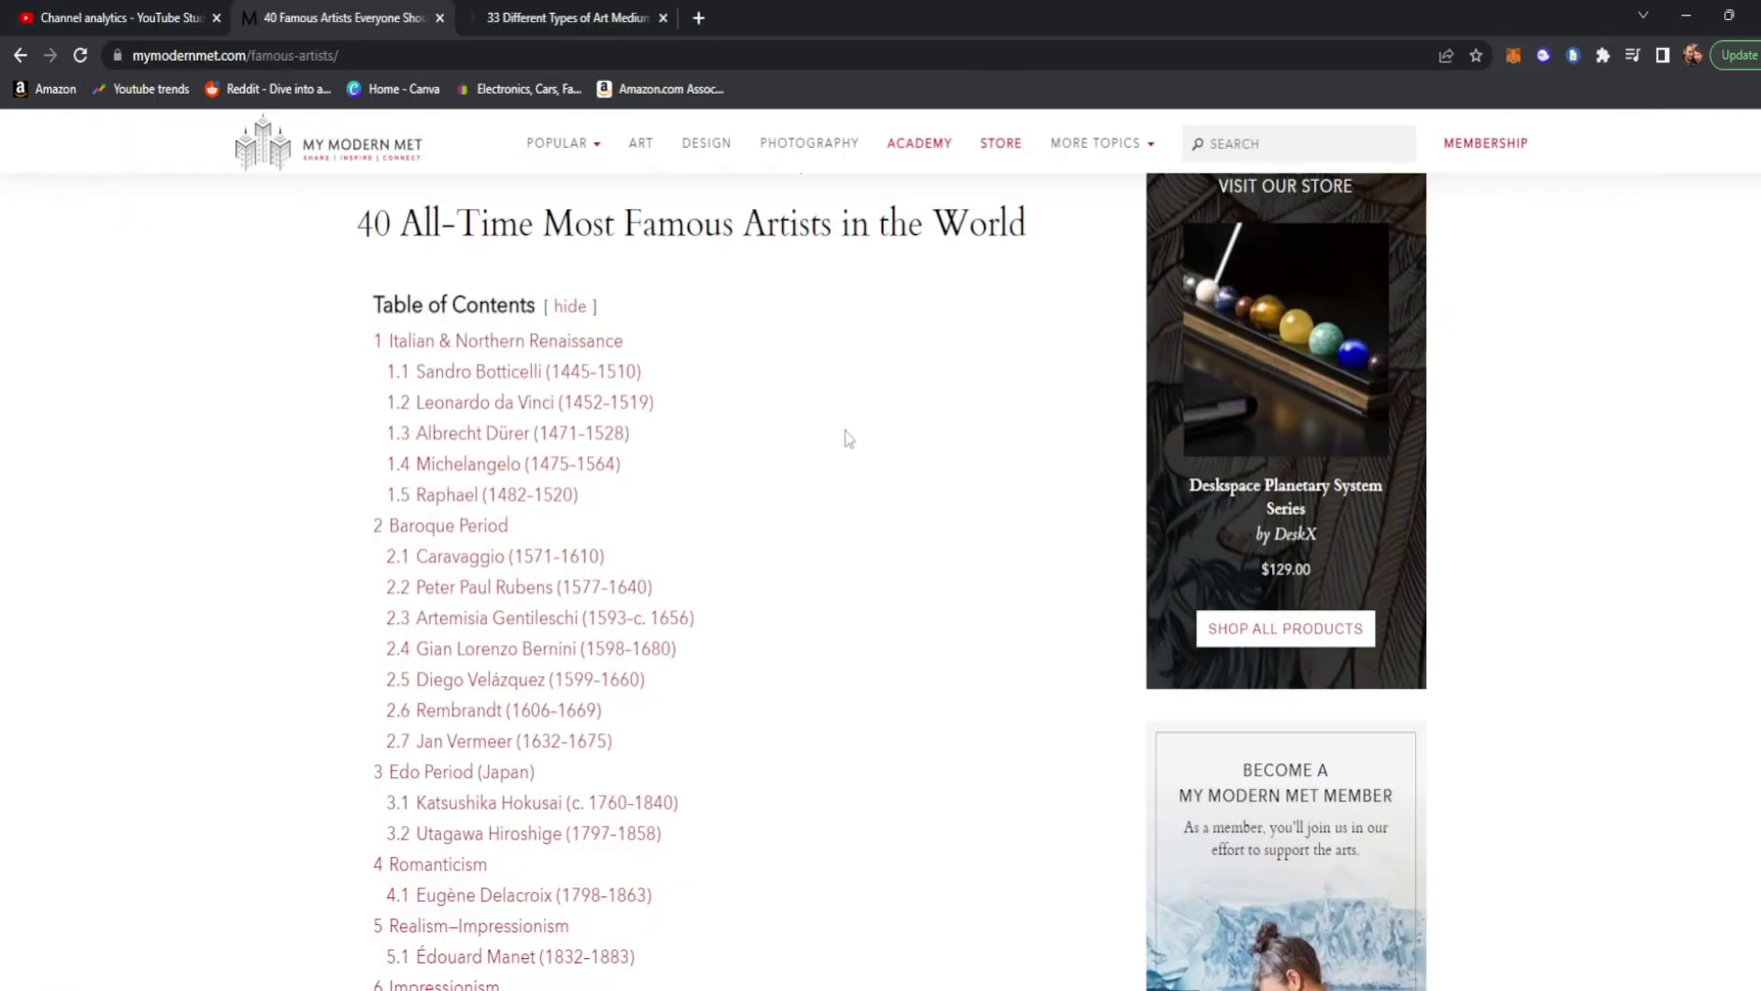
{"action": "scroll", "coordinate": [297, 378], "scroll_direction": "down", "scroll_amount": 1}
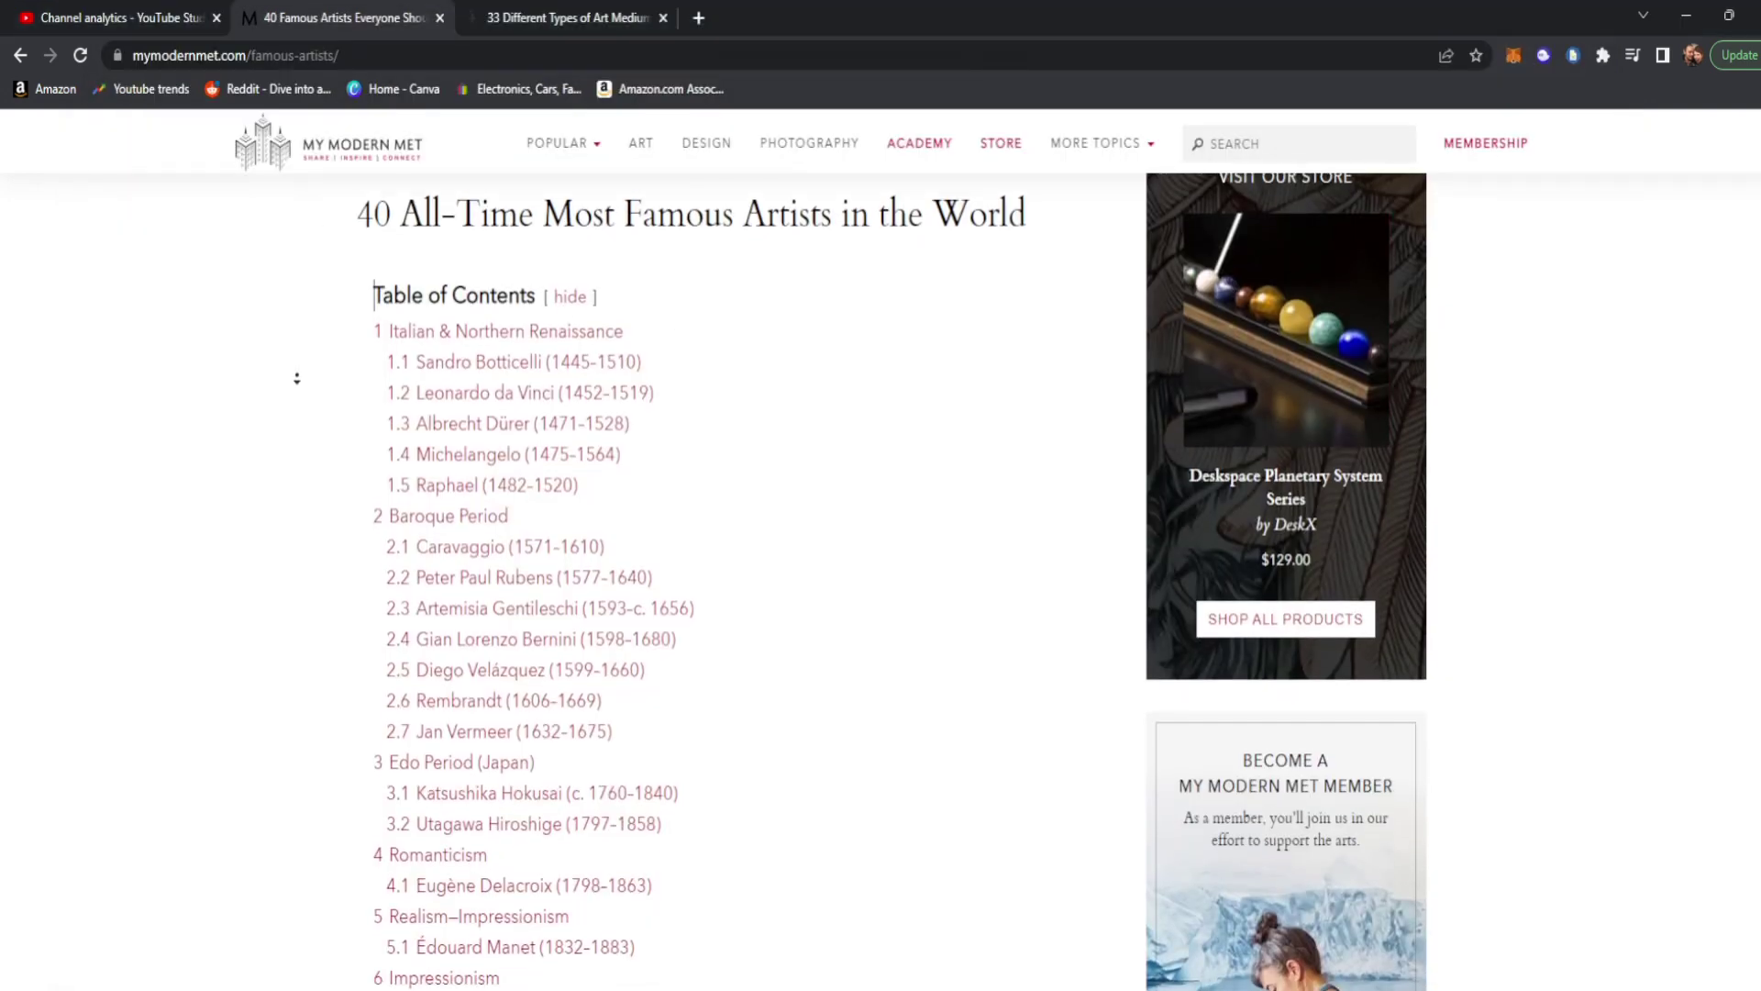
{"action": "scroll", "coordinate": [296, 378], "scroll_direction": "down", "scroll_amount": 2}
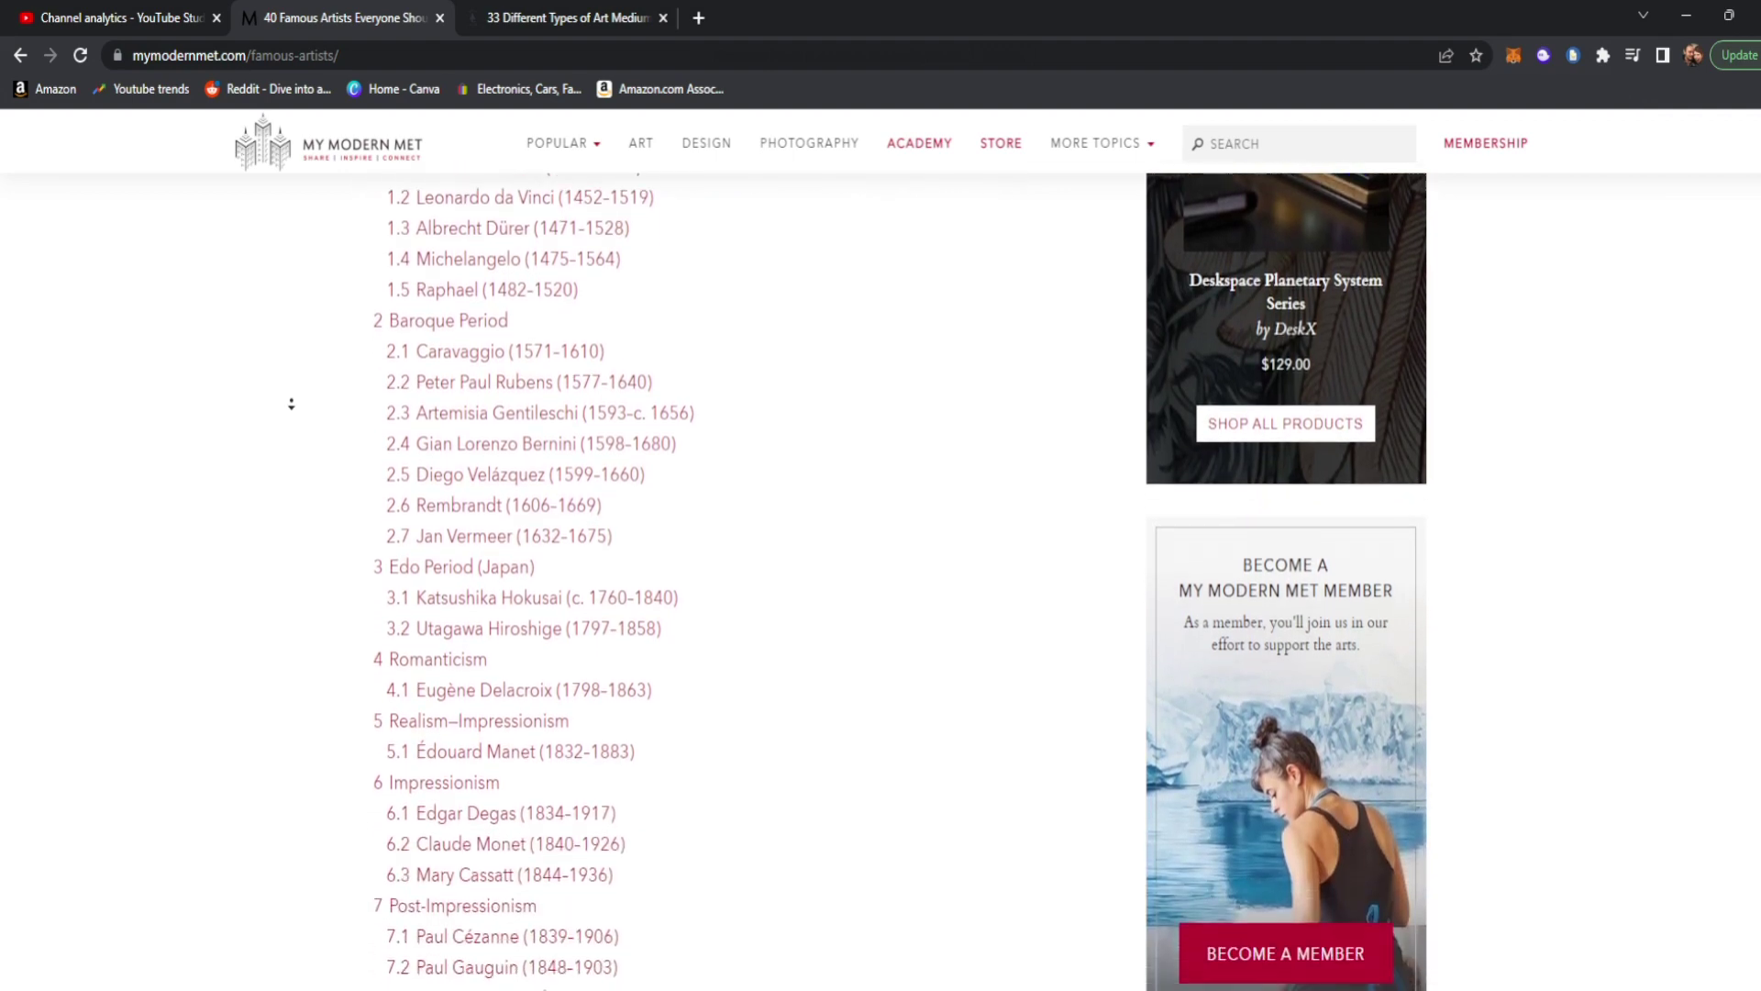
{"action": "scroll", "coordinate": [292, 404], "scroll_direction": "down", "scroll_amount": 15}
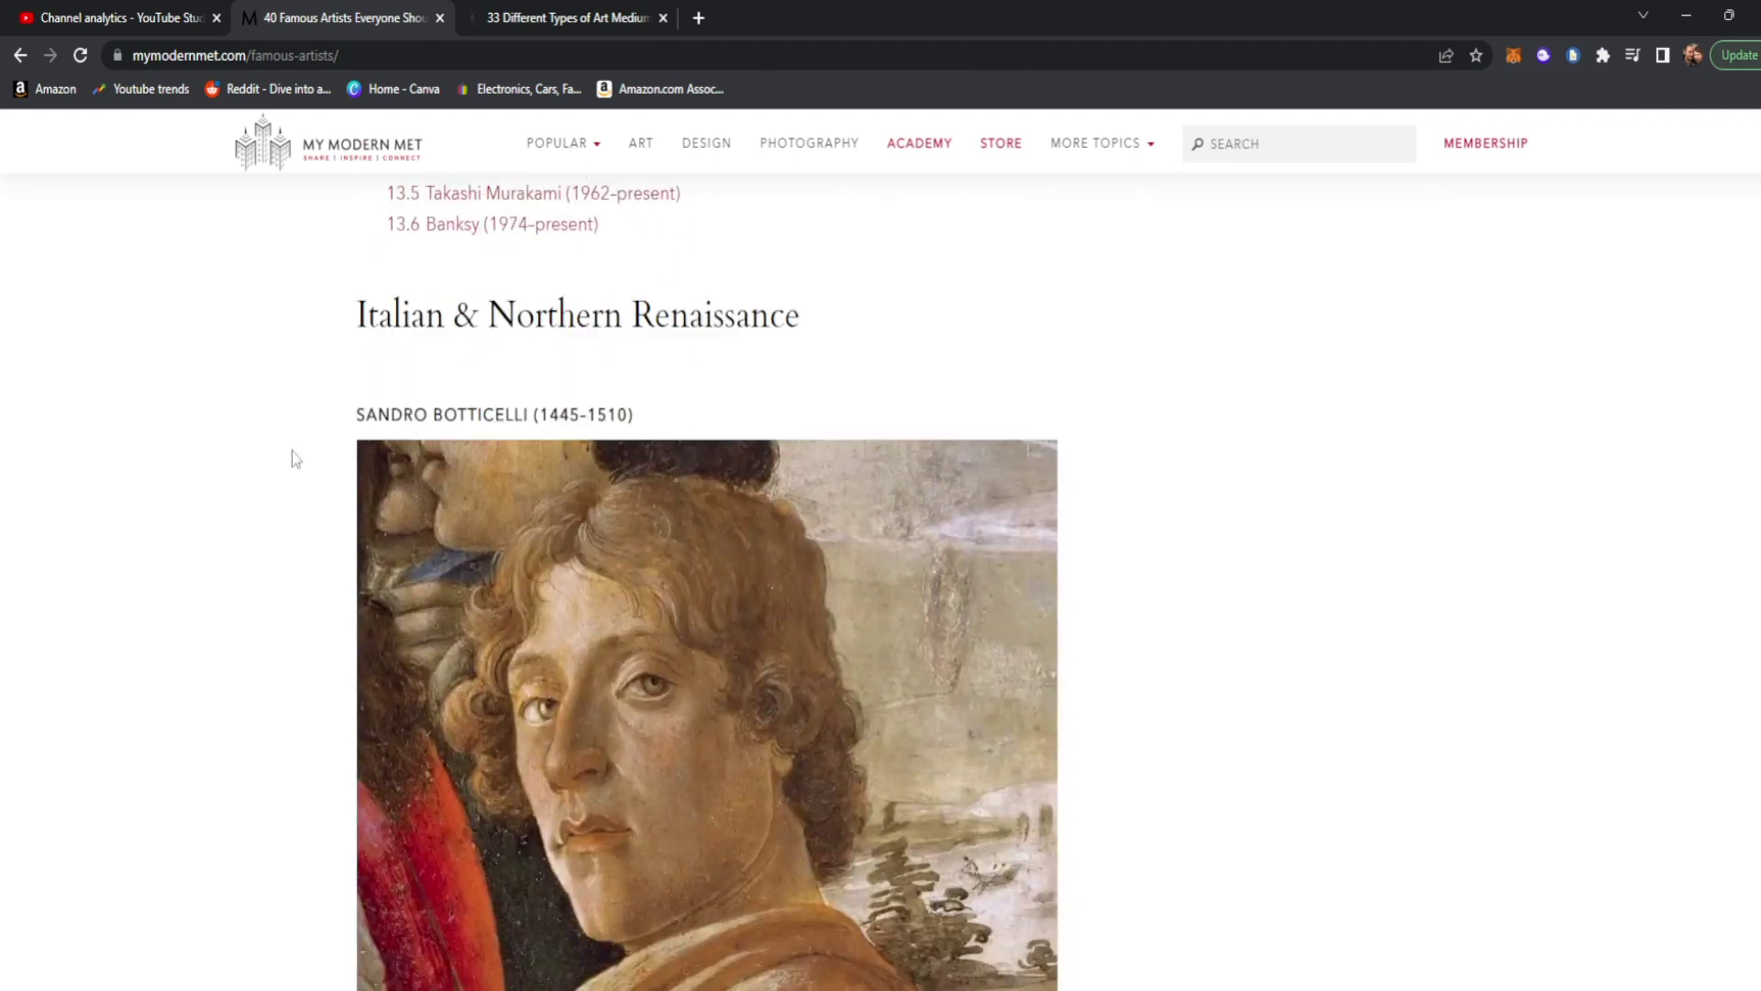
{"action": "scroll", "coordinate": [291, 448], "scroll_direction": "down", "scroll_amount": 2}
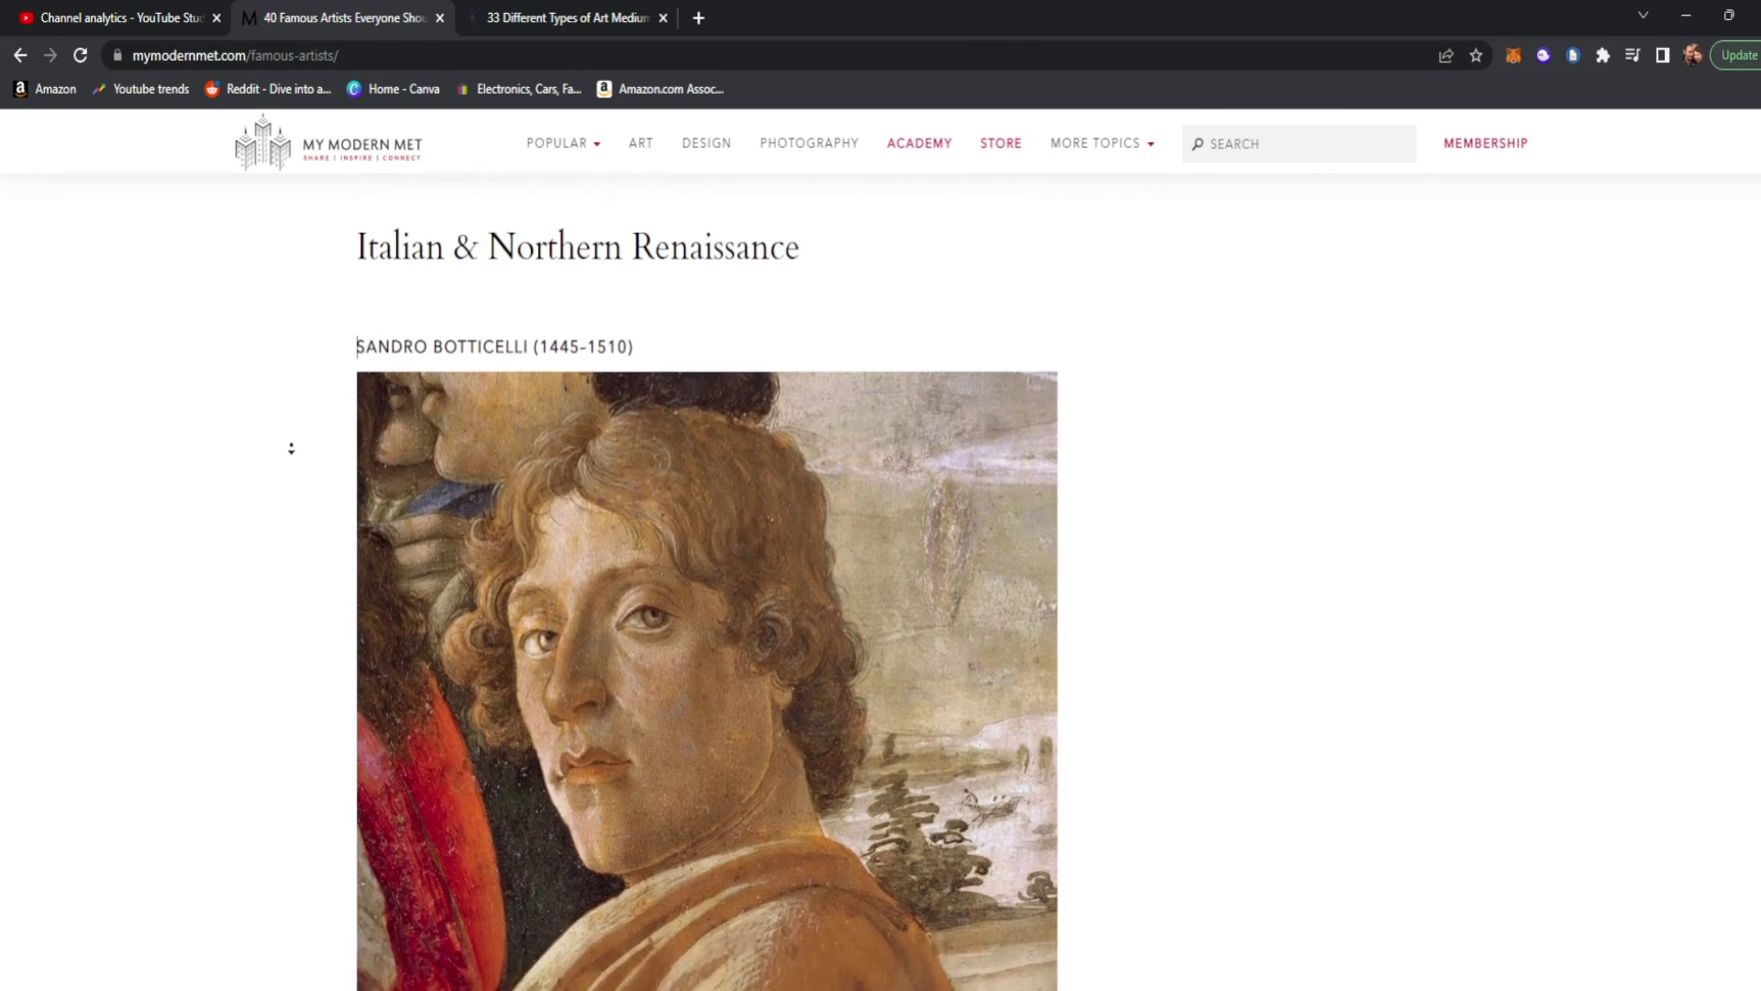
{"action": "scroll", "coordinate": [291, 449], "scroll_direction": "down", "scroll_amount": 2}
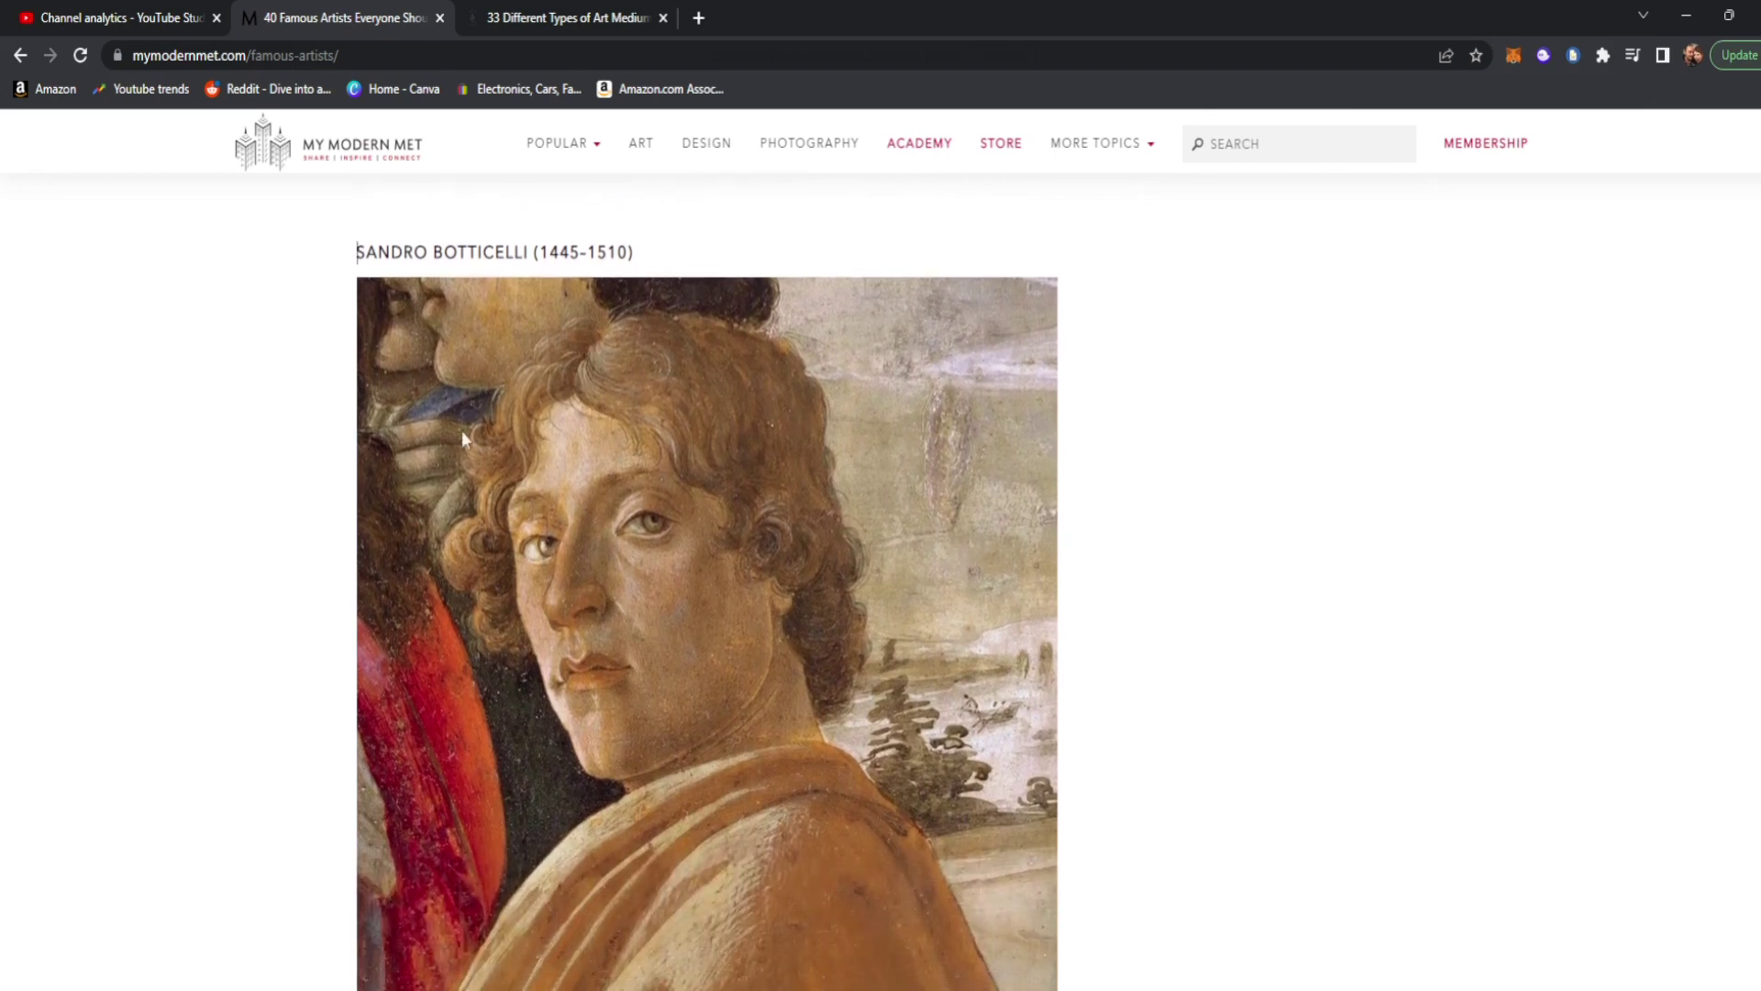
{"action": "scroll", "coordinate": [256, 531], "scroll_direction": "down", "scroll_amount": 16}
{"action": "middle_click", "coordinate": [263, 405]}
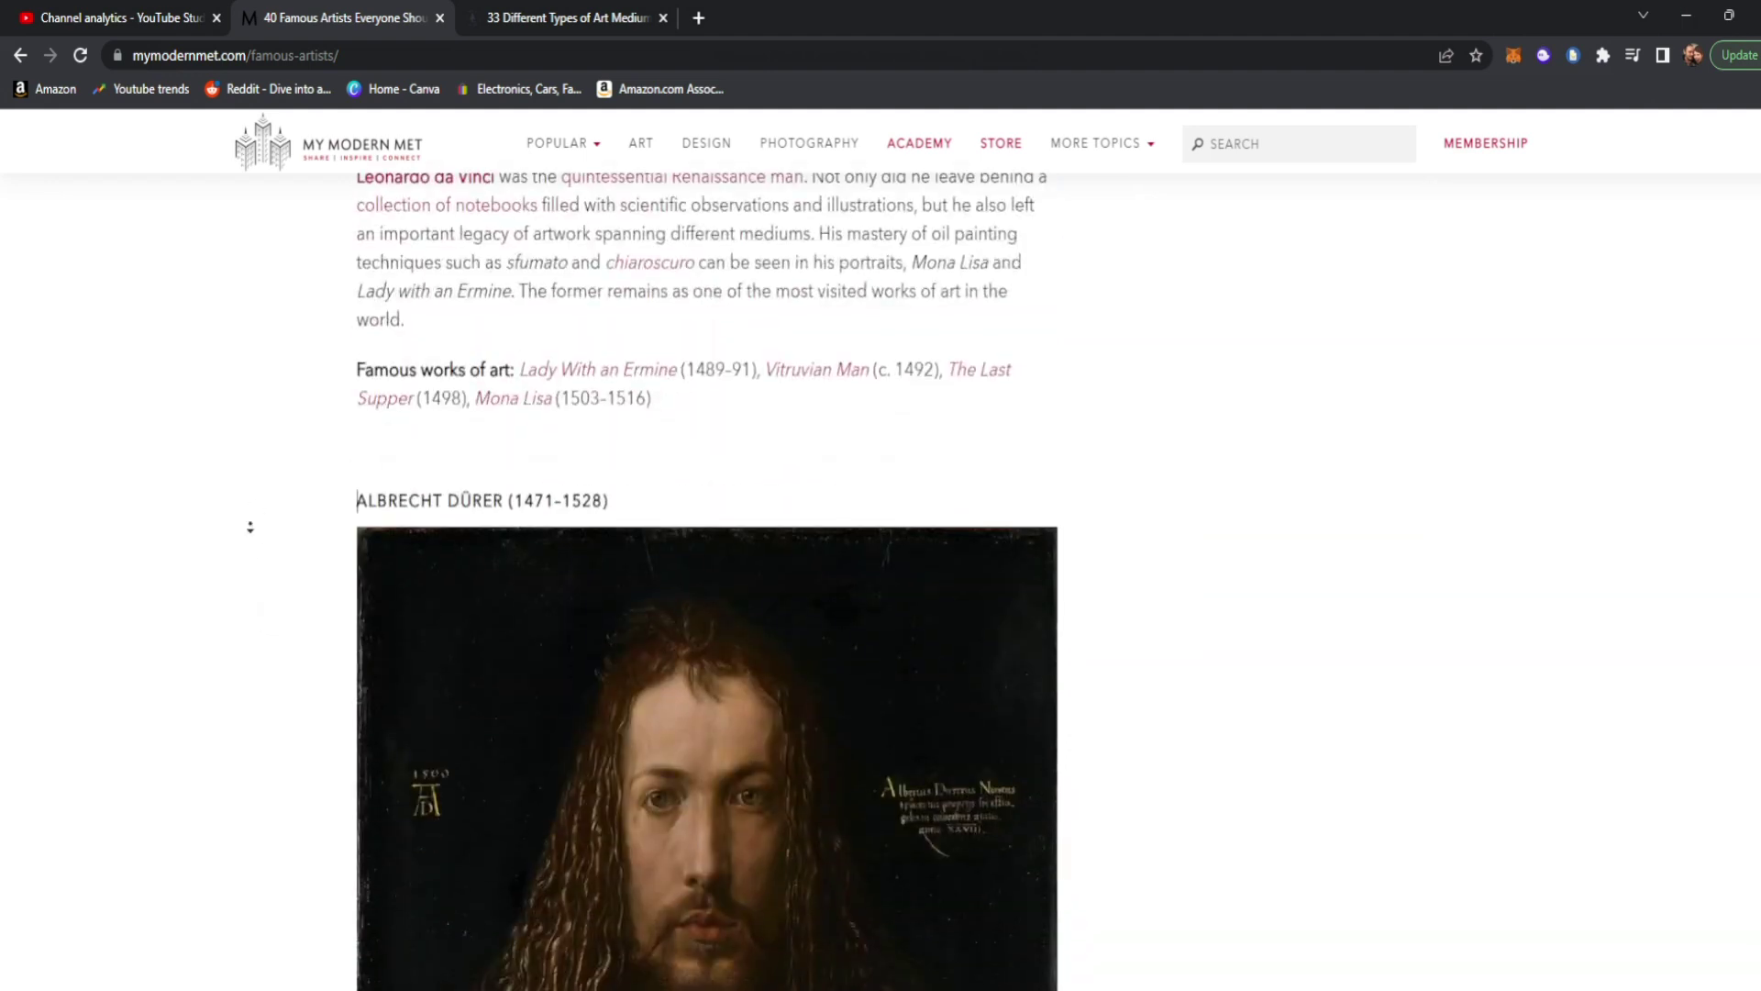
{"action": "left_click", "coordinate": [283, 457]}
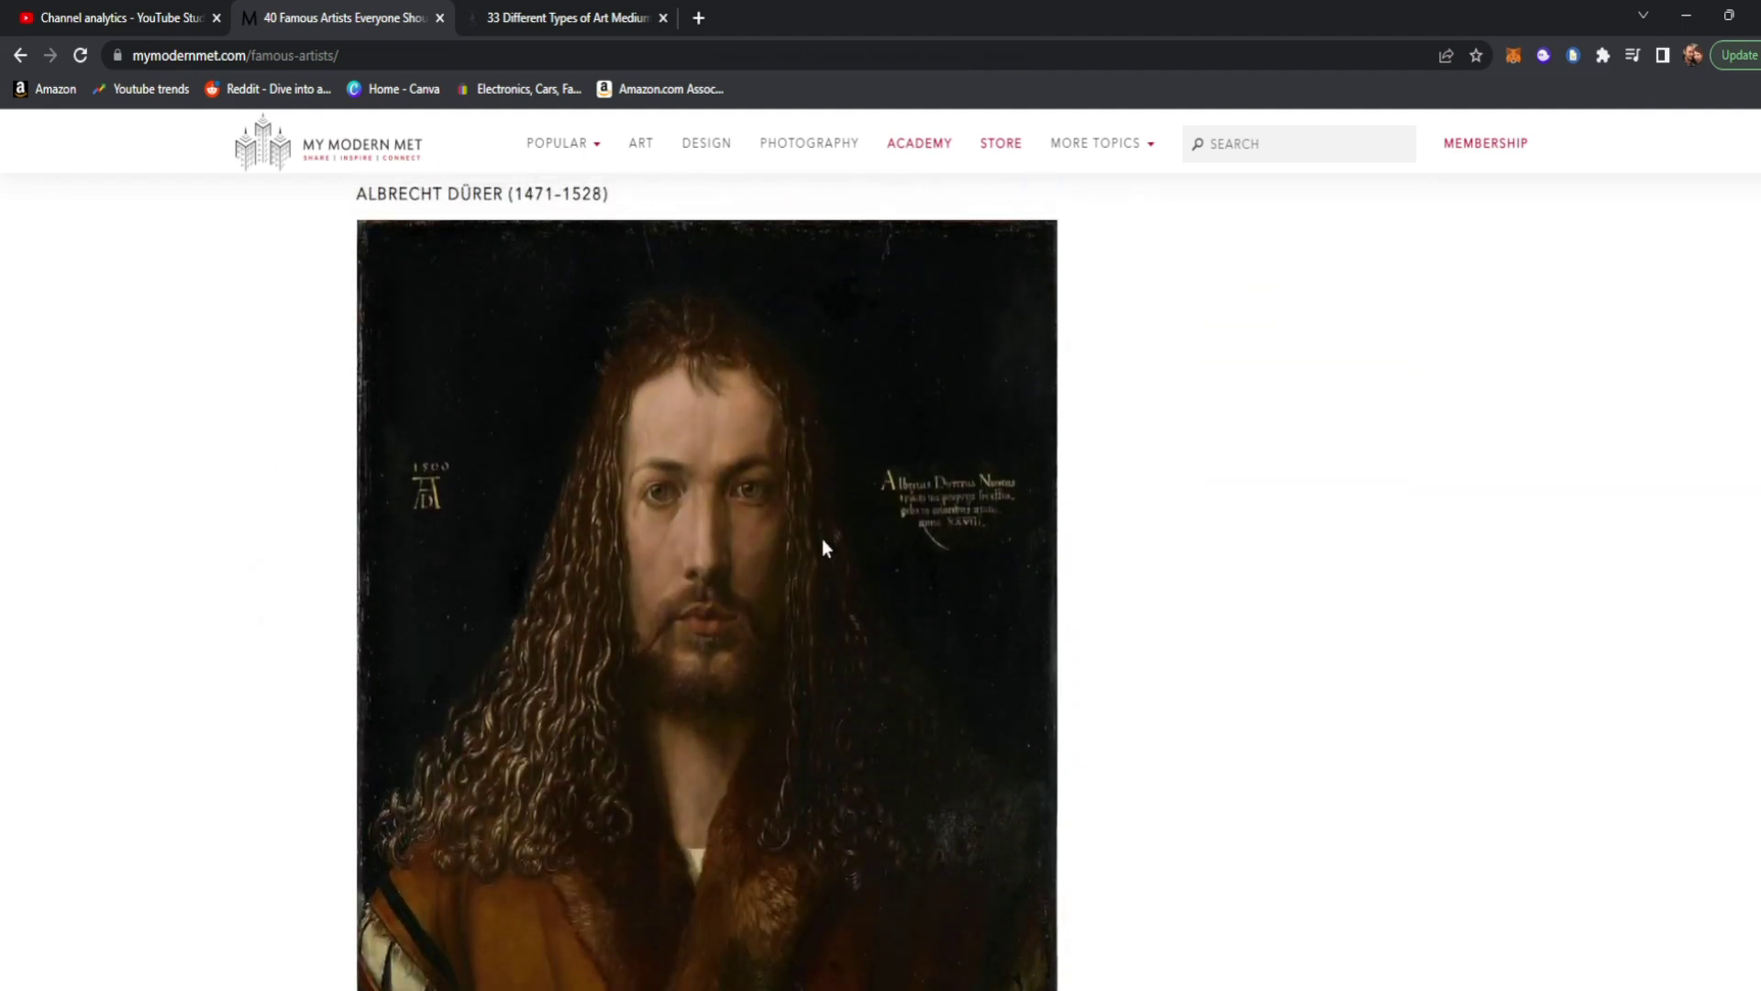
{"action": "mouse_move", "coordinate": [1062, 987]}
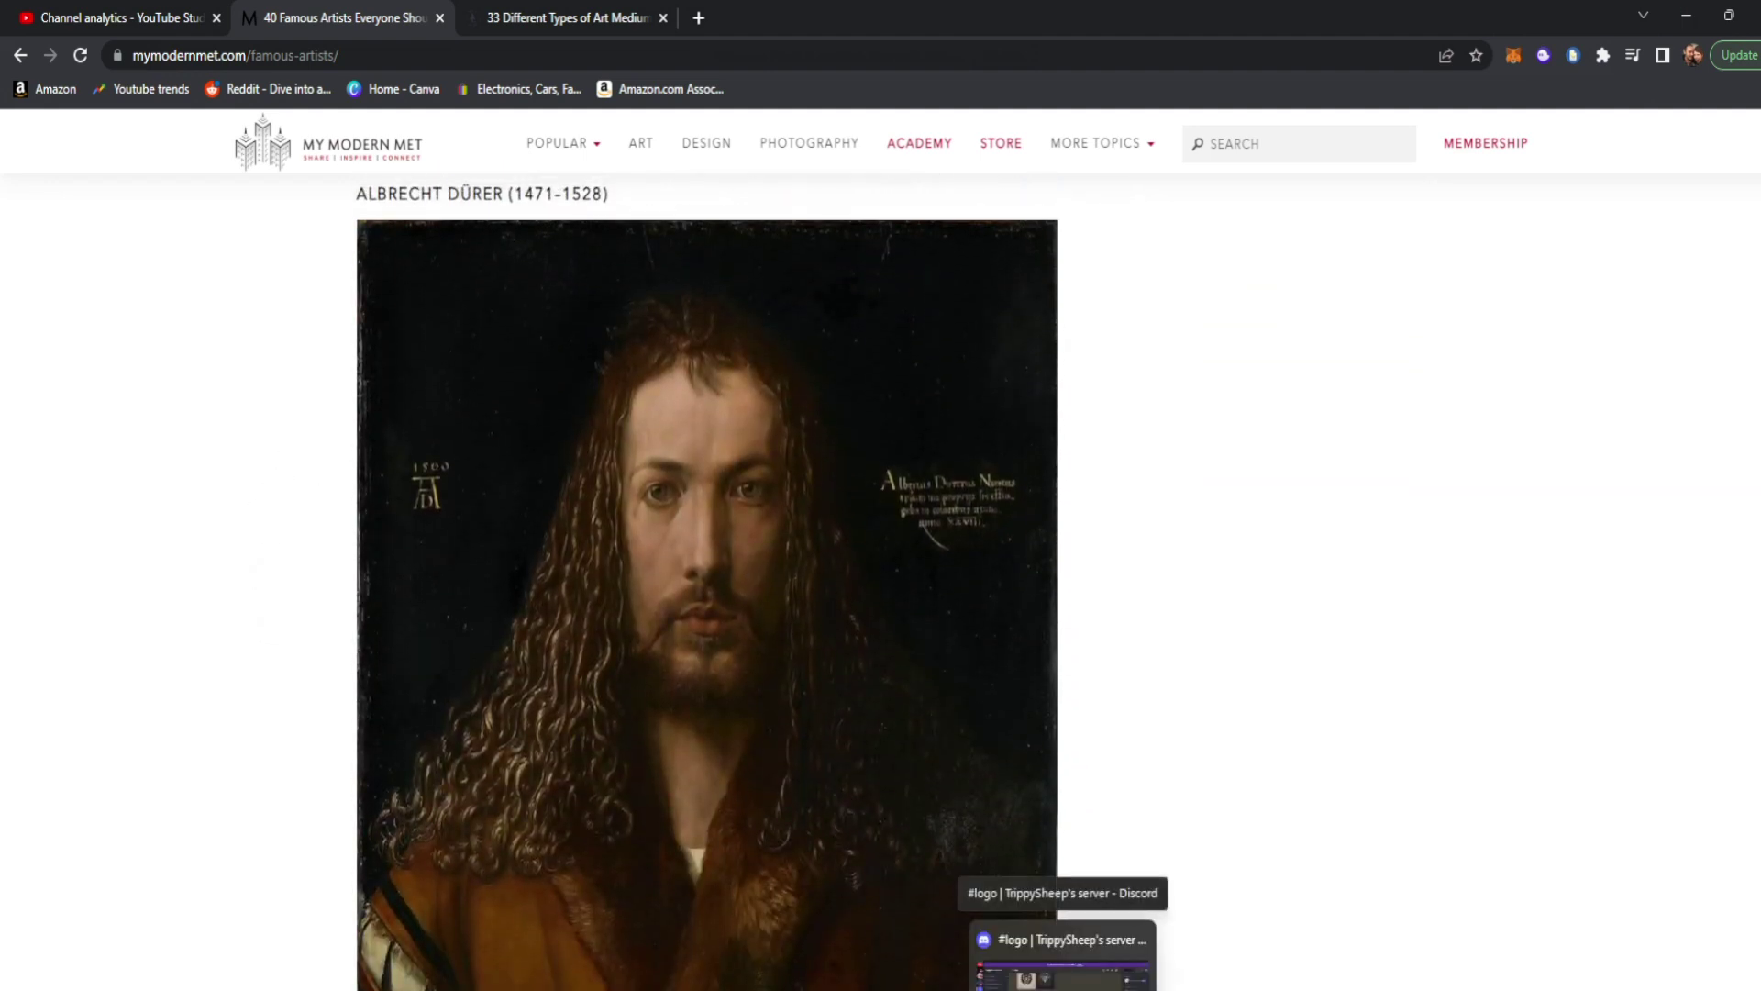
{"action": "left_click", "coordinate": [1063, 972]}
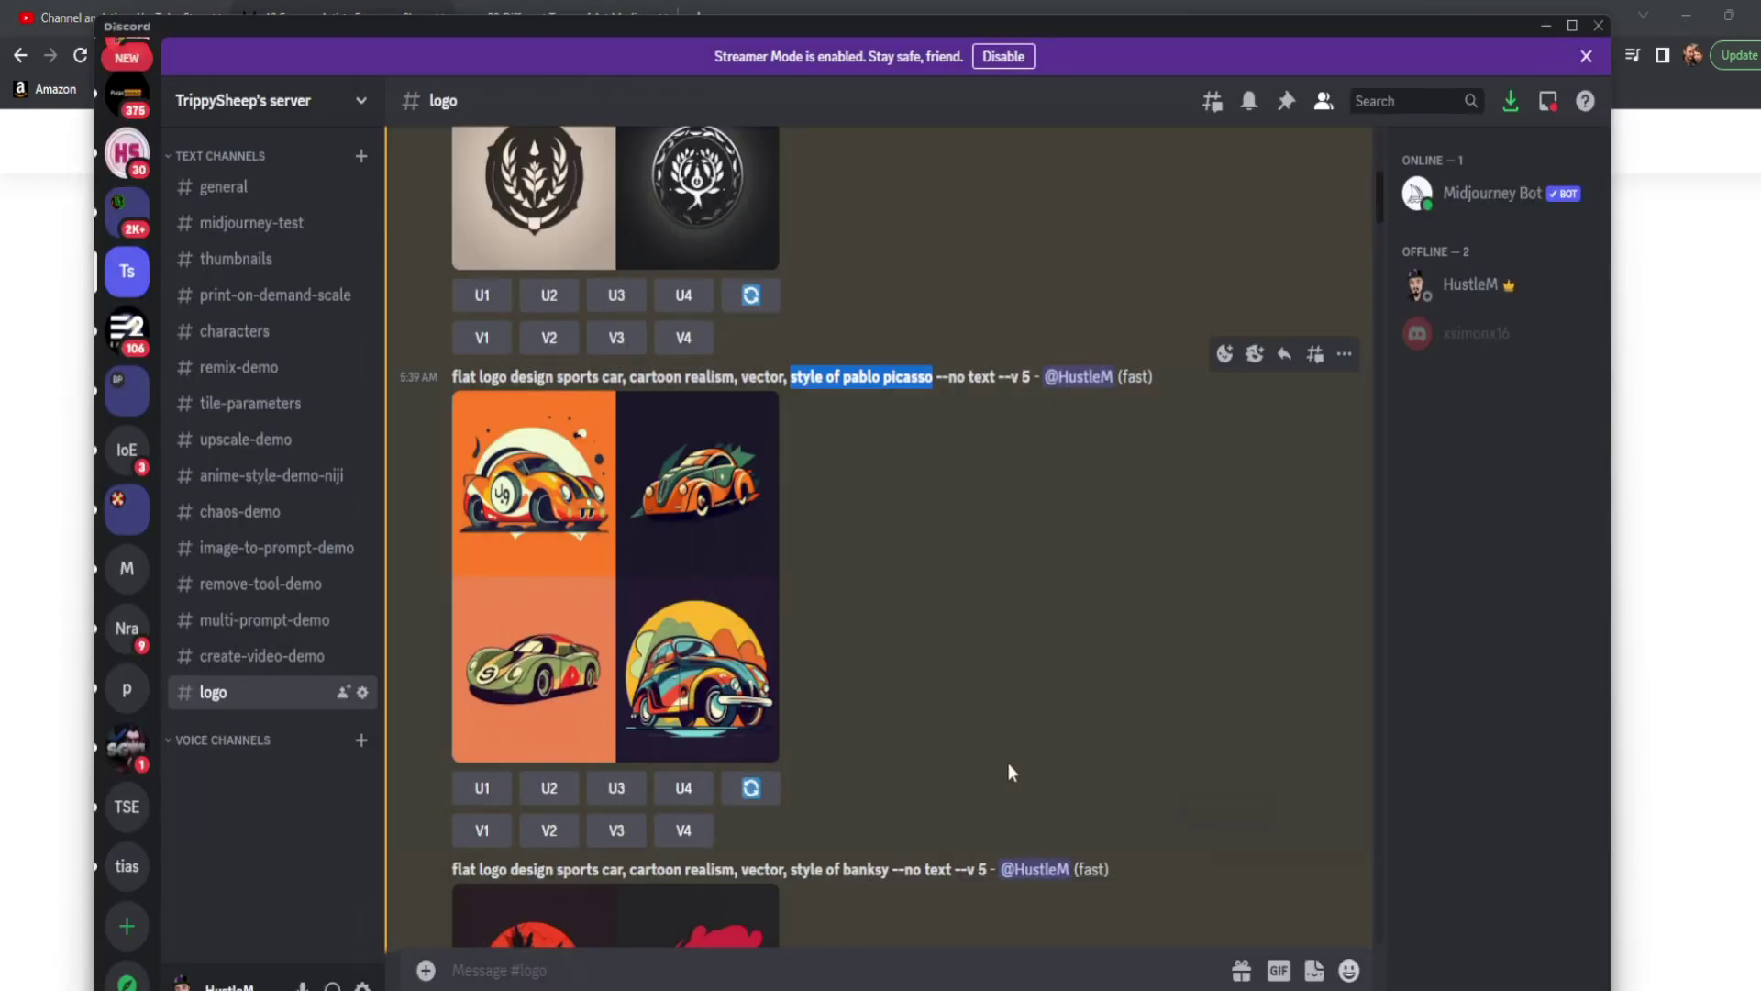
Select 'style of' in the car prompt and preview the Picasso-style car logo grid
{"action": "left_click", "coordinate": [831, 462]}
{"action": "left_click_drag", "start_coordinate": [789, 378], "coordinate": [844, 387]}
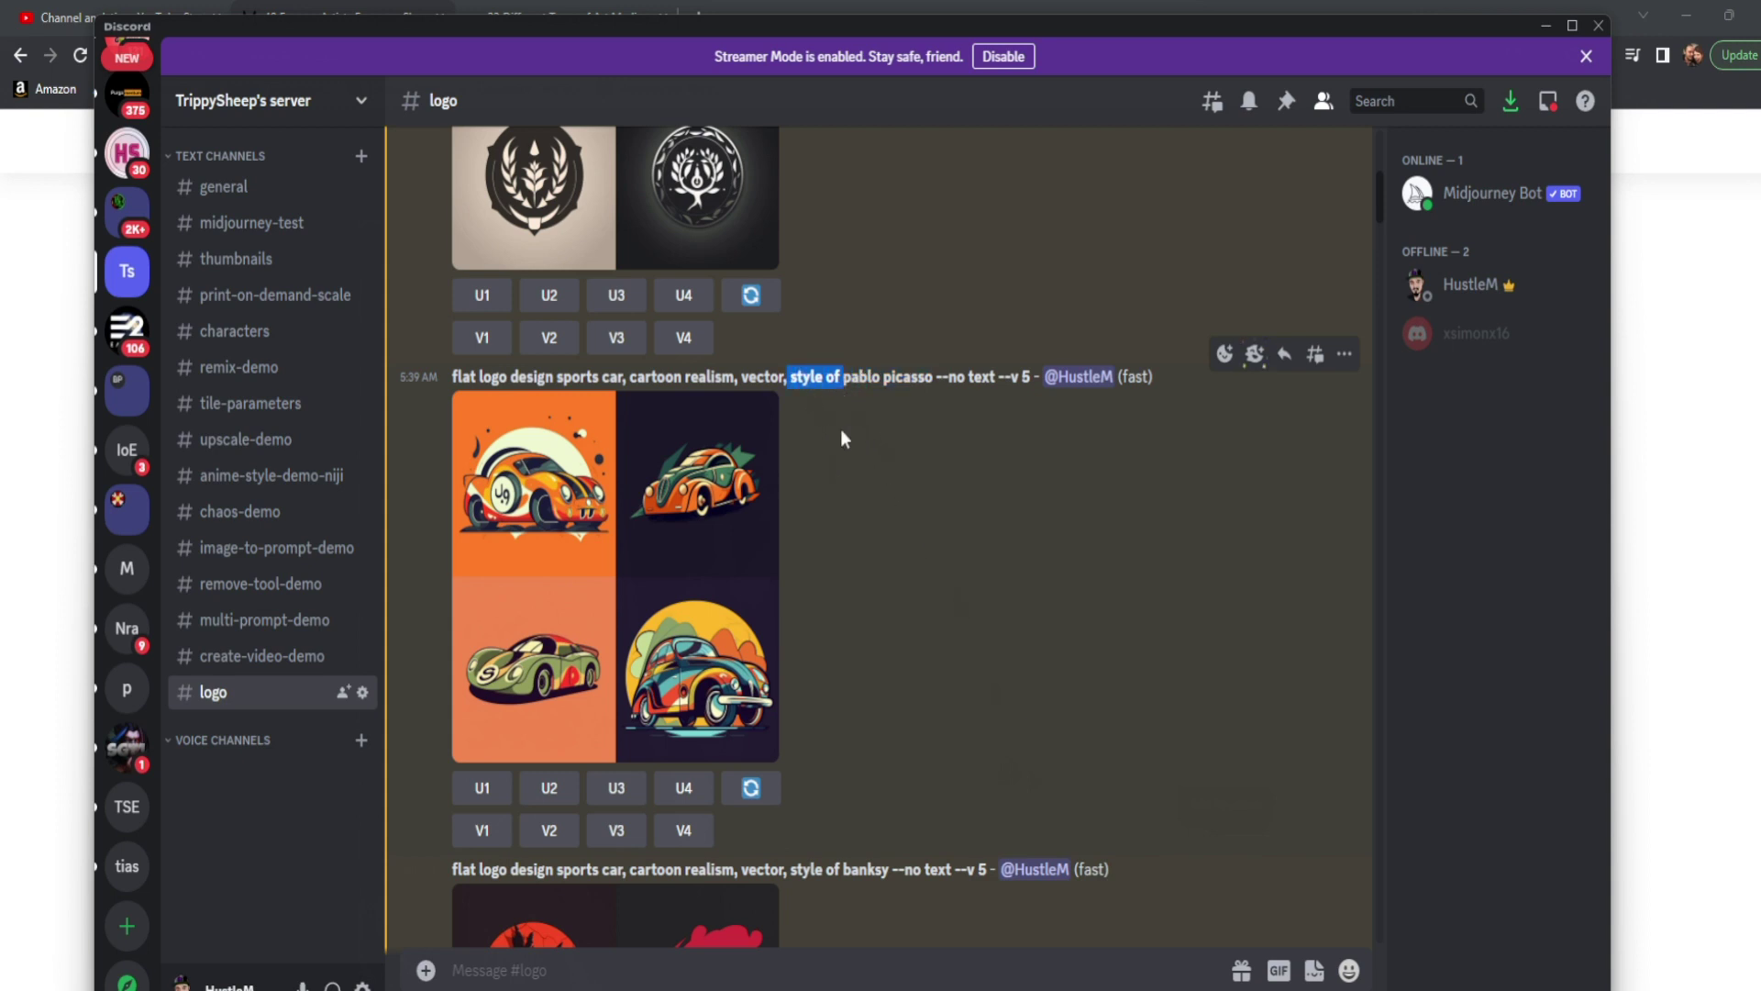
{"action": "scroll", "coordinate": [878, 550], "scroll_direction": "down", "scroll_amount": 2}
{"action": "scroll", "coordinate": [878, 550], "scroll_direction": "down", "scroll_amount": 4}
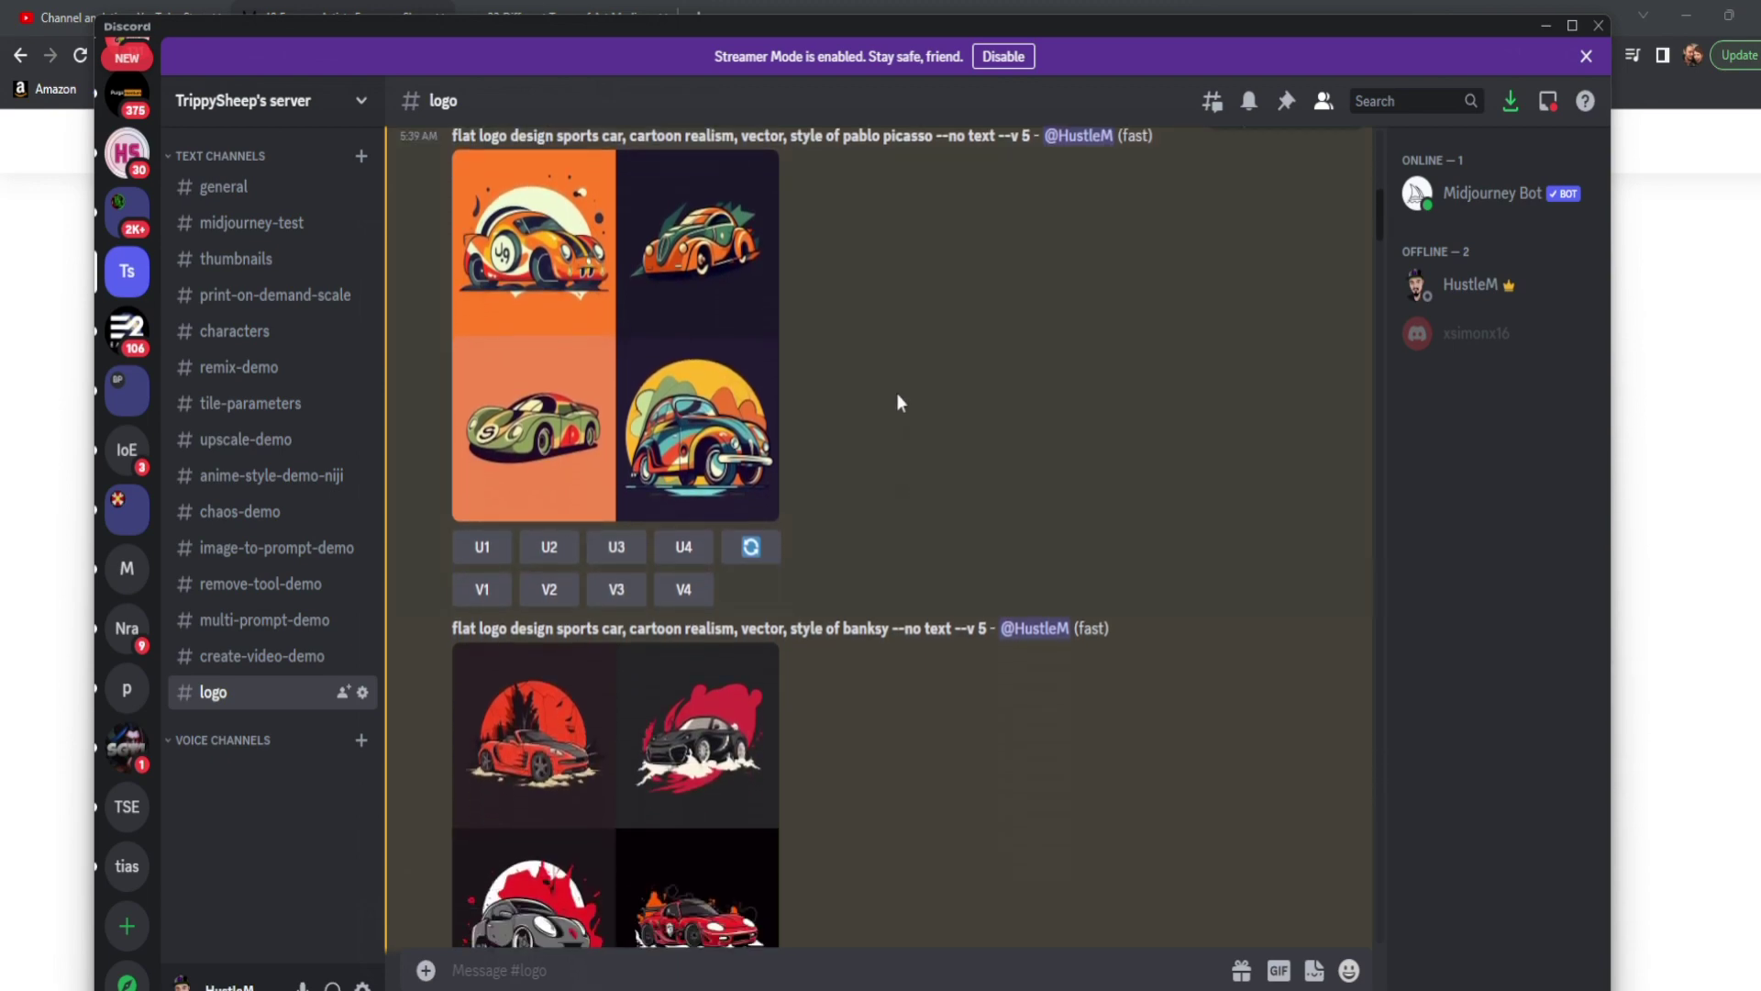
{"action": "left_click", "coordinate": [667, 303]}
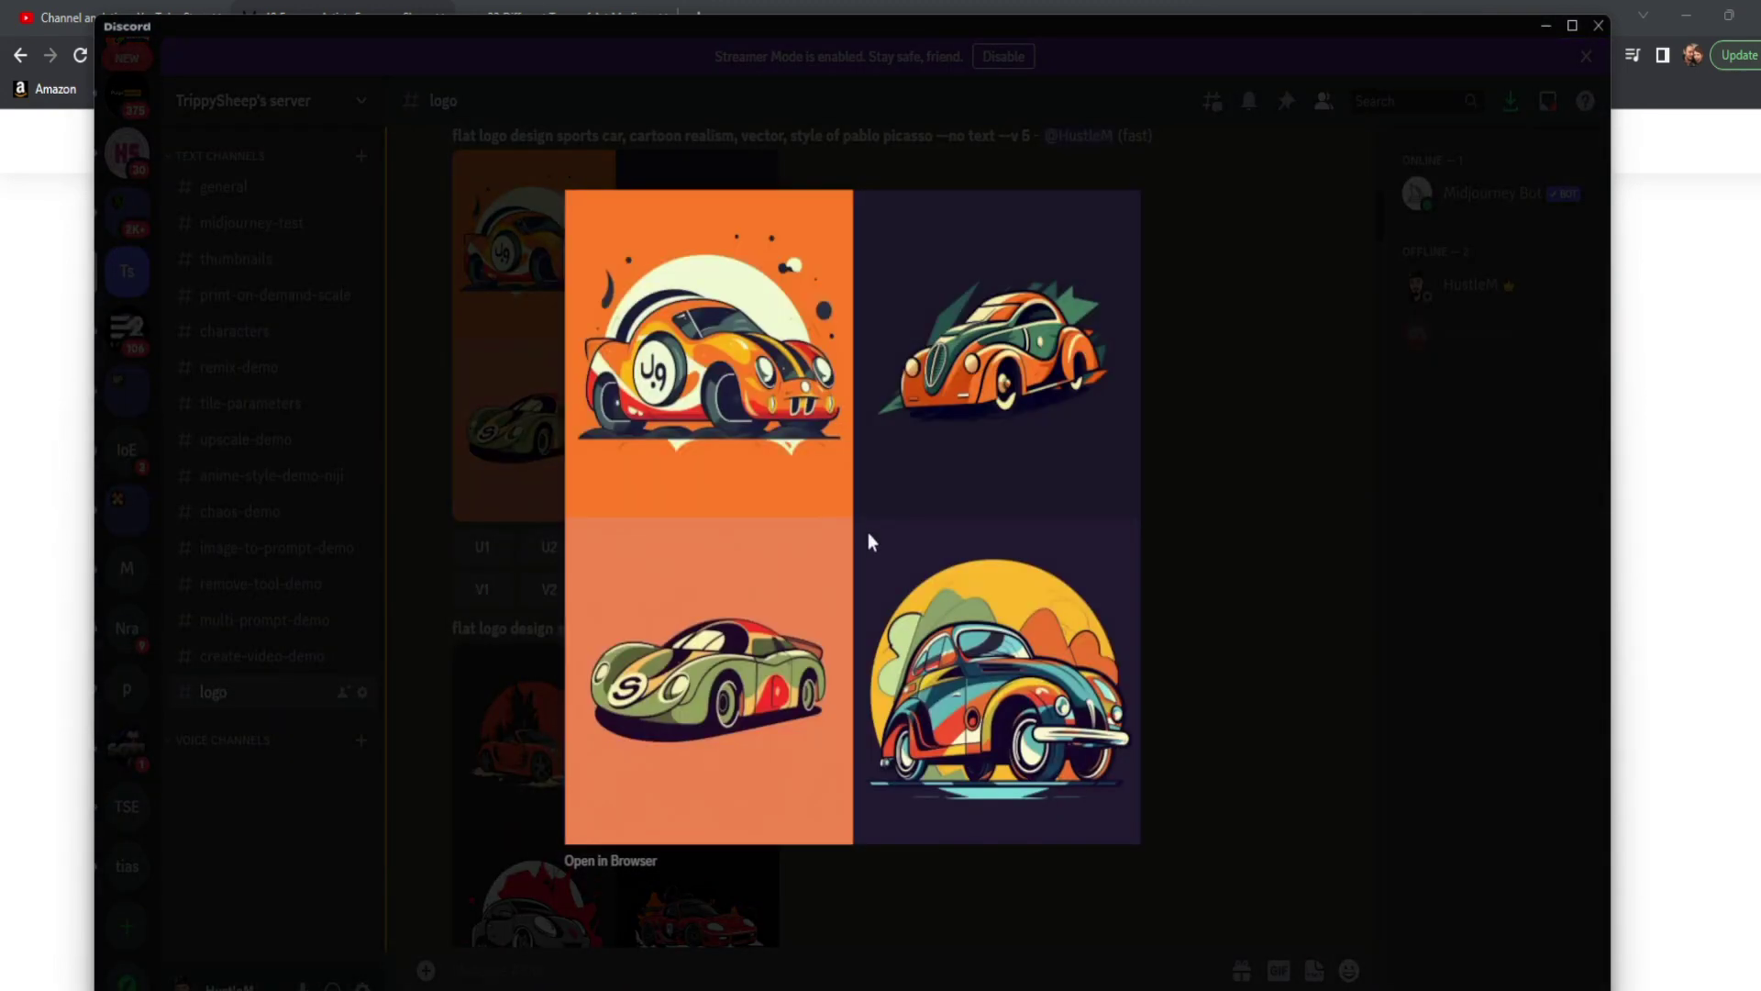
{"action": "left_click", "coordinate": [1179, 587]}
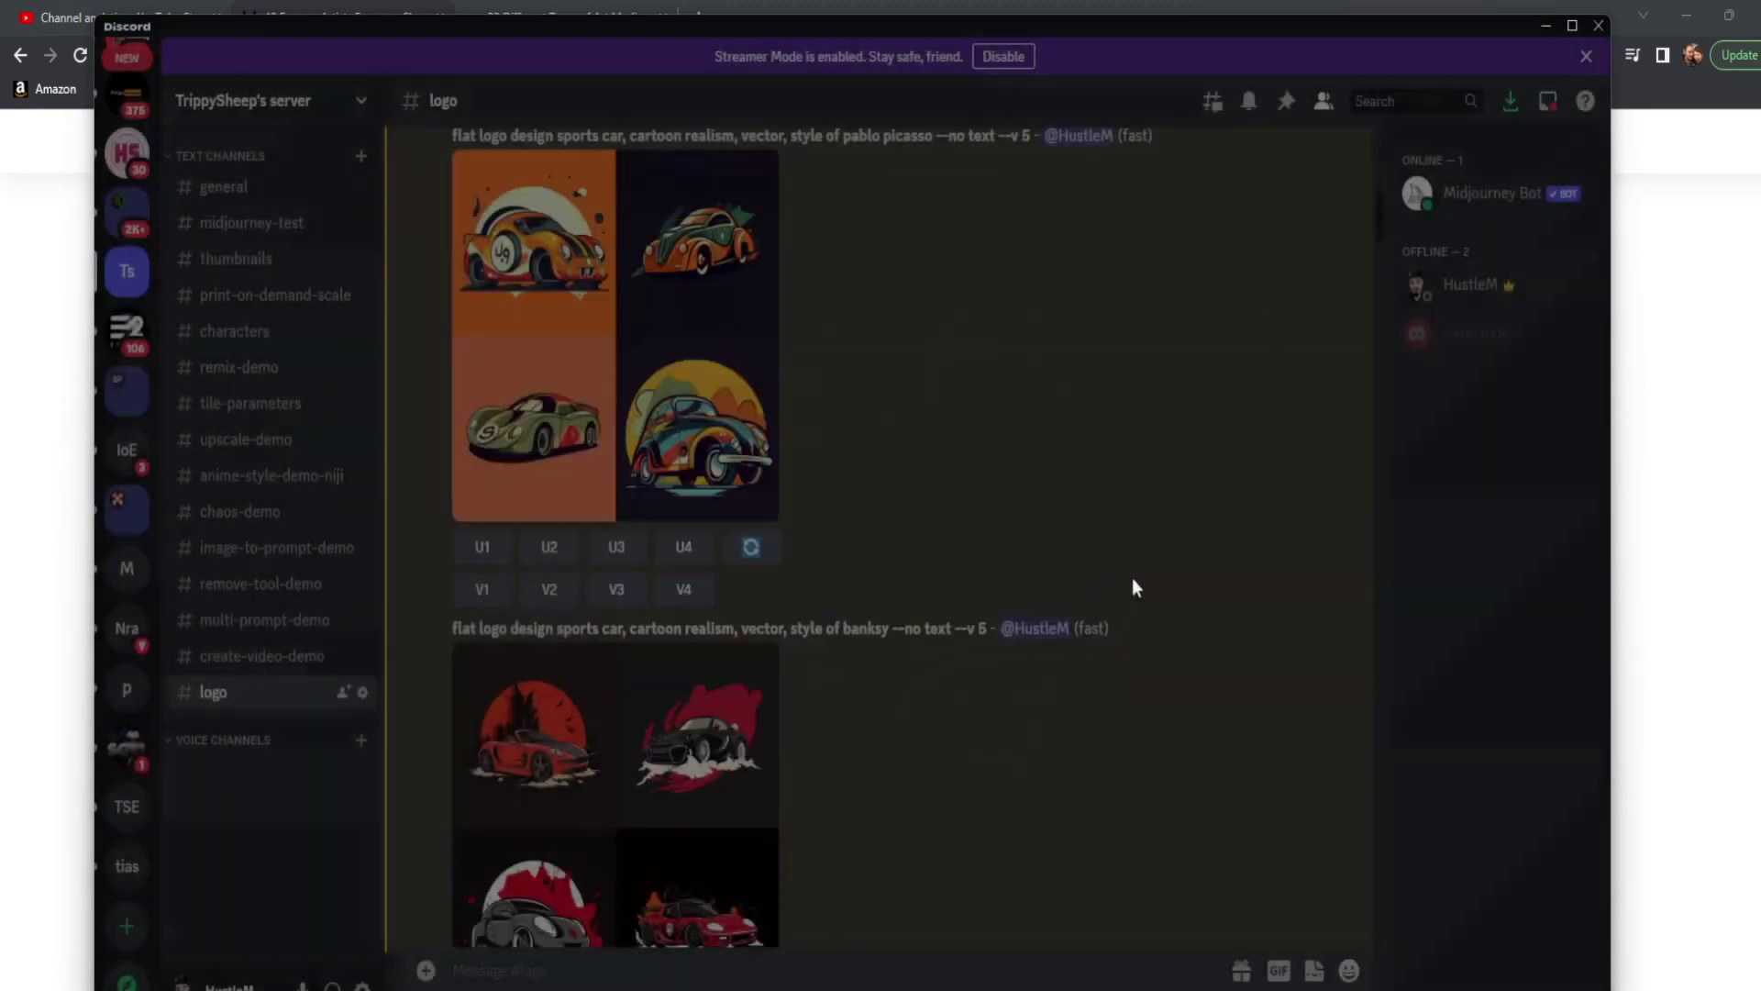
{"action": "scroll", "coordinate": [1021, 574], "scroll_direction": "down", "scroll_amount": 3}
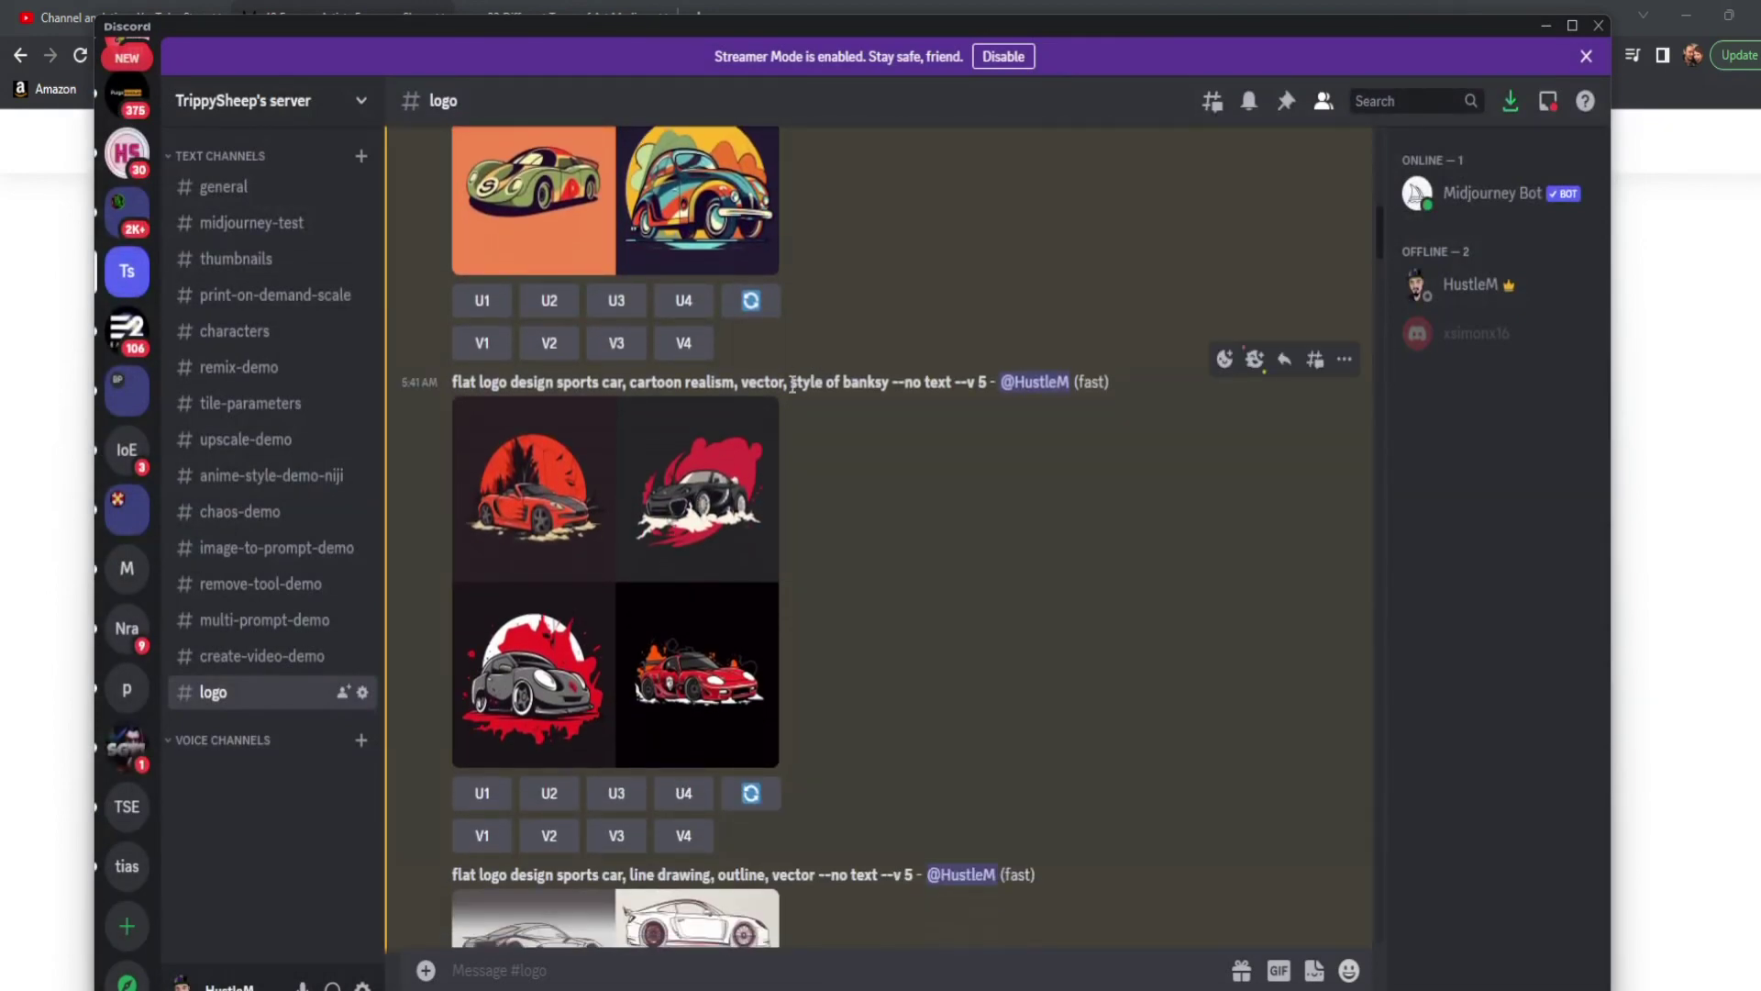
Preview the Banksy-style car grid and select 'style of banksy', '--v 5' and 'style of pablo picasso'
{"action": "left_click_drag", "start_coordinate": [791, 381], "coordinate": [889, 382]}
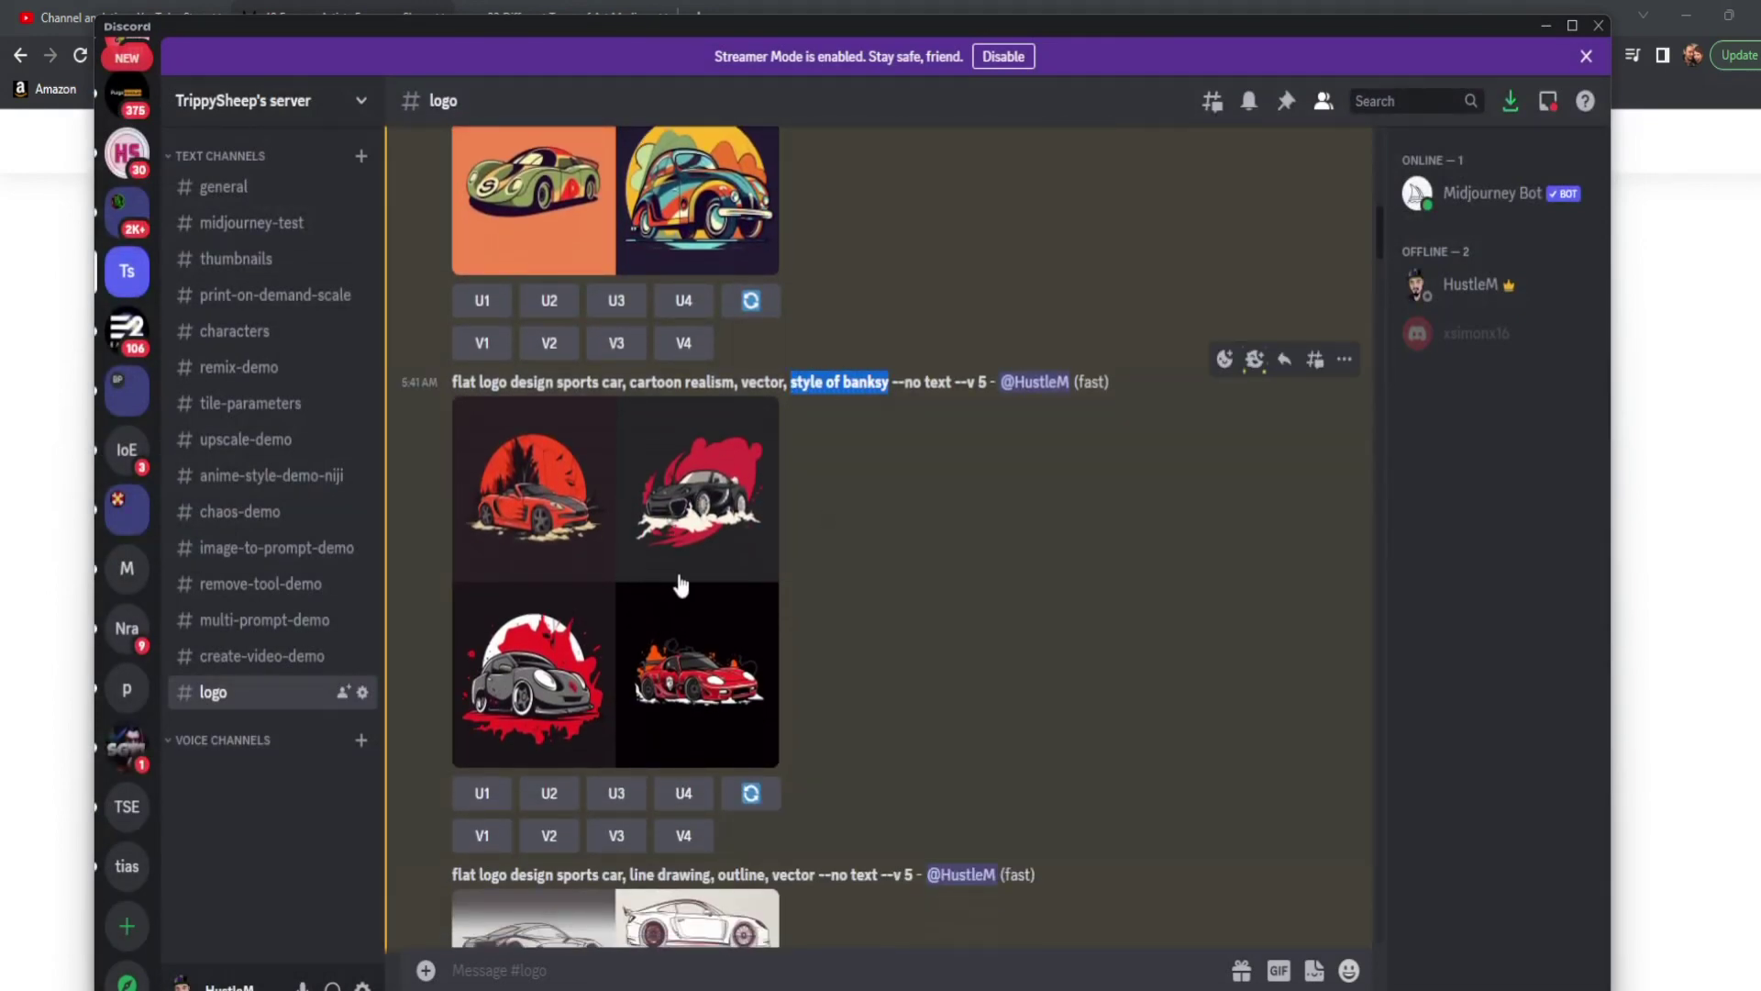
{"action": "left_click", "coordinate": [679, 584]}
{"action": "left_click", "coordinate": [1138, 569]}
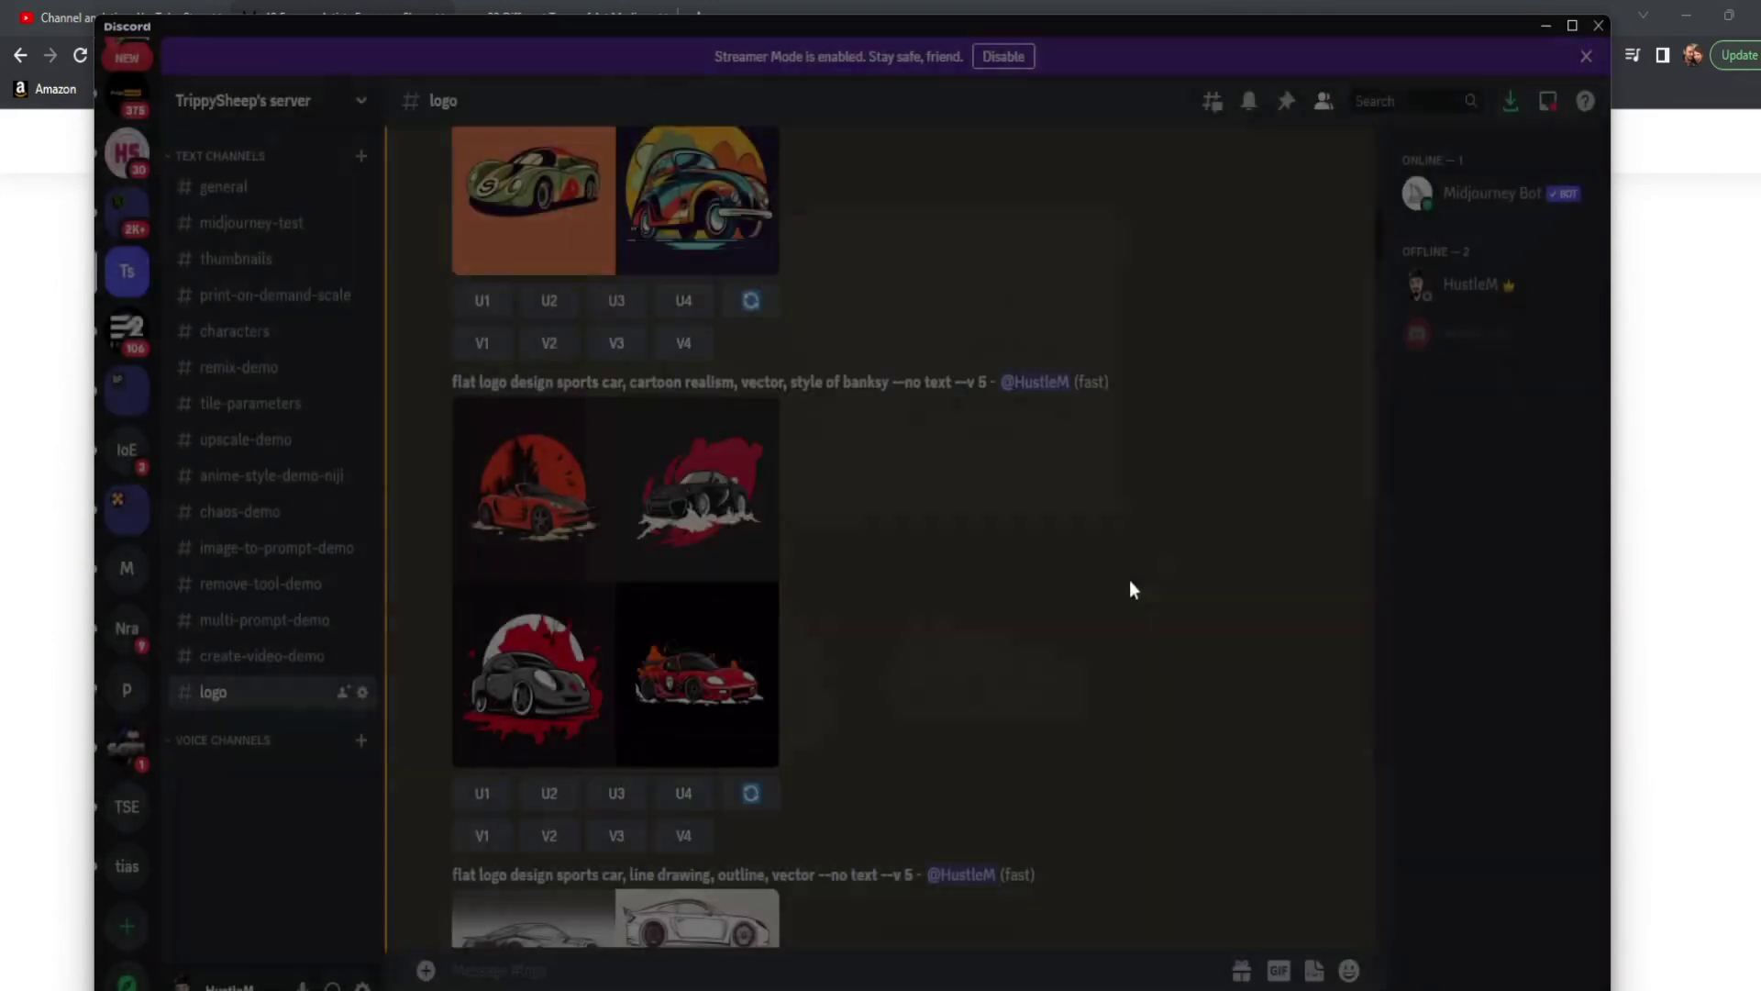
{"action": "scroll", "coordinate": [1013, 555], "scroll_direction": "up", "scroll_amount": 4}
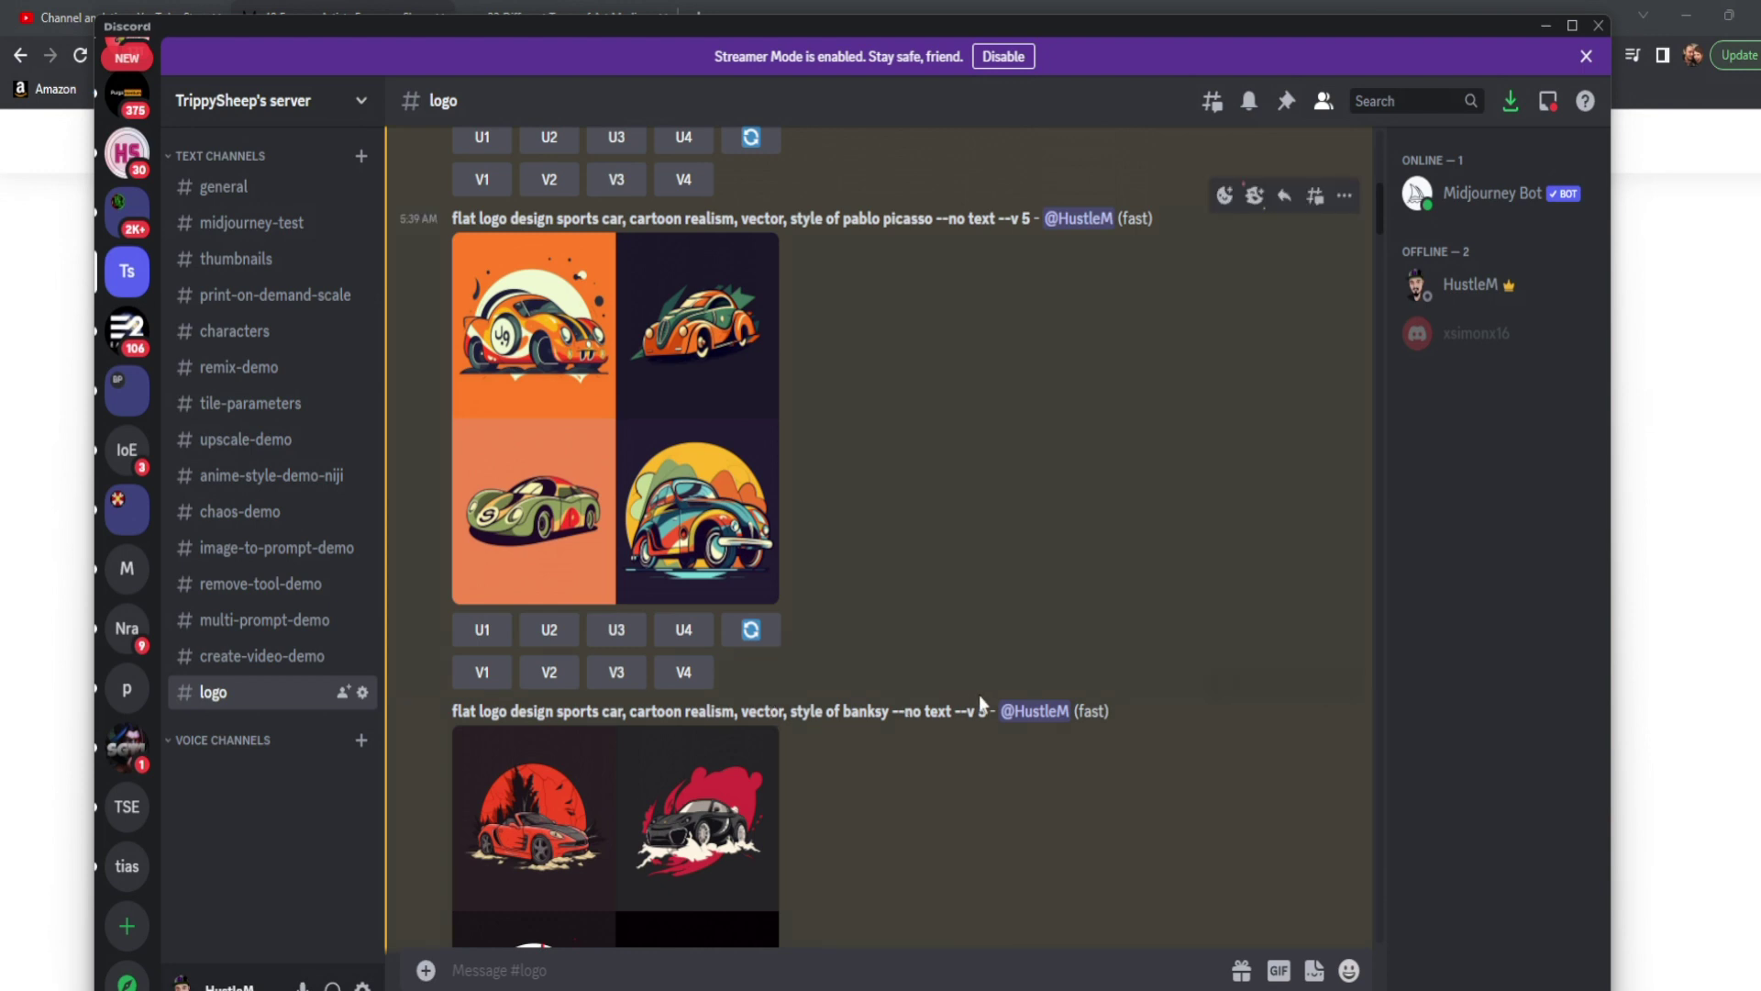
{"action": "left_click_drag", "start_coordinate": [952, 712], "coordinate": [991, 712]}
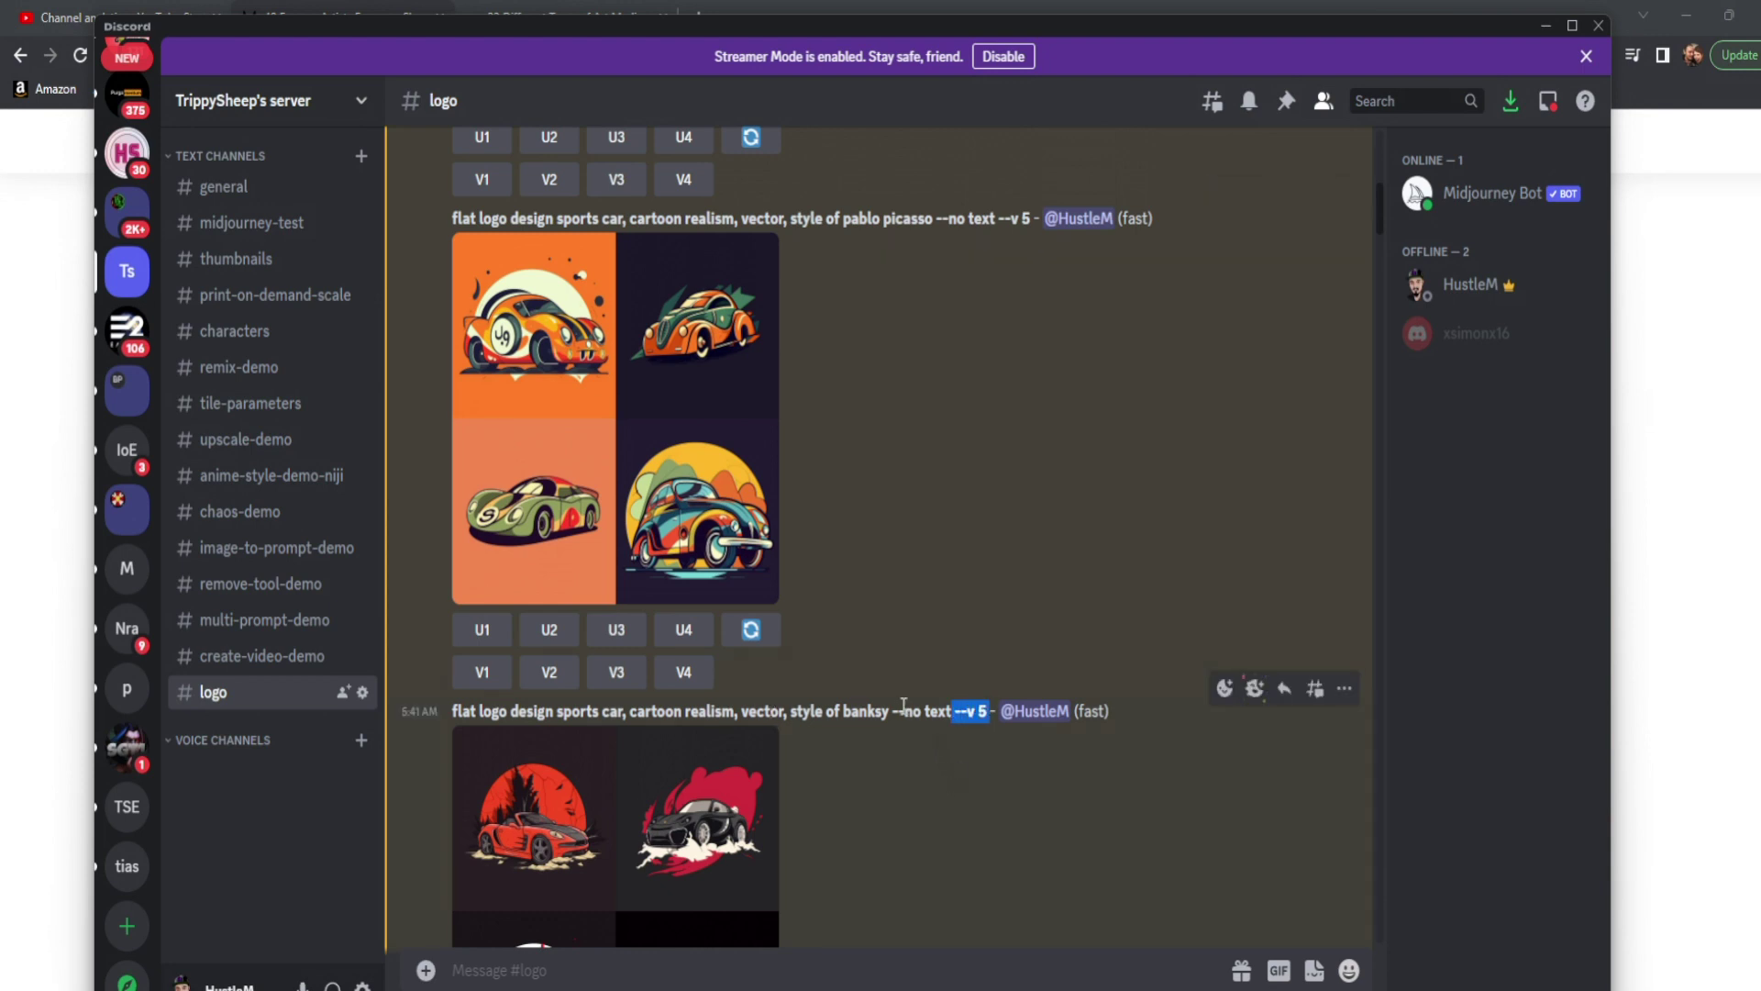
{"action": "left_click_drag", "start_coordinate": [787, 711], "coordinate": [877, 712]}
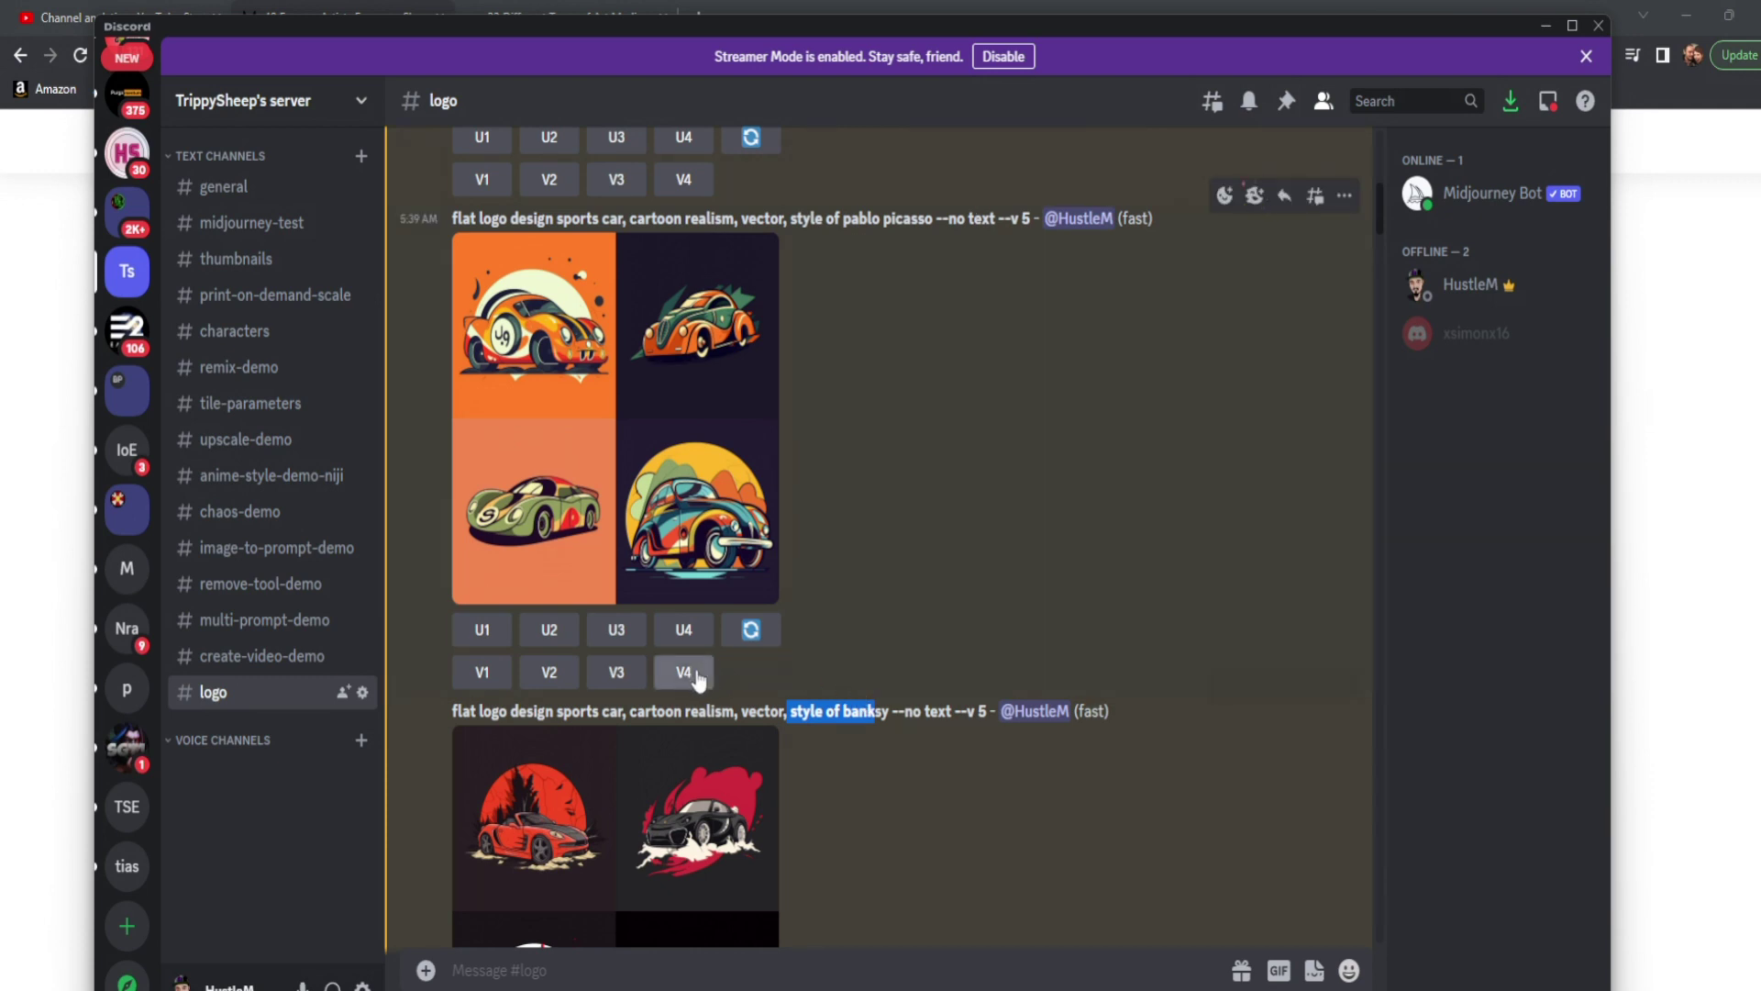
{"action": "left_click_drag", "start_coordinate": [791, 219], "coordinate": [933, 218]}
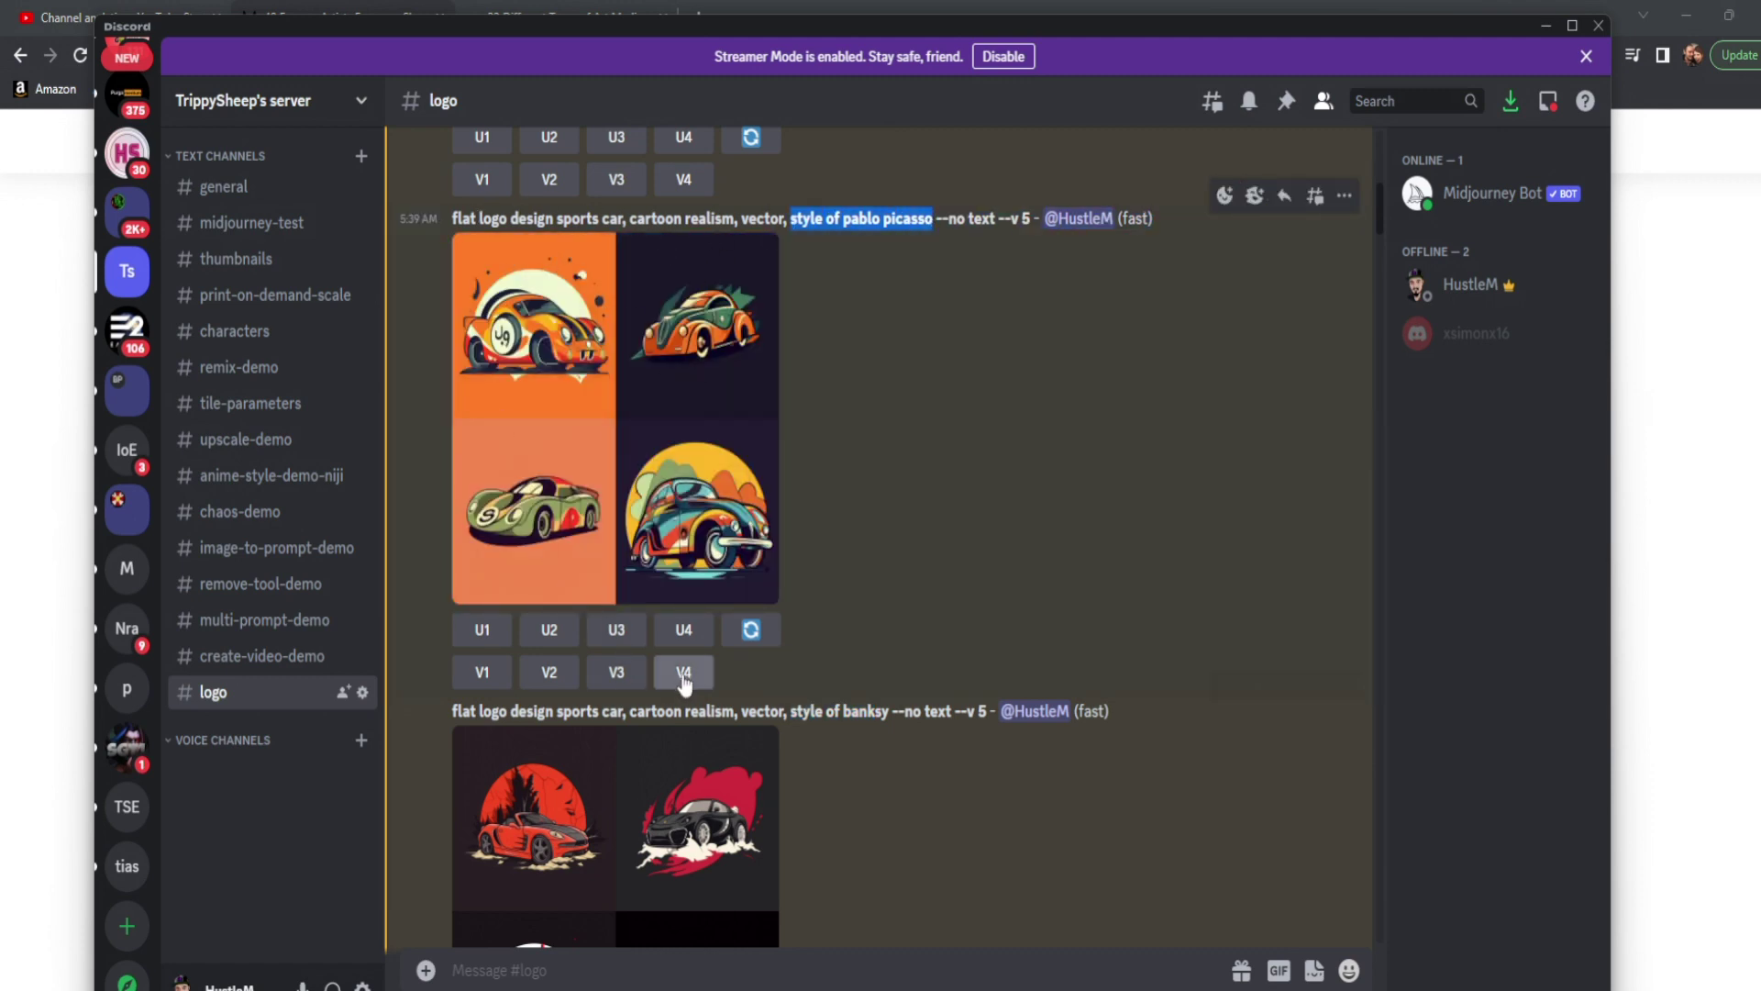
Send /prefer remix to turn on remix mode
{"action": "left_click", "coordinate": [713, 965]}
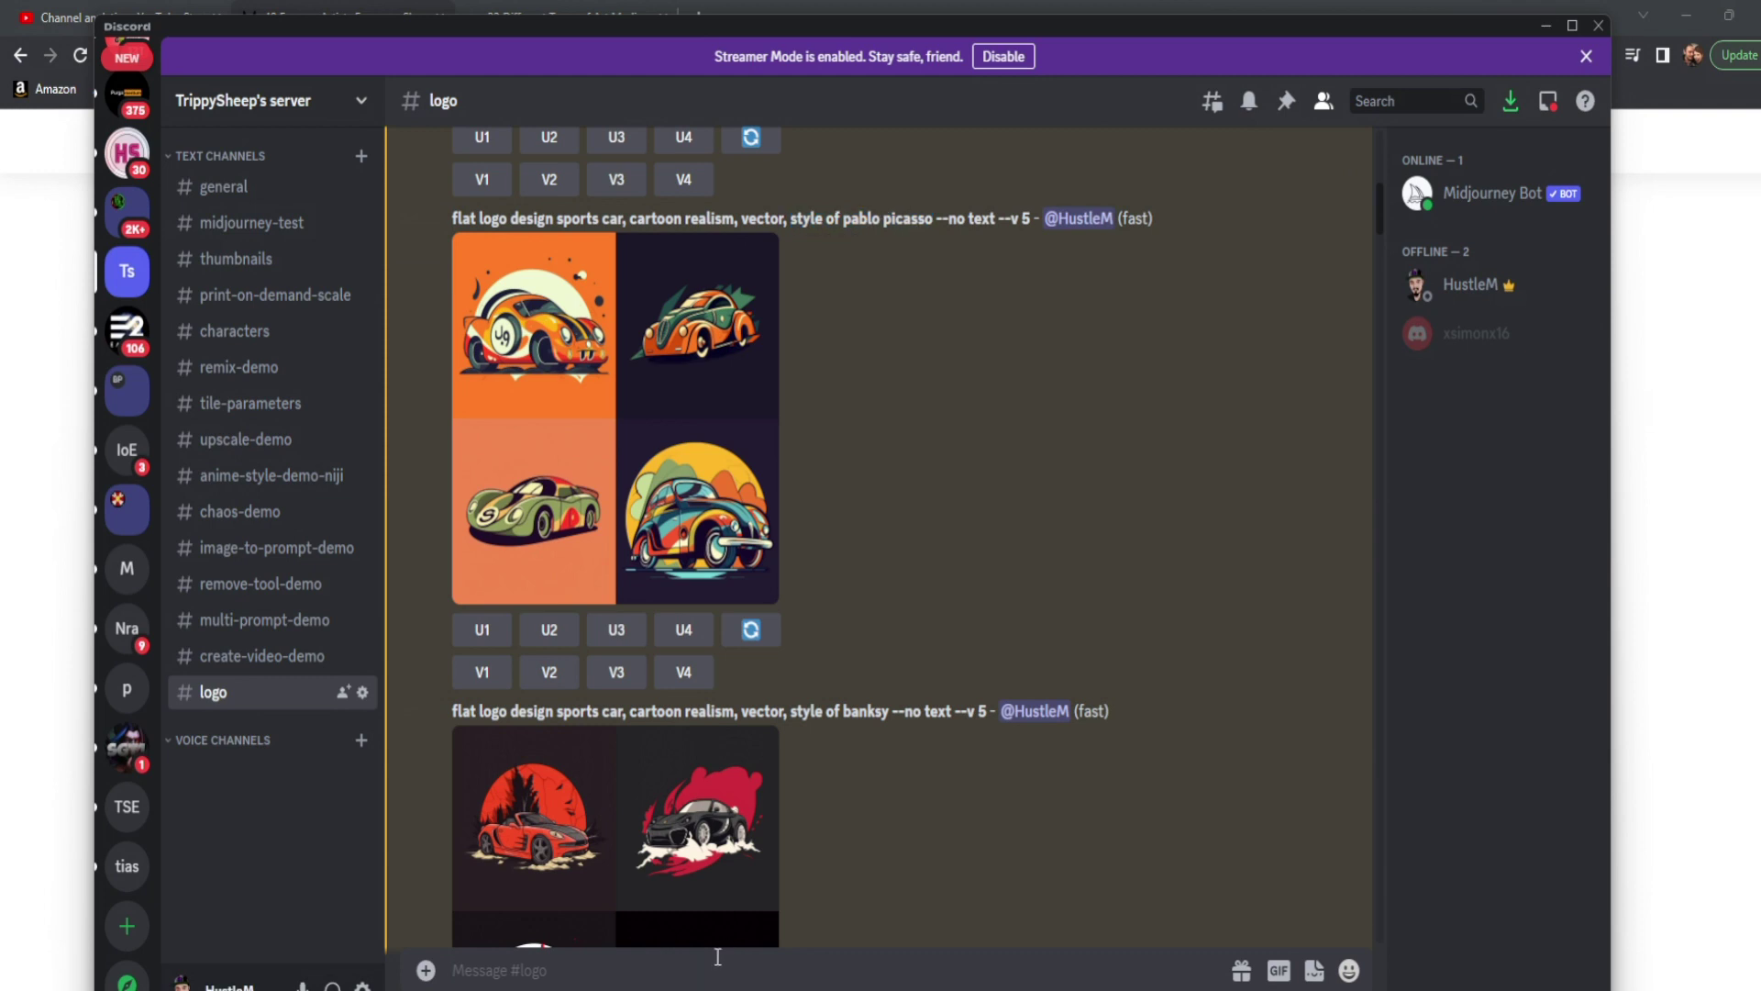
{"action": "type", "text": "/pre"}
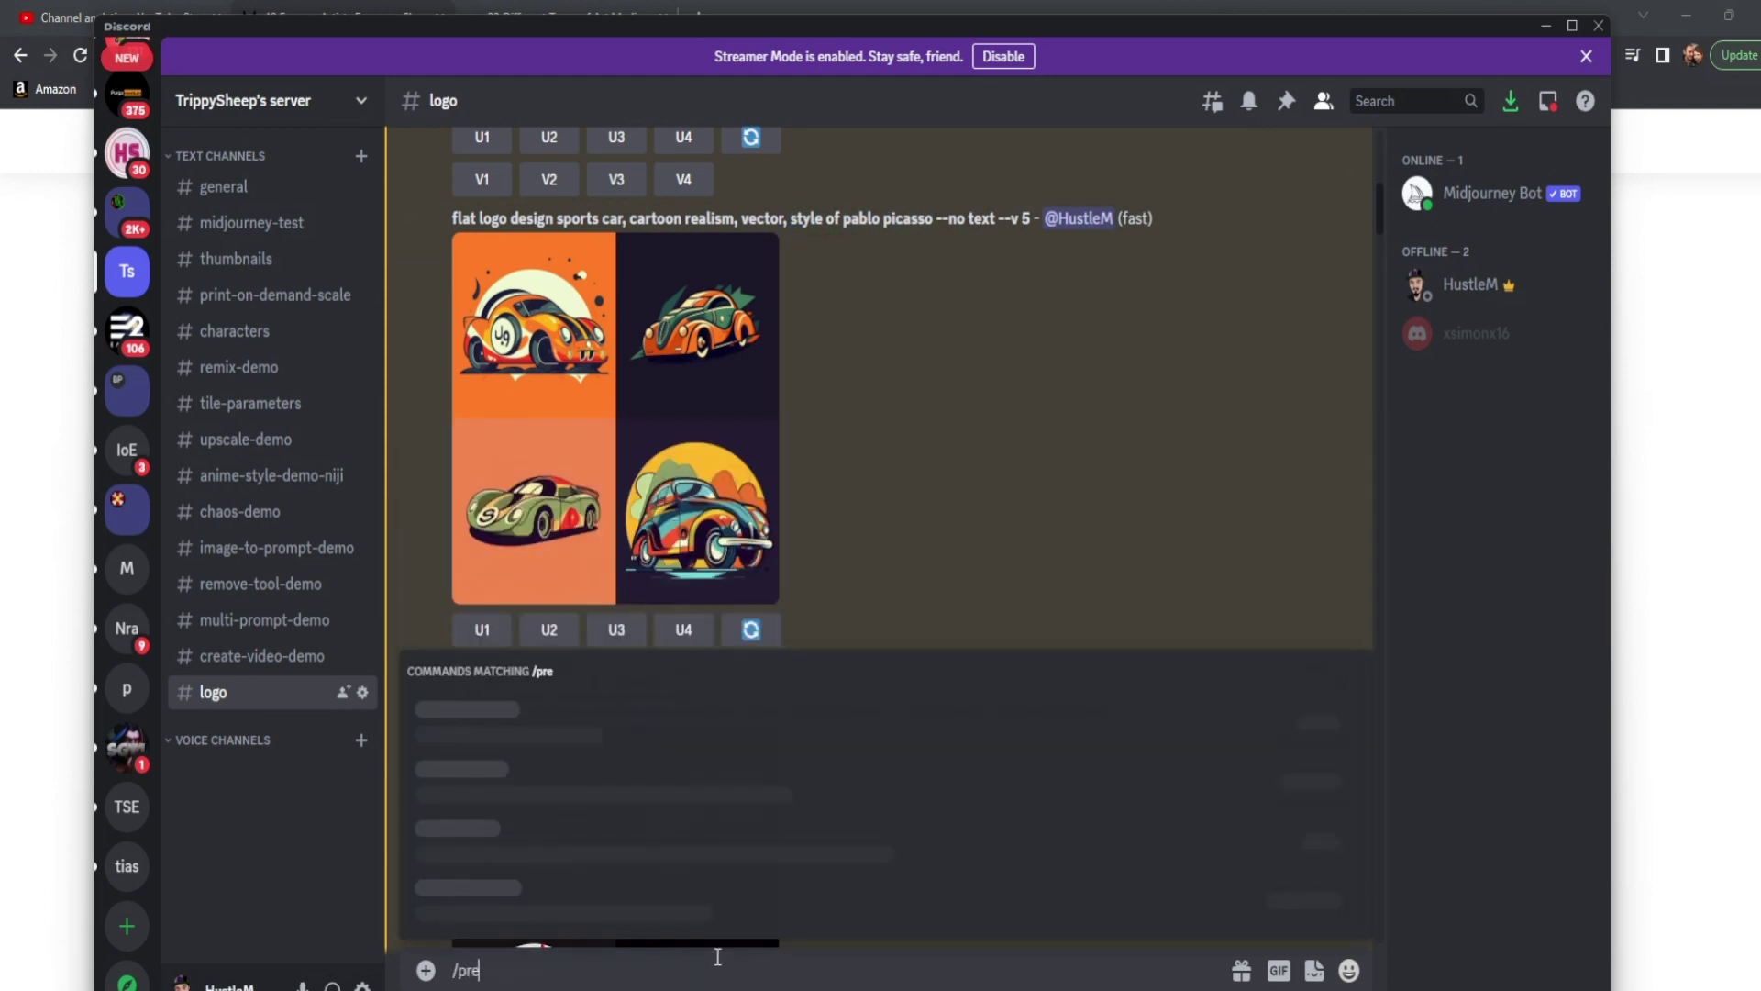
{"action": "type", "text": "fer remix"}
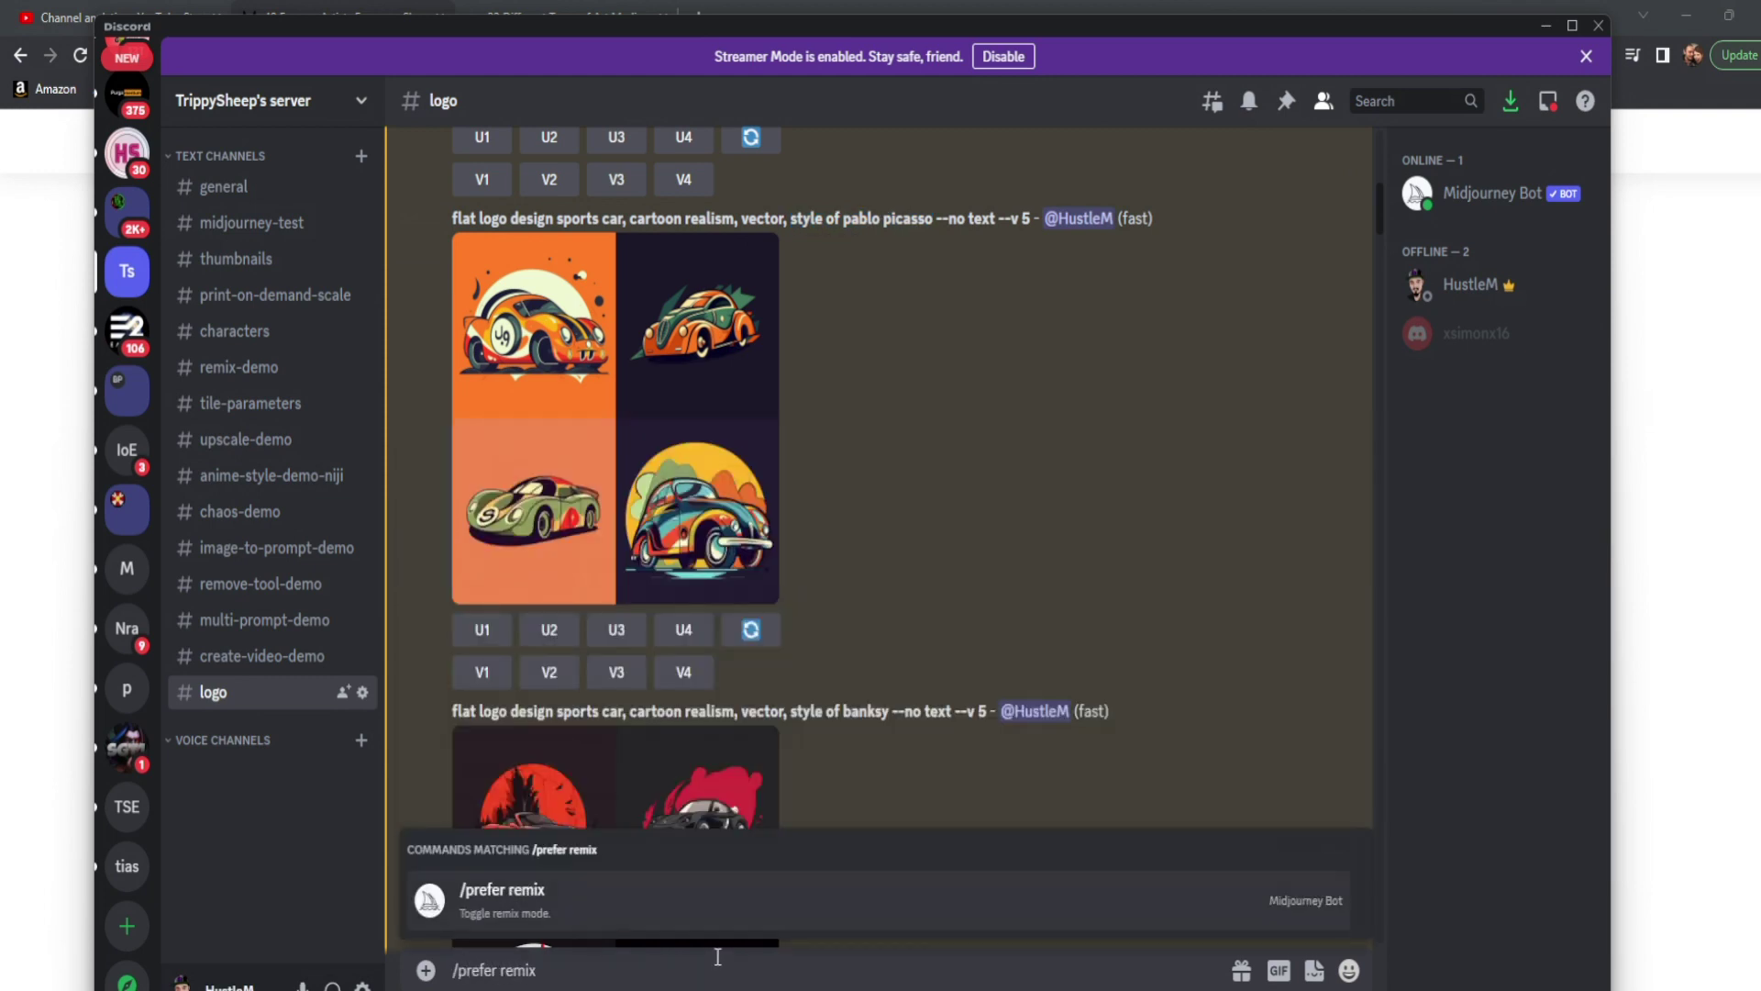
{"action": "key", "text": "Return"}
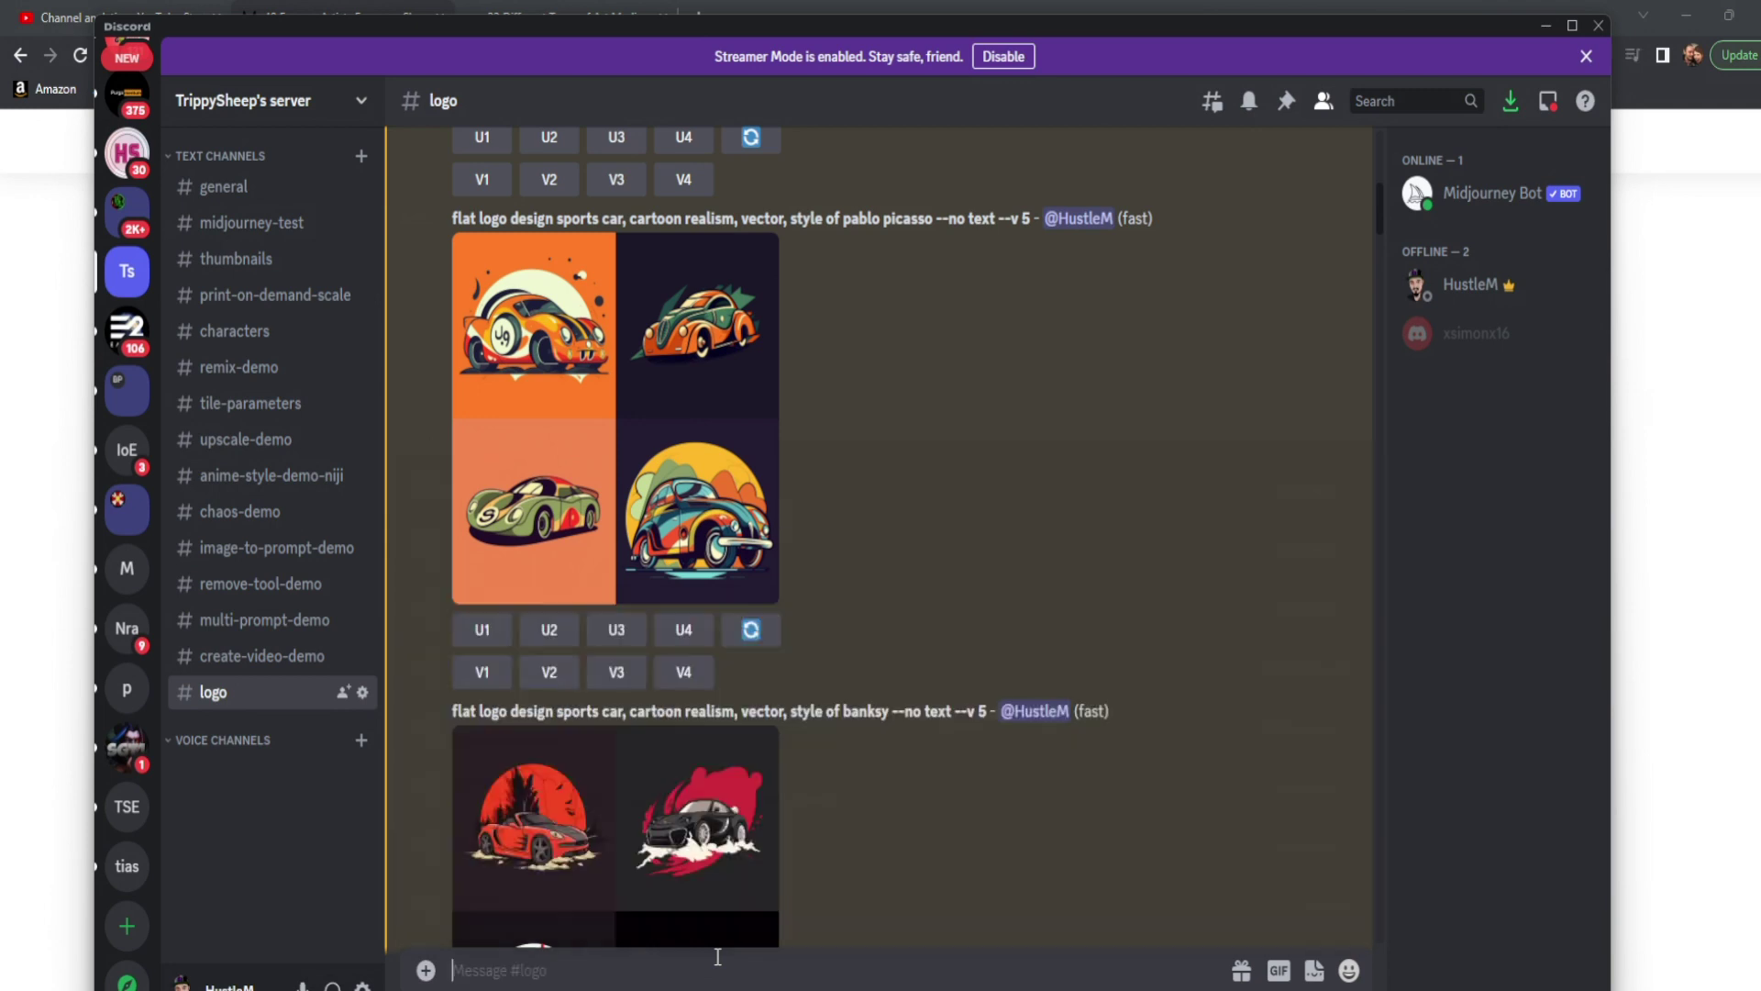
Open the V4 remix prompt, replace 'pablo picasso' with 'da vinci', then close it unsubmitted
{"action": "left_click", "coordinate": [684, 674]}
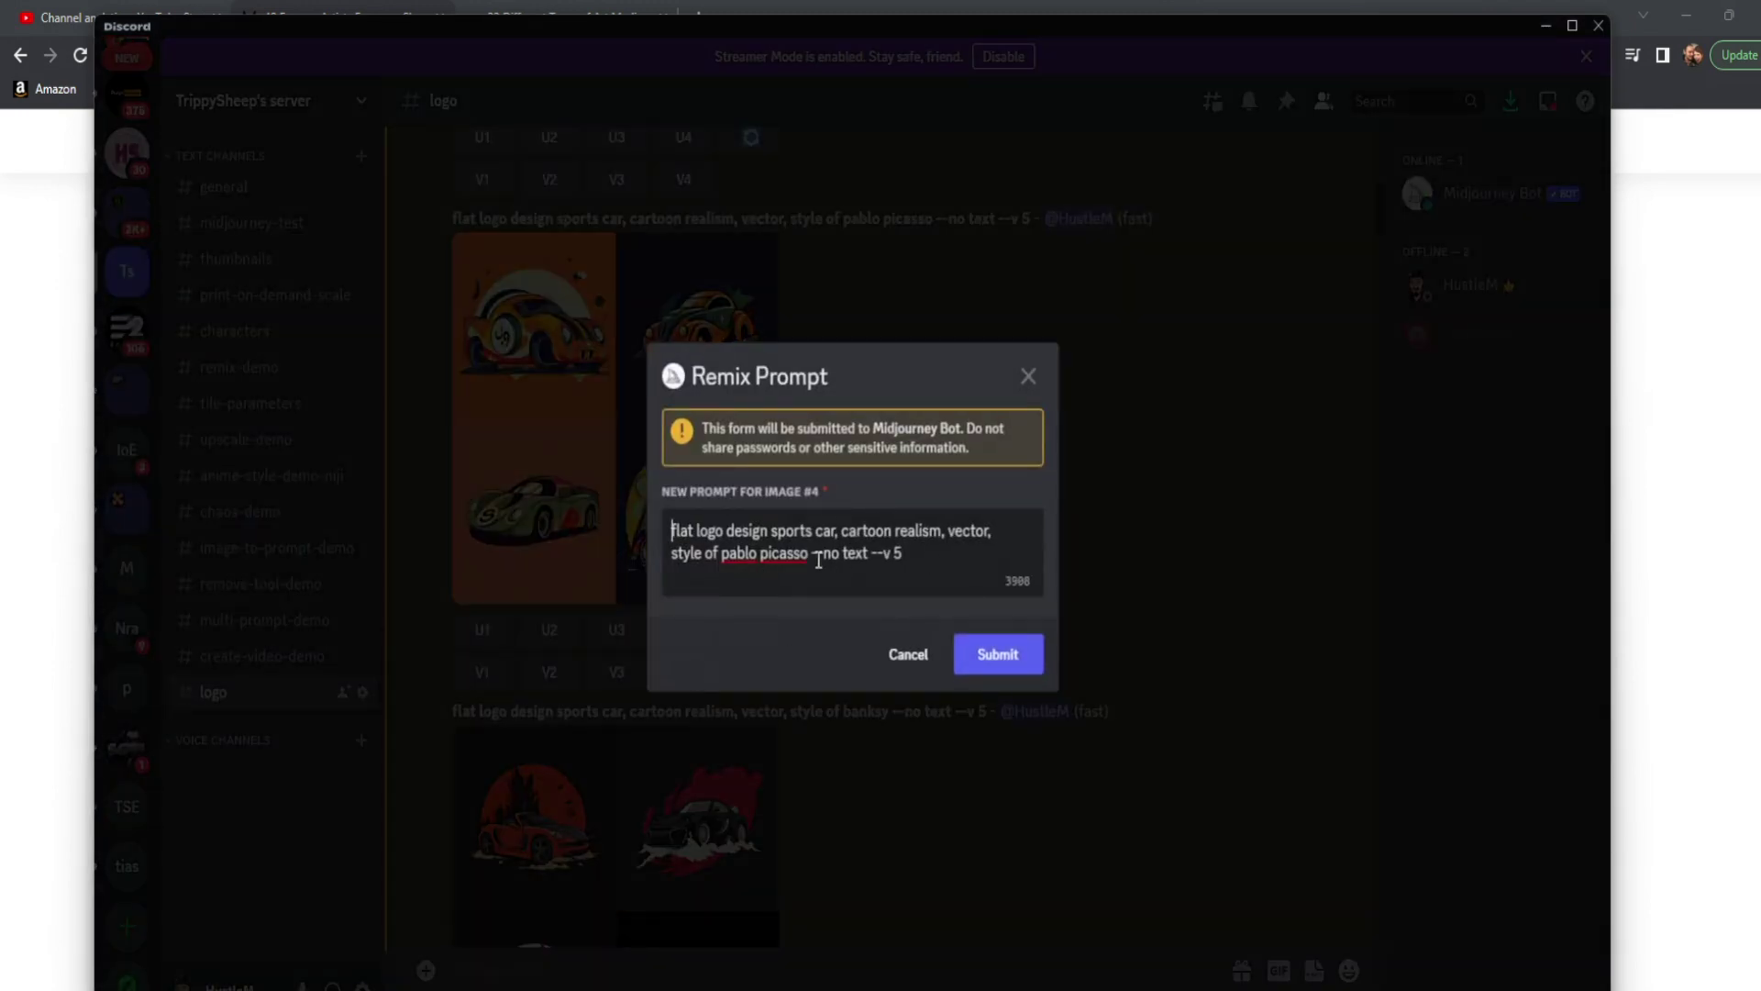
{"action": "left_click_drag", "start_coordinate": [722, 552], "coordinate": [810, 553]}
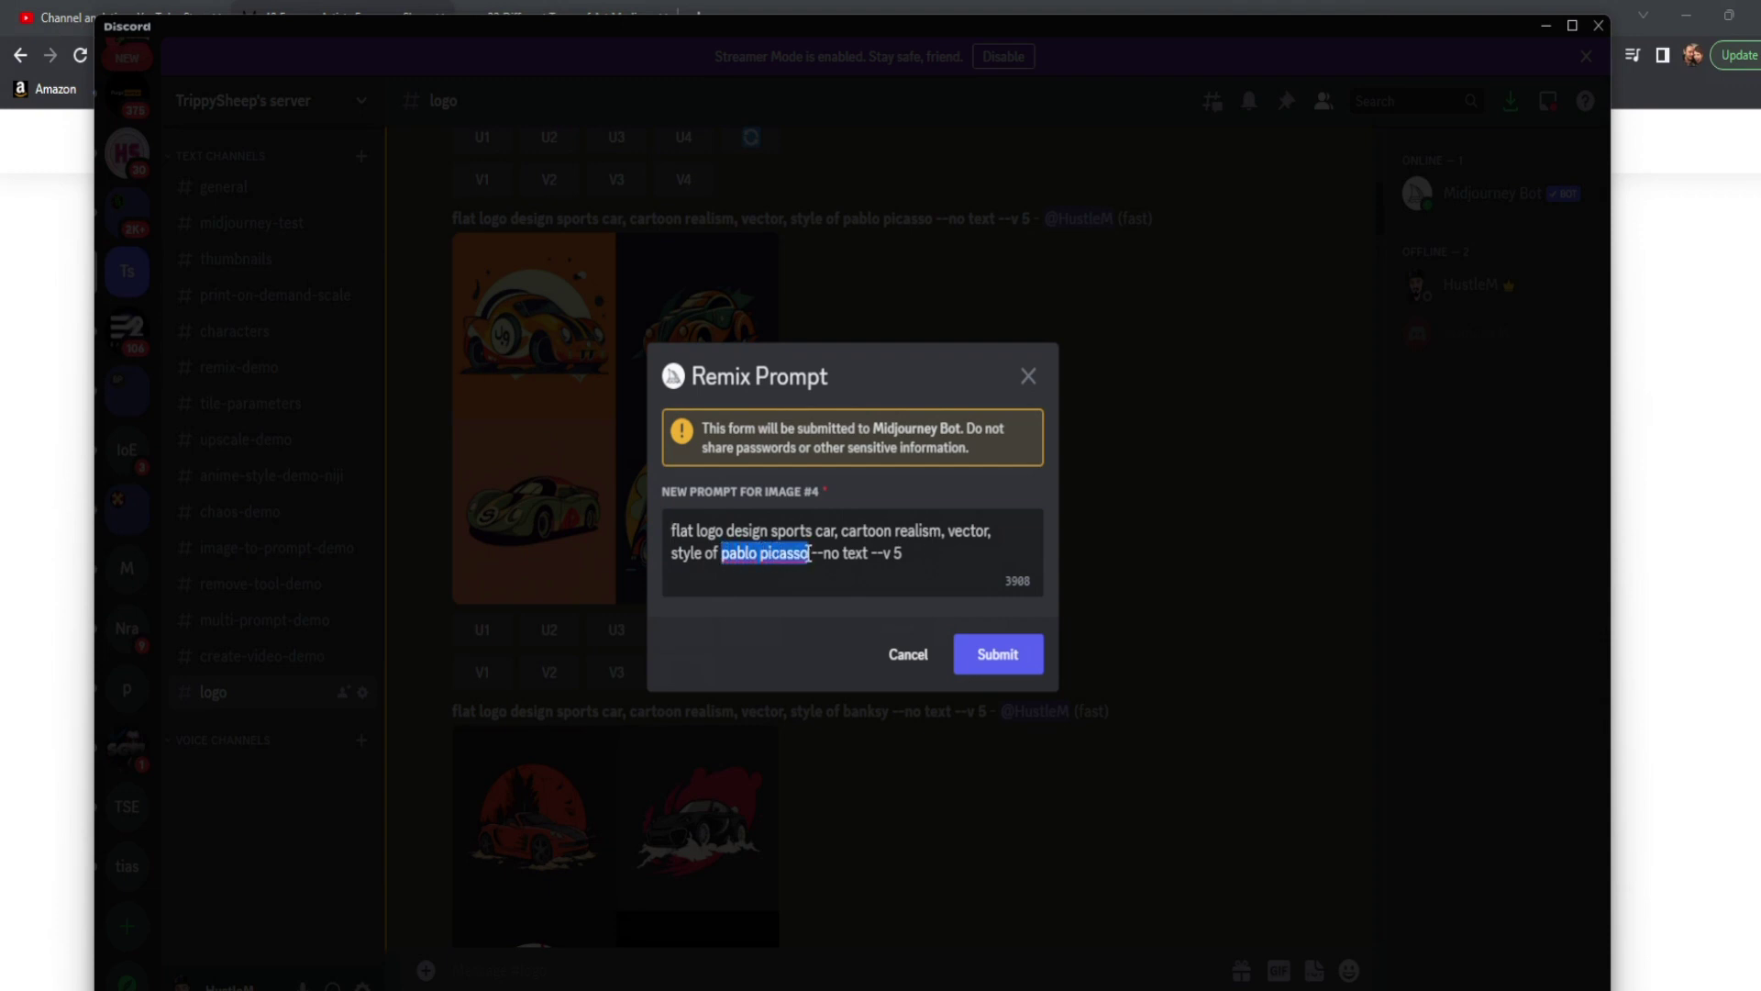
{"action": "type", "text": "da vinci"}
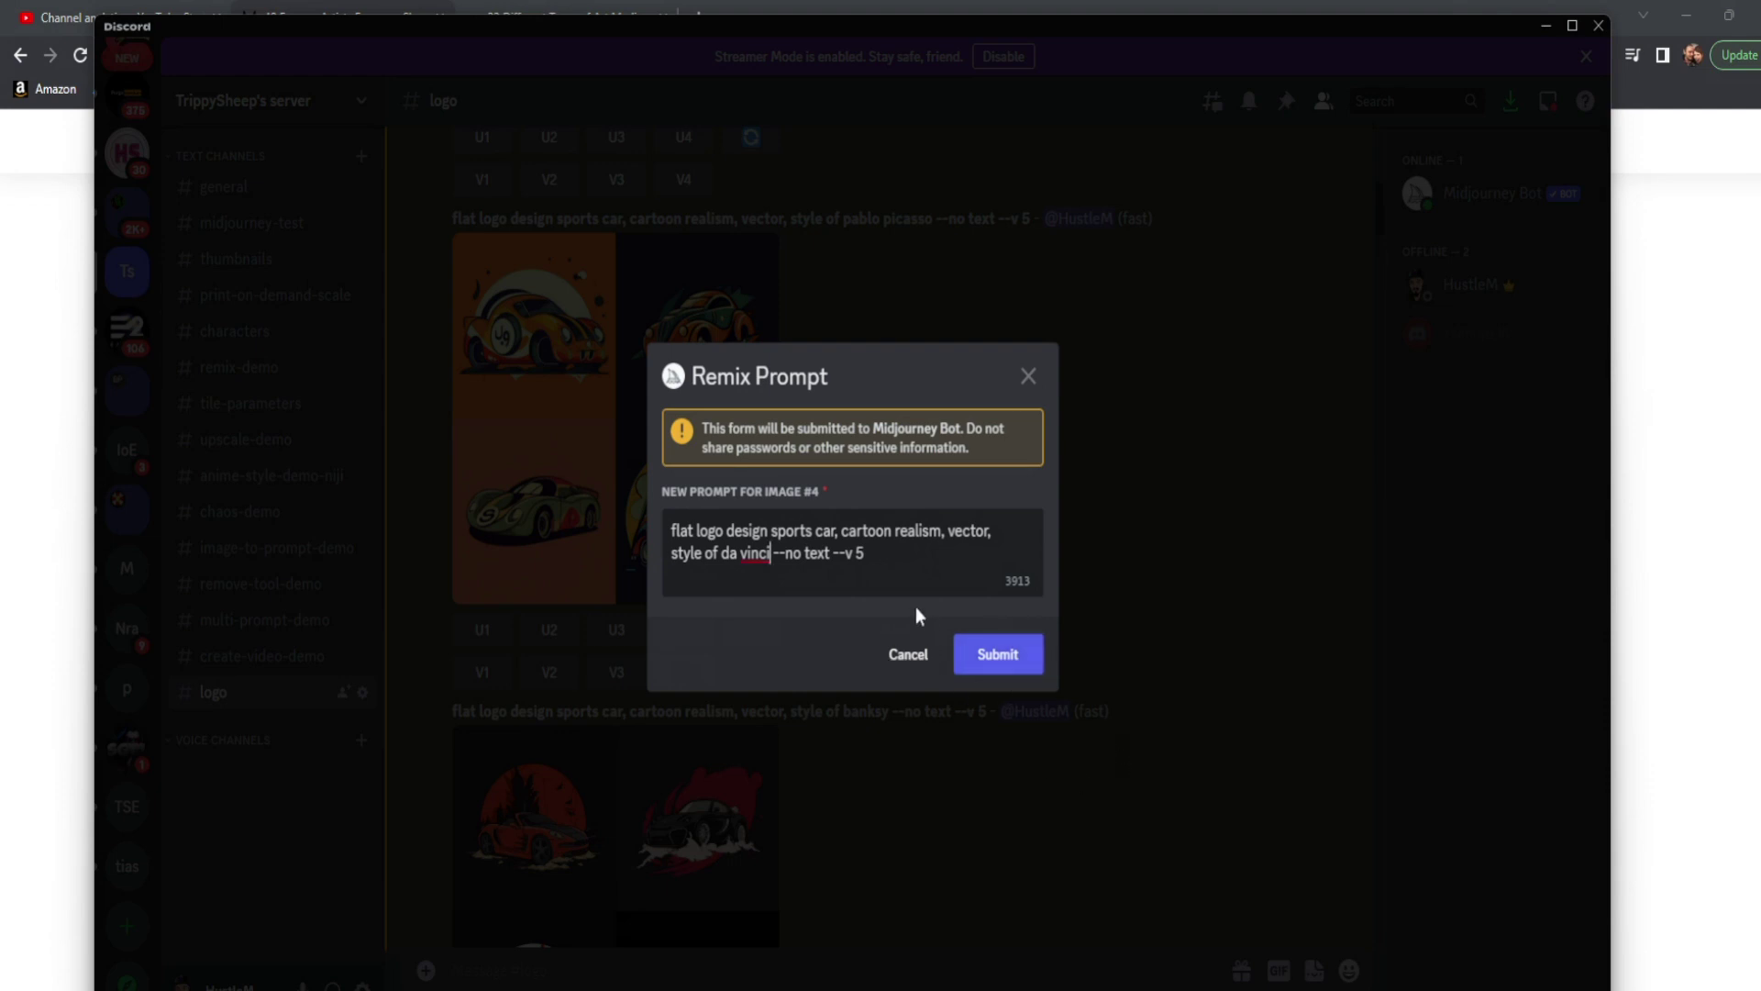
{"action": "double_click", "coordinate": [728, 552]}
{"action": "left_click", "coordinate": [1028, 377]}
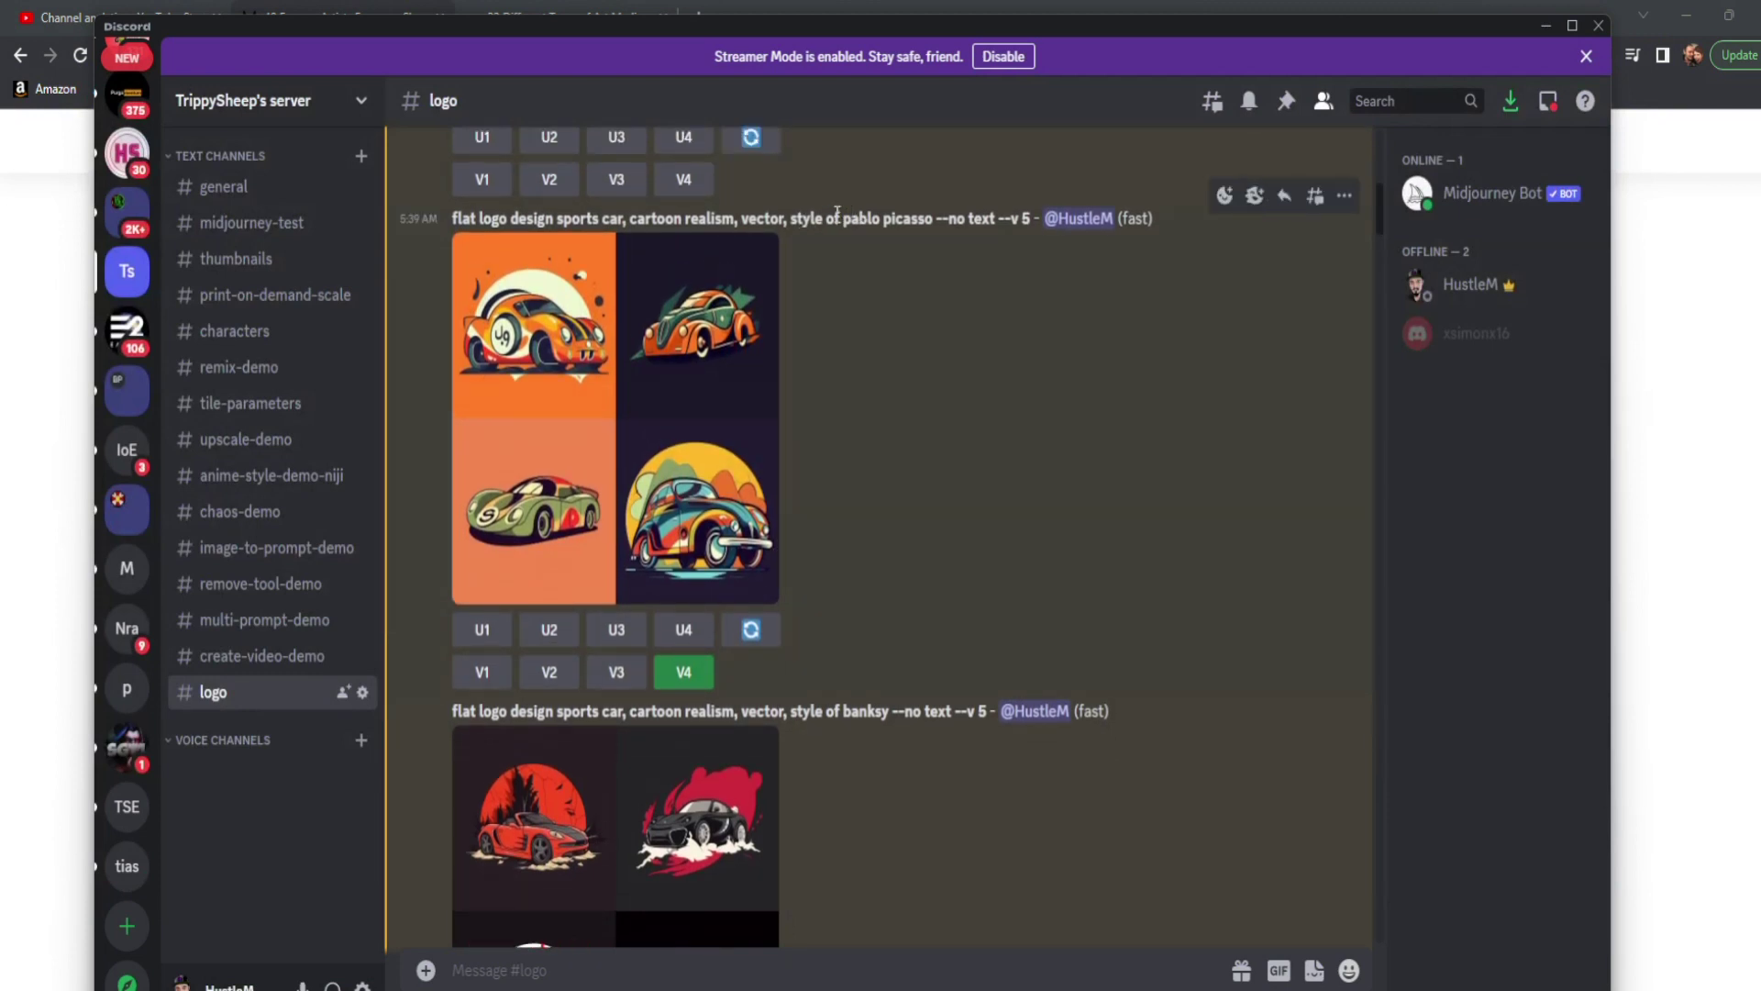
{"action": "scroll", "coordinate": [961, 625], "scroll_direction": "down", "scroll_amount": 1}
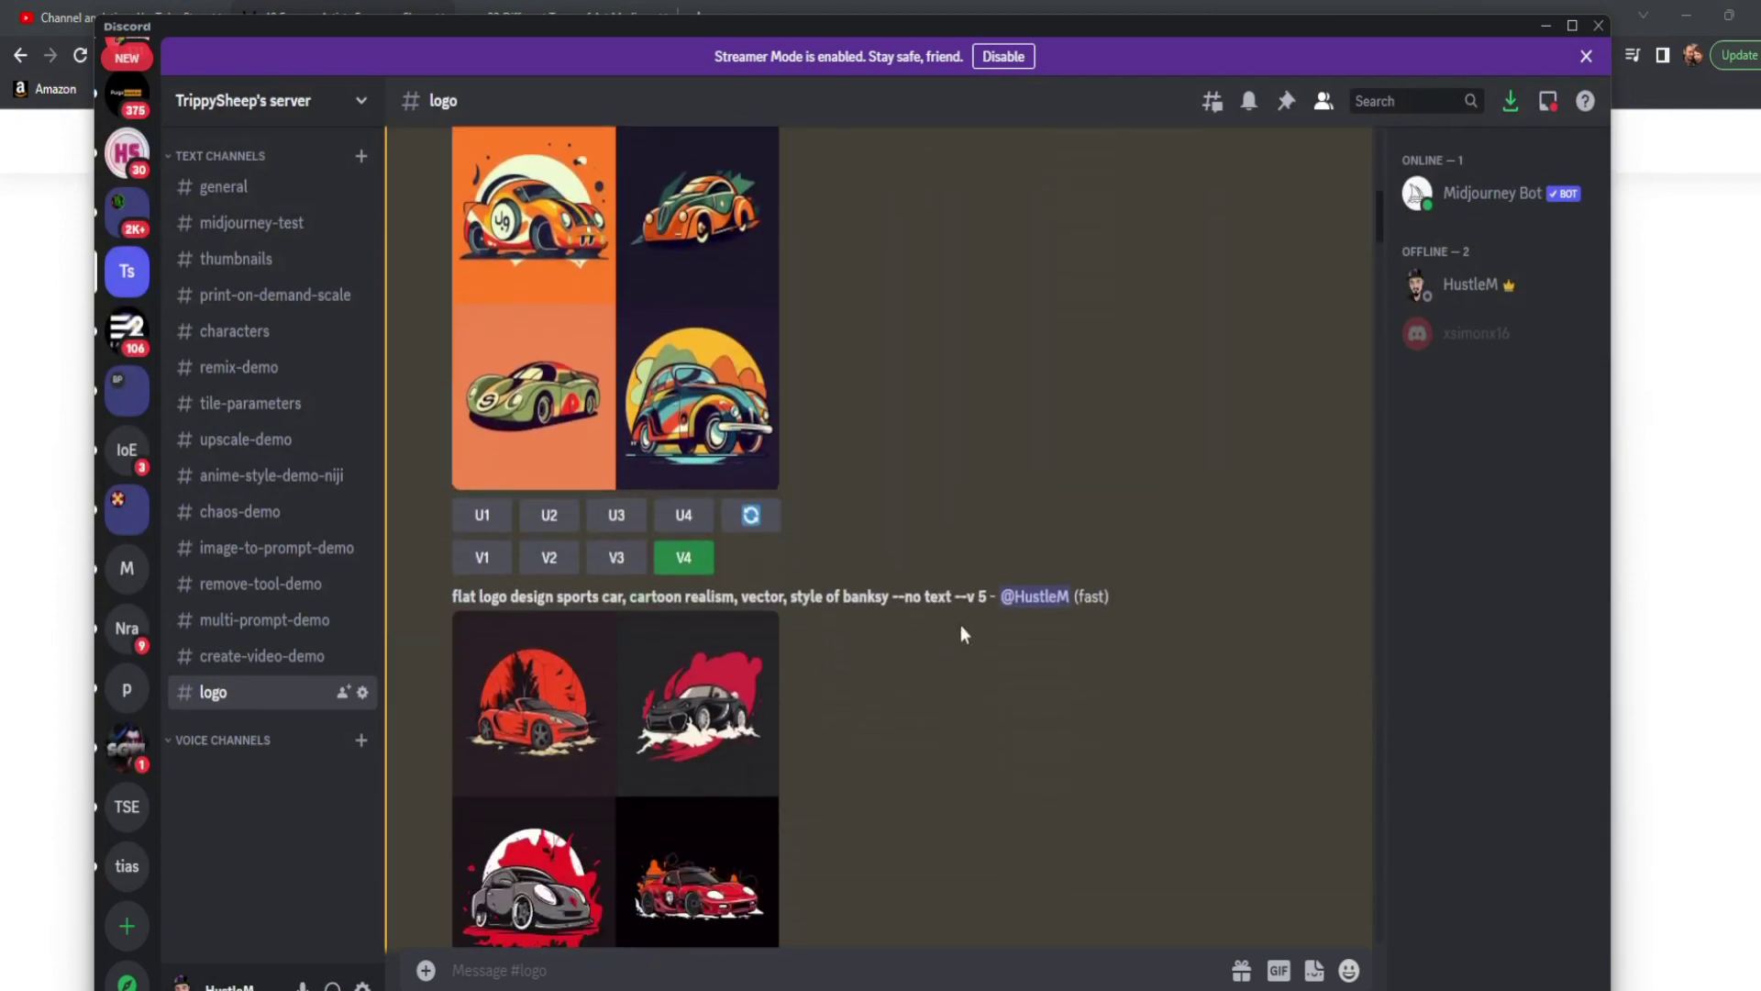
{"action": "scroll", "coordinate": [699, 491], "scroll_direction": "up", "scroll_amount": 1}
{"action": "scroll", "coordinate": [945, 445], "scroll_direction": "down", "scroll_amount": 1}
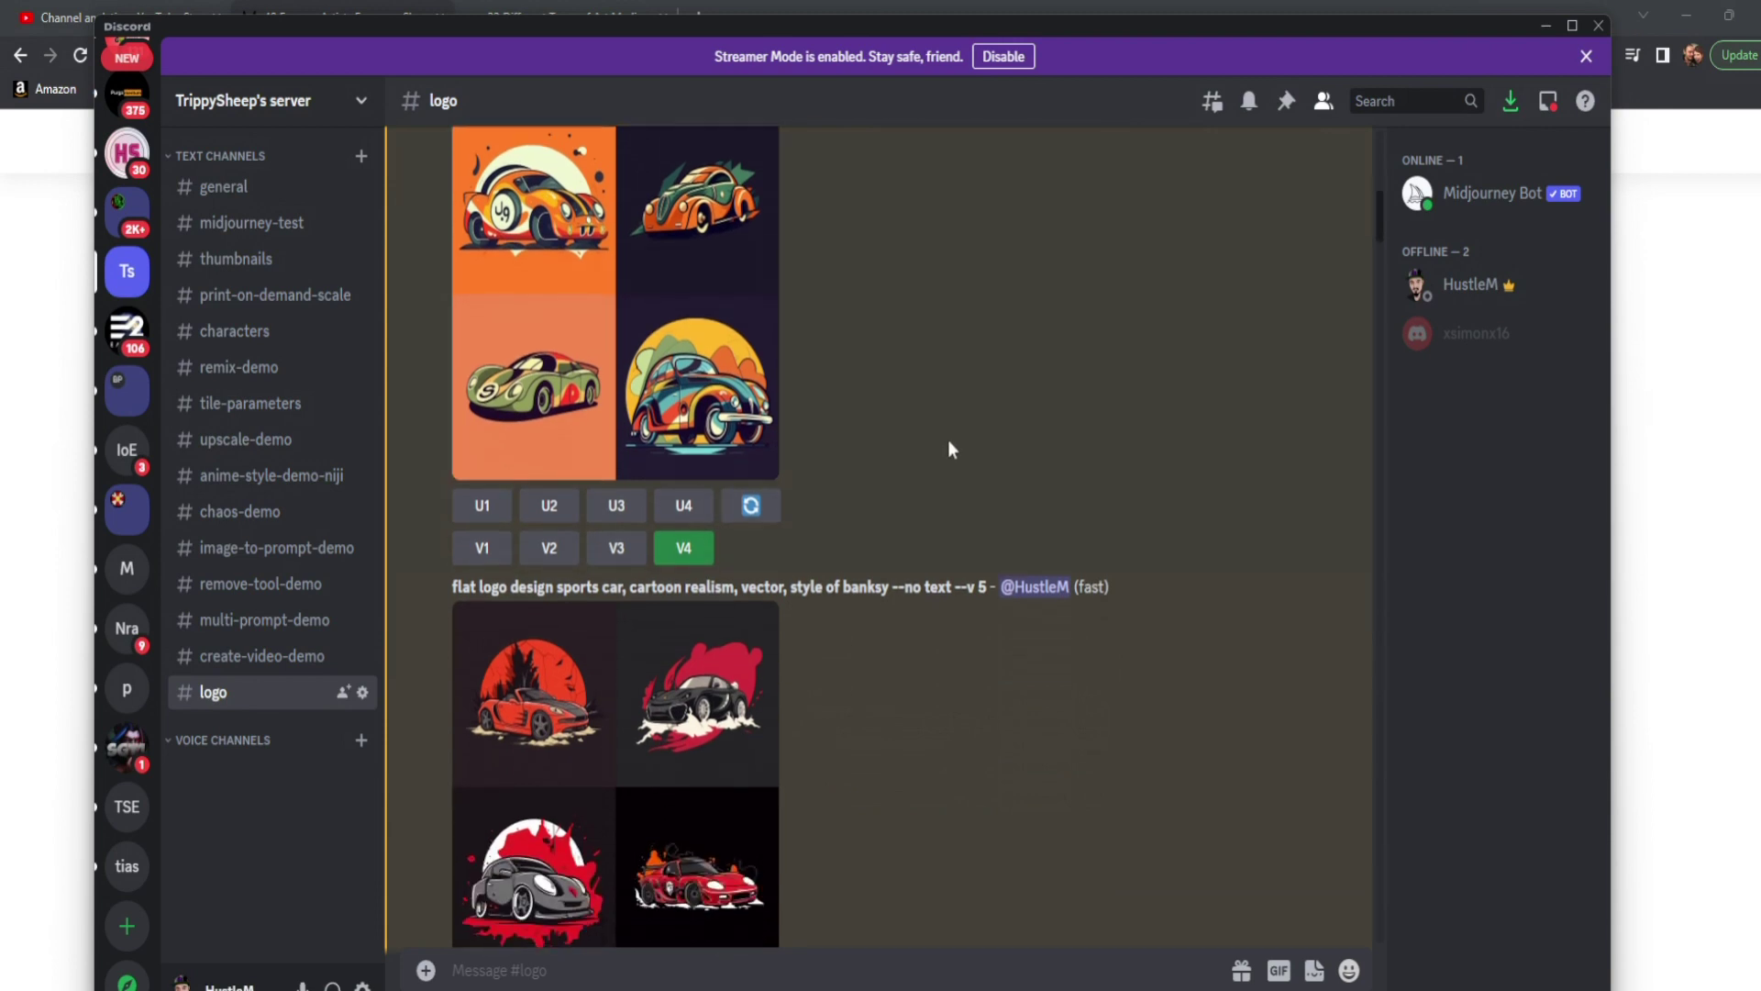
{"action": "scroll", "coordinate": [933, 408], "scroll_direction": "down", "scroll_amount": 2}
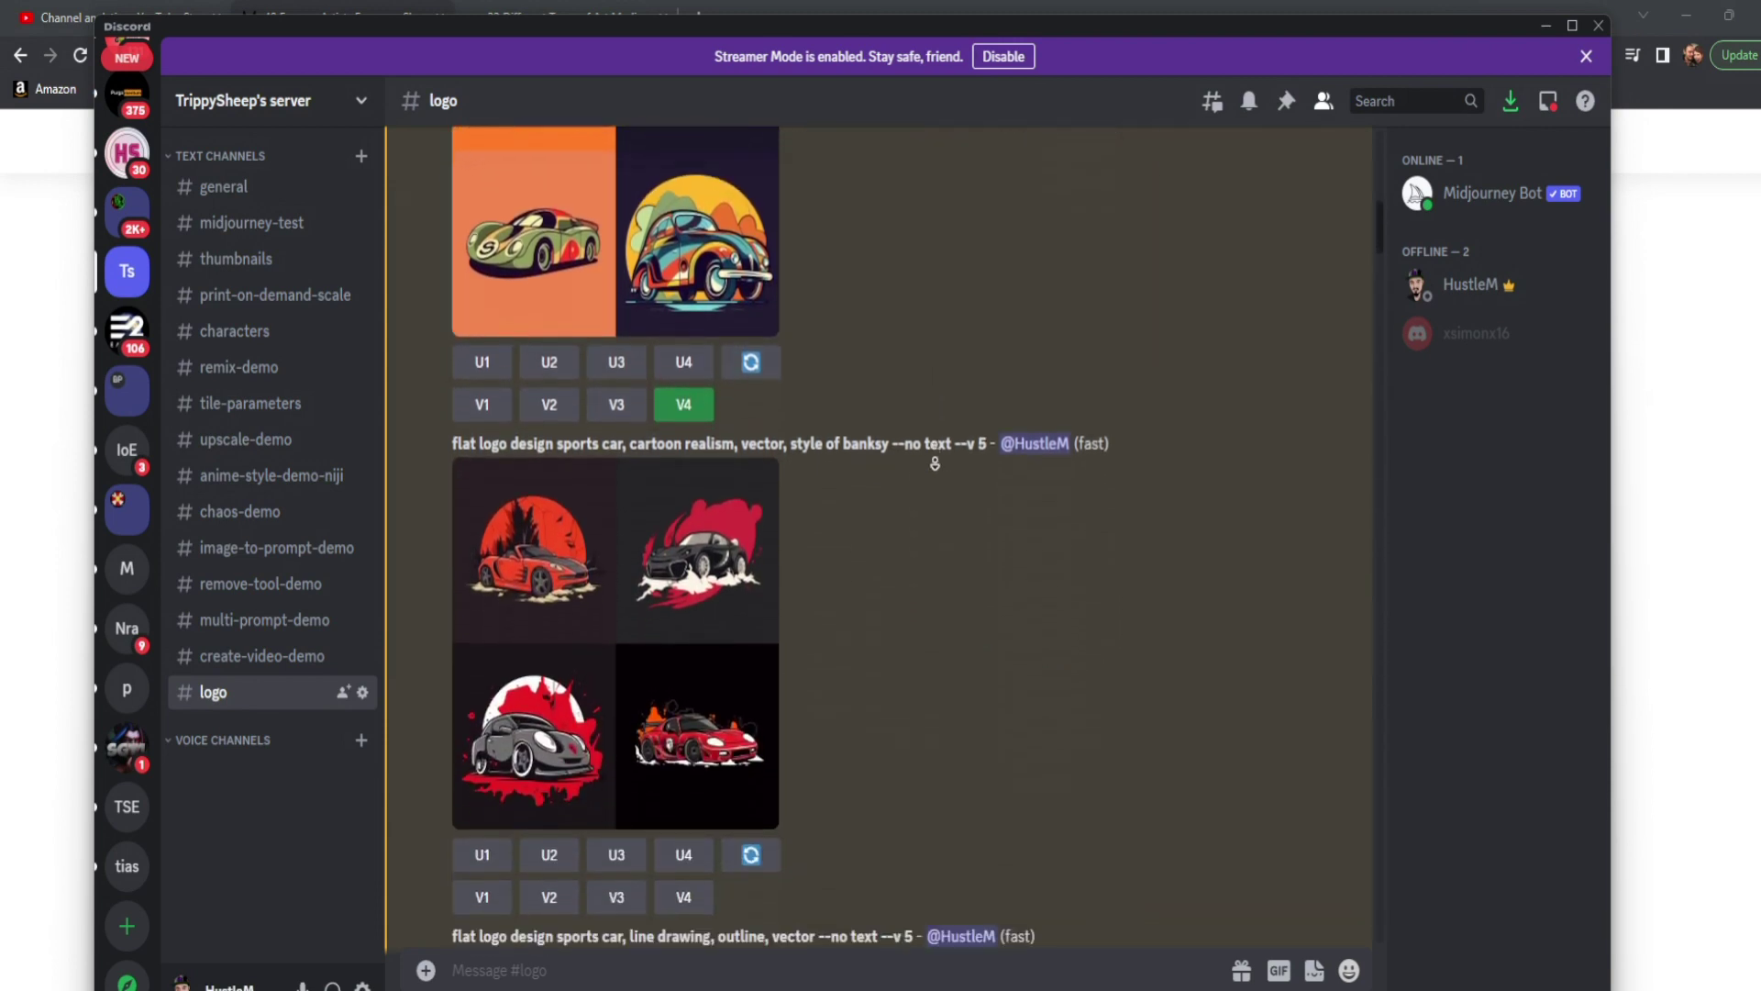
{"action": "scroll", "coordinate": [922, 459], "scroll_direction": "down", "scroll_amount": 3}
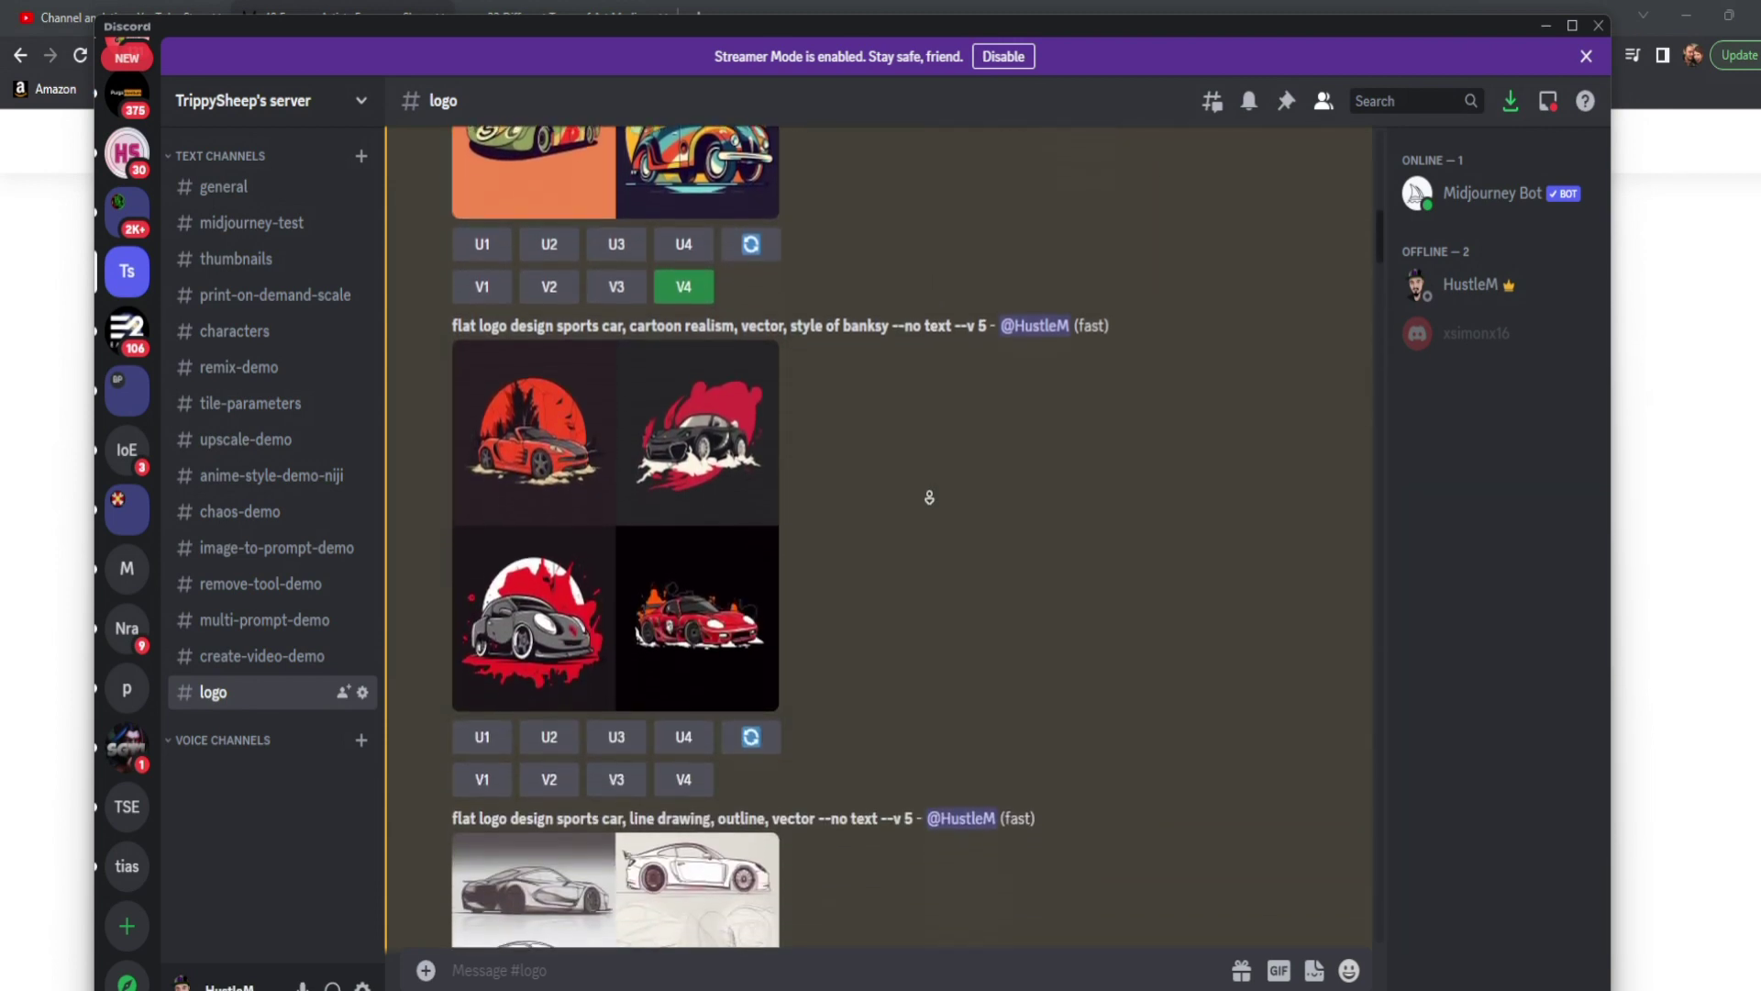
{"action": "scroll", "coordinate": [930, 500], "scroll_direction": "down", "scroll_amount": 2}
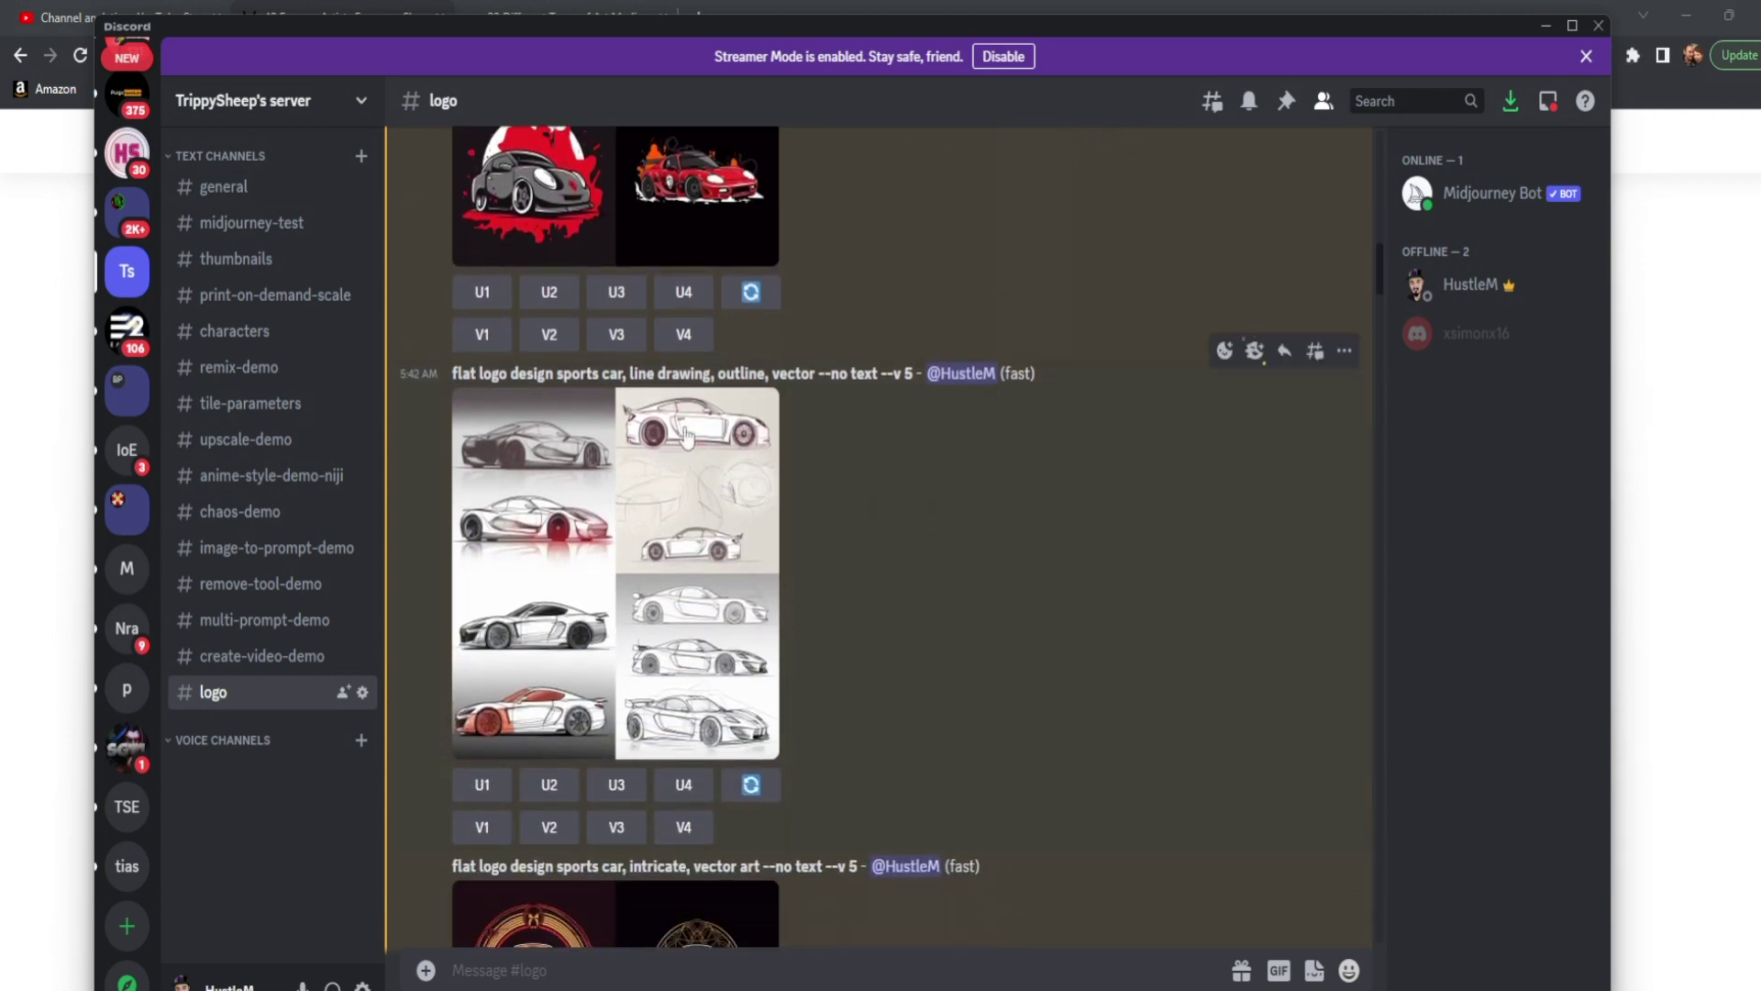
{"action": "left_click_drag", "start_coordinate": [629, 374], "coordinate": [717, 374]}
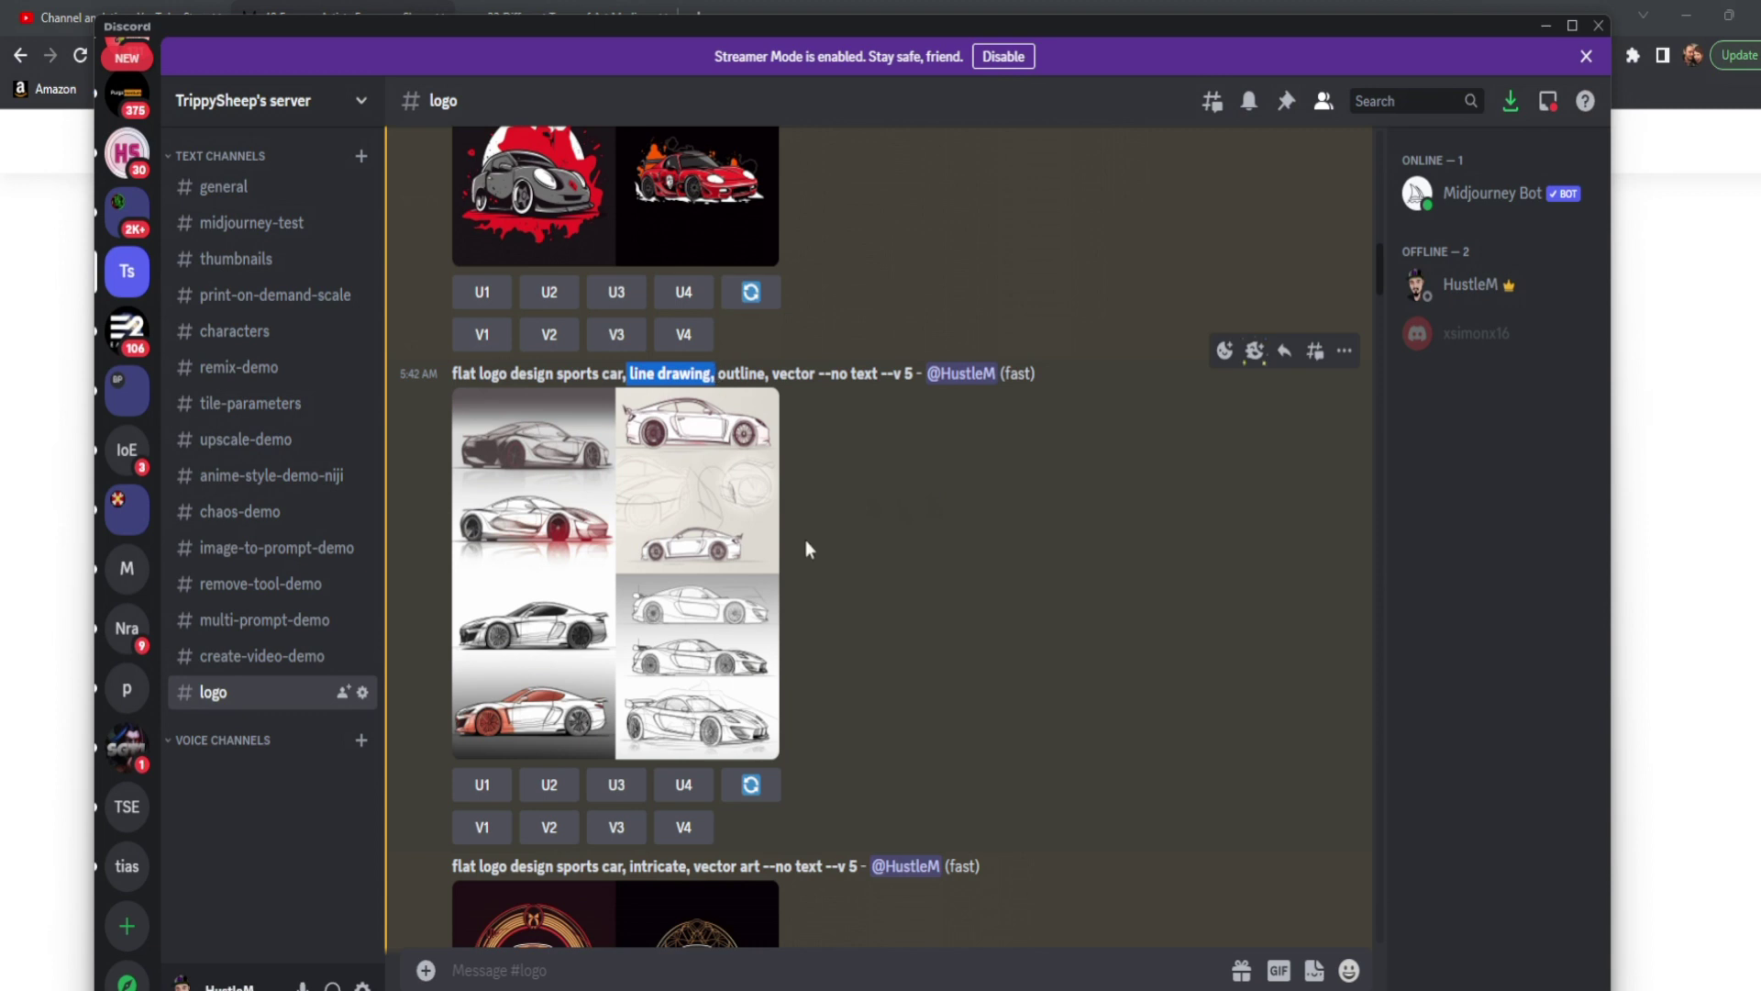
{"action": "middle_click", "coordinate": [908, 521]}
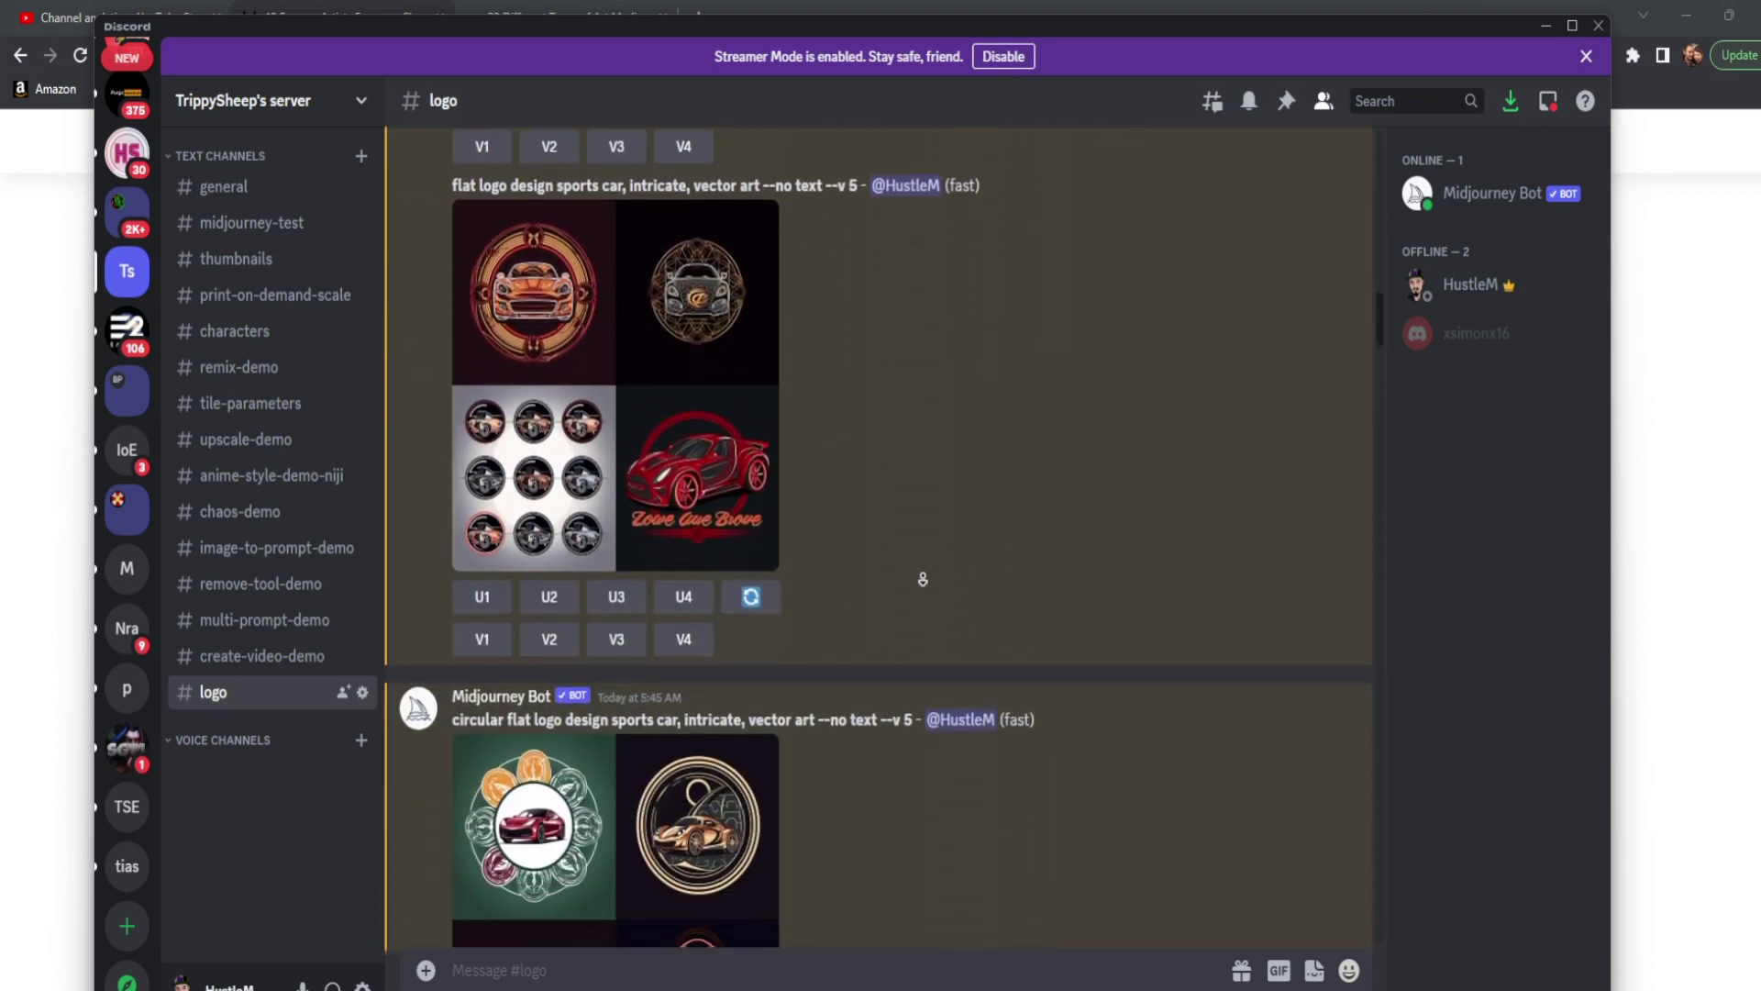
{"action": "middle_click", "coordinate": [764, 639]}
{"action": "middle_click", "coordinate": [852, 613]}
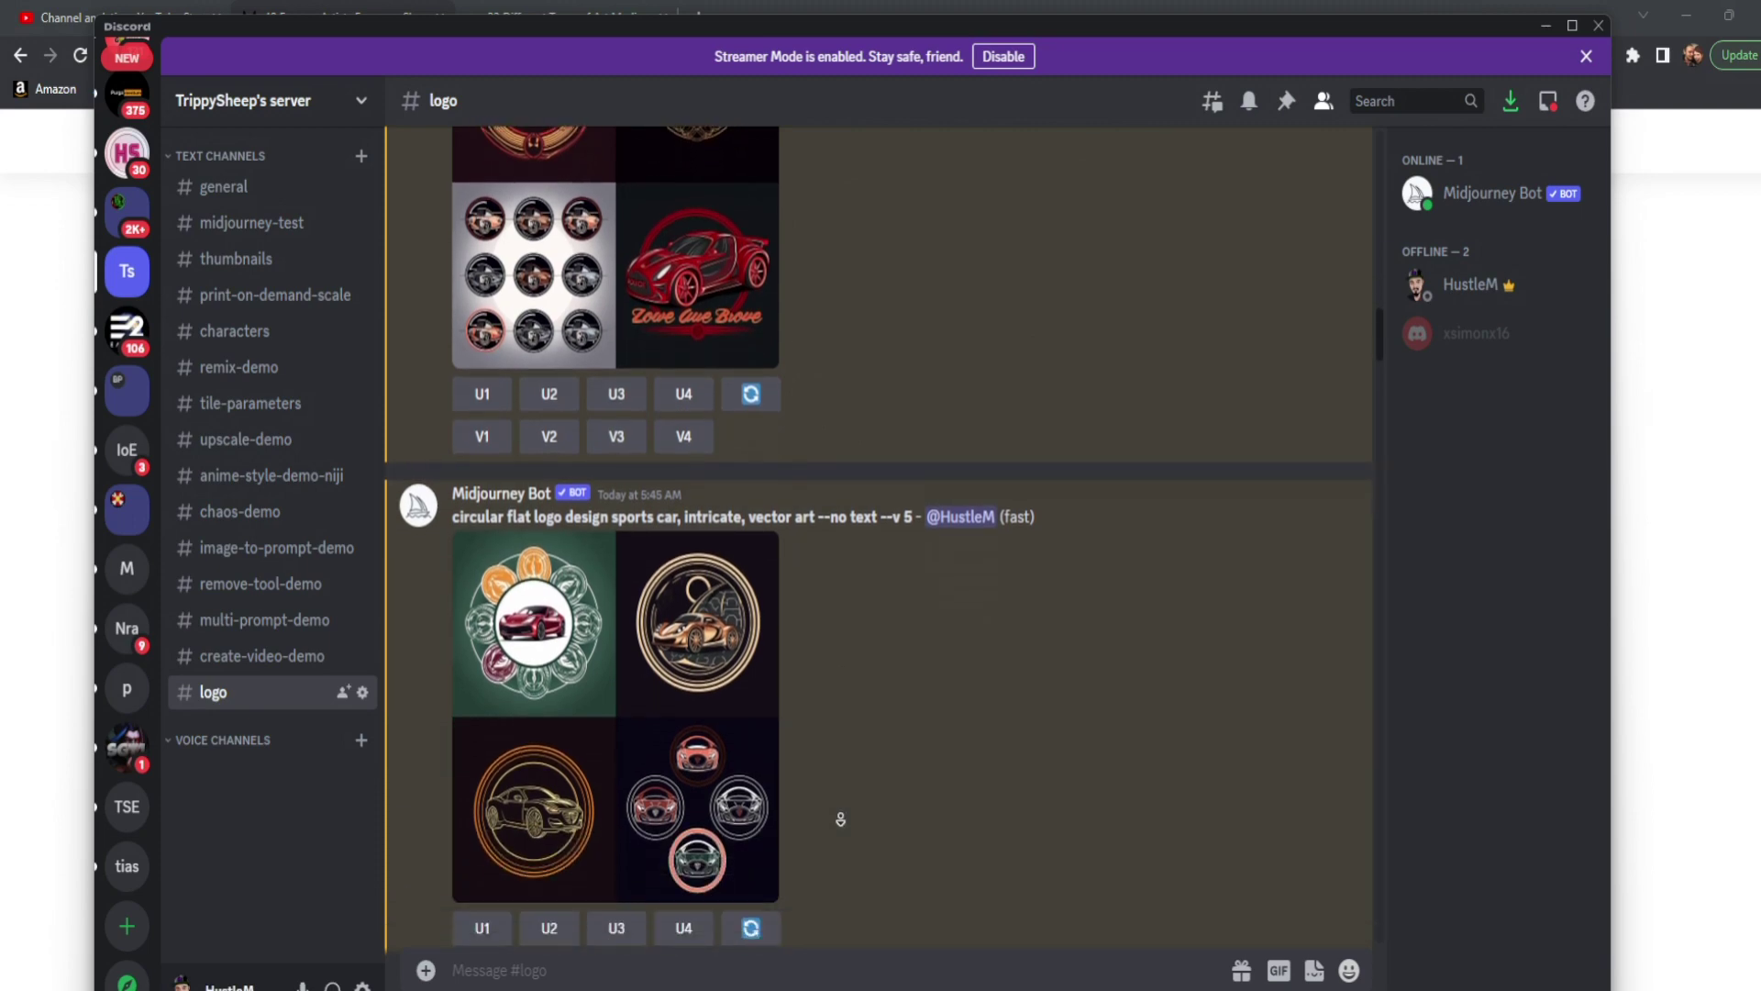
{"action": "scroll", "coordinate": [852, 613], "scroll_direction": "up", "scroll_amount": 8}
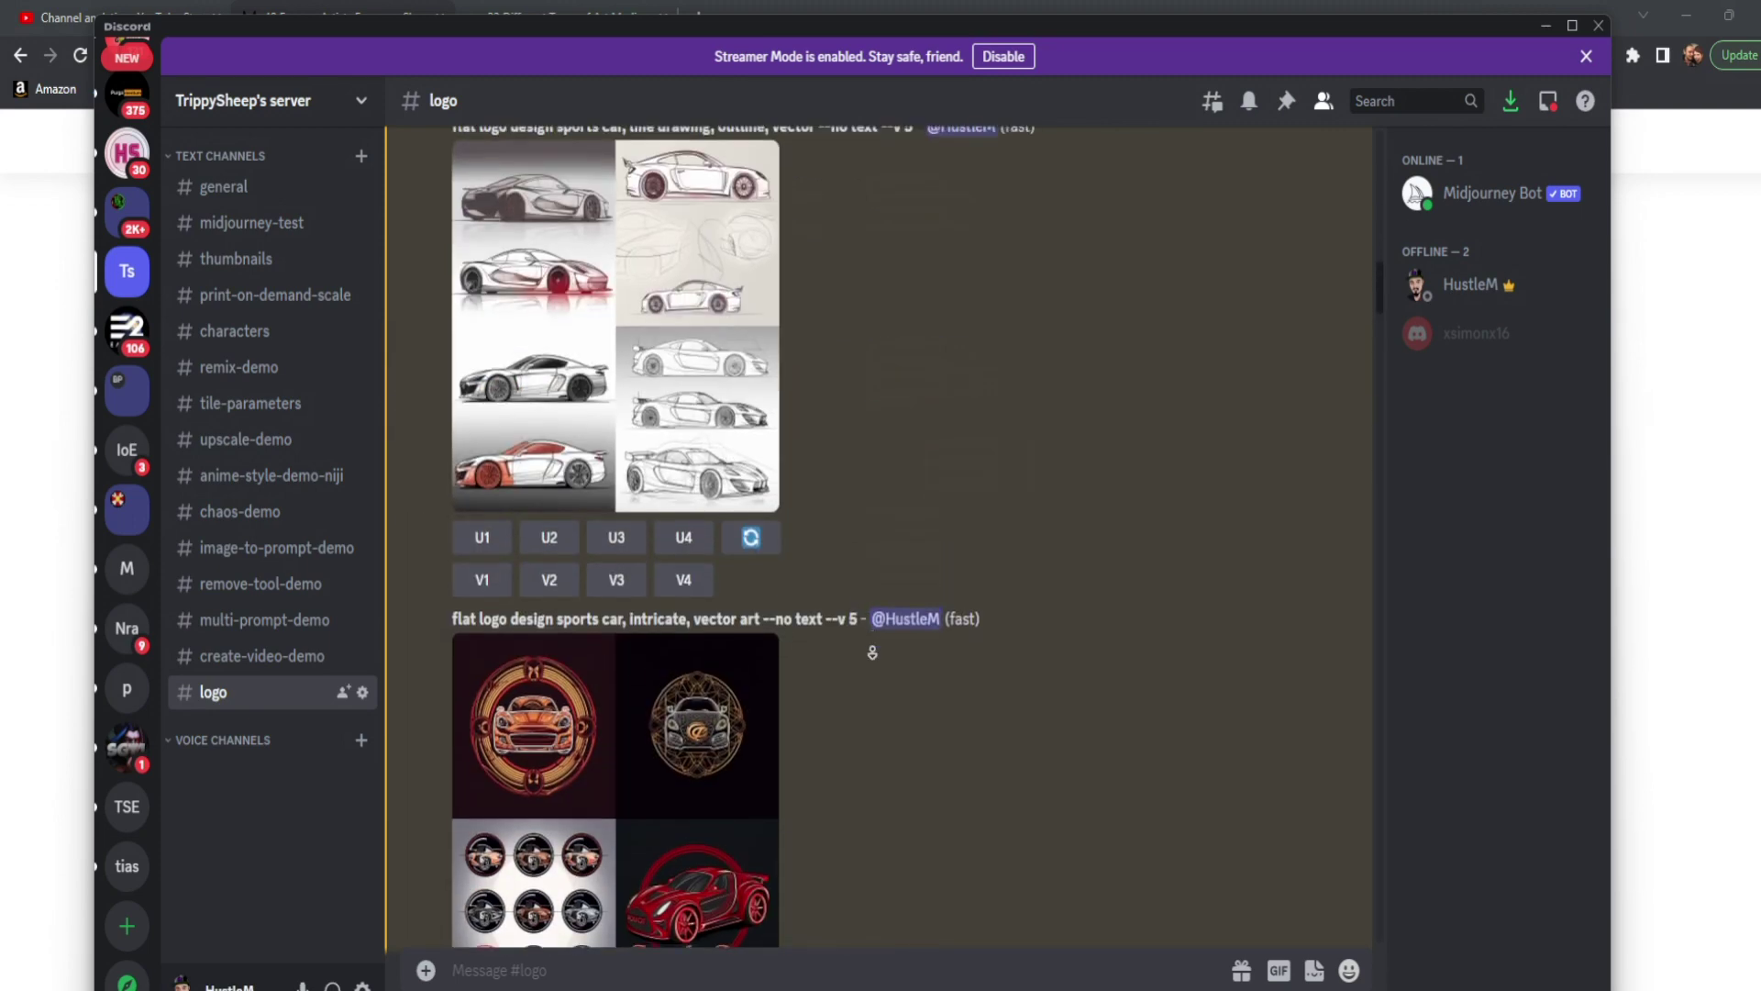
{"action": "middle_click", "coordinate": [876, 674]}
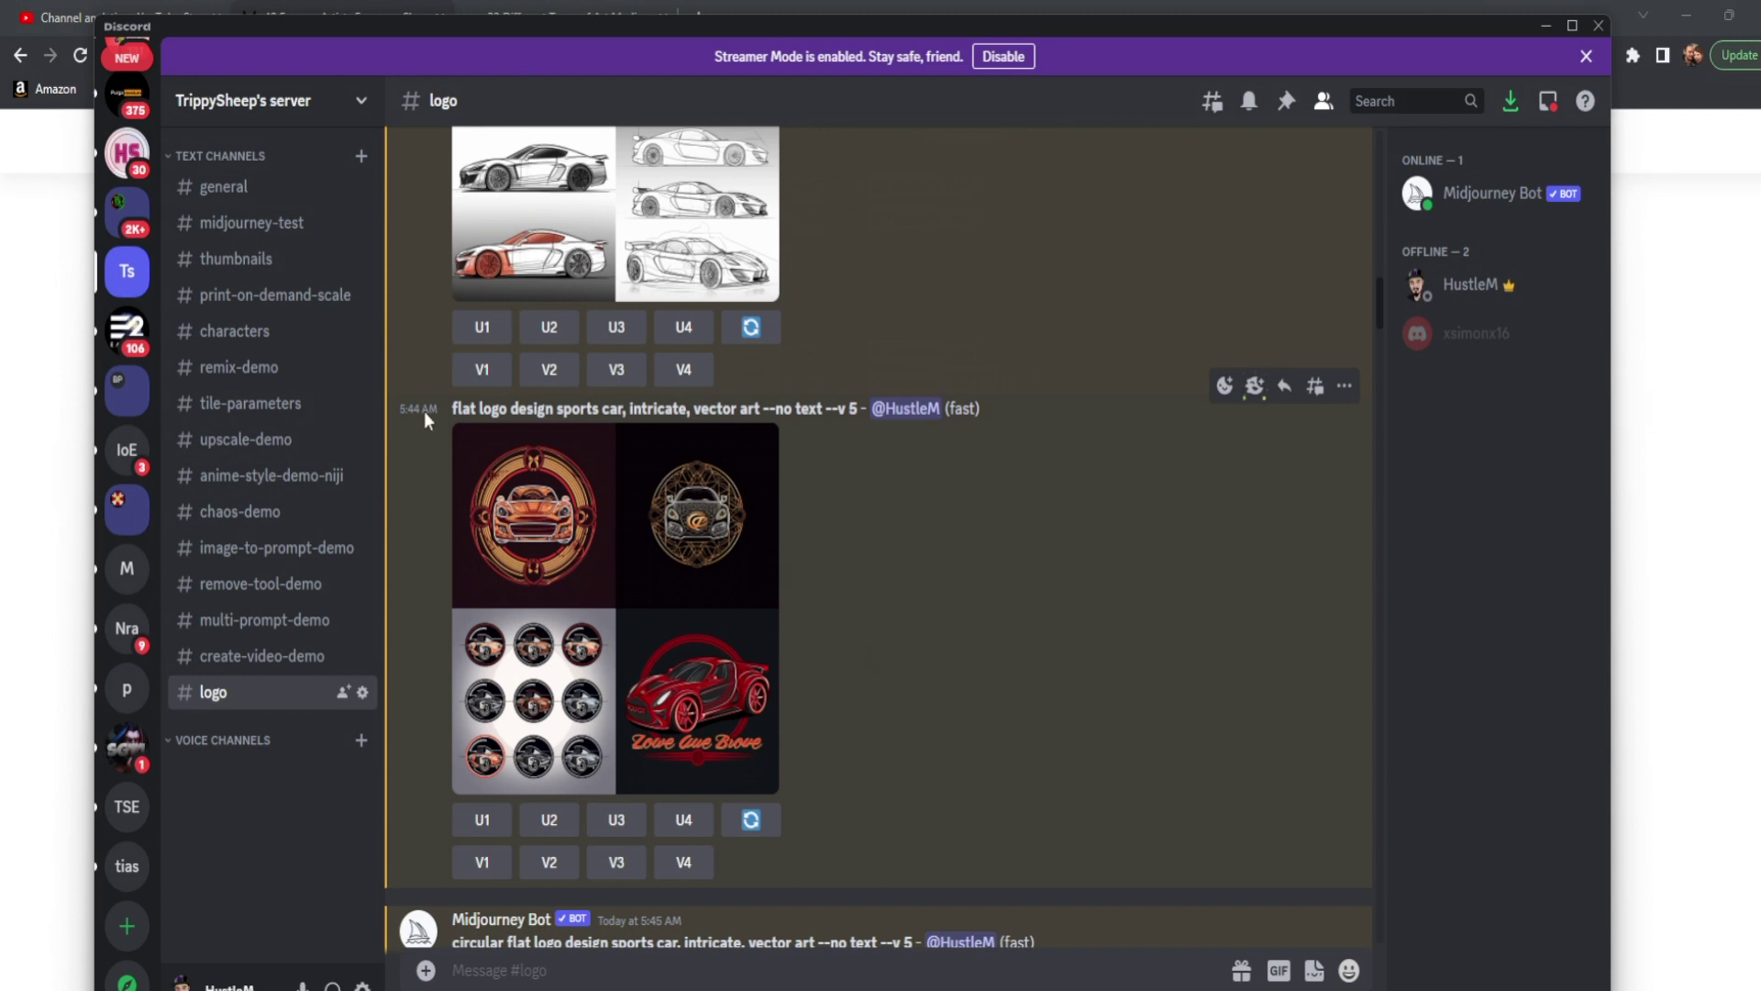
{"action": "left_click_drag", "start_coordinate": [452, 409], "coordinate": [768, 414]}
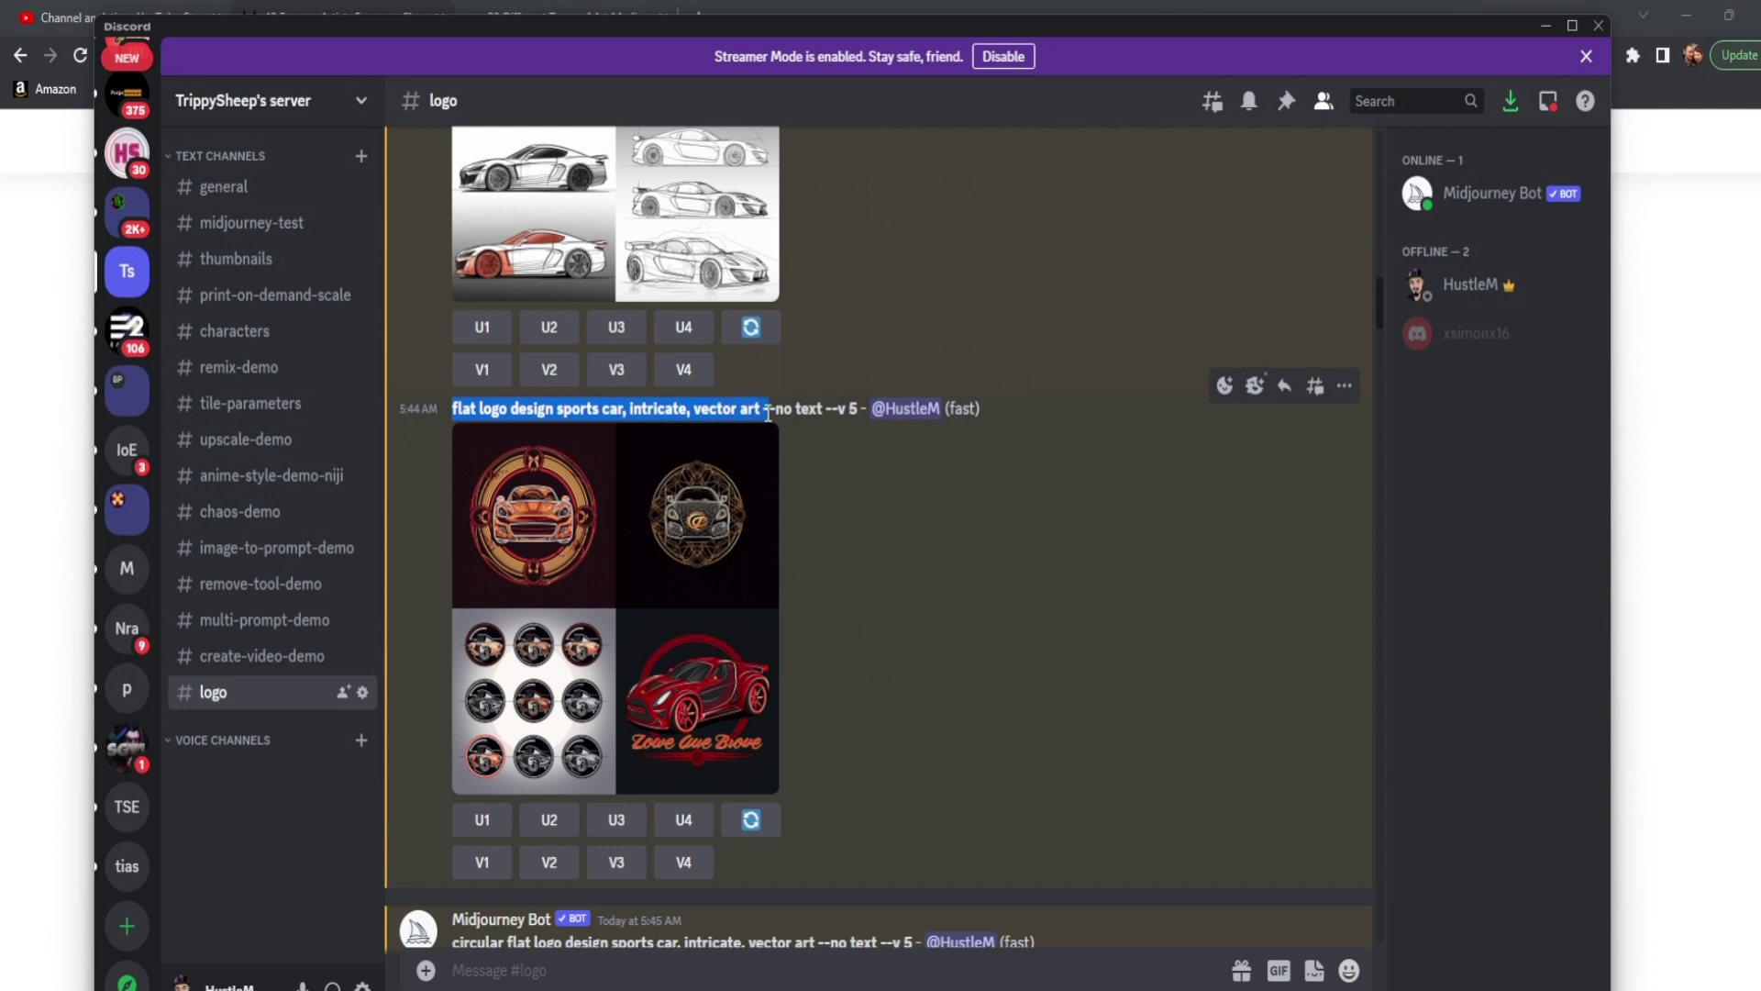
{"action": "left_click", "coordinate": [875, 546]}
{"action": "scroll", "coordinate": [881, 577], "scroll_direction": "down", "scroll_amount": 3}
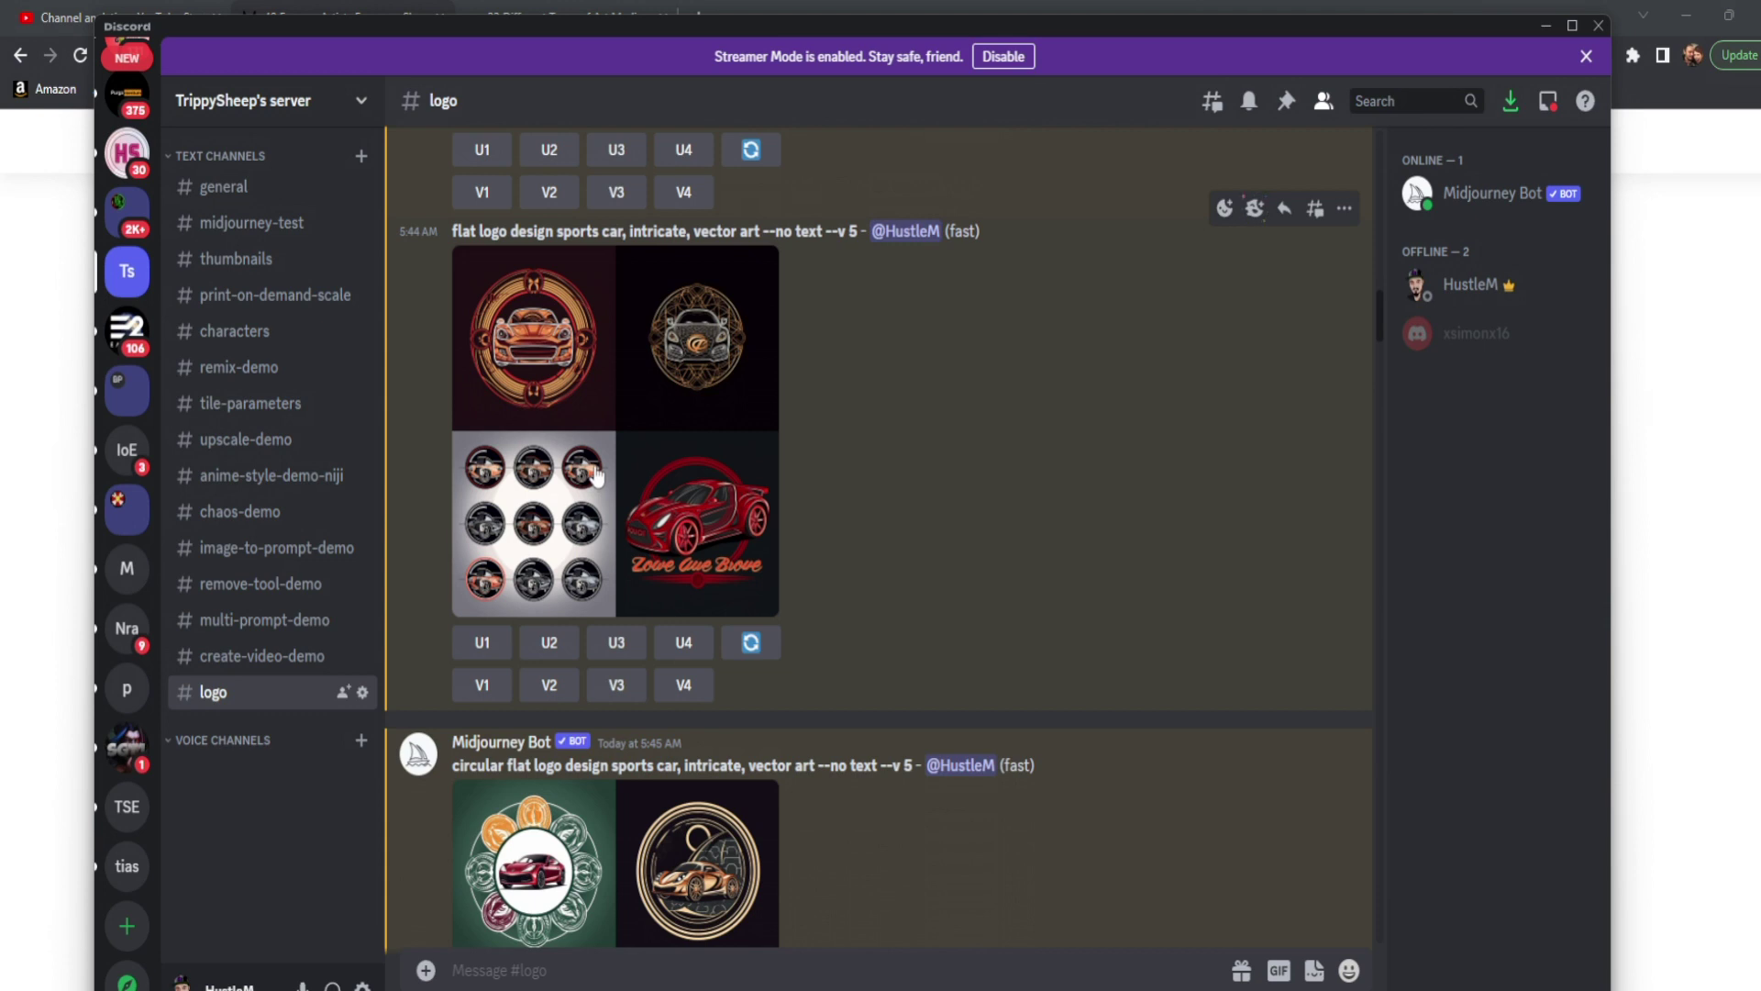
{"action": "middle_click", "coordinate": [868, 449]}
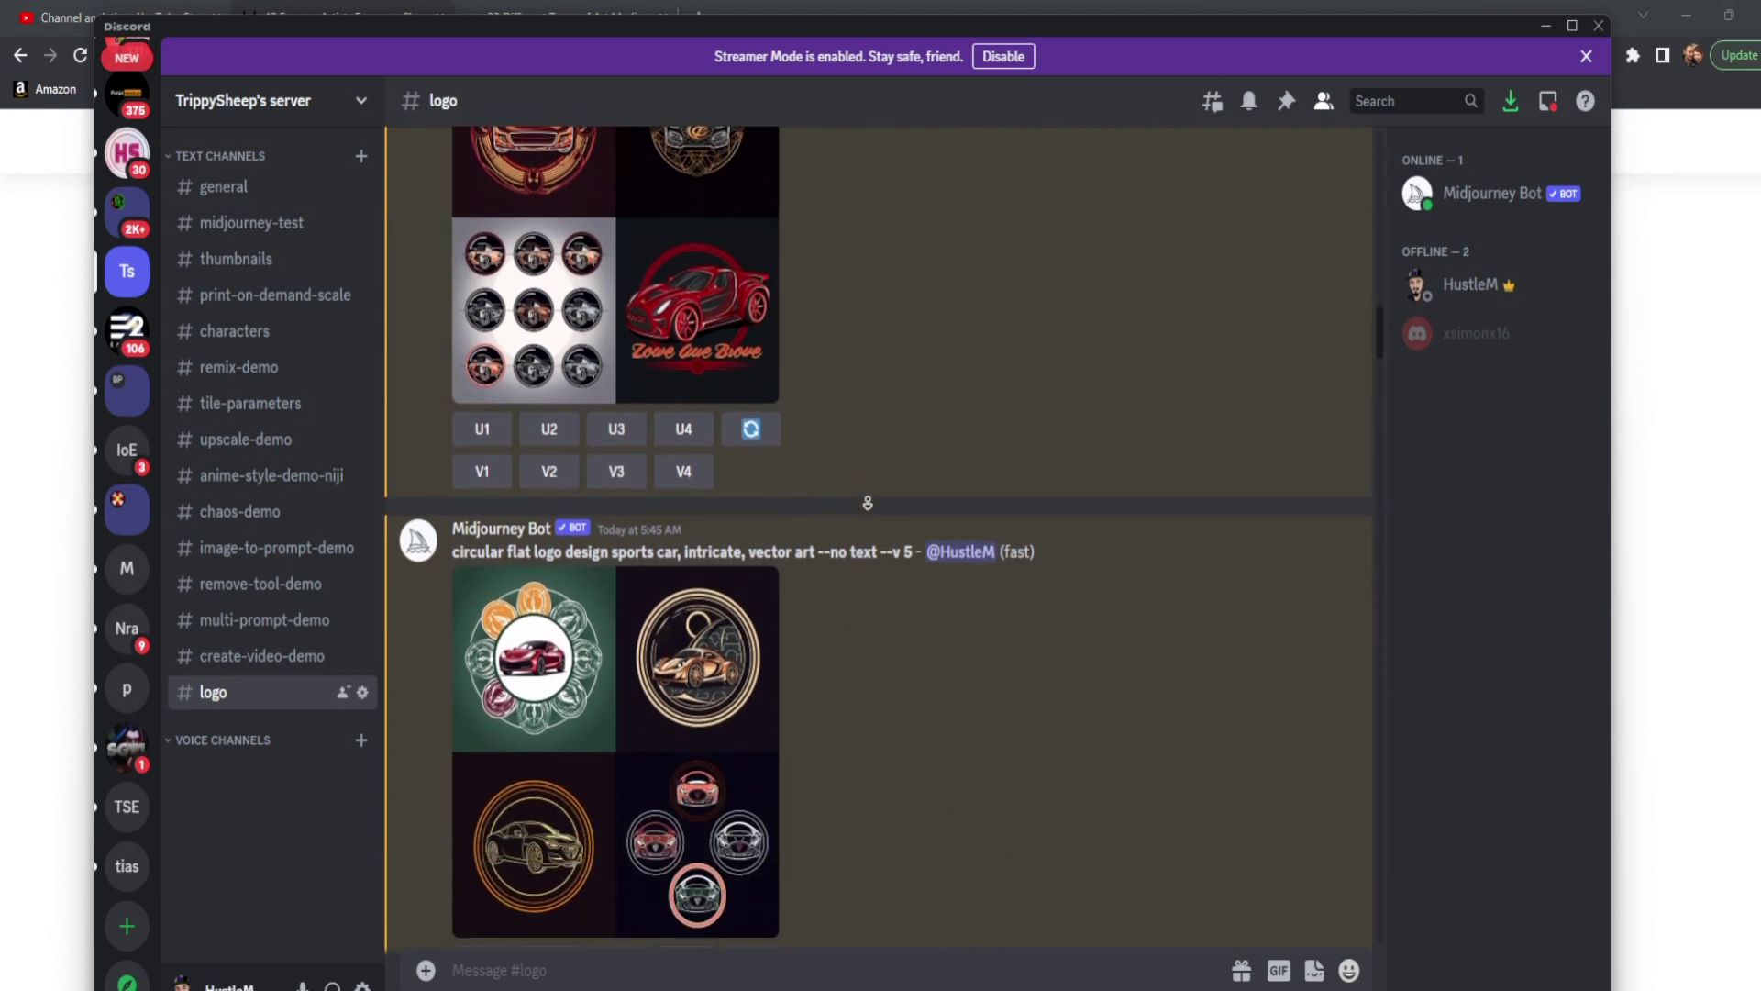
{"action": "double_click", "coordinate": [477, 516]}
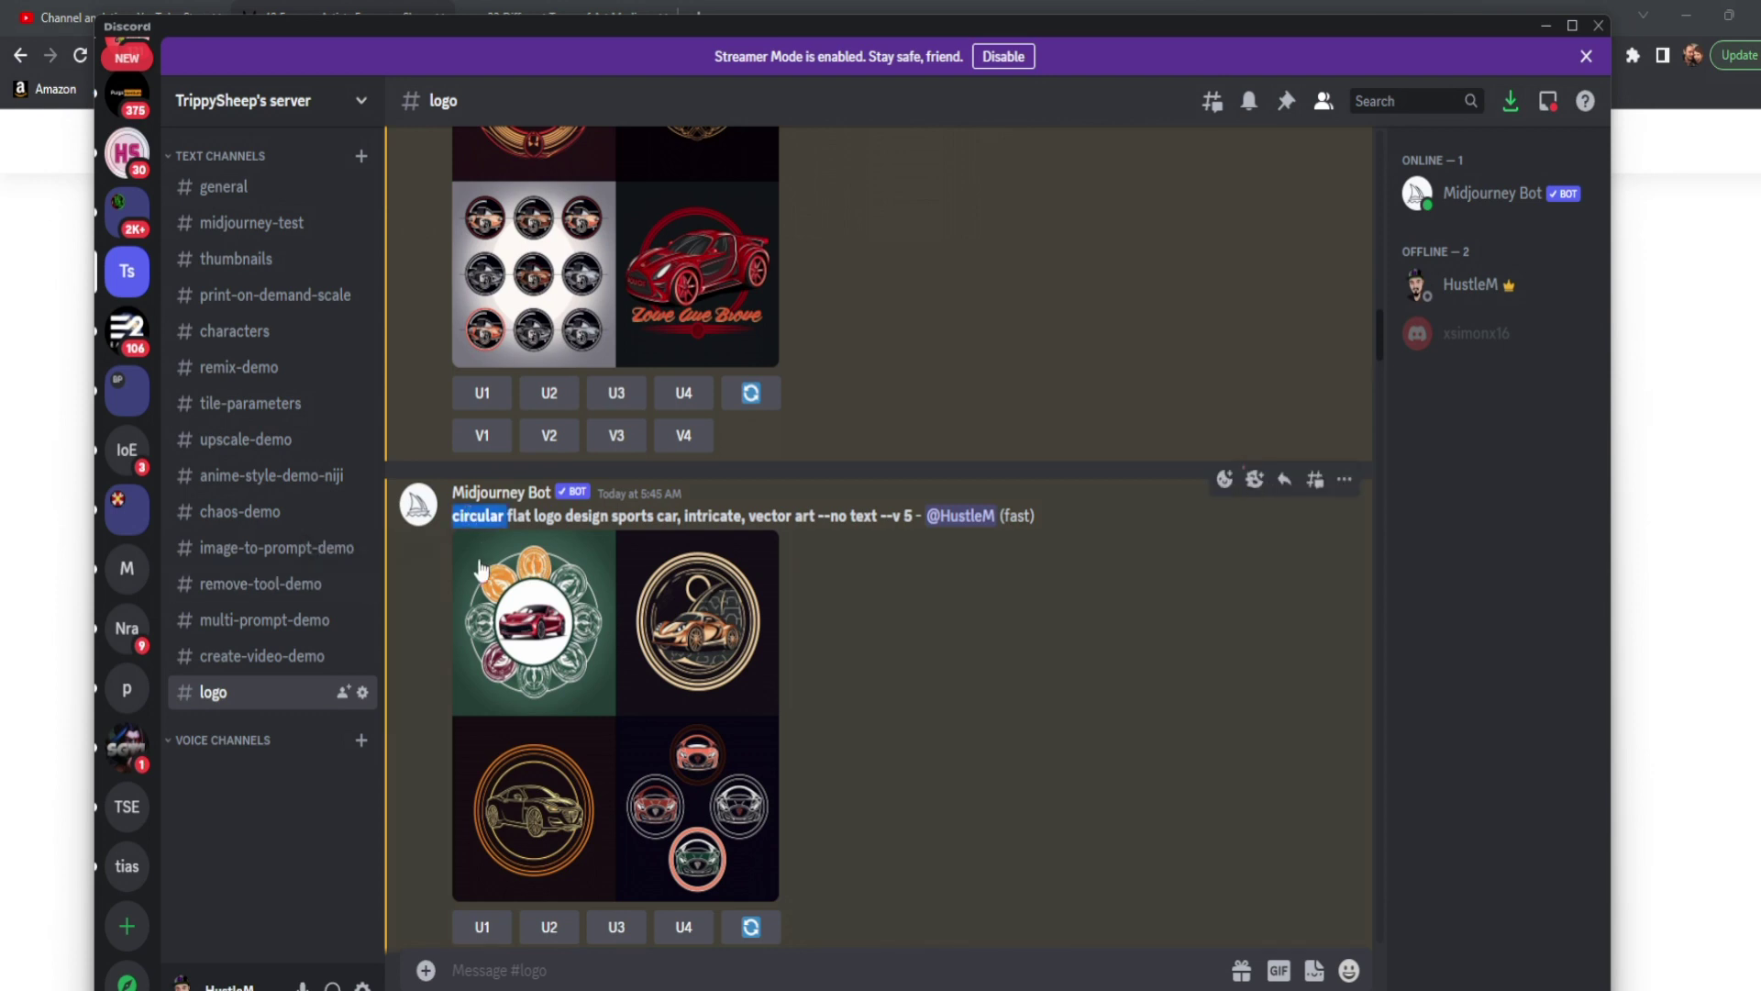
{"action": "middle_click", "coordinate": [876, 771]}
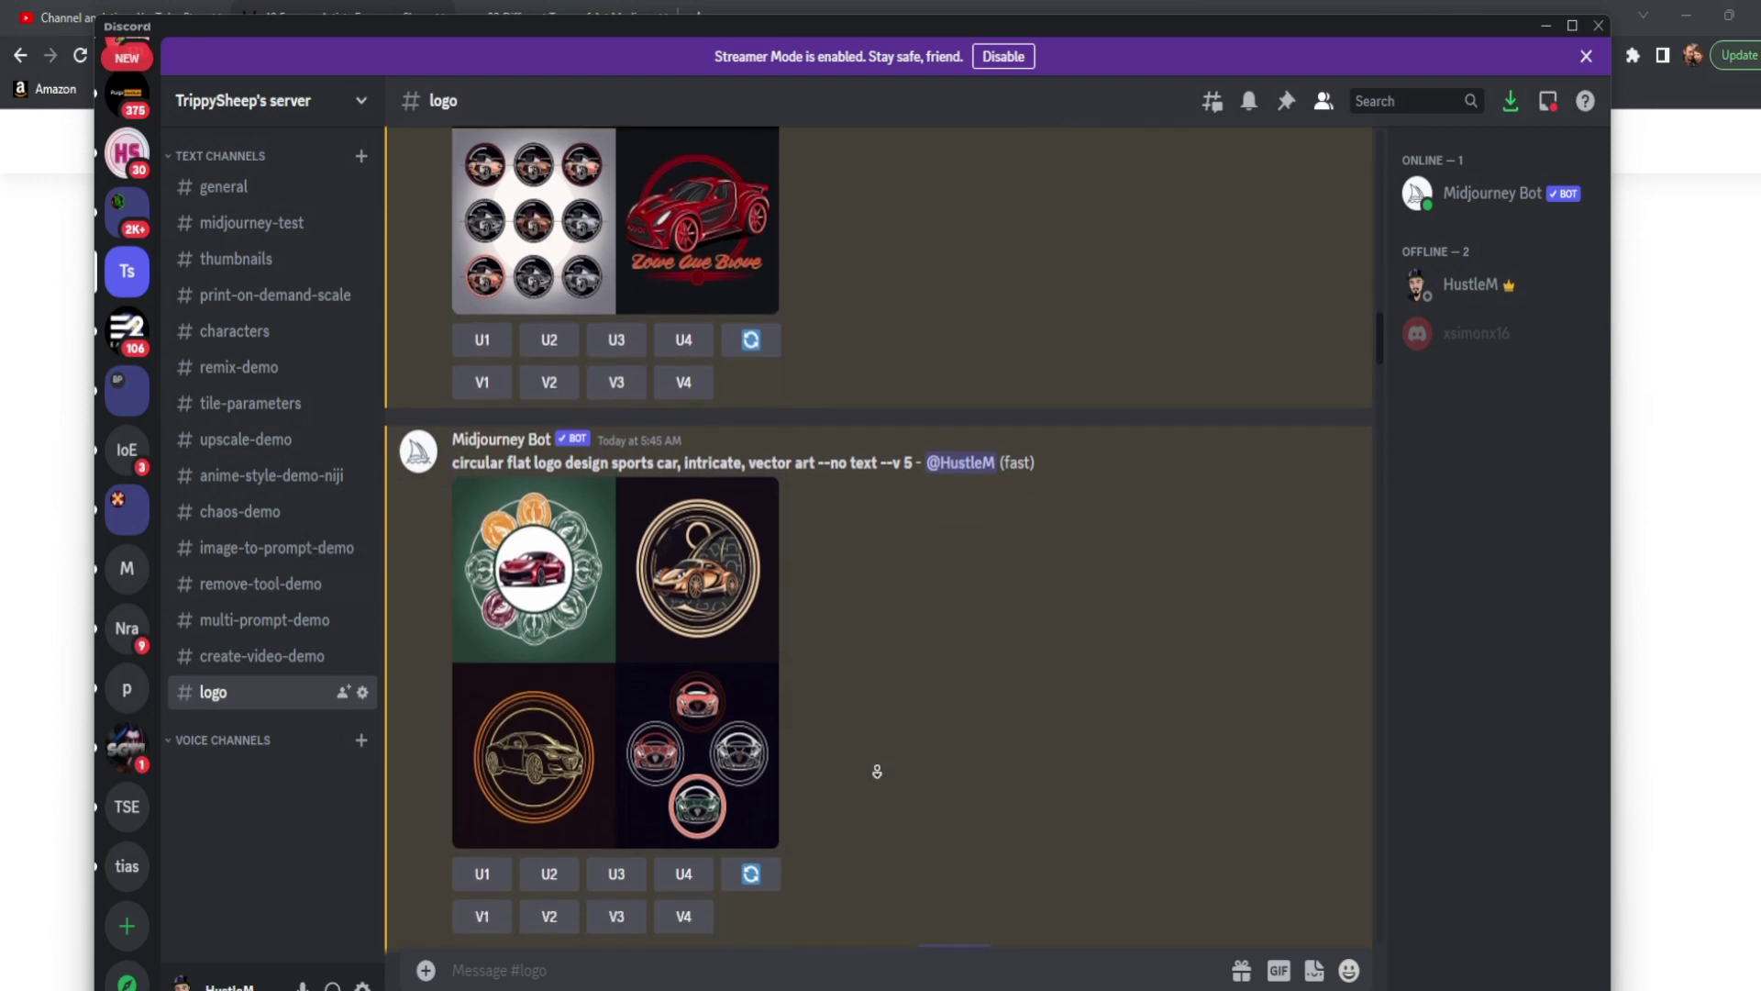
{"action": "middle_click", "coordinate": [876, 771]}
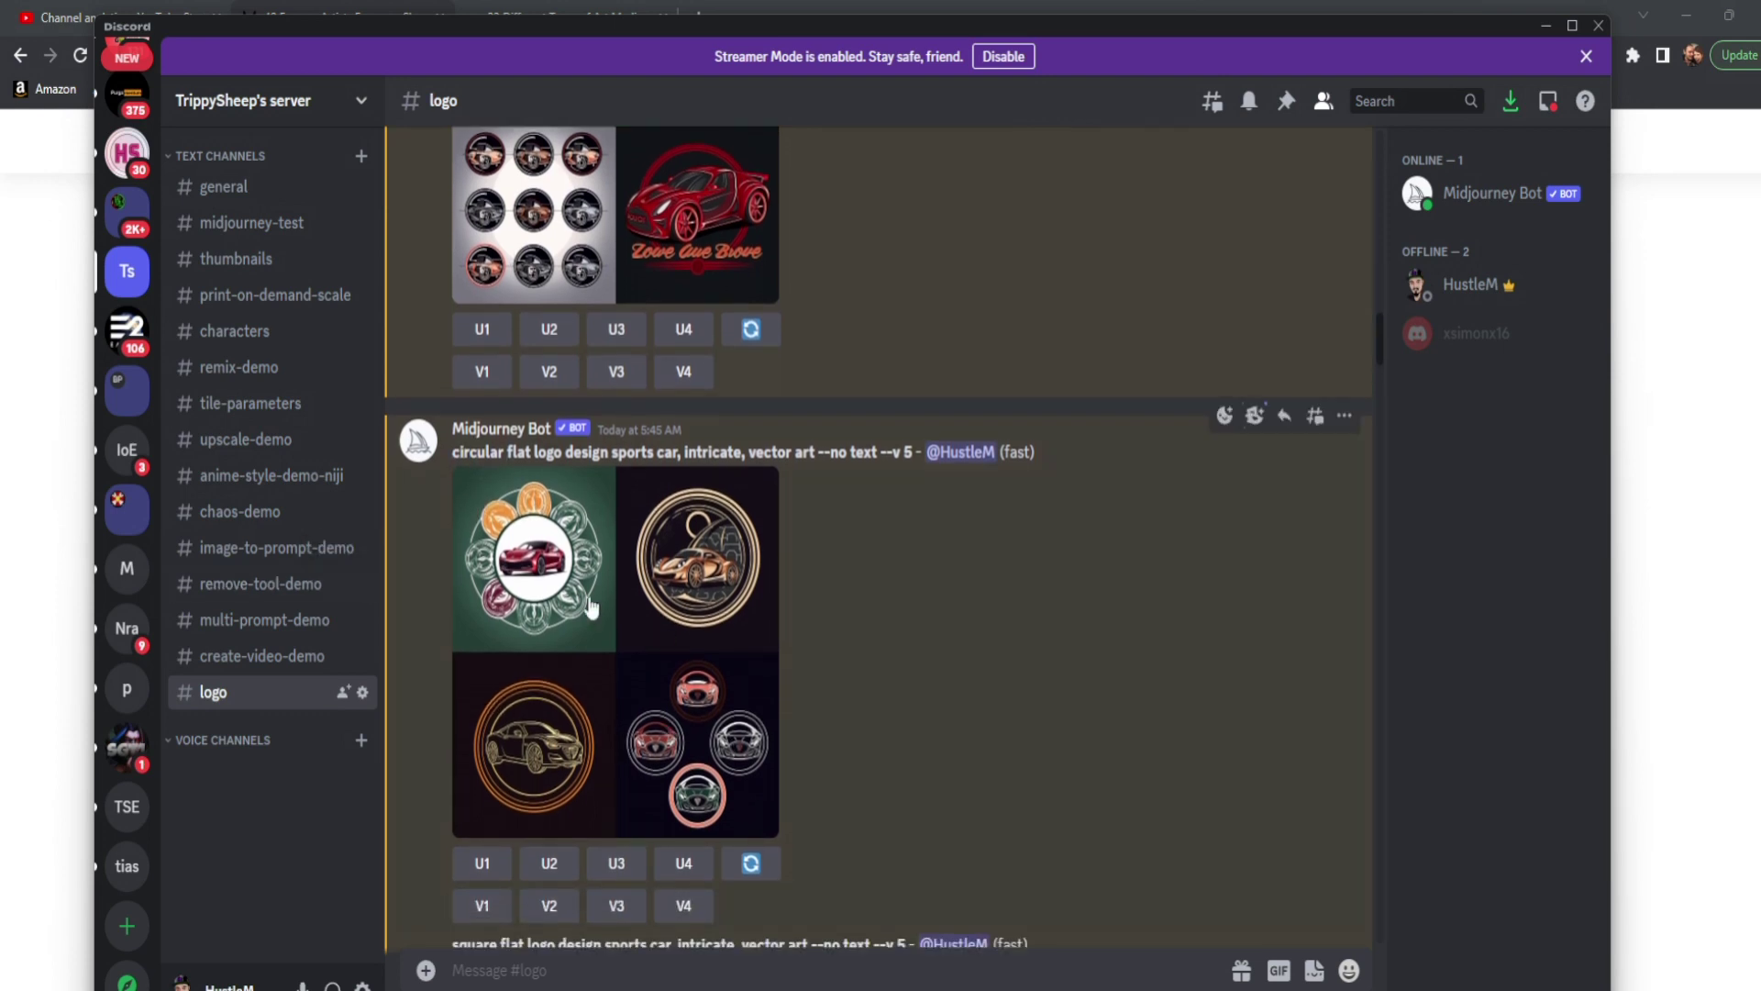
{"action": "double_click", "coordinate": [479, 454]}
{"action": "middle_click", "coordinate": [1015, 561]}
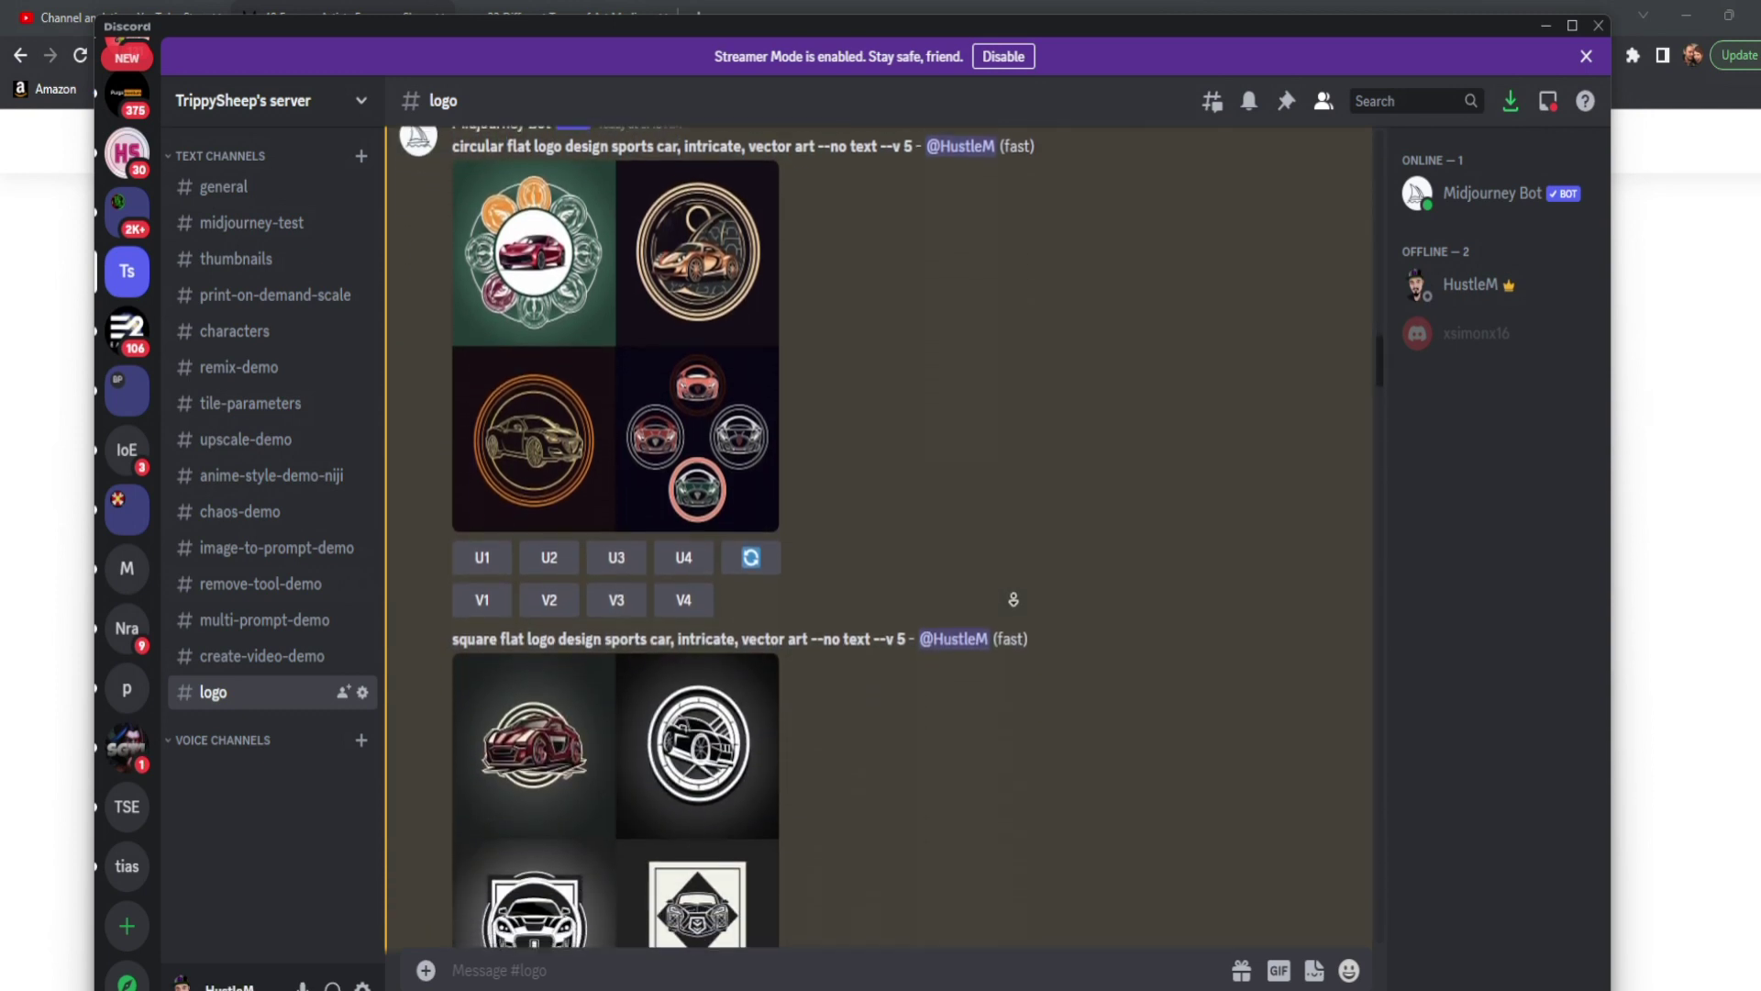
{"action": "middle_click", "coordinate": [1028, 716]}
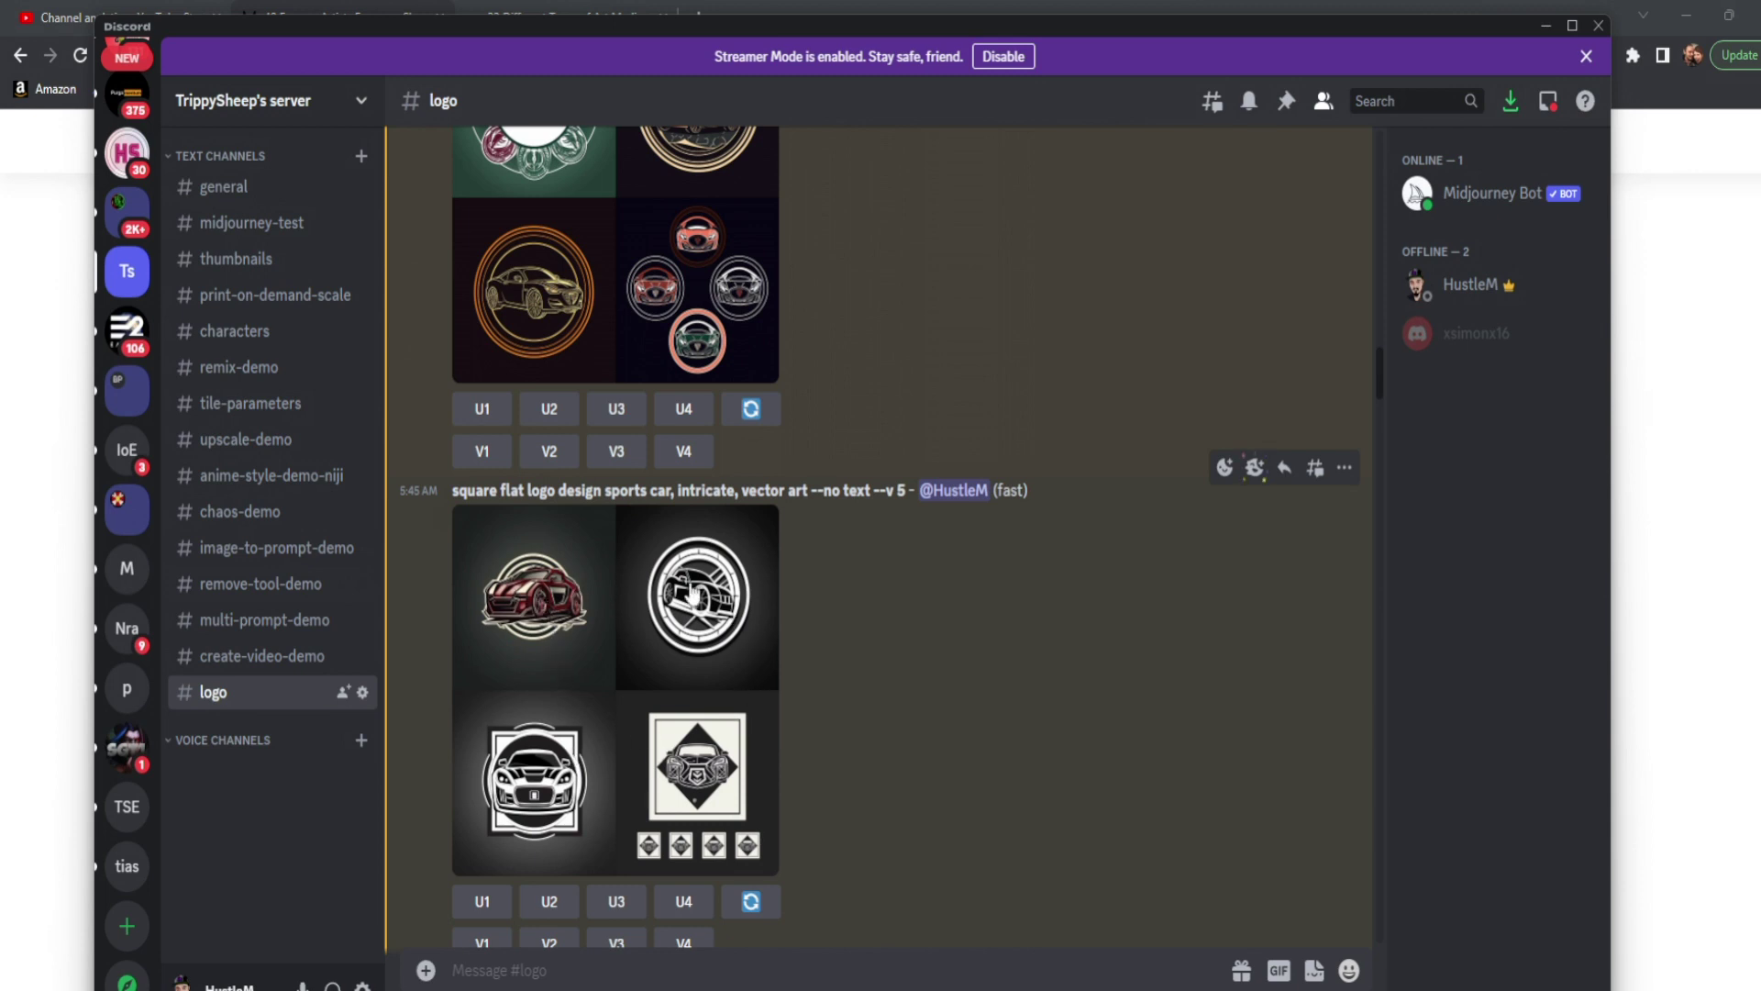
{"action": "scroll", "coordinate": [959, 633], "scroll_direction": "up", "scroll_amount": 3}
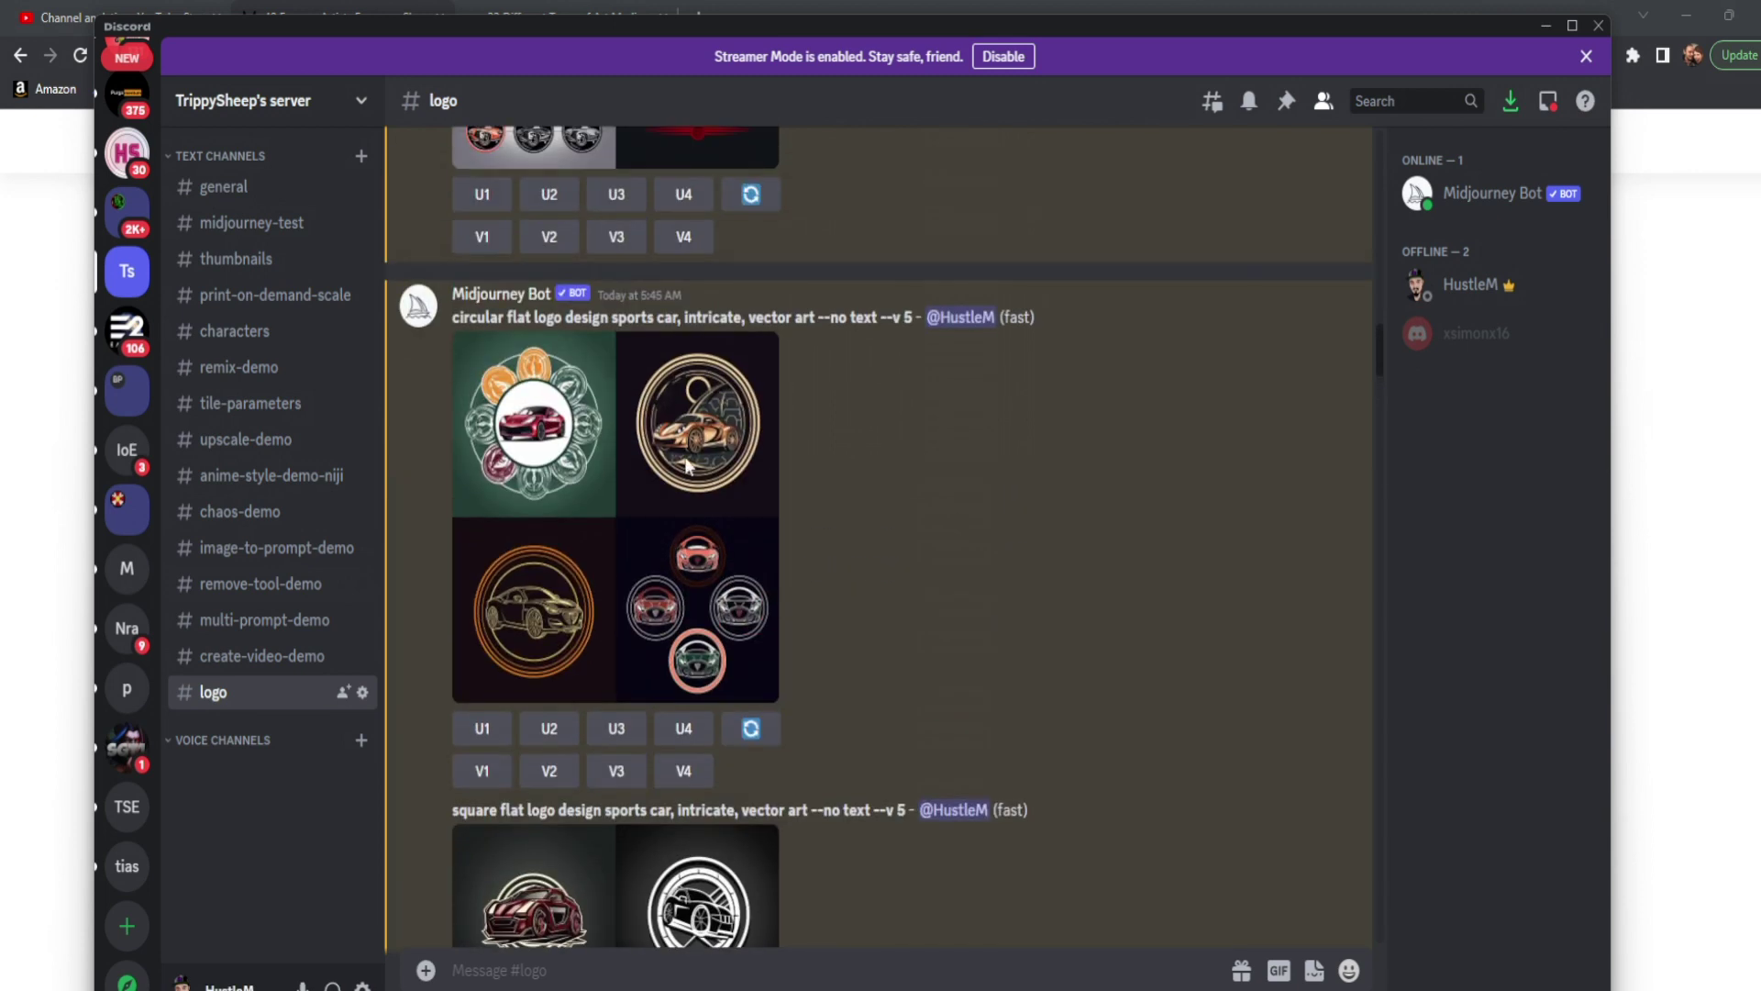
{"action": "scroll", "coordinate": [826, 385], "scroll_direction": "up", "scroll_amount": 3}
{"action": "scroll", "coordinate": [881, 358], "scroll_direction": "down", "scroll_amount": 10}
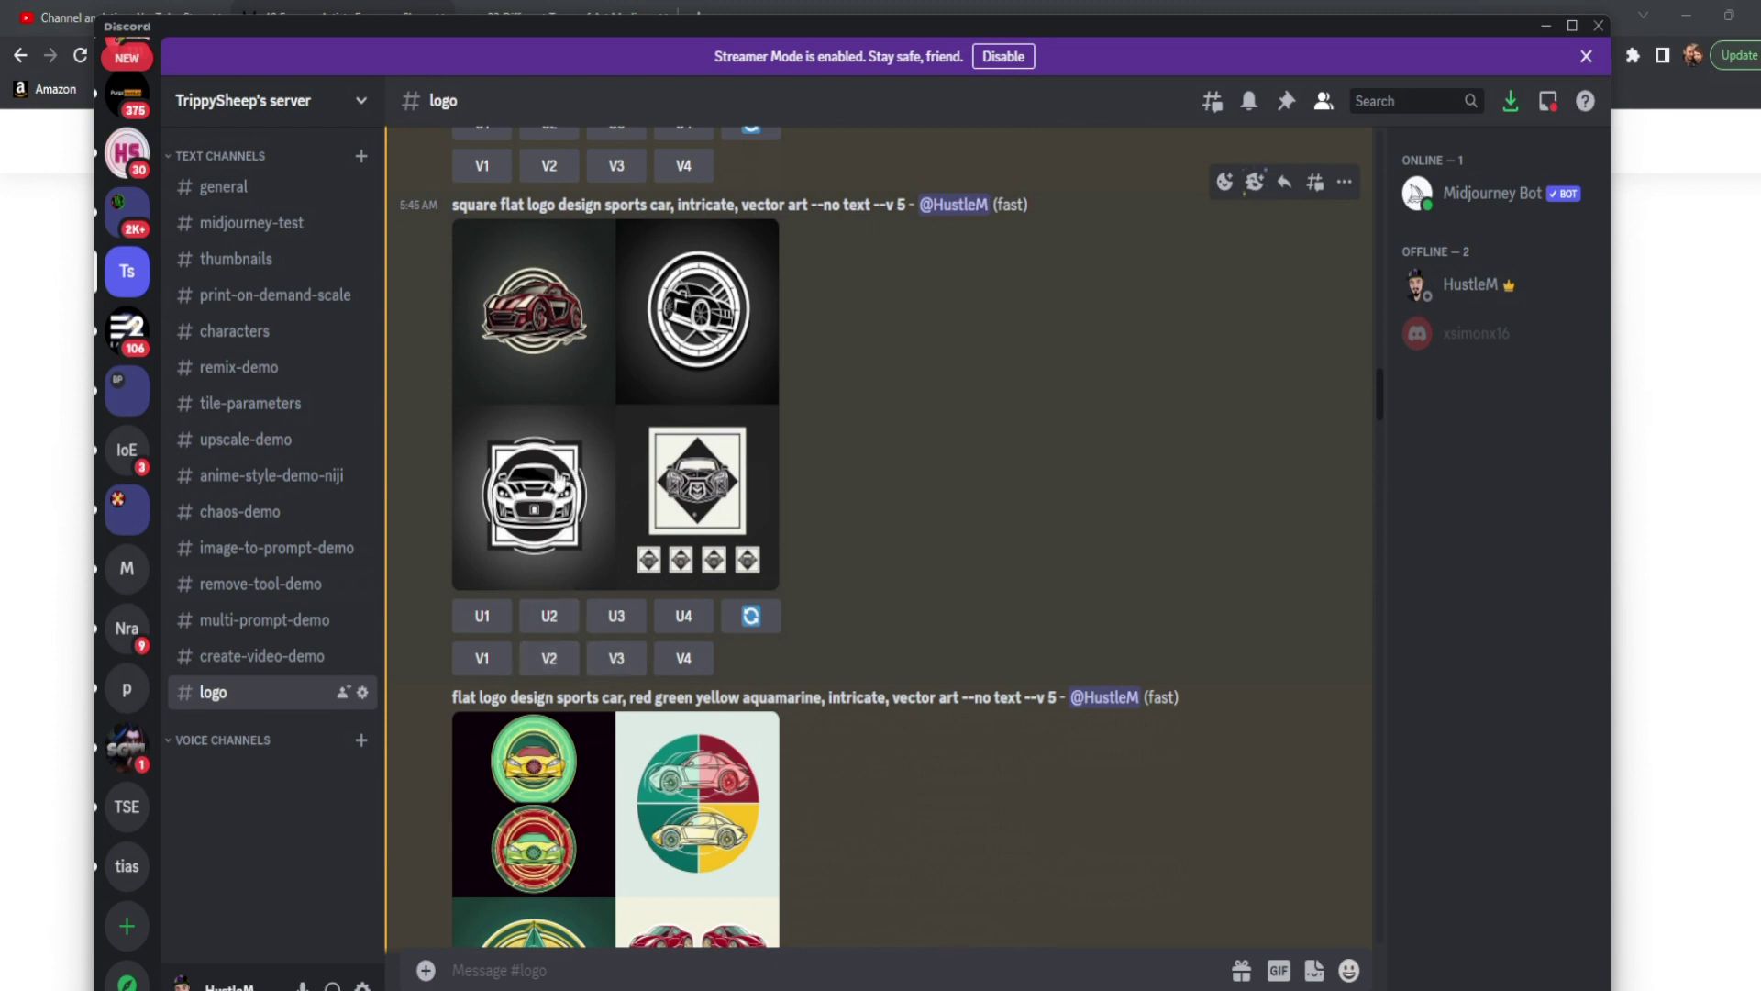
{"action": "scroll", "coordinate": [900, 541], "scroll_direction": "up", "scroll_amount": 3}
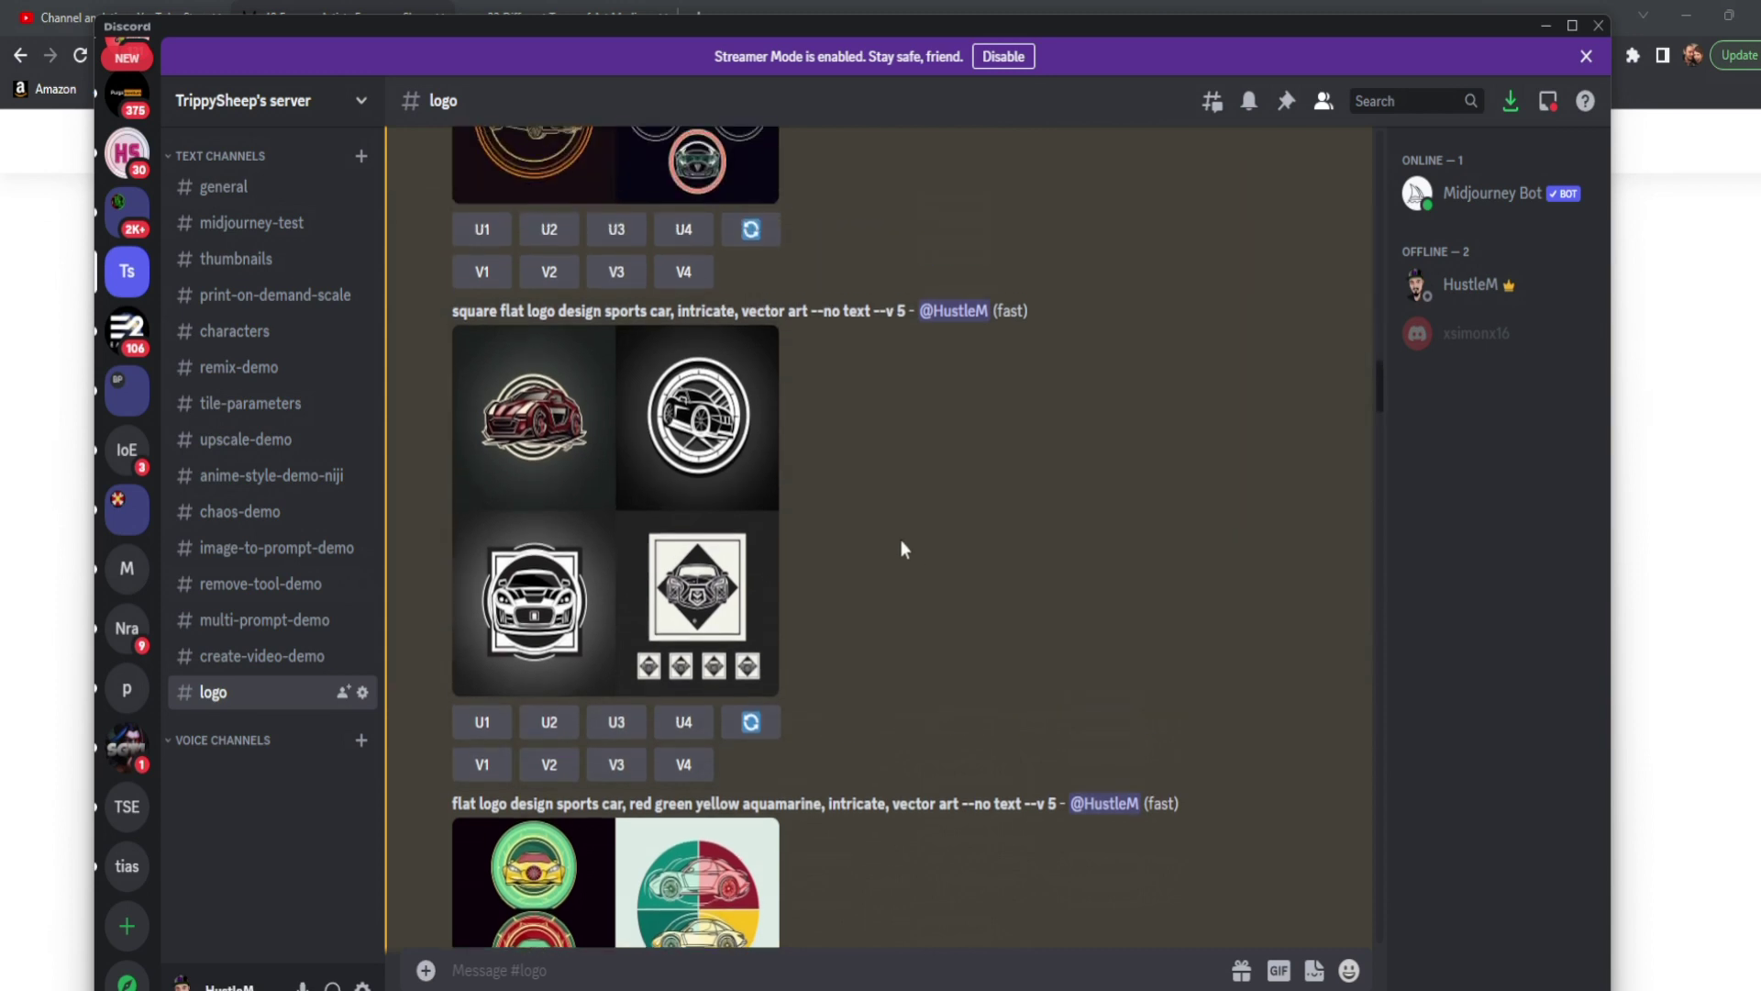
{"action": "scroll", "coordinate": [914, 451], "scroll_direction": "up", "scroll_amount": 3}
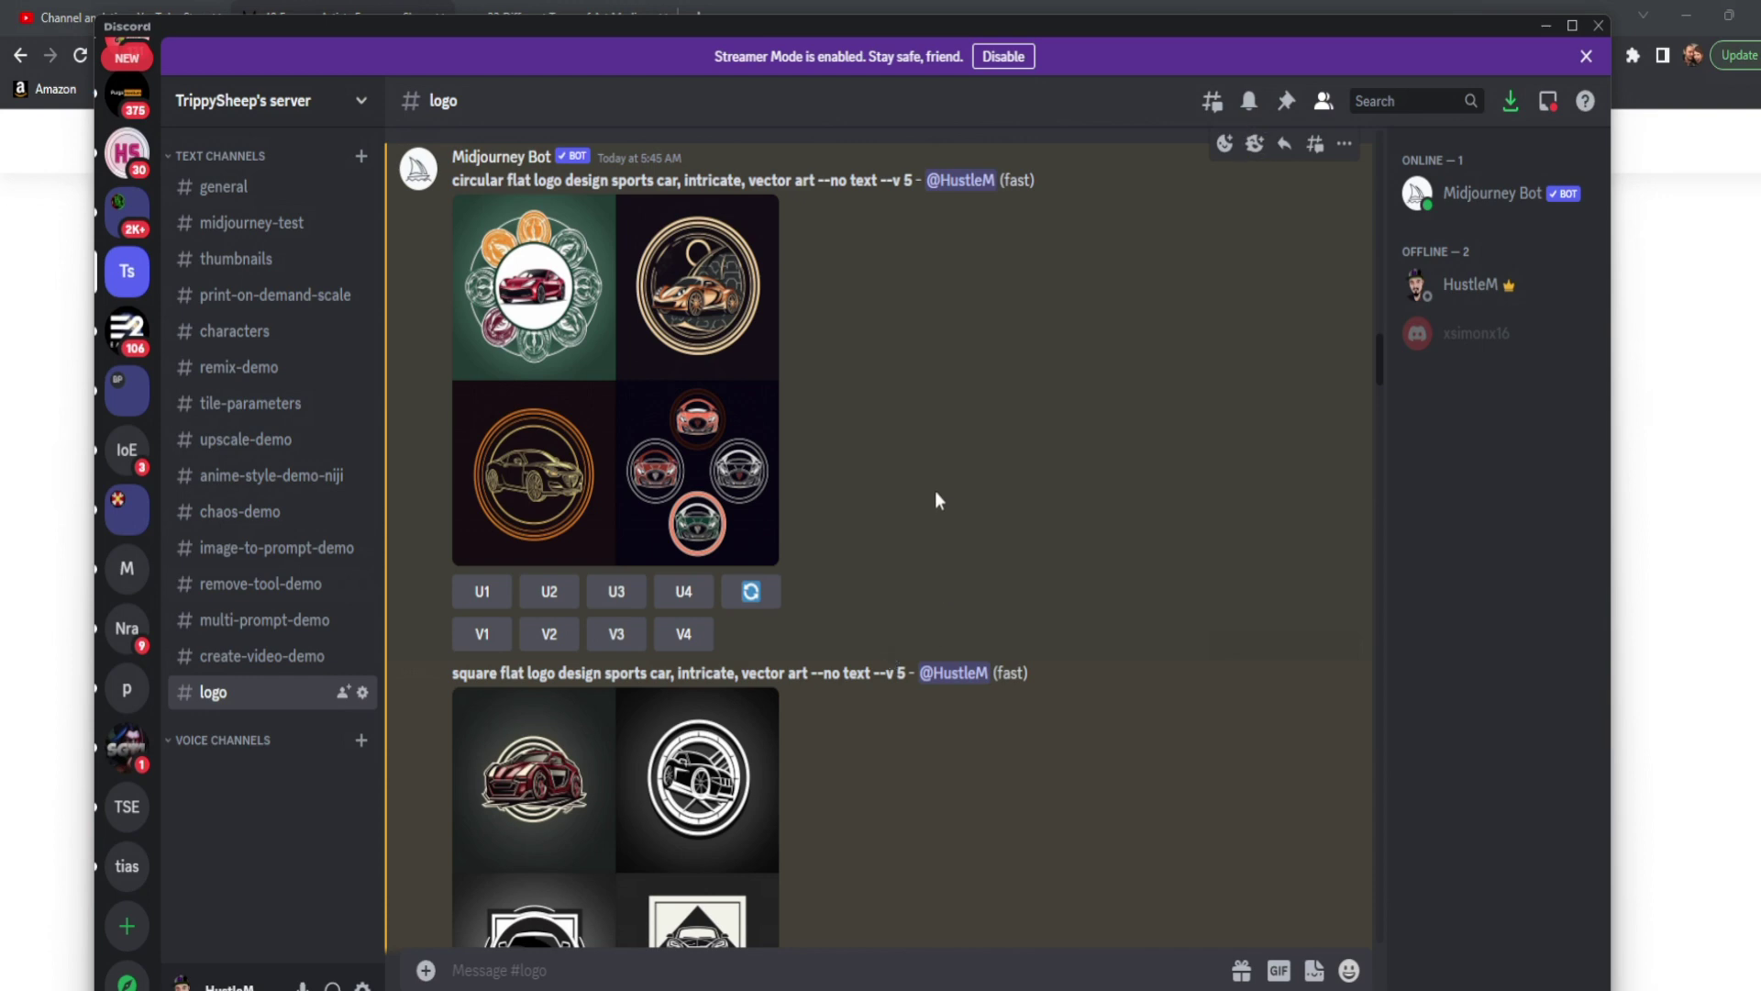
{"action": "scroll", "coordinate": [1065, 476], "scroll_direction": "down", "scroll_amount": 10}
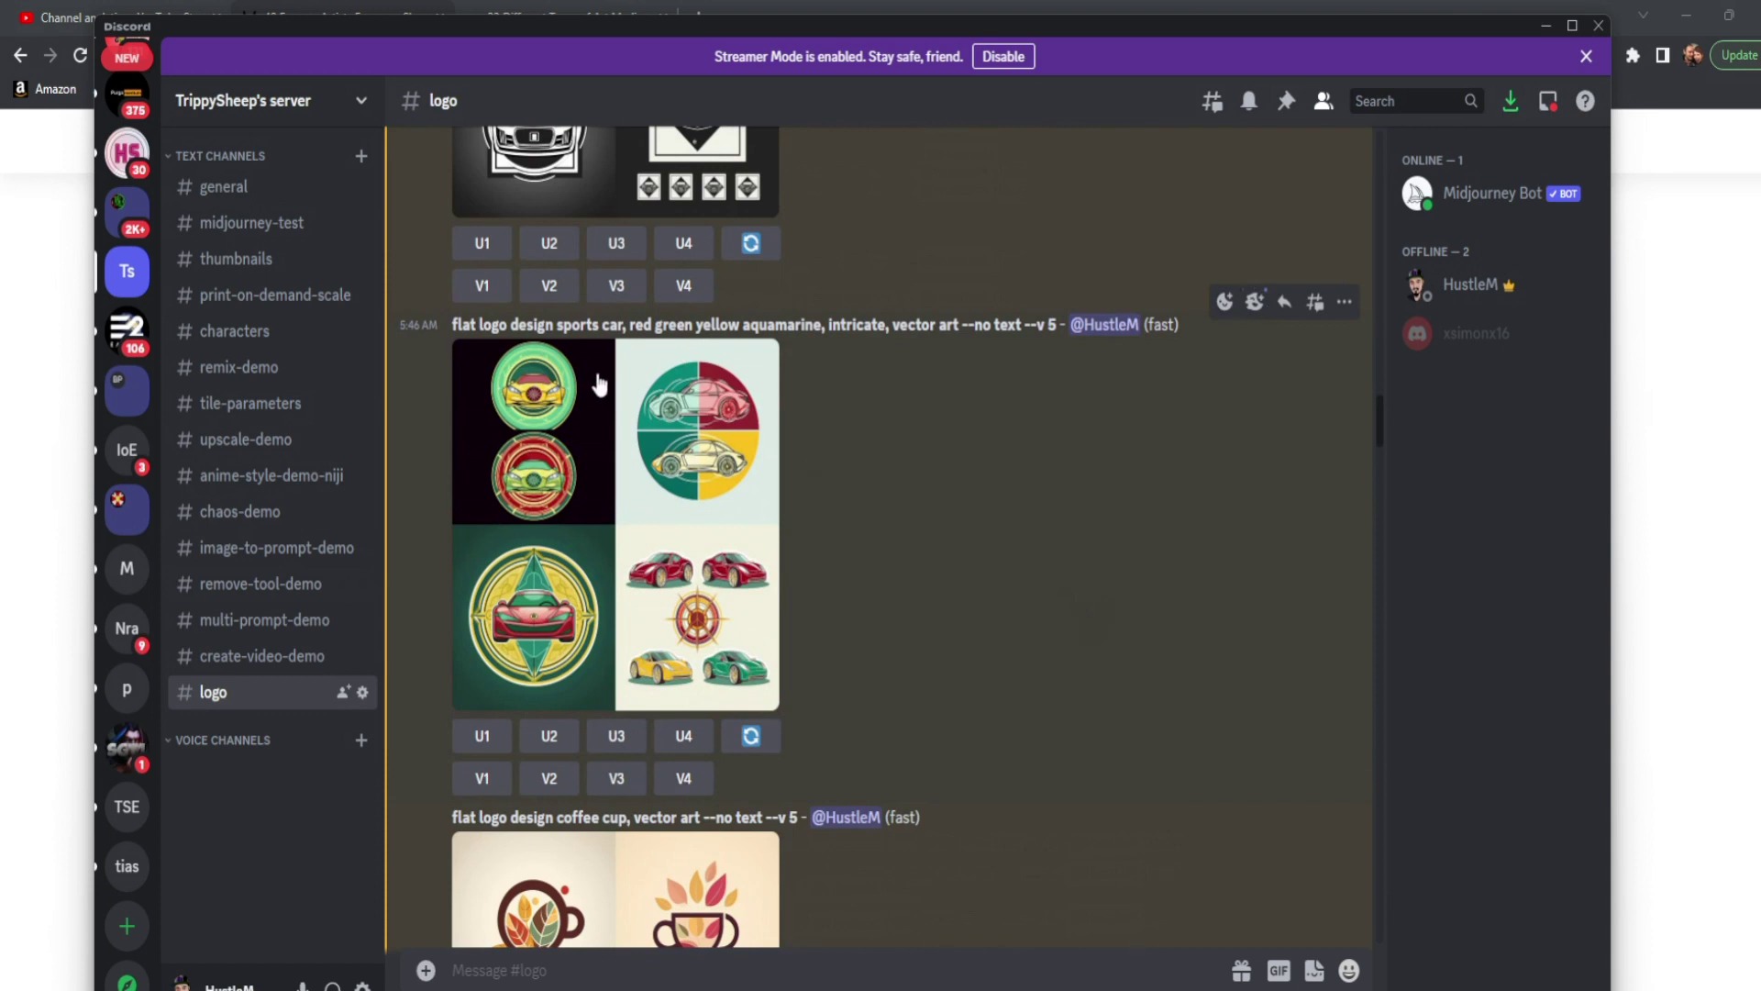
{"action": "left_click_drag", "start_coordinate": [630, 325], "coordinate": [825, 327]}
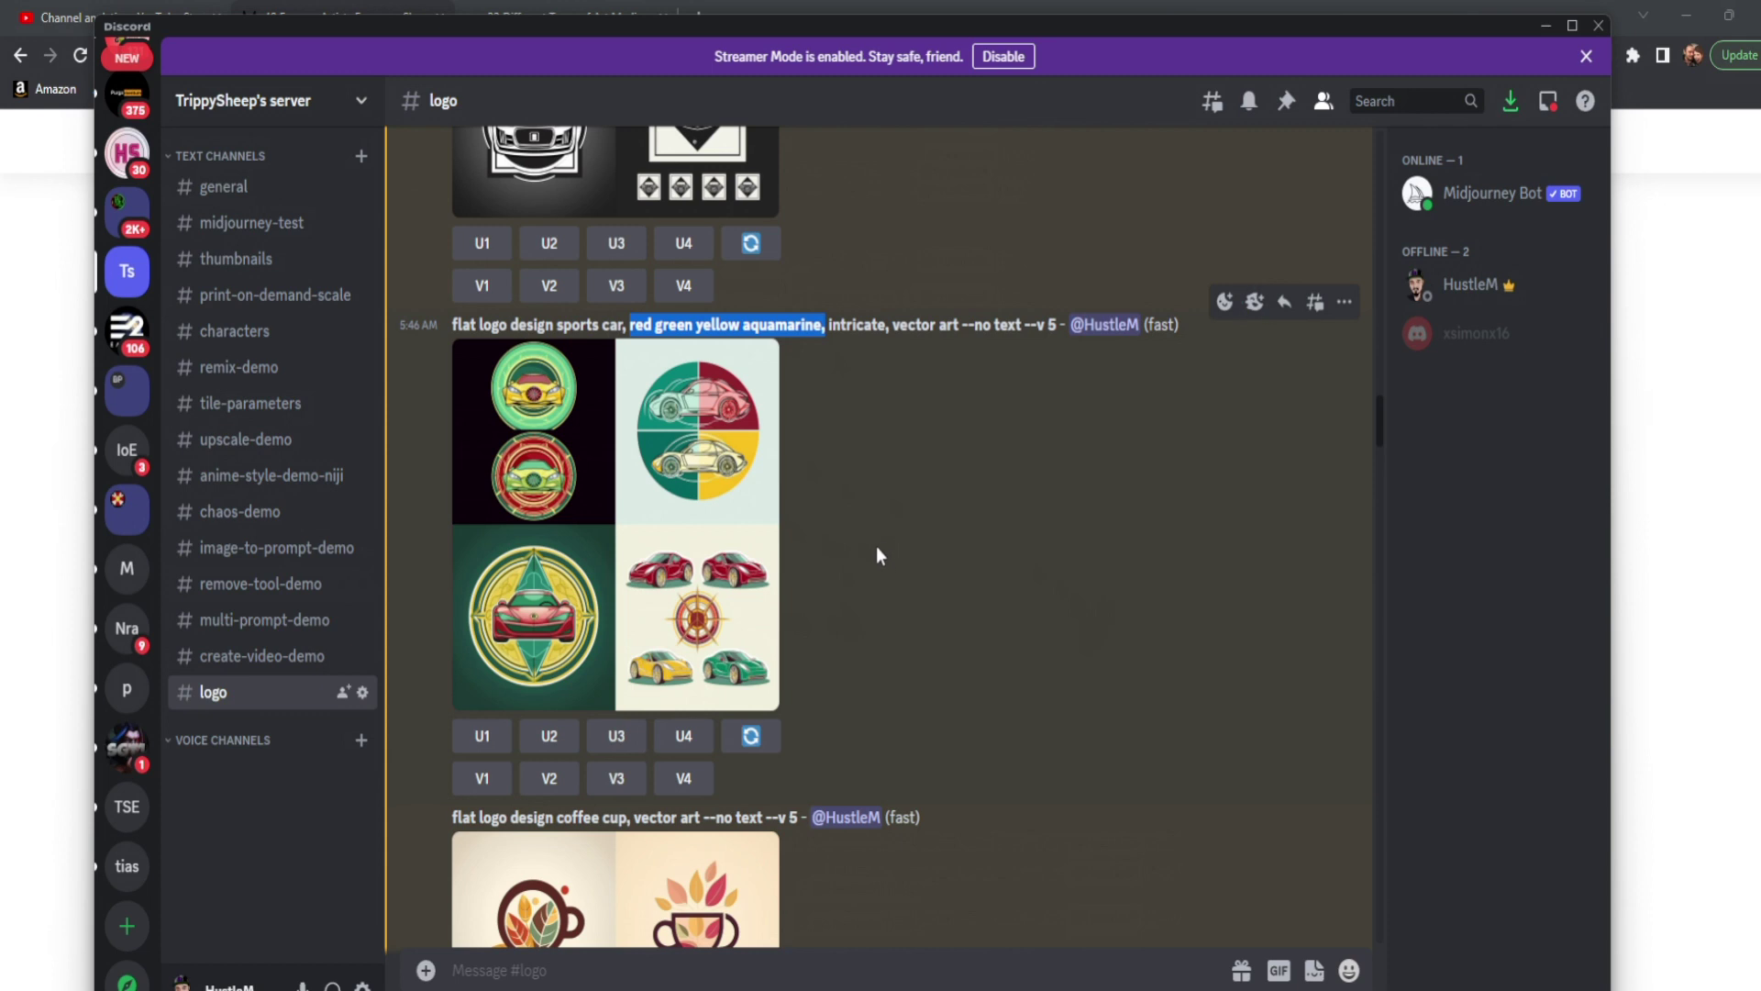
{"action": "scroll", "coordinate": [877, 547], "scroll_direction": "up", "scroll_amount": 3}
{"action": "scroll", "coordinate": [922, 771], "scroll_direction": "down", "scroll_amount": 6}
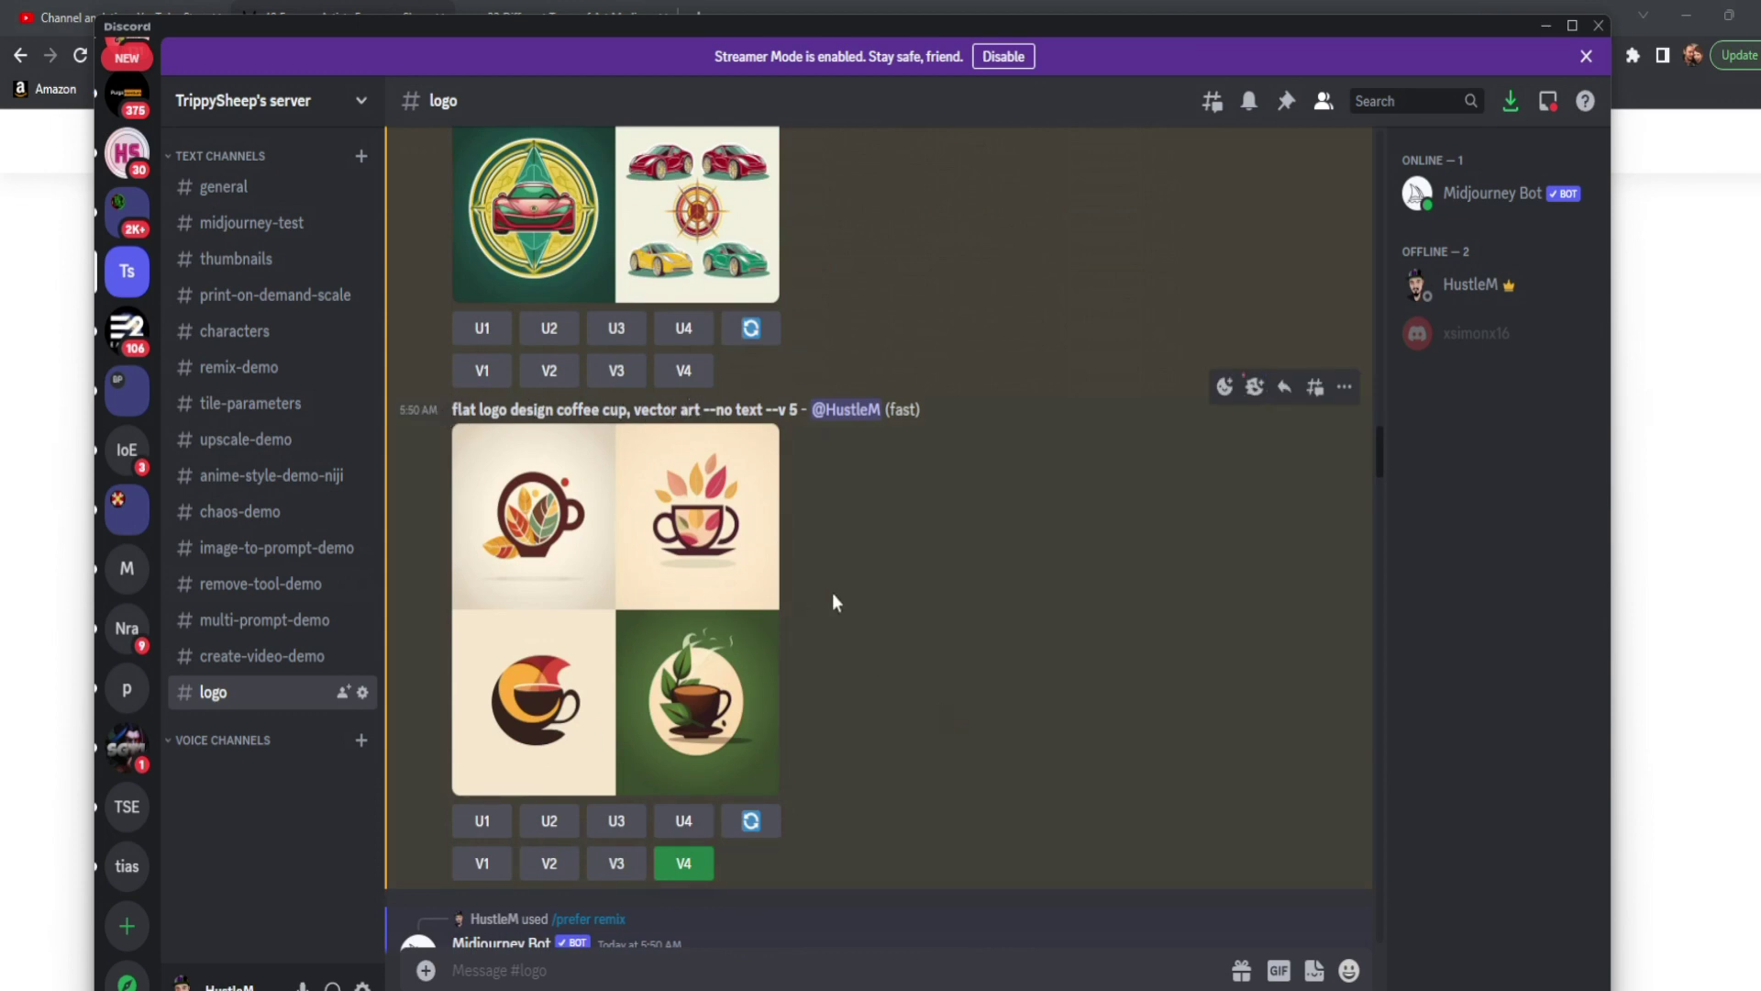
{"action": "middle_click", "coordinate": [867, 553]}
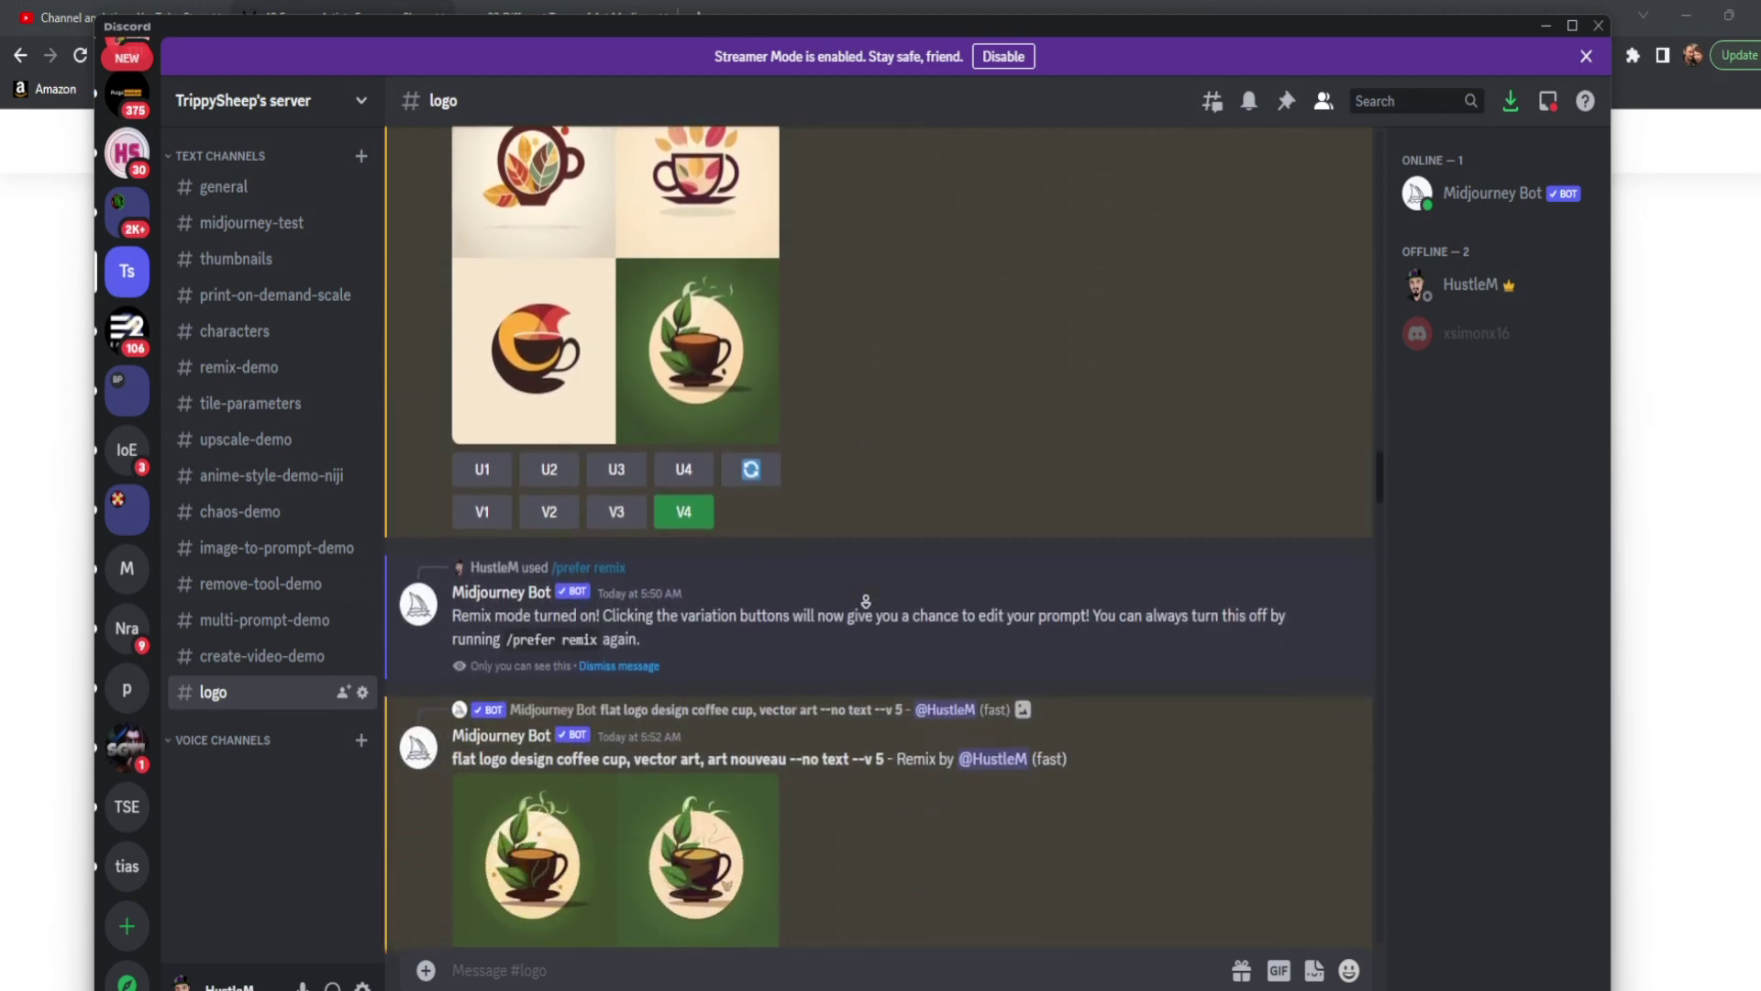
{"action": "middle_click", "coordinate": [865, 600]}
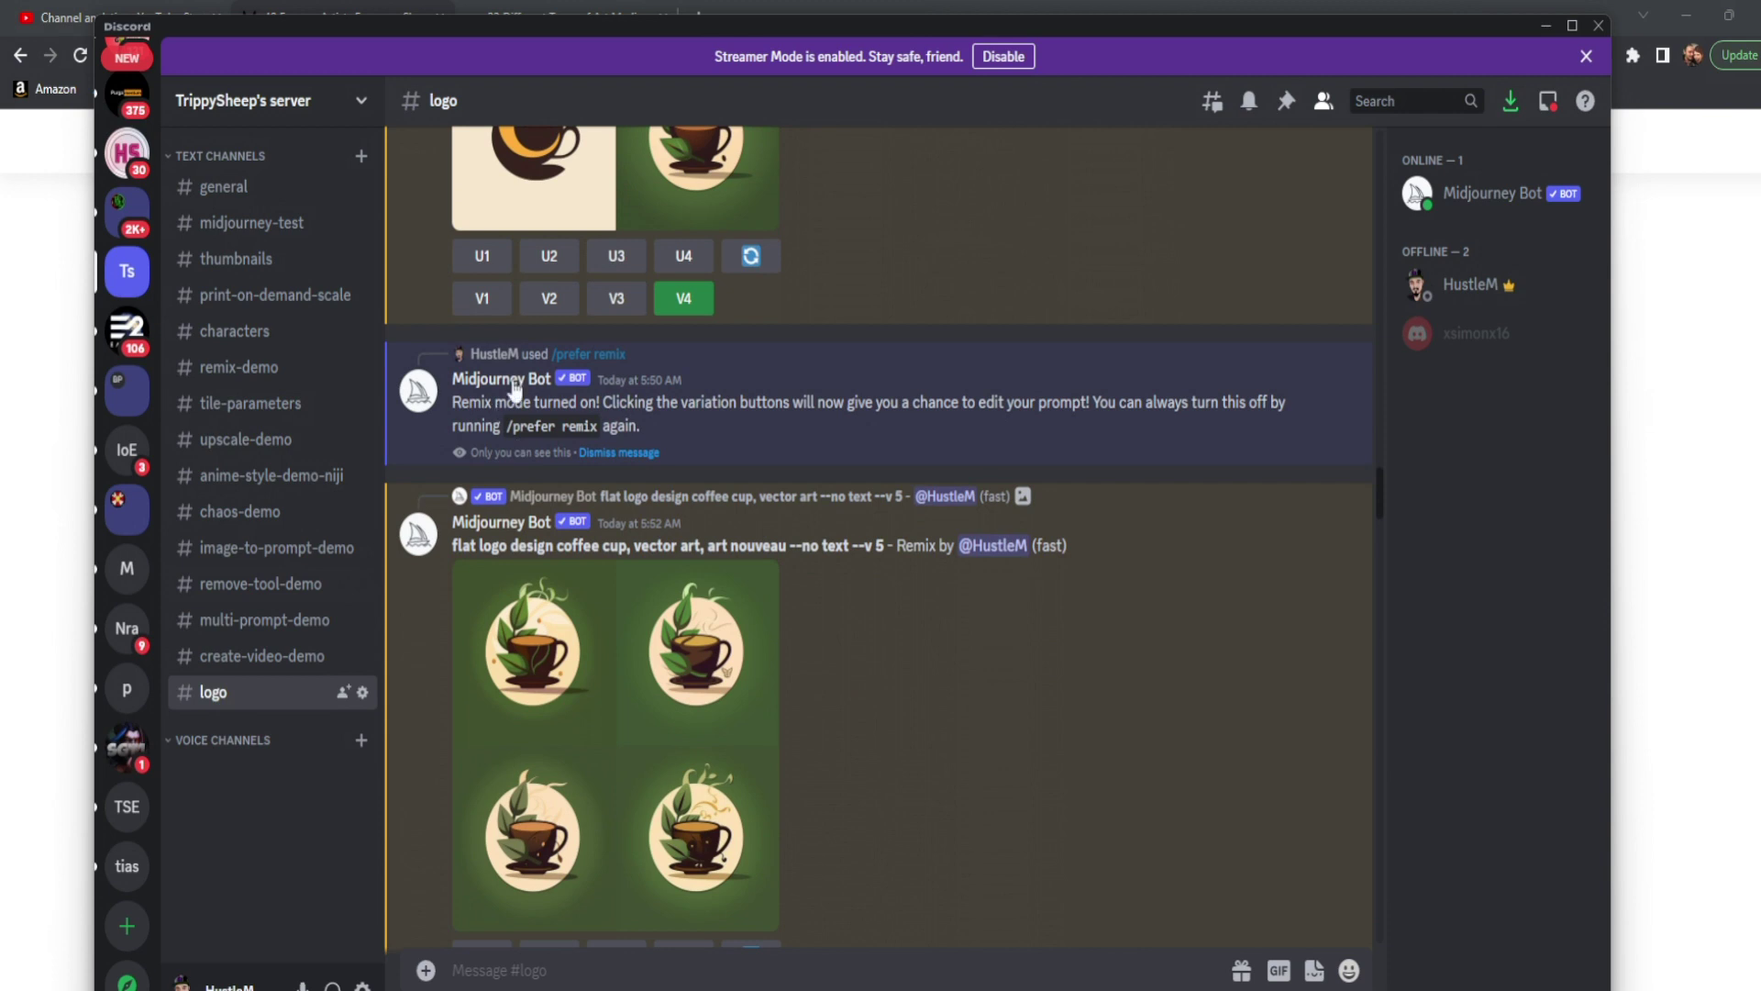
{"action": "middle_click", "coordinate": [919, 638]}
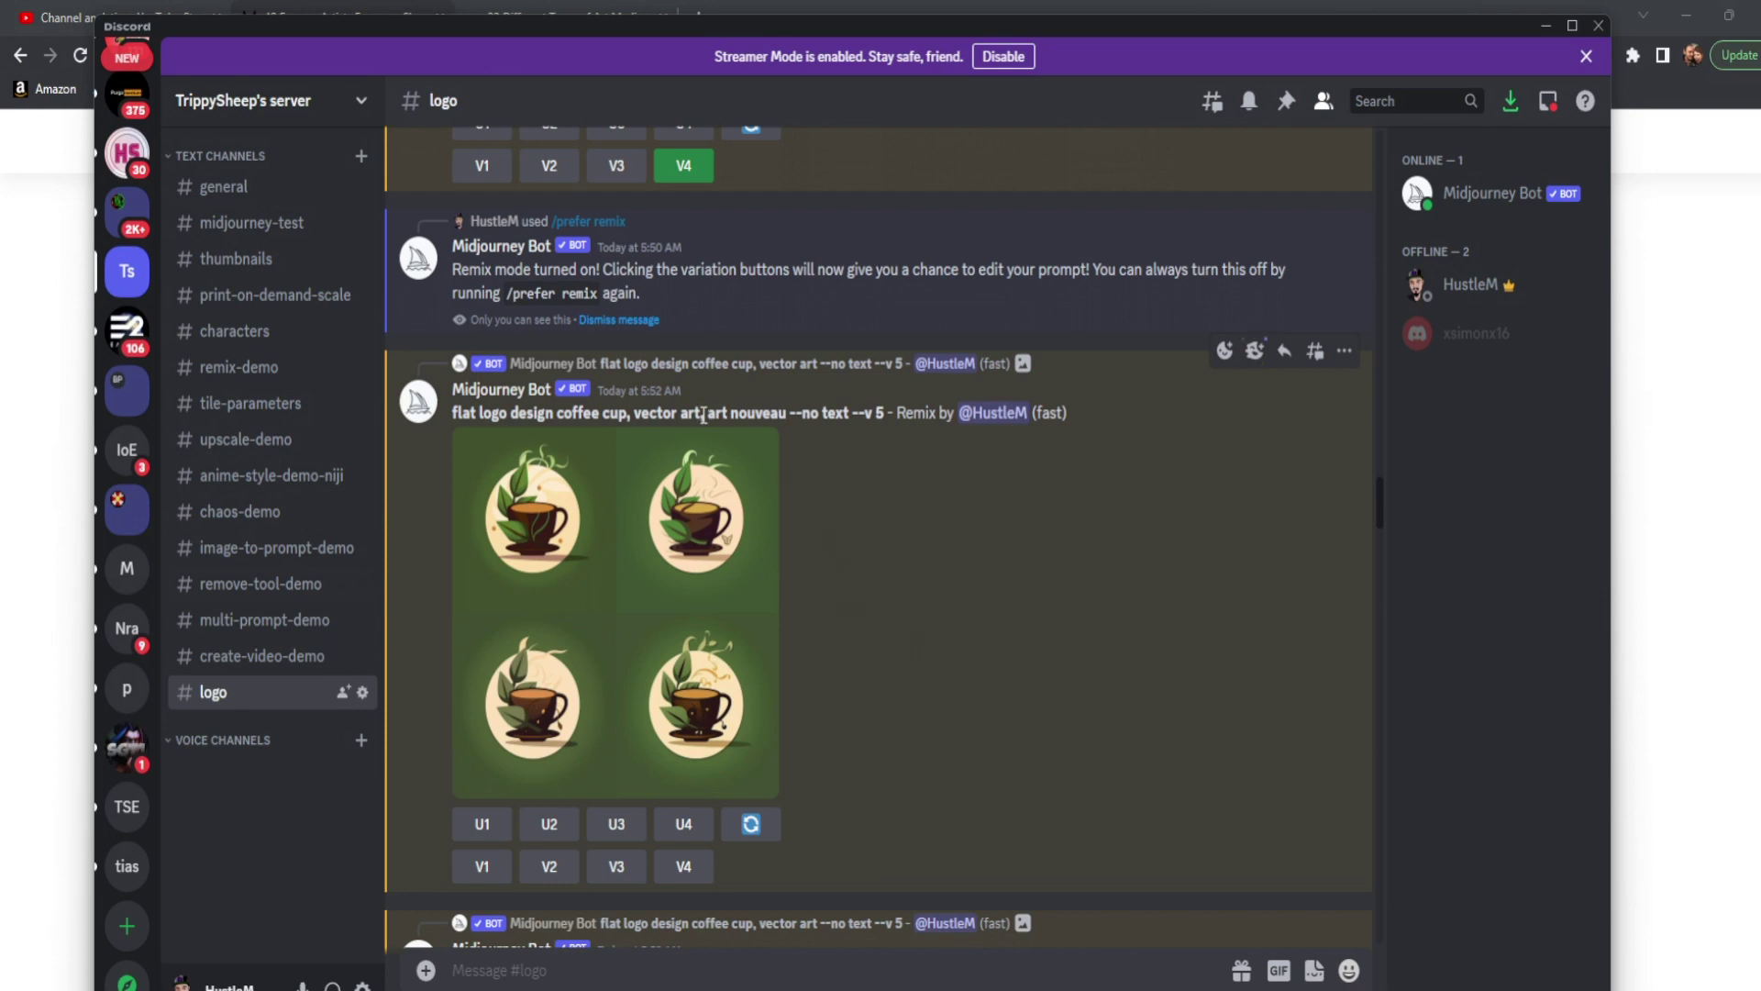
{"action": "middle_click", "coordinate": [916, 567]}
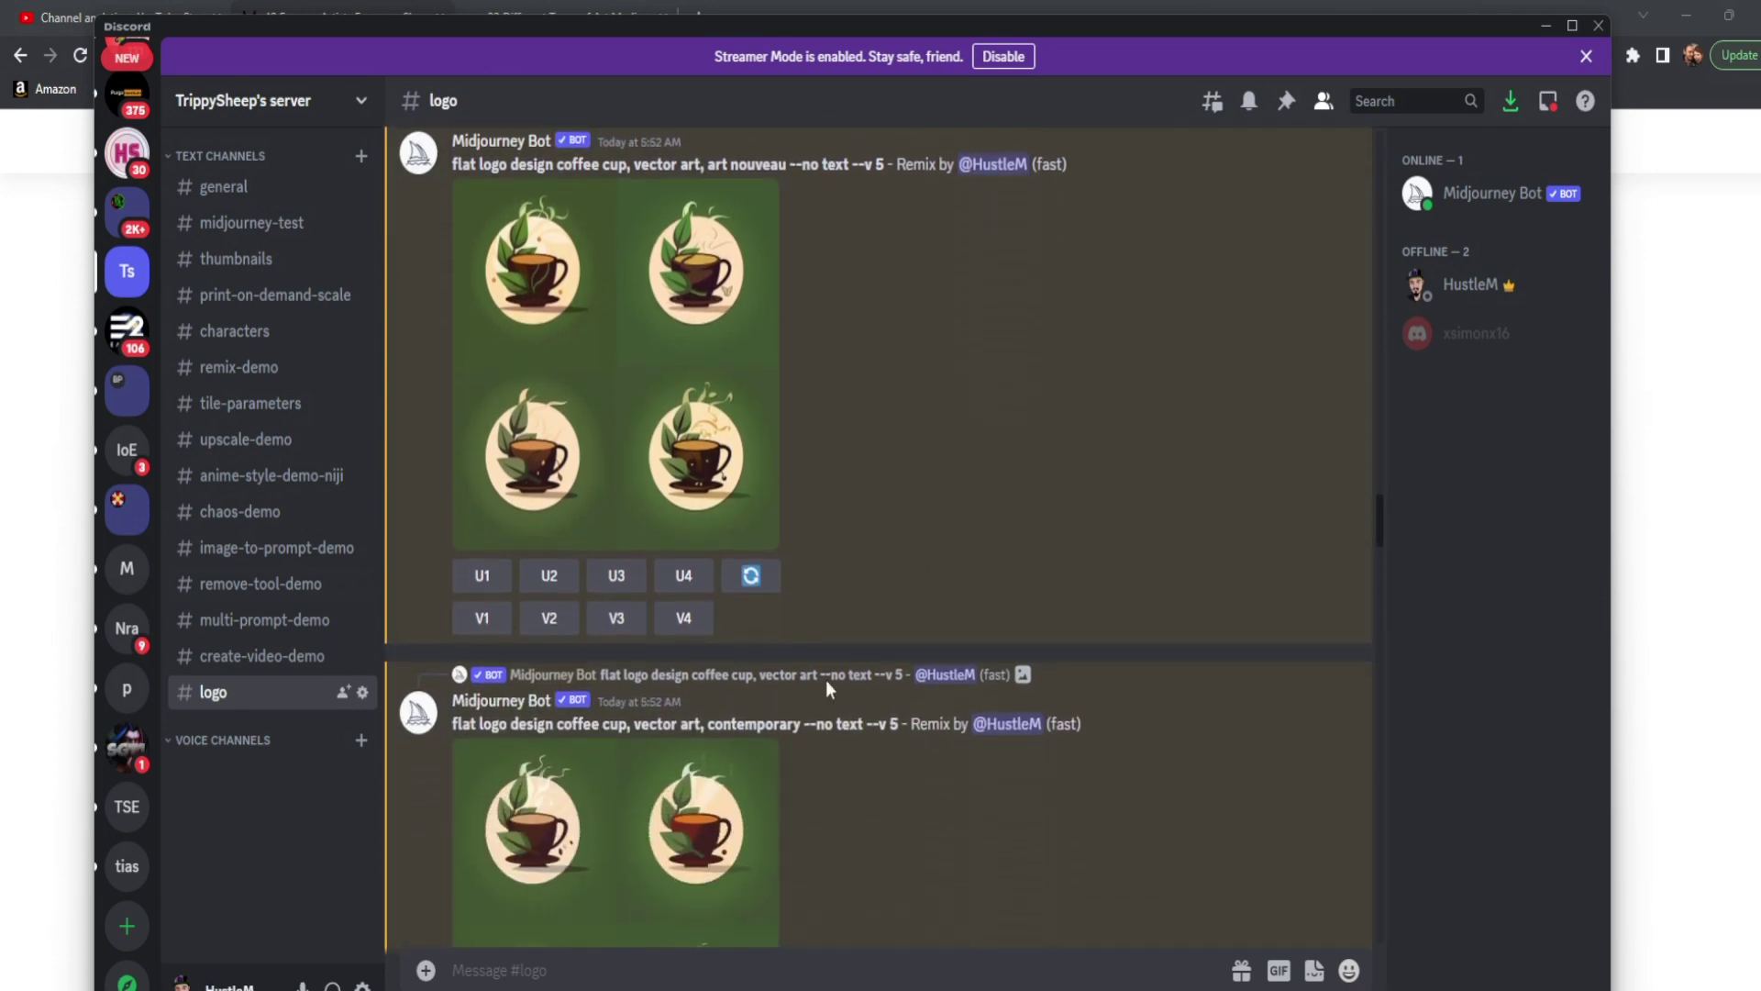
{"action": "left_click", "coordinate": [903, 762]}
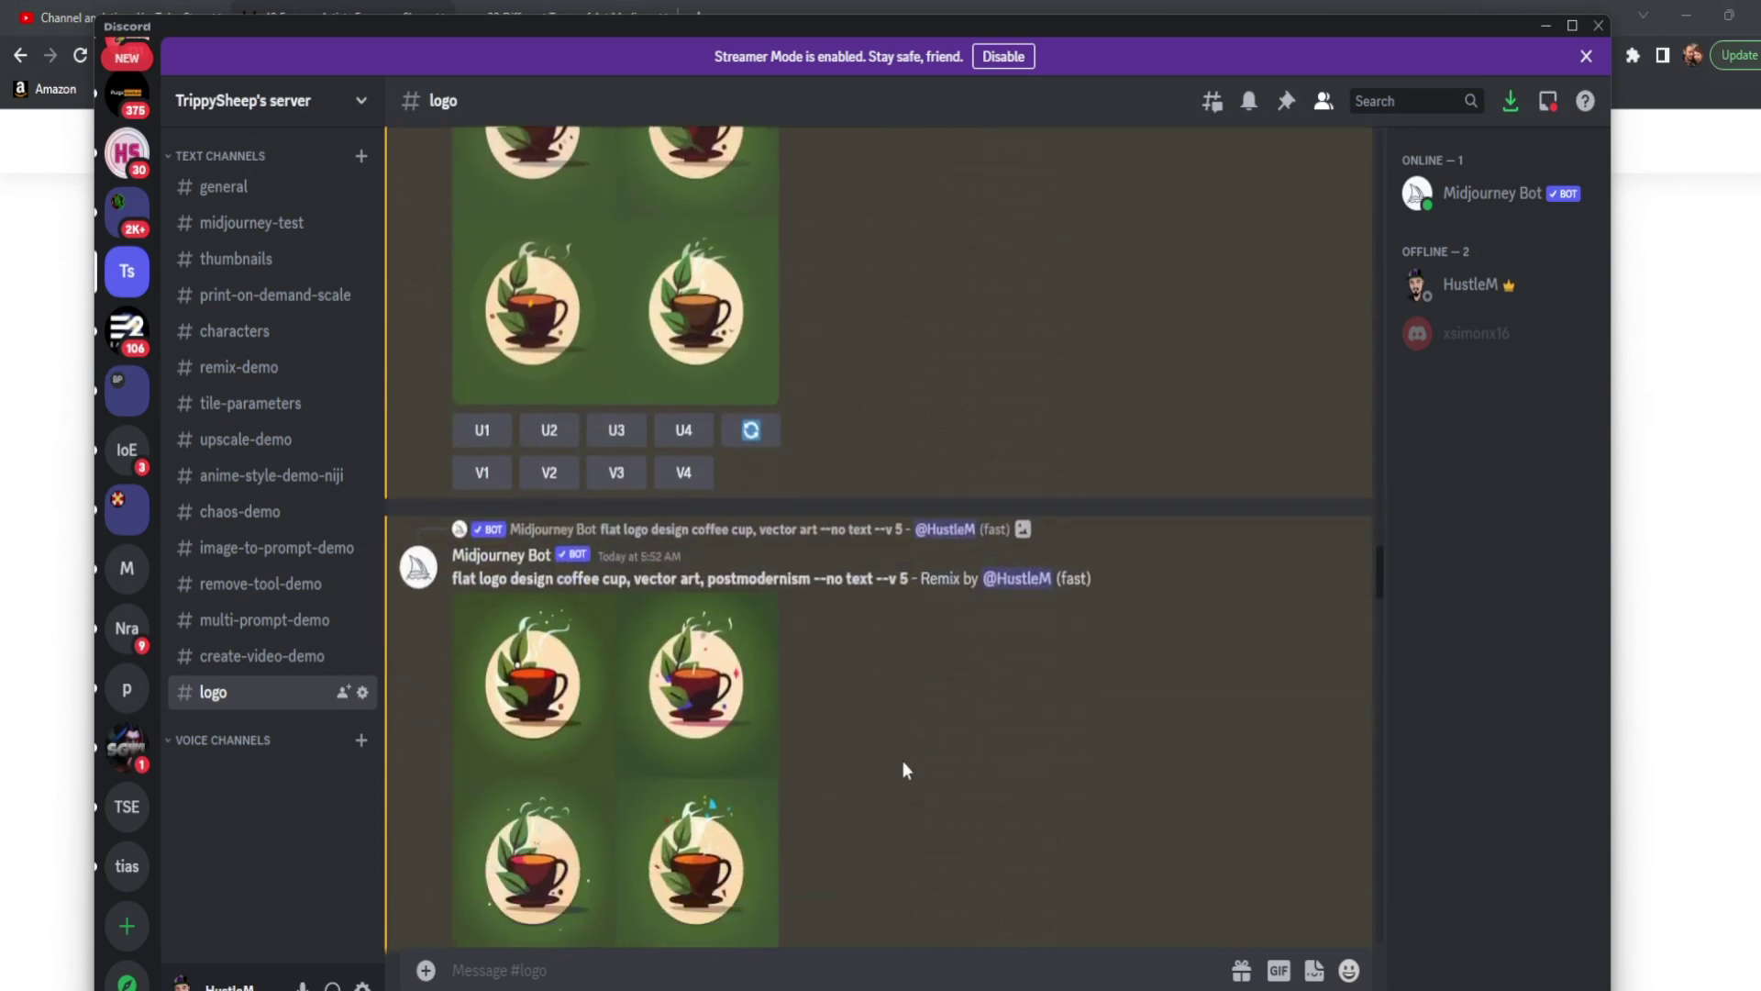
{"action": "middle_click", "coordinate": [921, 776]}
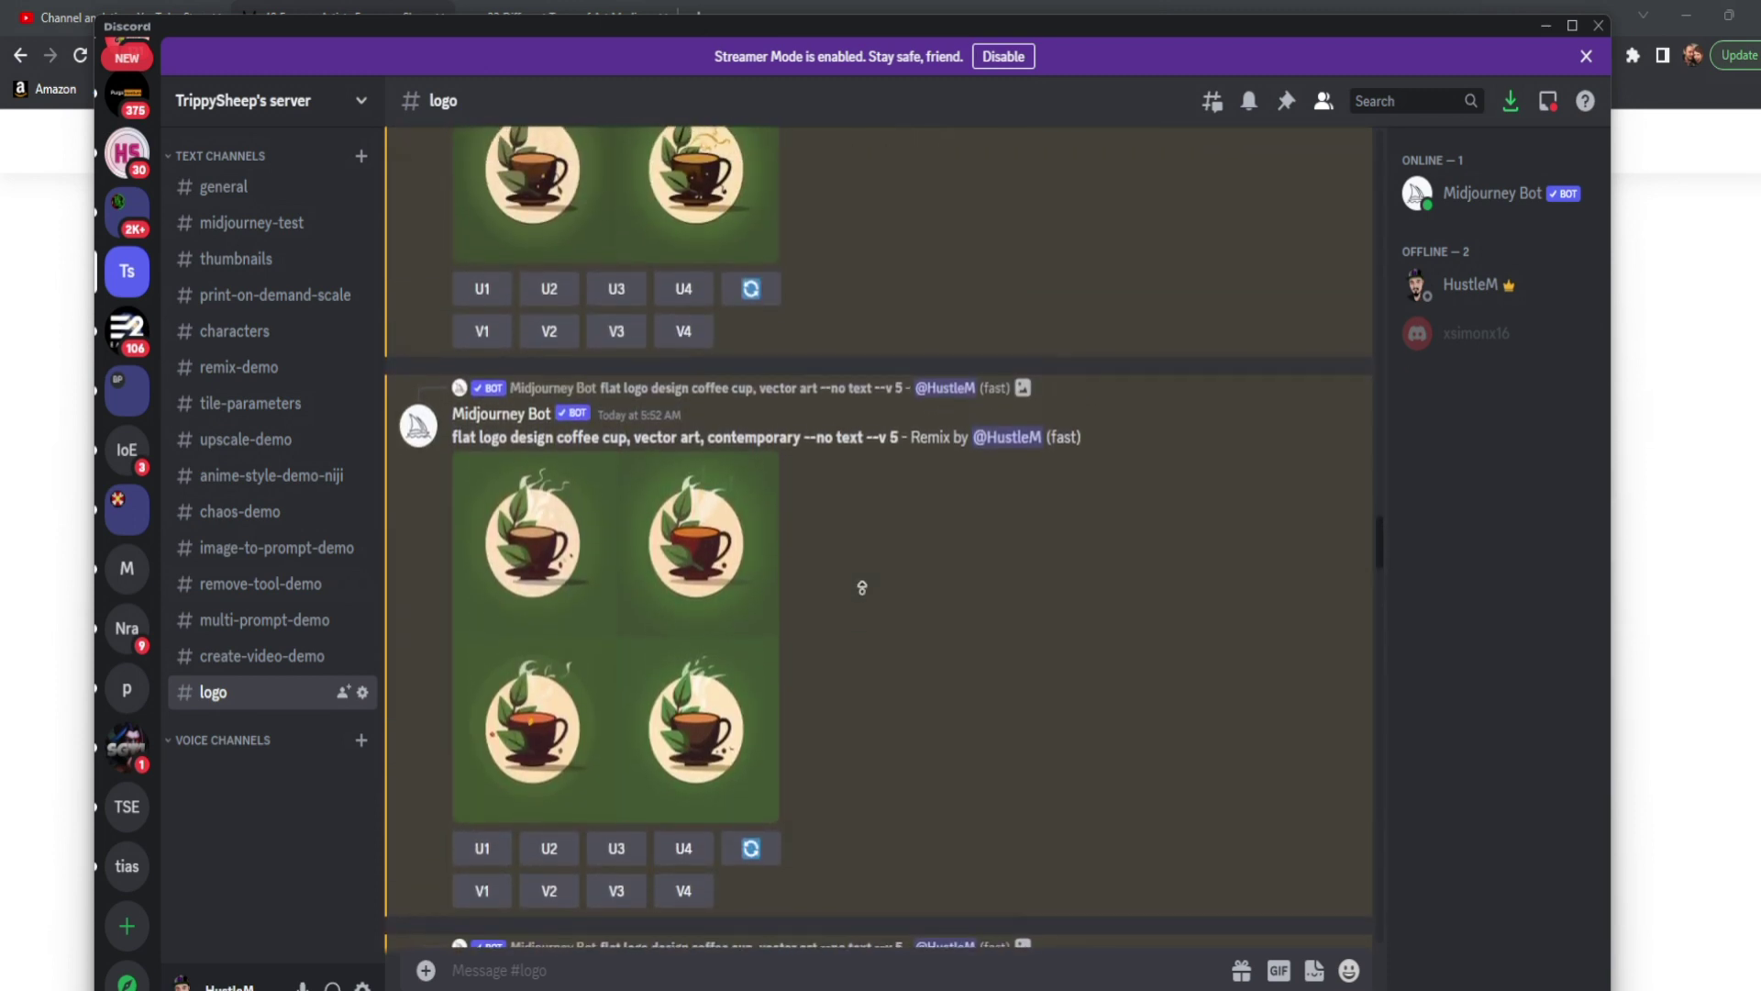
{"action": "left_click", "coordinate": [863, 591]}
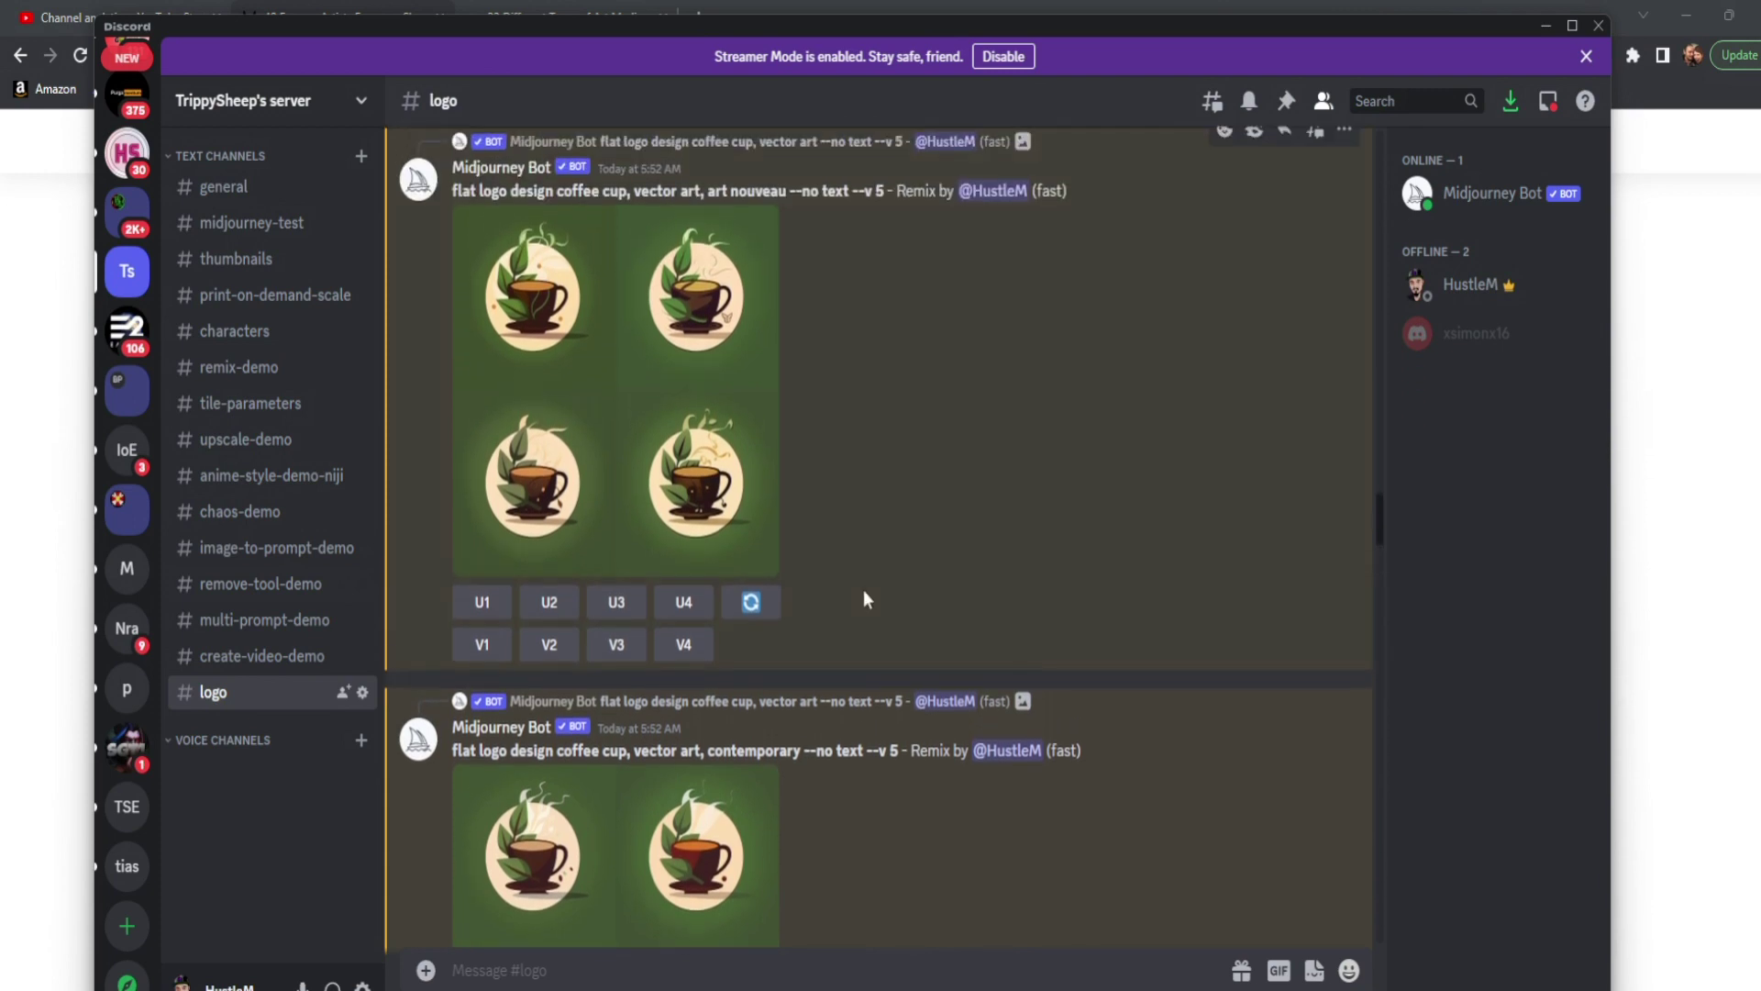
{"action": "middle_click", "coordinate": [862, 591]}
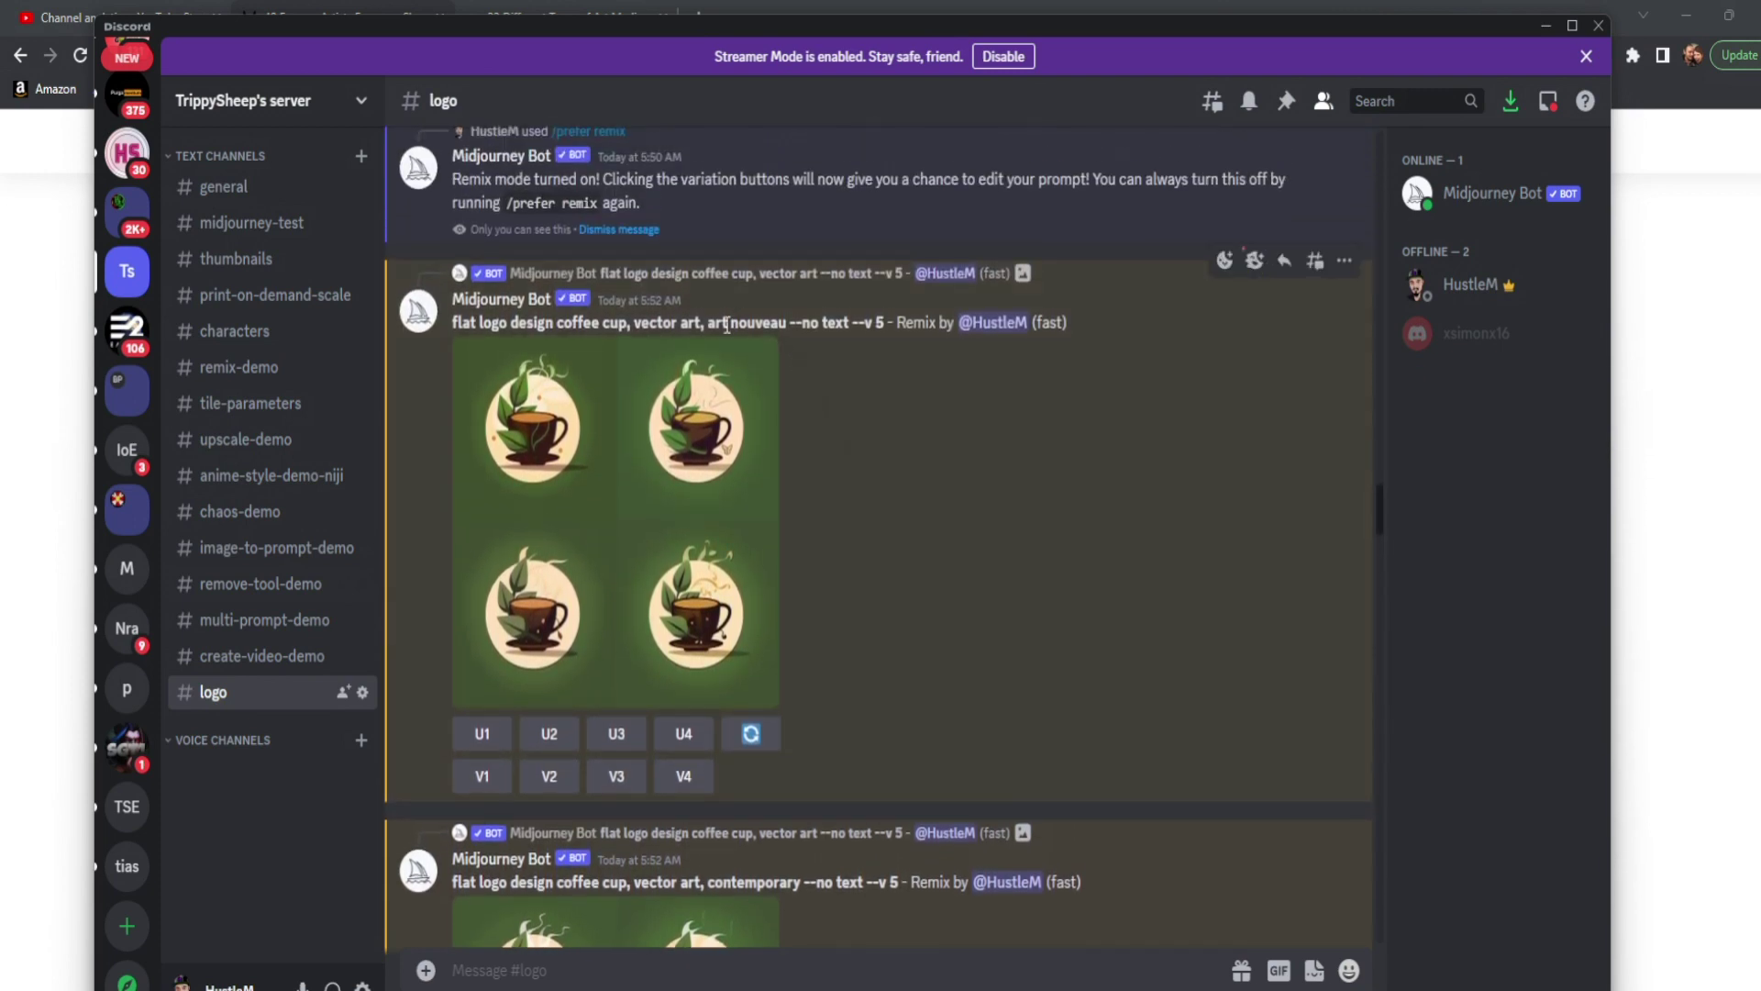
{"action": "scroll", "coordinate": [706, 326], "scroll_direction": "down", "scroll_amount": 1}
{"action": "scroll", "coordinate": [899, 386], "scroll_direction": "down", "scroll_amount": 5}
{"action": "left_click_drag", "start_coordinate": [710, 216], "coordinate": [928, 607]}
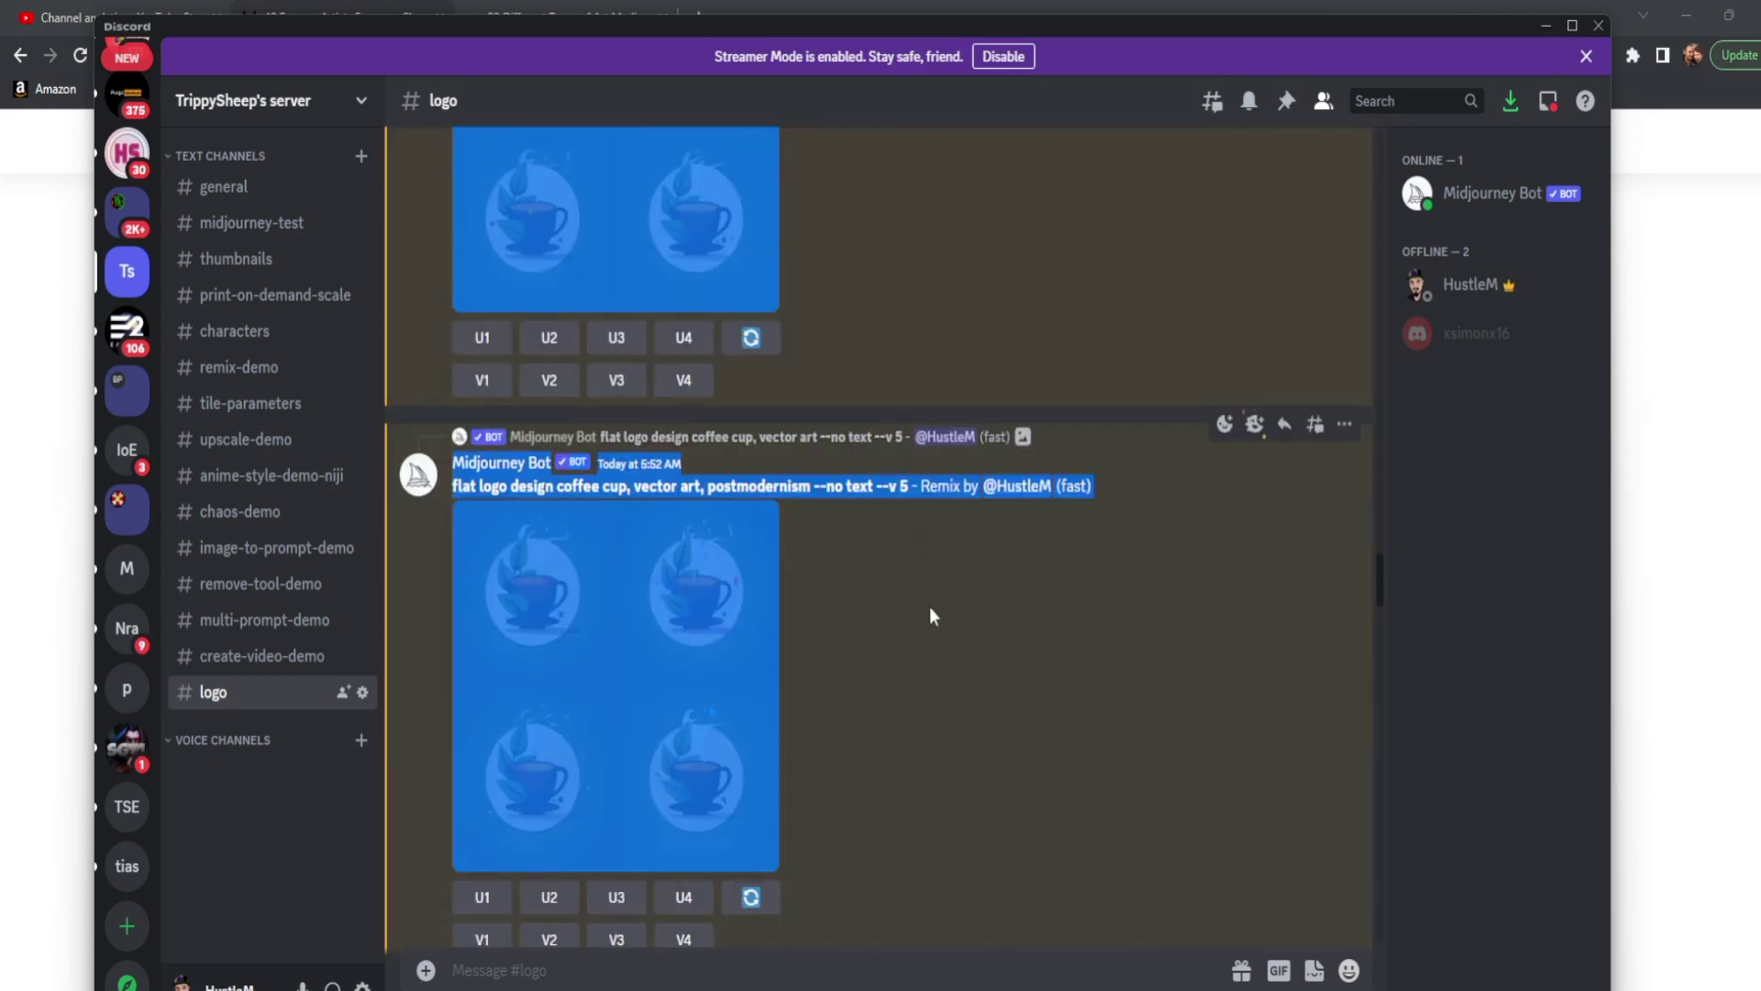
{"action": "left_click", "coordinate": [1346, 570]}
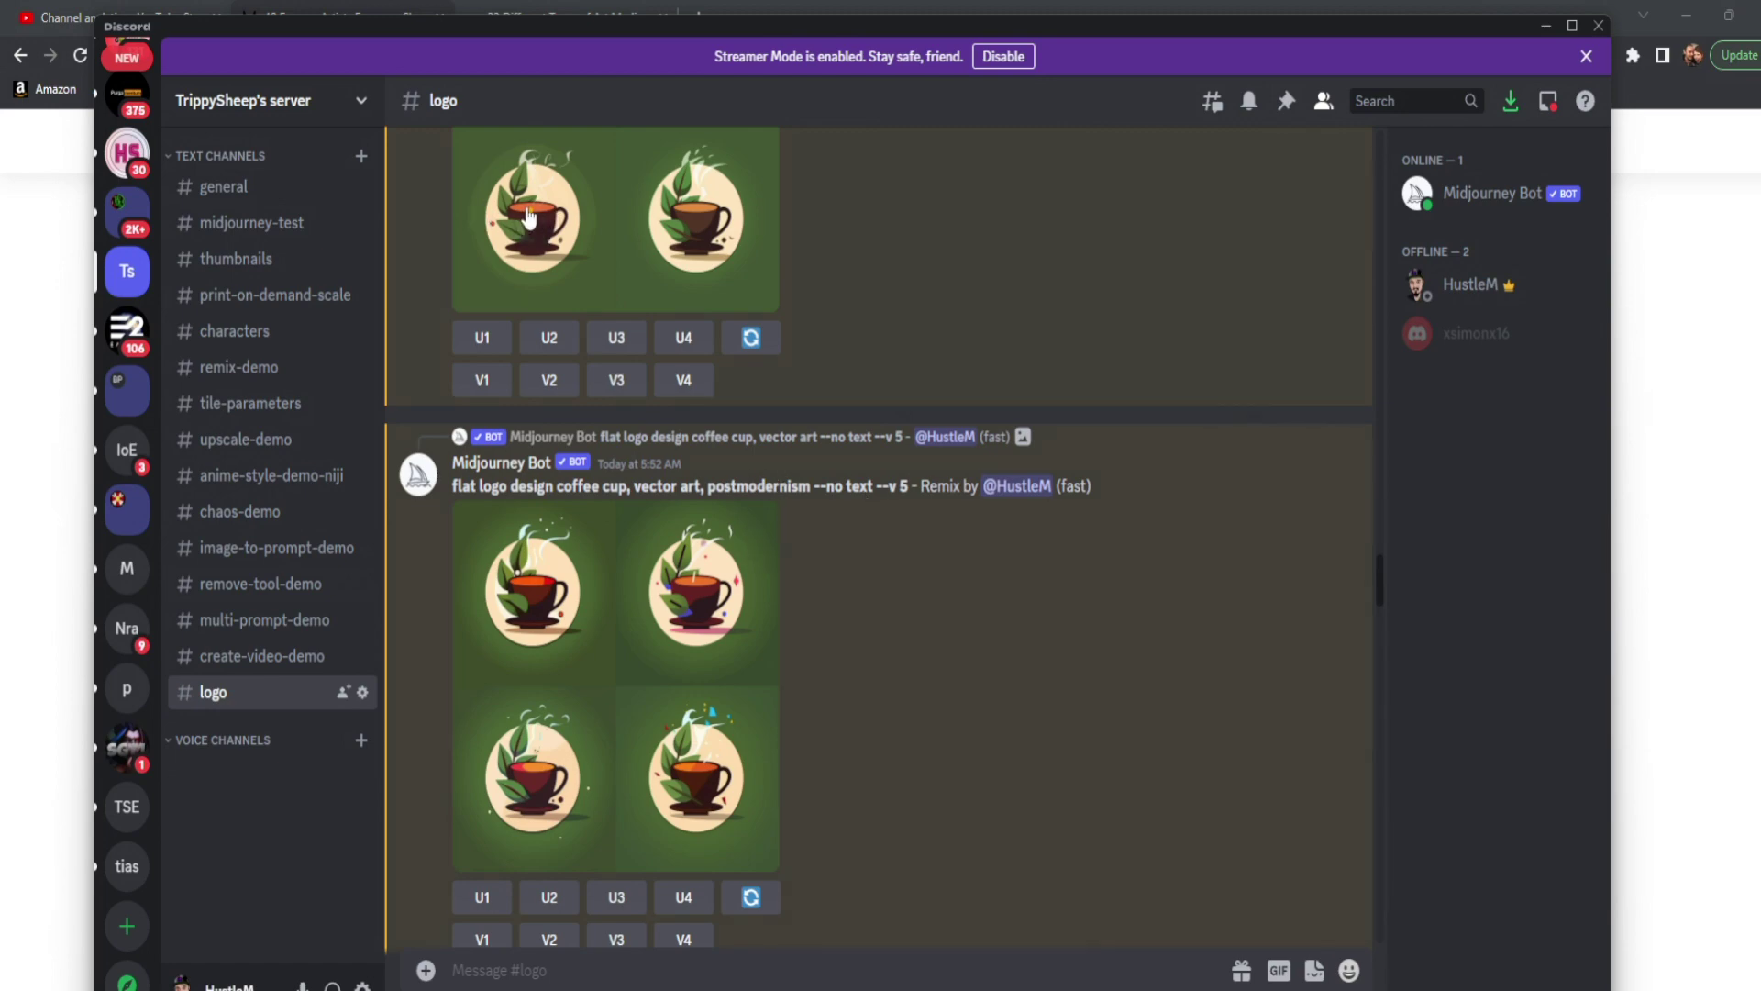
{"action": "left_click", "coordinate": [704, 598]}
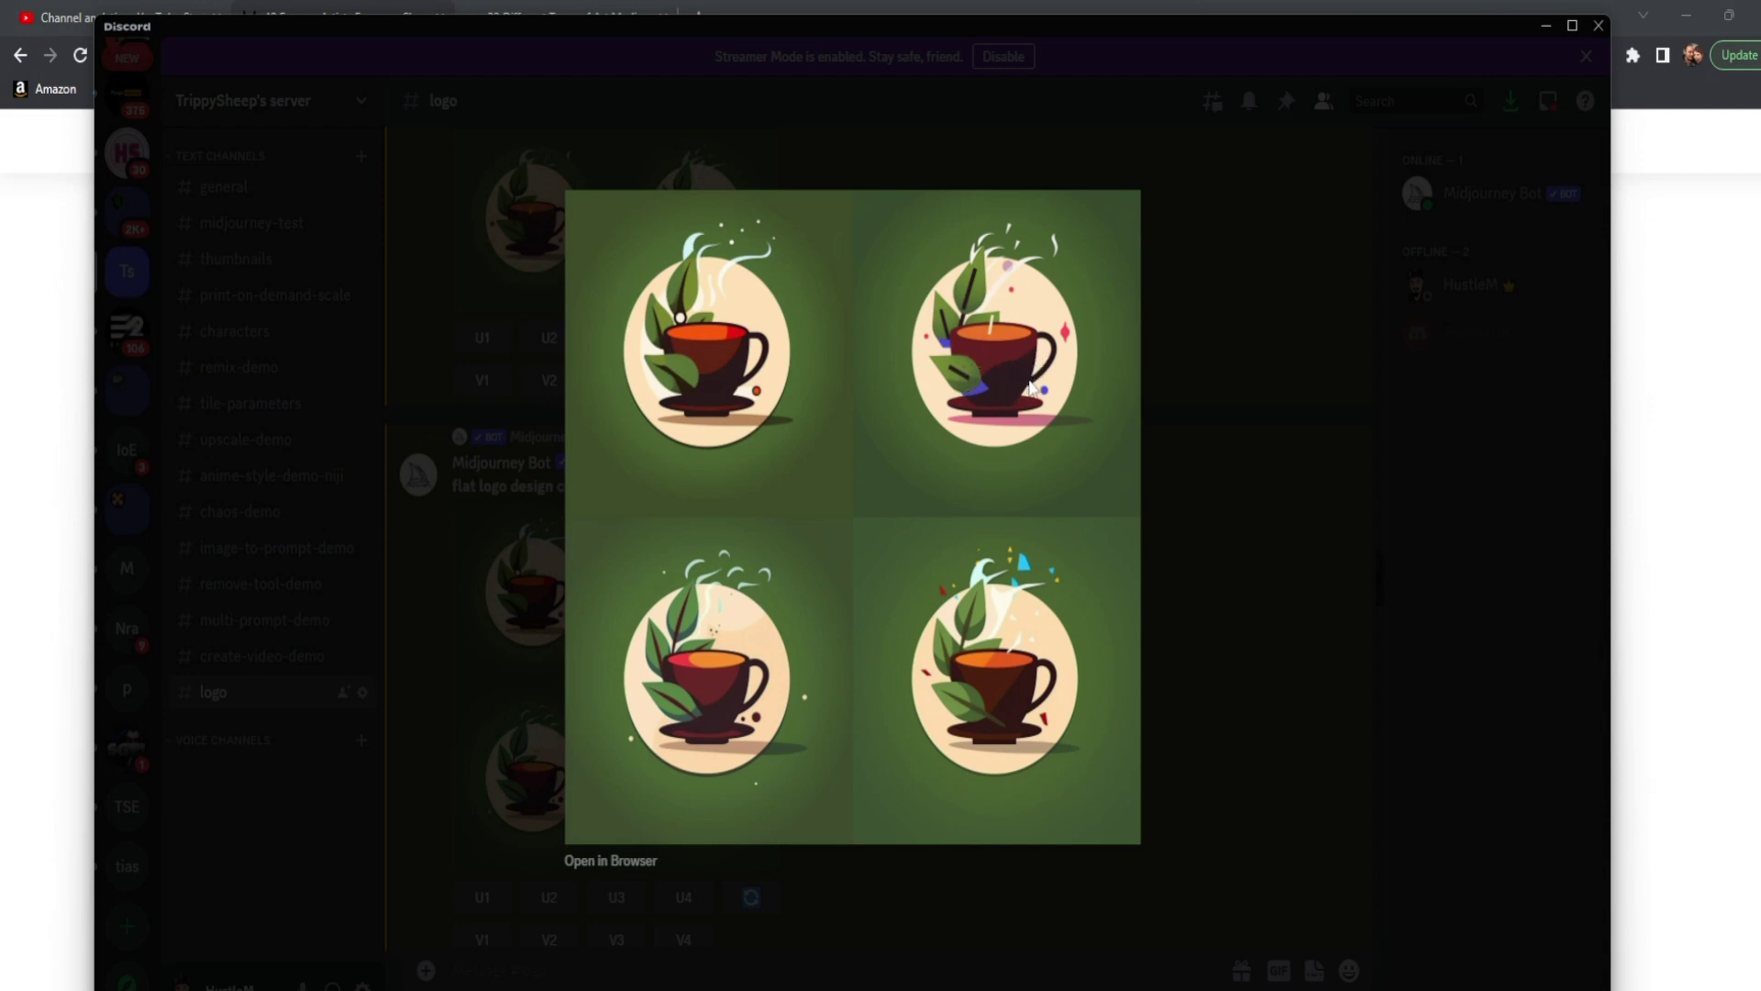
{"action": "left_click", "coordinate": [1197, 621]}
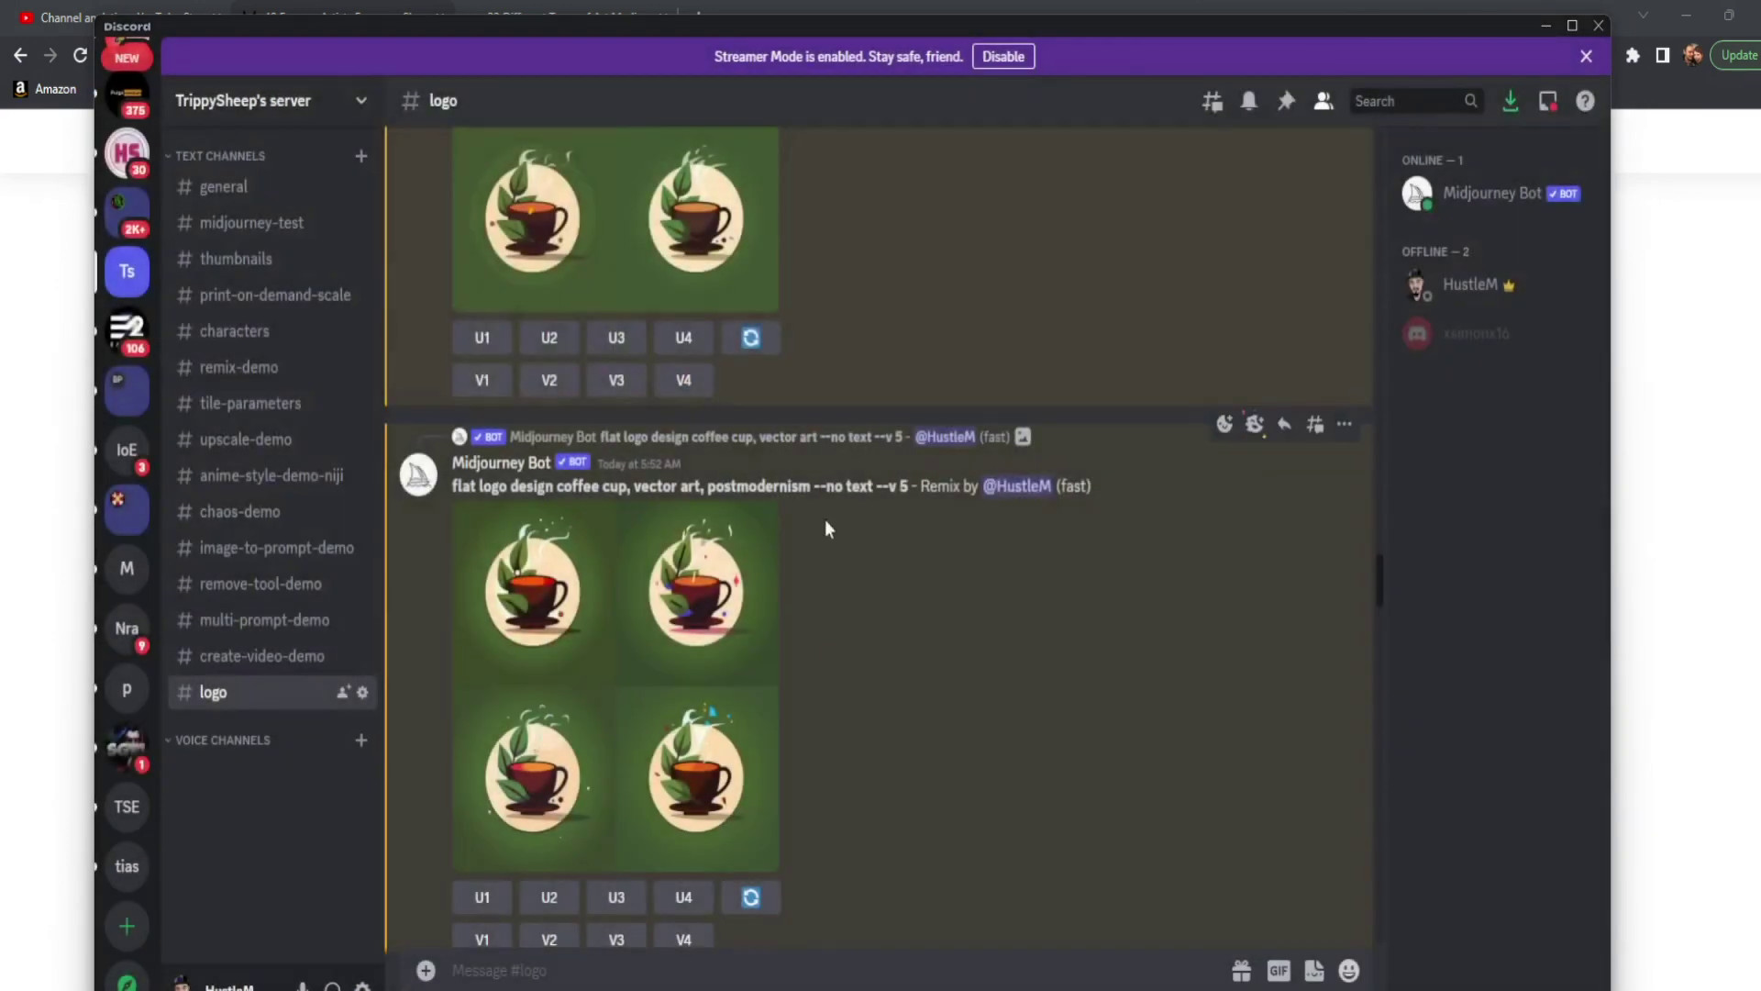
{"action": "scroll", "coordinate": [751, 495], "scroll_direction": "down", "scroll_amount": 1}
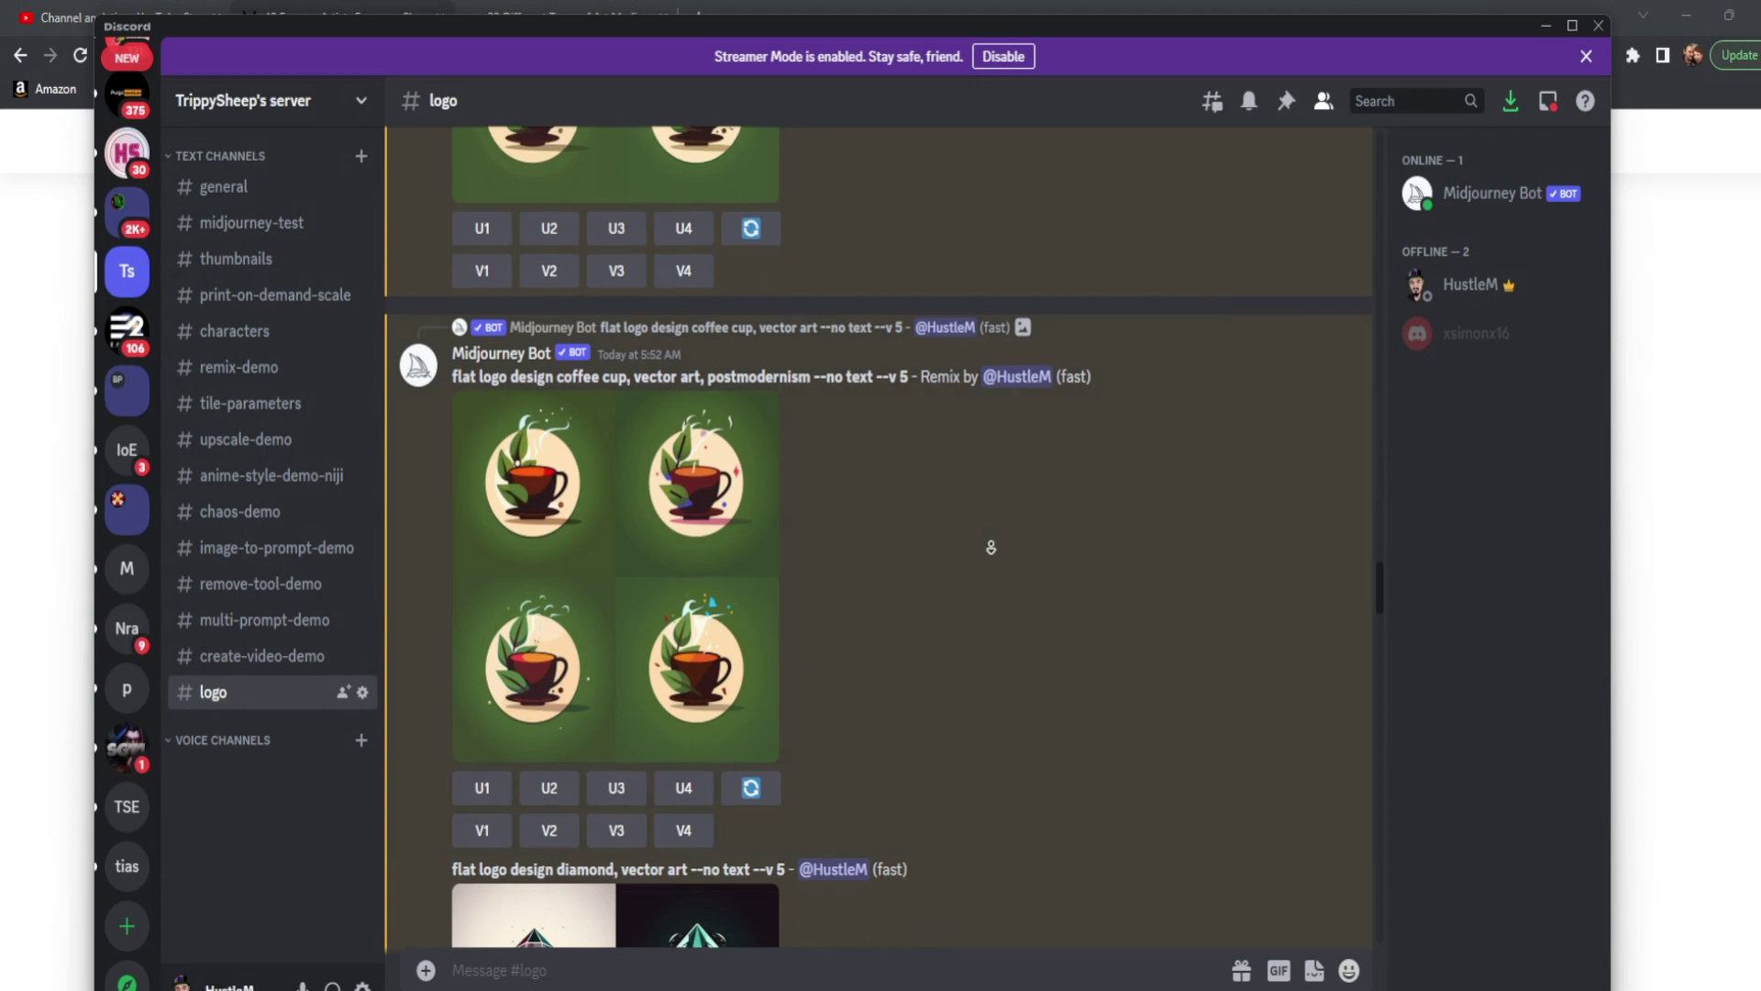
{"action": "scroll", "coordinate": [986, 532], "scroll_direction": "down", "scroll_amount": 3}
{"action": "scroll", "coordinate": [1000, 573], "scroll_direction": "down", "scroll_amount": 2}
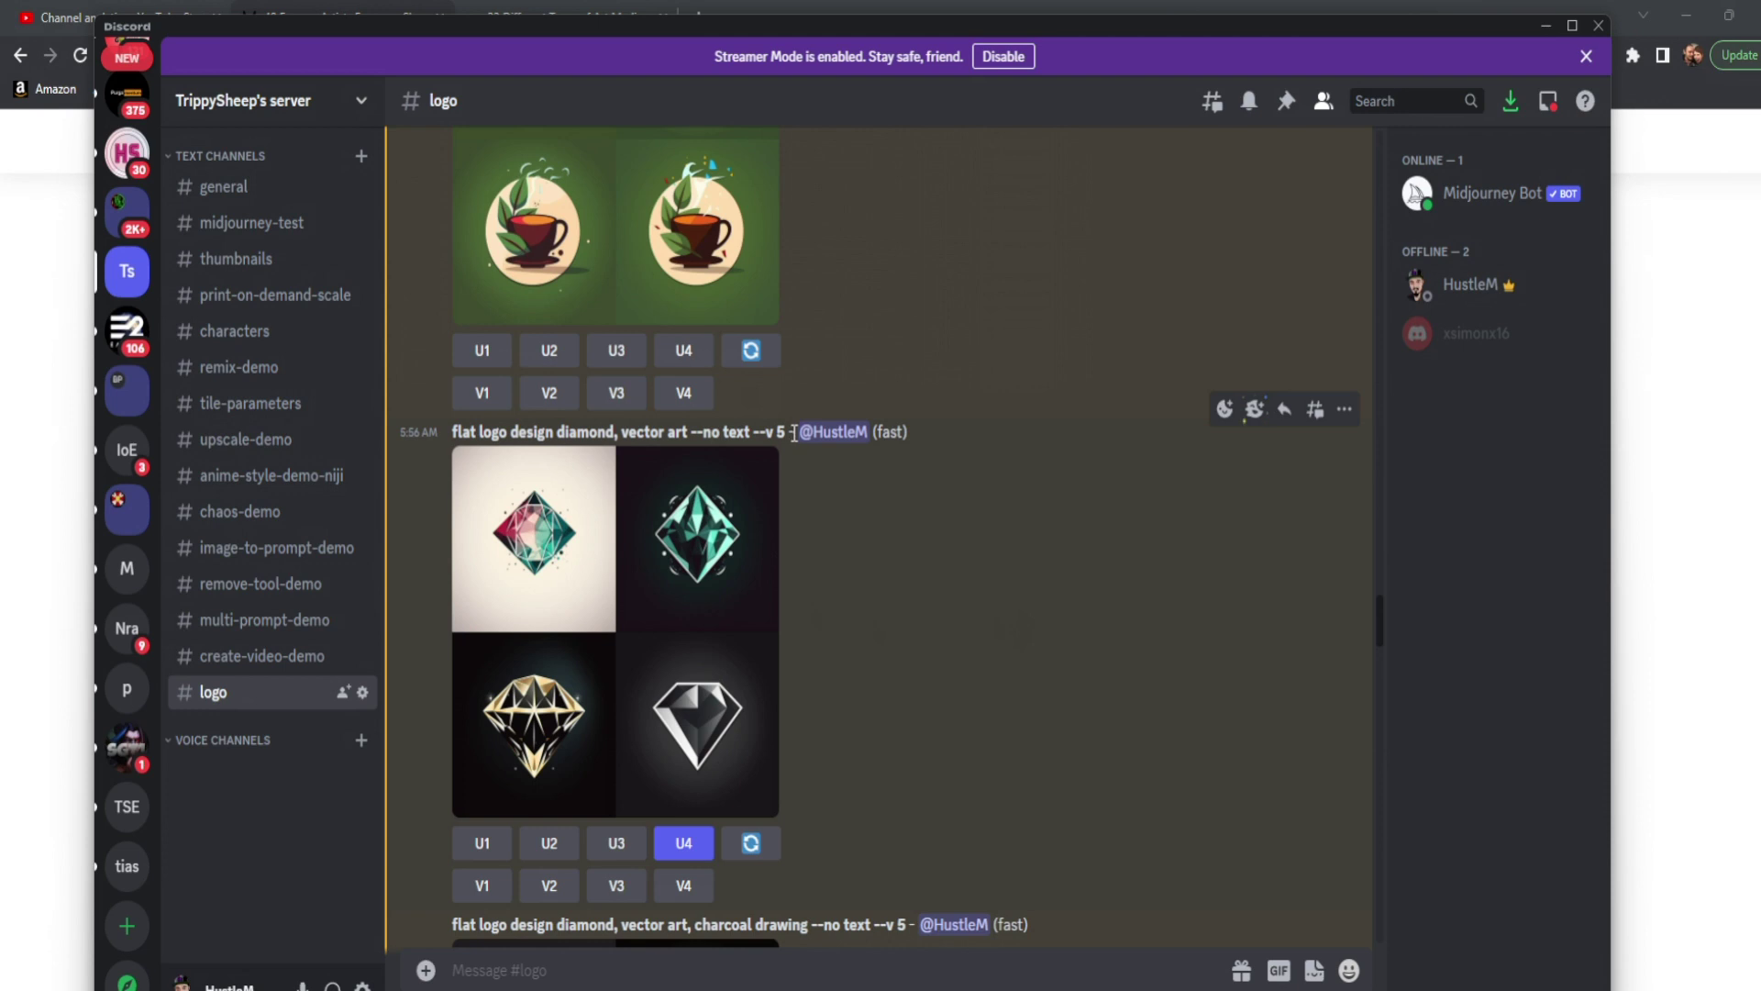
{"action": "scroll", "coordinate": [982, 611], "scroll_direction": "up", "scroll_amount": 1}
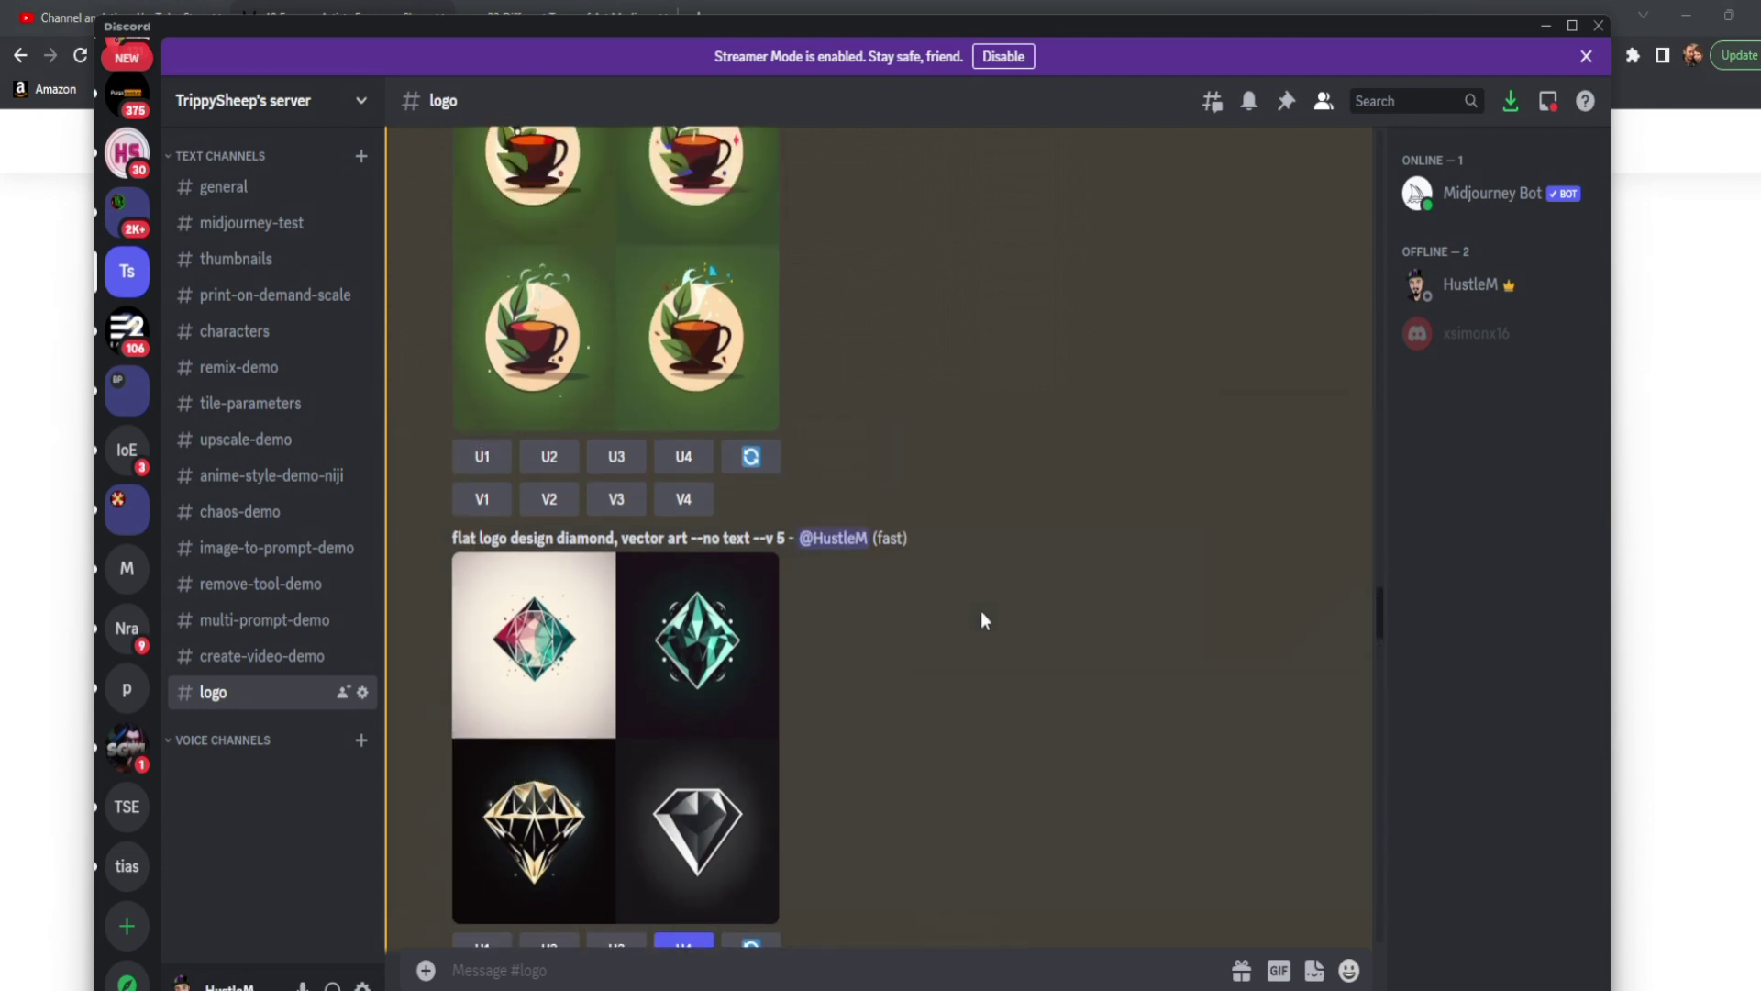
{"action": "scroll", "coordinate": [1380, 609], "scroll_direction": "down", "scroll_amount": 1}
{"action": "left_click_drag", "start_coordinate": [1380, 609], "coordinate": [1378, 645]}
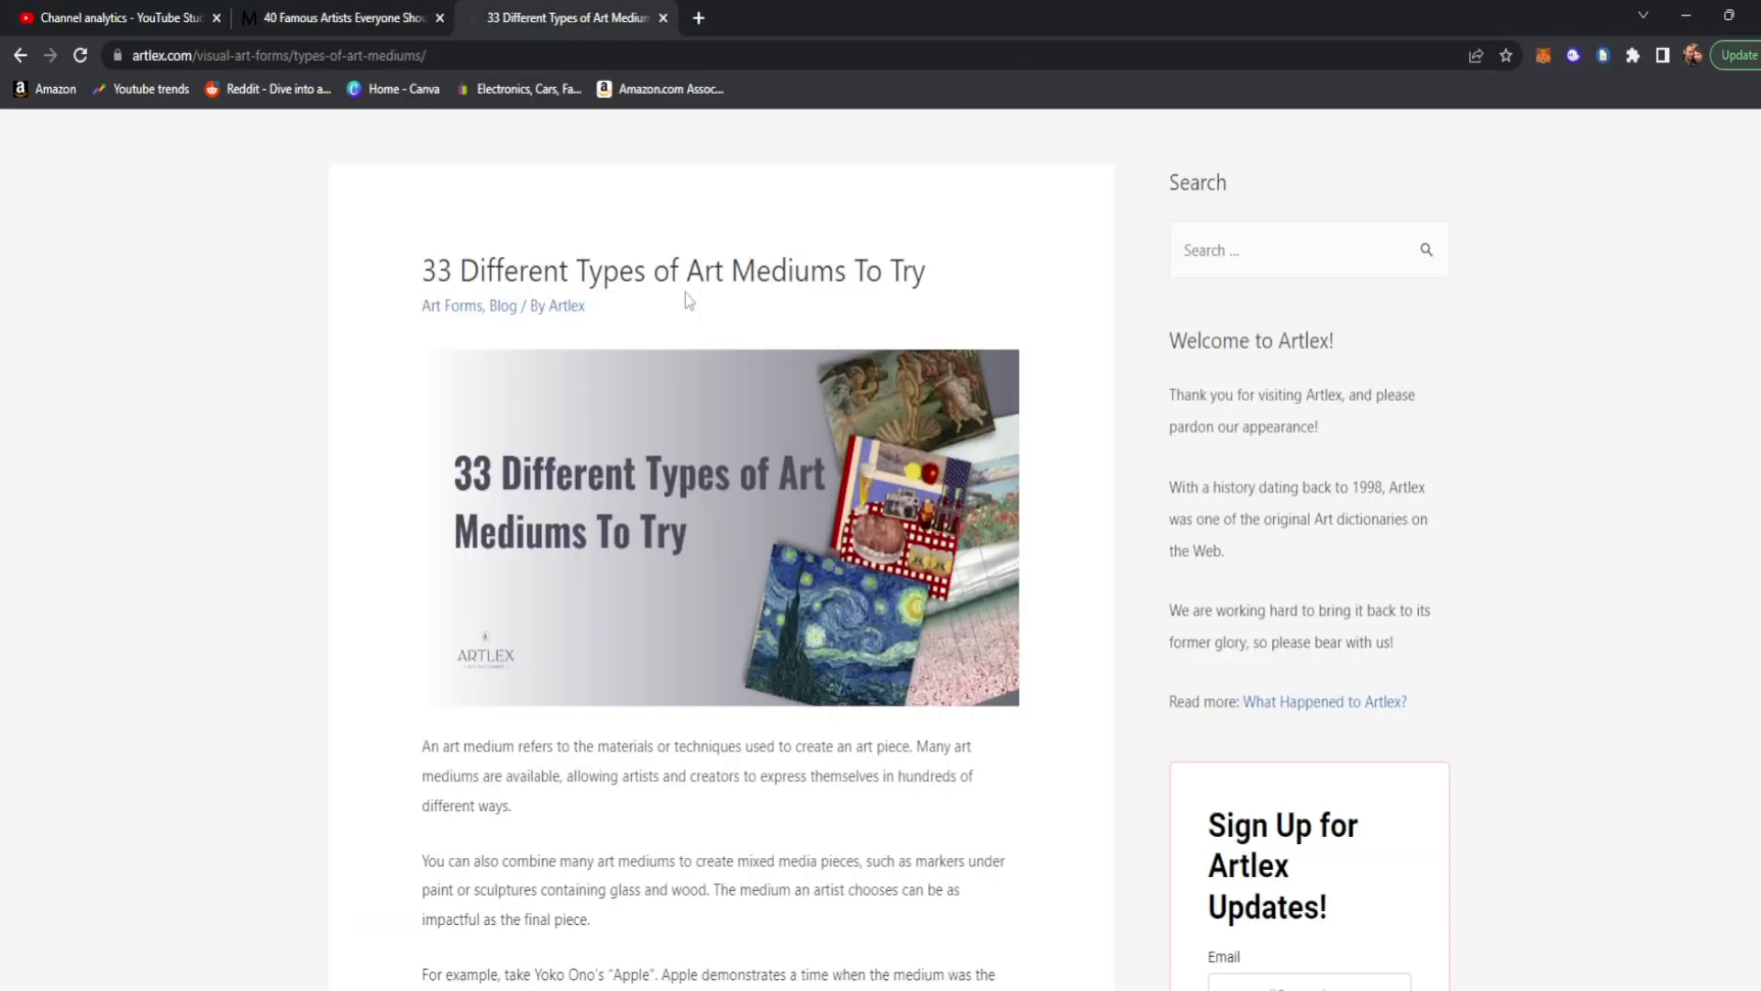
Read the Artlex mediums article through Drawing, Pastel, Colored Pencil and Charcoal, then return to Discord
{"action": "scroll", "coordinate": [244, 450], "scroll_direction": "down", "scroll_amount": 10}
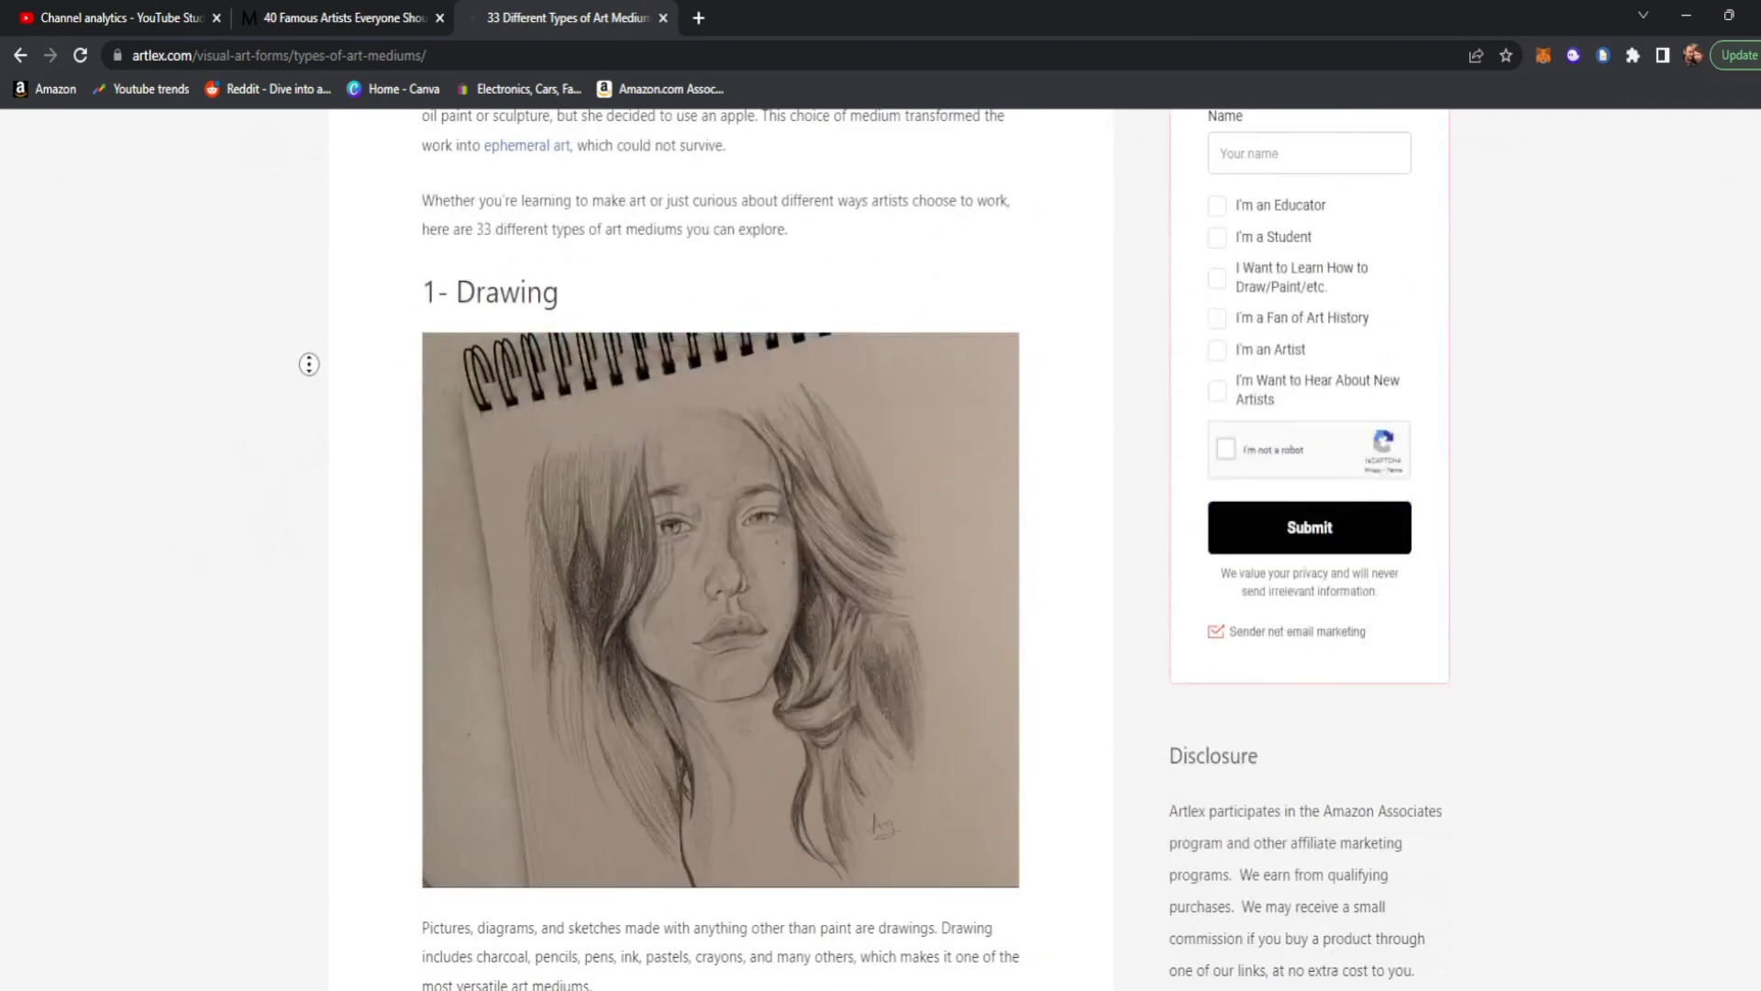
{"action": "scroll", "coordinate": [290, 523], "scroll_direction": "down", "scroll_amount": 13}
{"action": "scroll", "coordinate": [275, 424], "scroll_direction": "up", "scroll_amount": 2}
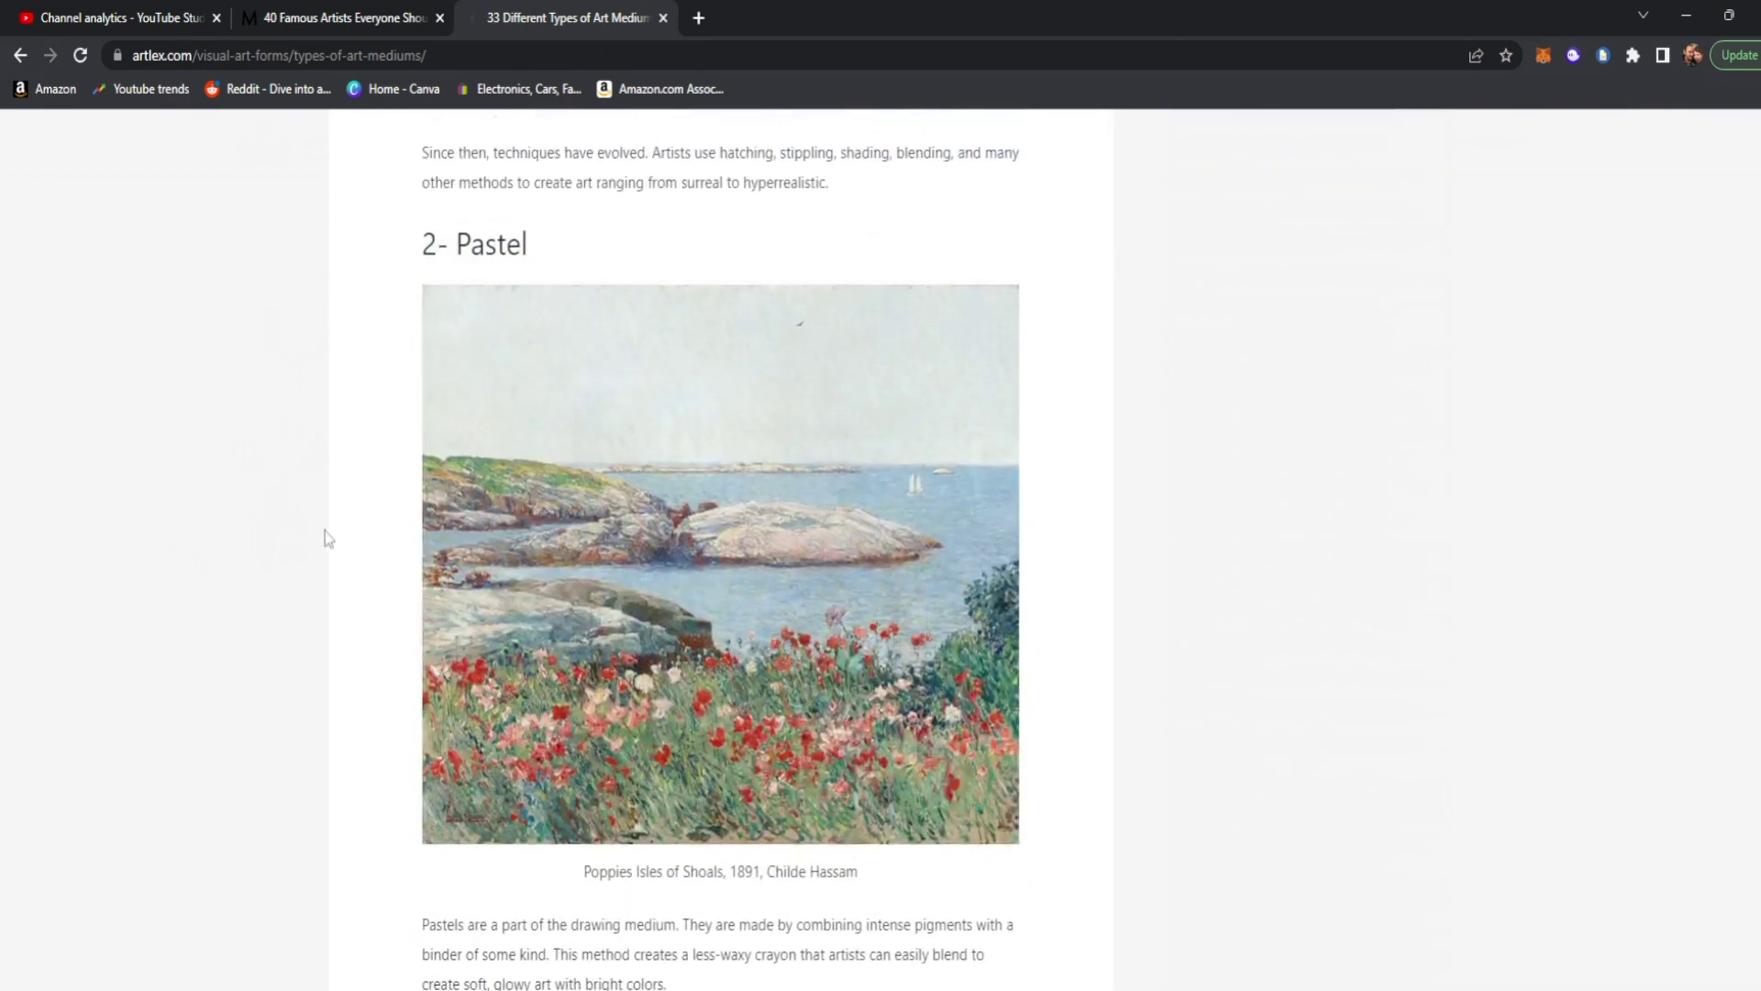
{"action": "scroll", "coordinate": [325, 534], "scroll_direction": "down", "scroll_amount": 18}
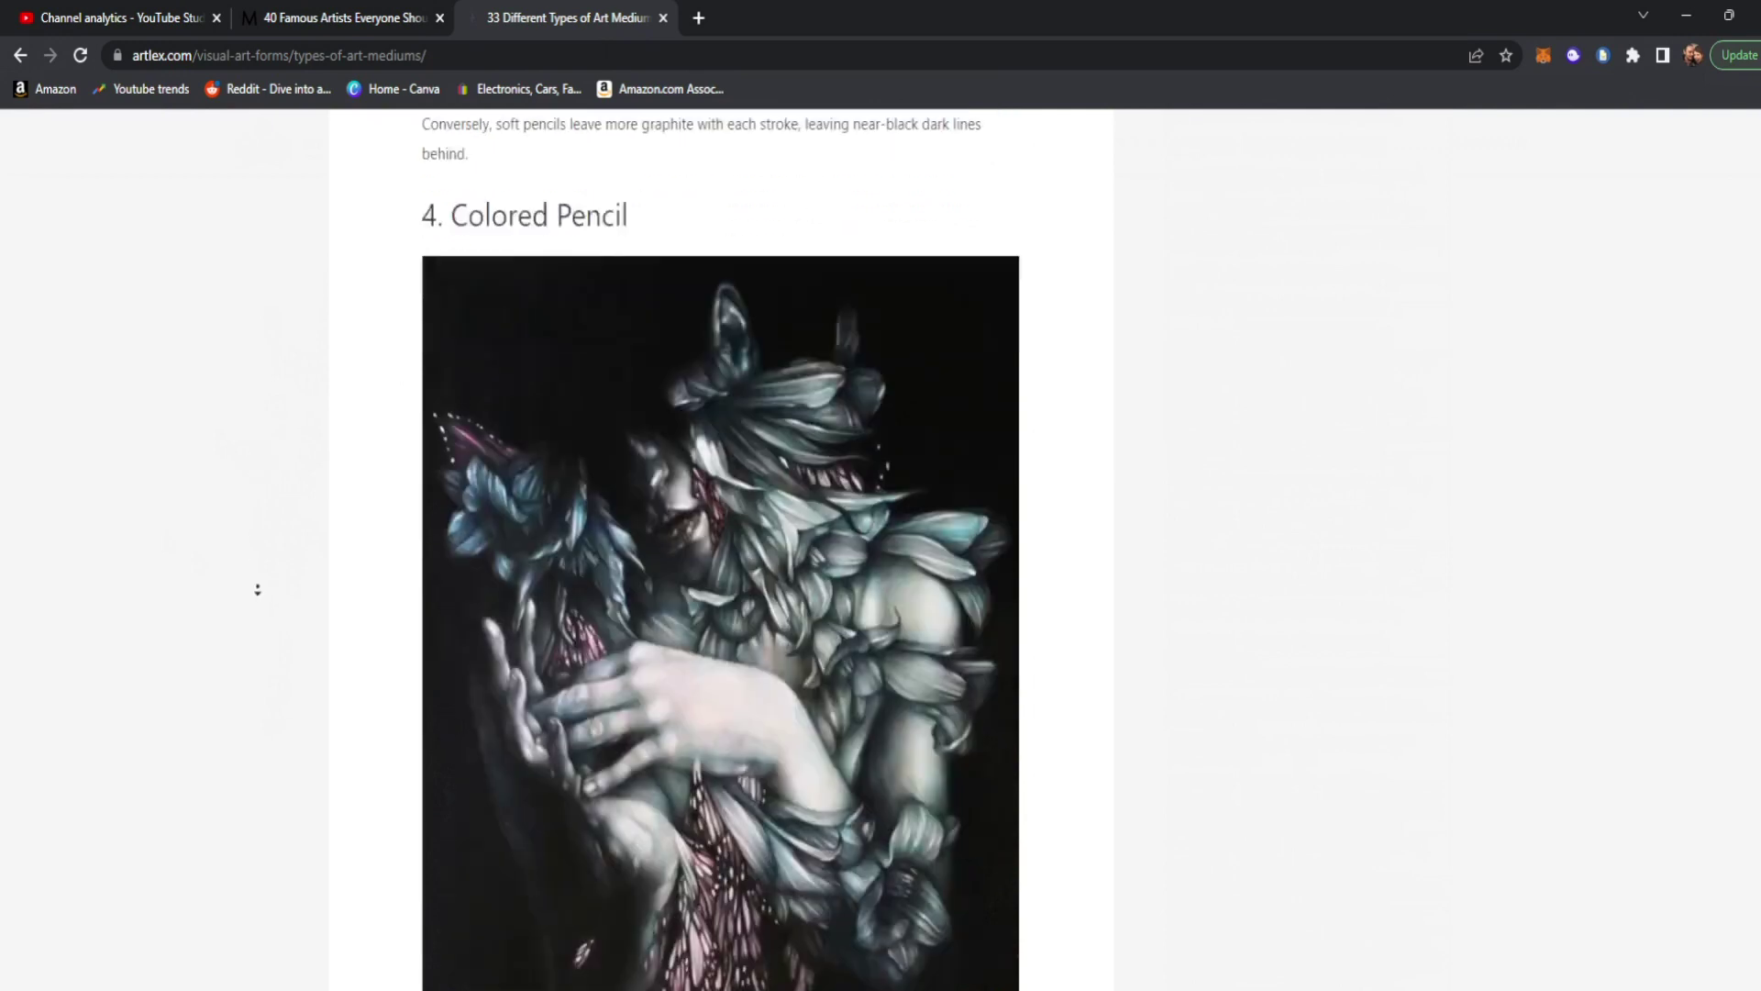
{"action": "scroll", "coordinate": [257, 590], "scroll_direction": "down", "scroll_amount": 12}
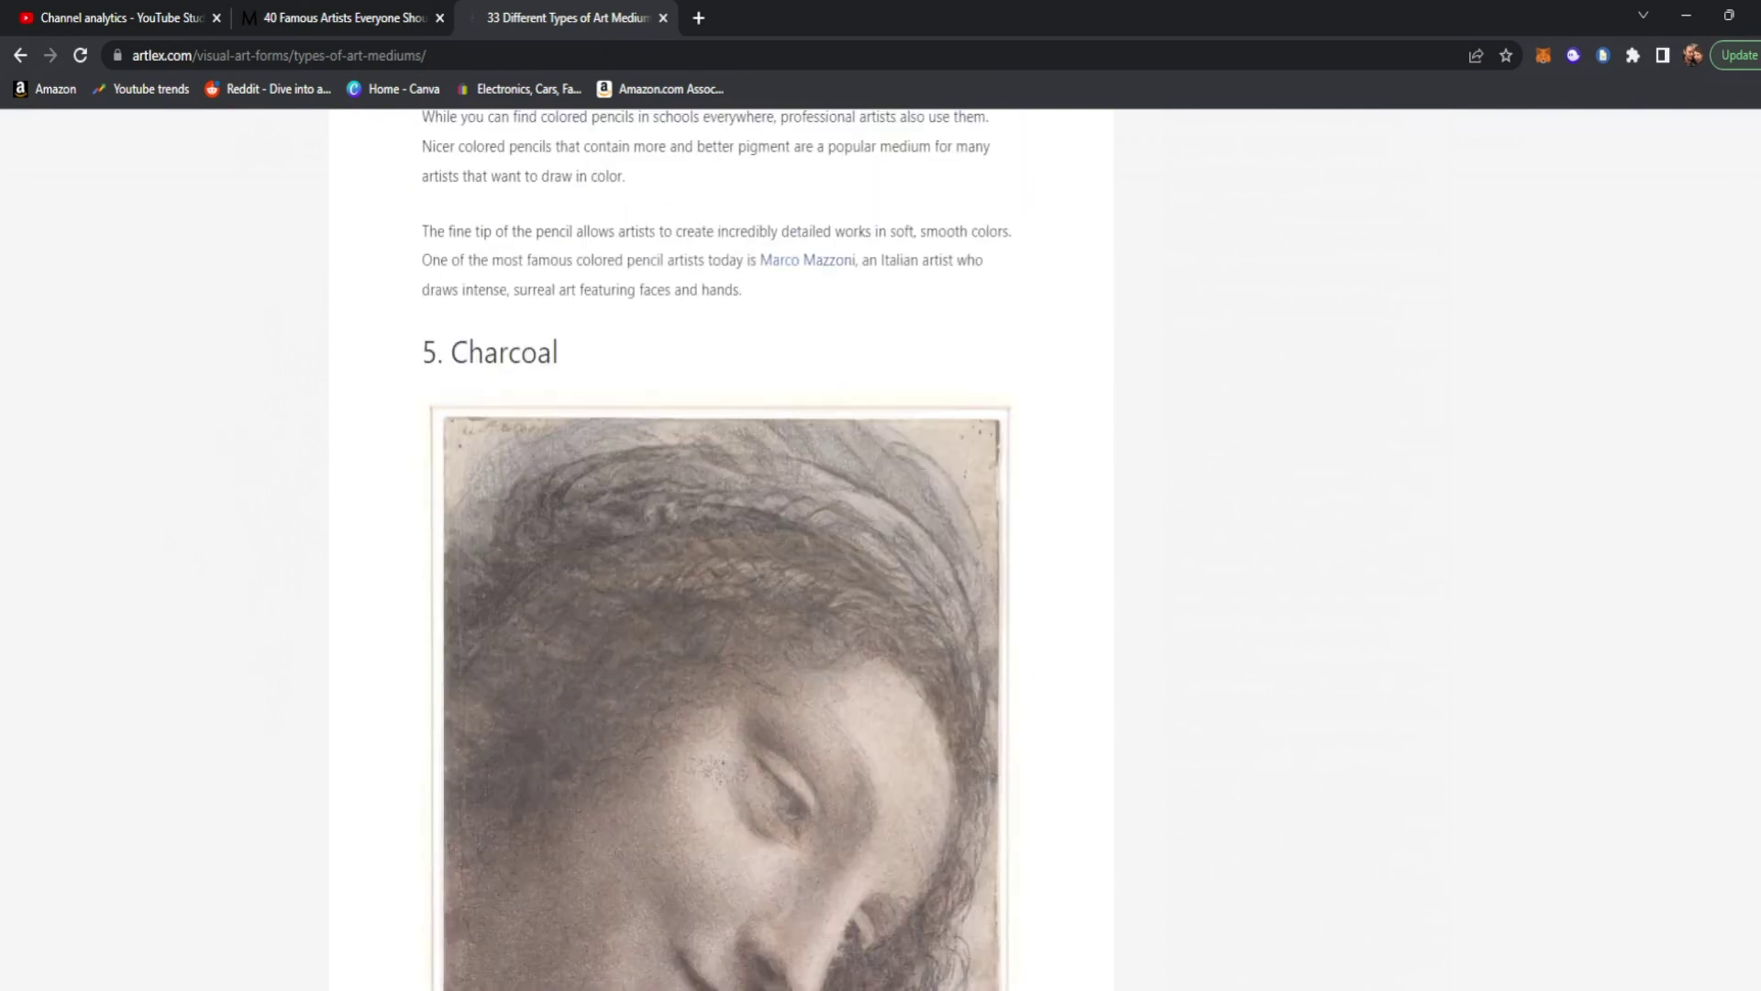
{"action": "left_click", "coordinate": [1055, 945]}
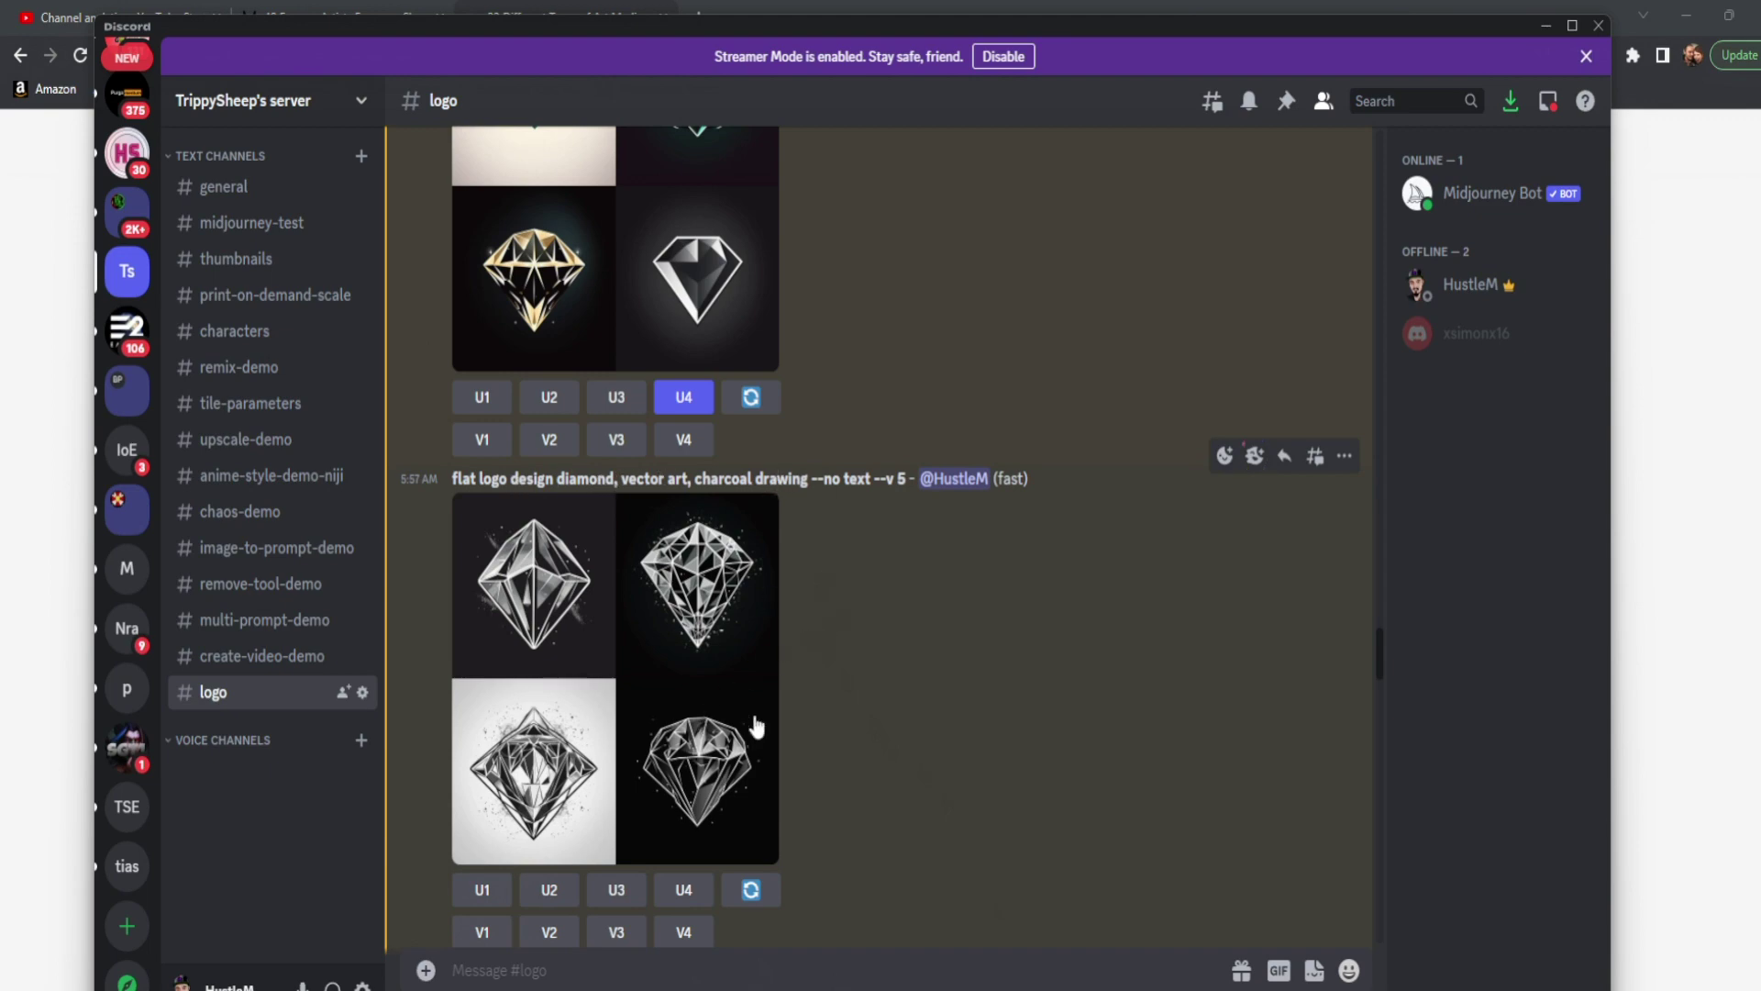
{"action": "left_click", "coordinate": [610, 683]}
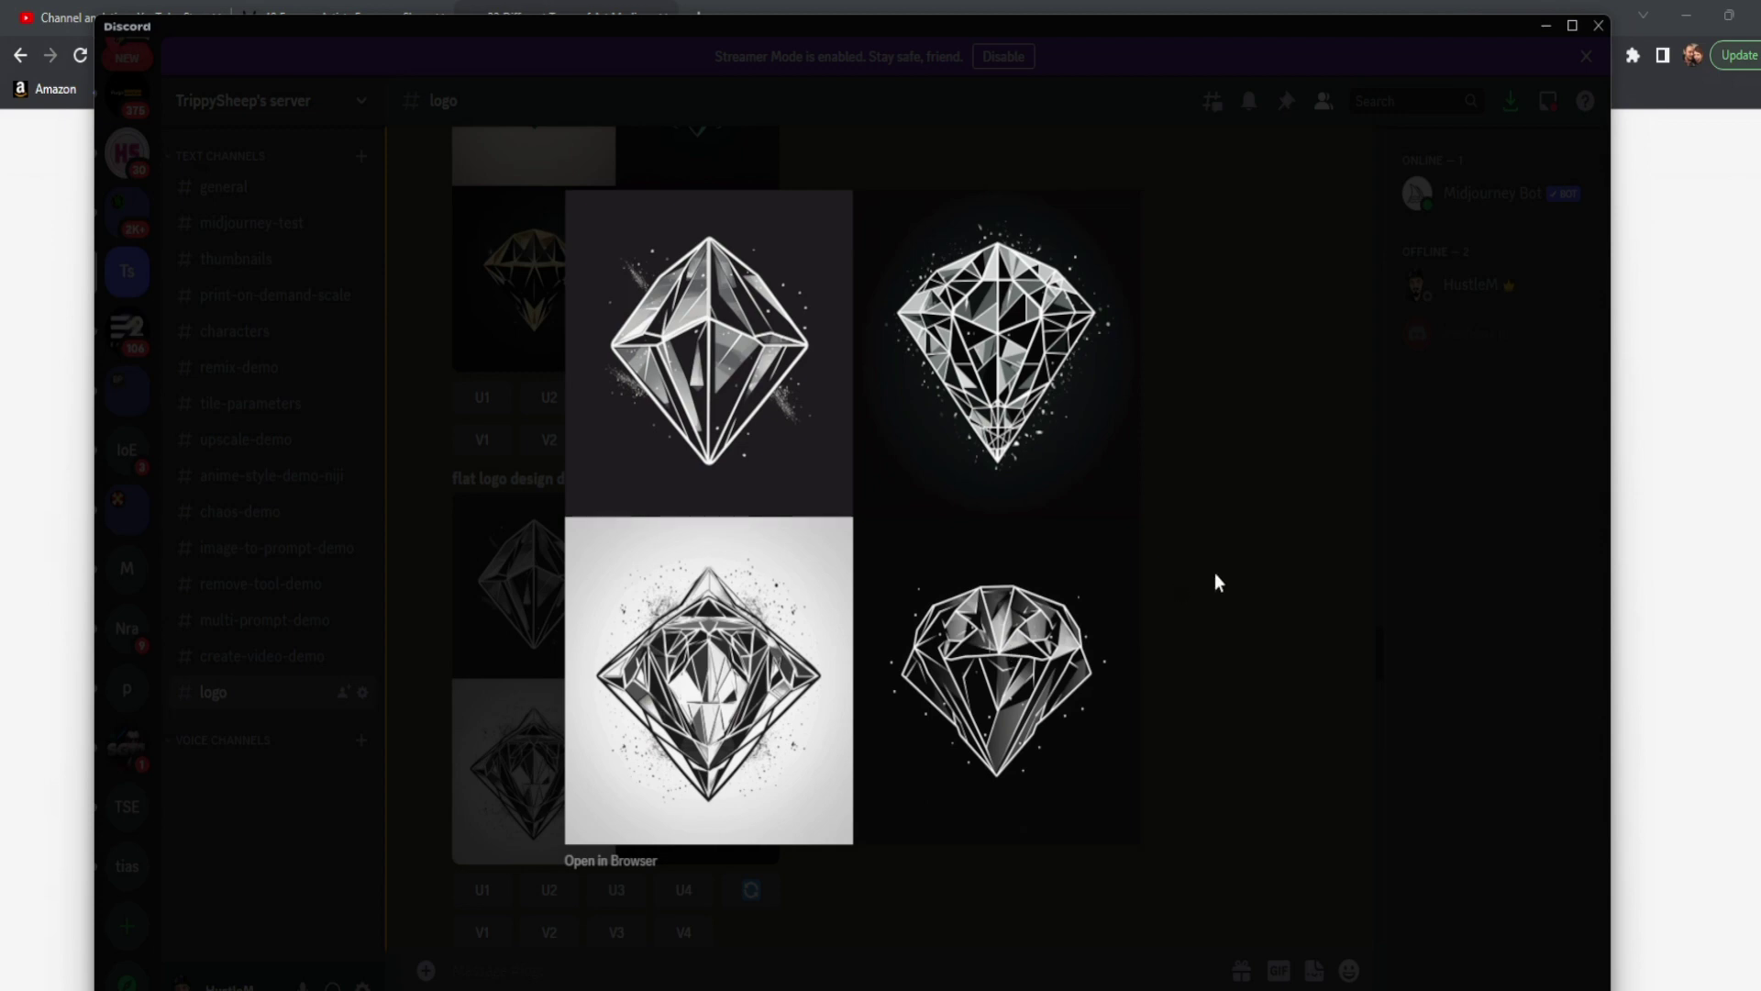
{"action": "left_click", "coordinate": [1240, 566]}
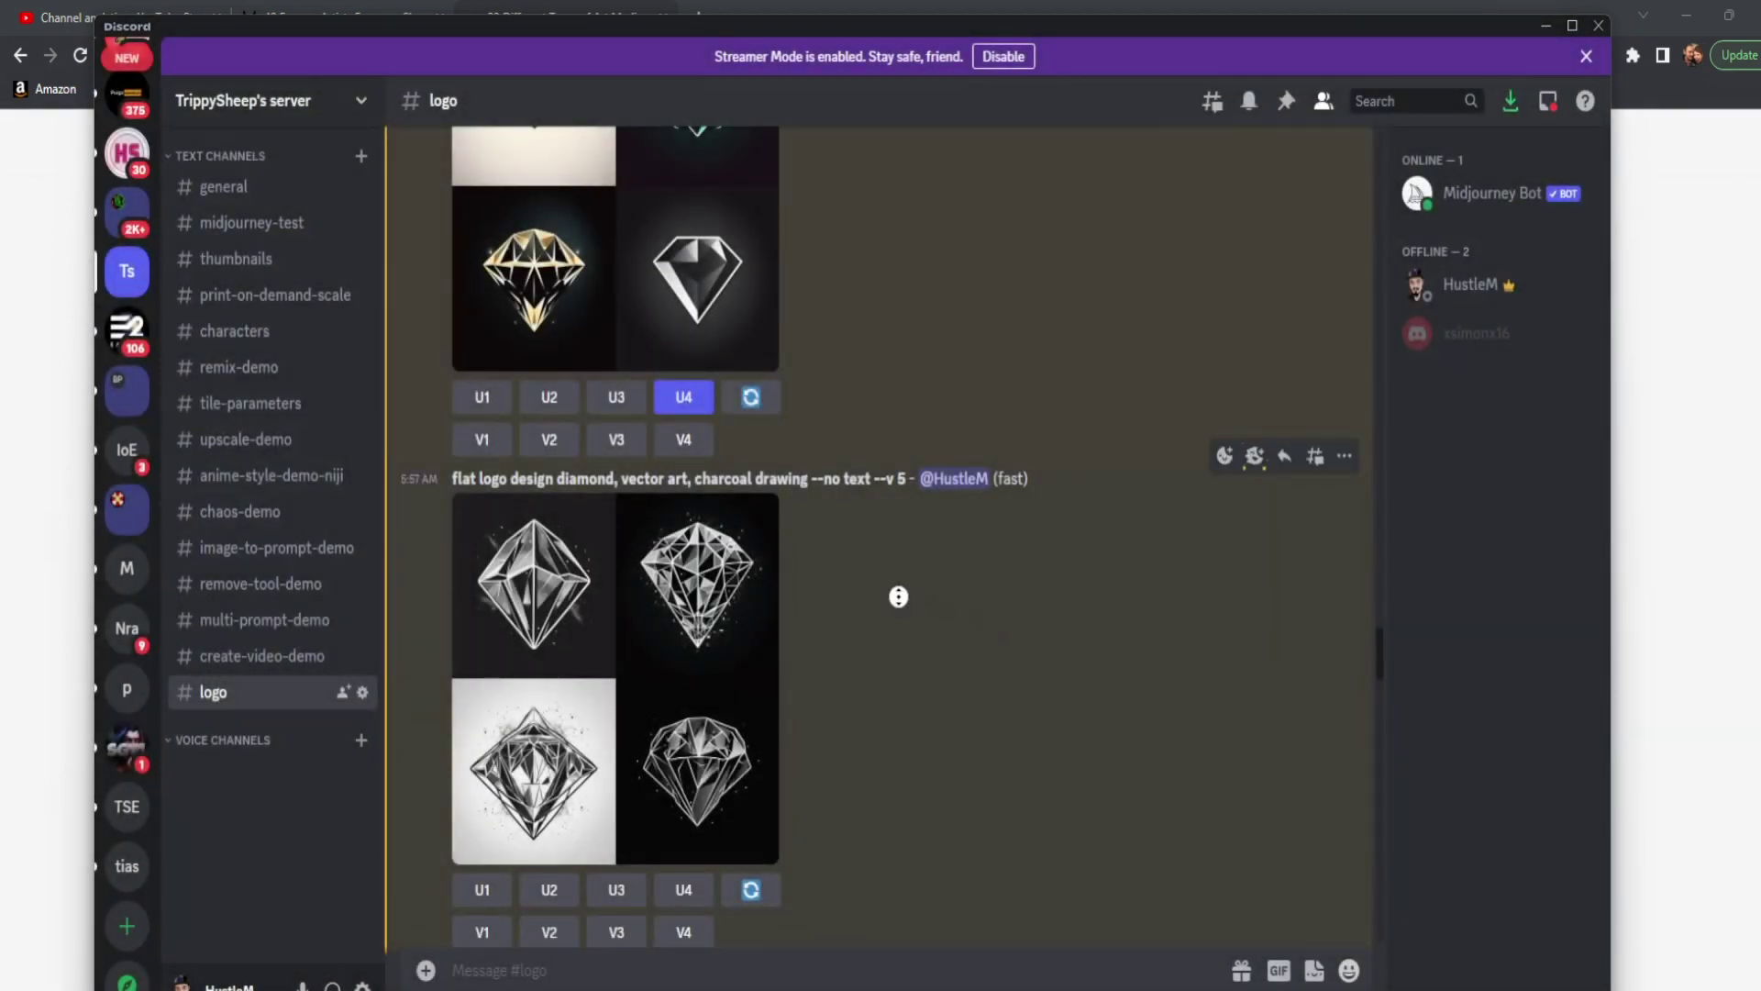
{"action": "scroll", "coordinate": [910, 663], "scroll_direction": "down", "scroll_amount": 5}
{"action": "scroll", "coordinate": [910, 664], "scroll_direction": "down", "scroll_amount": 2}
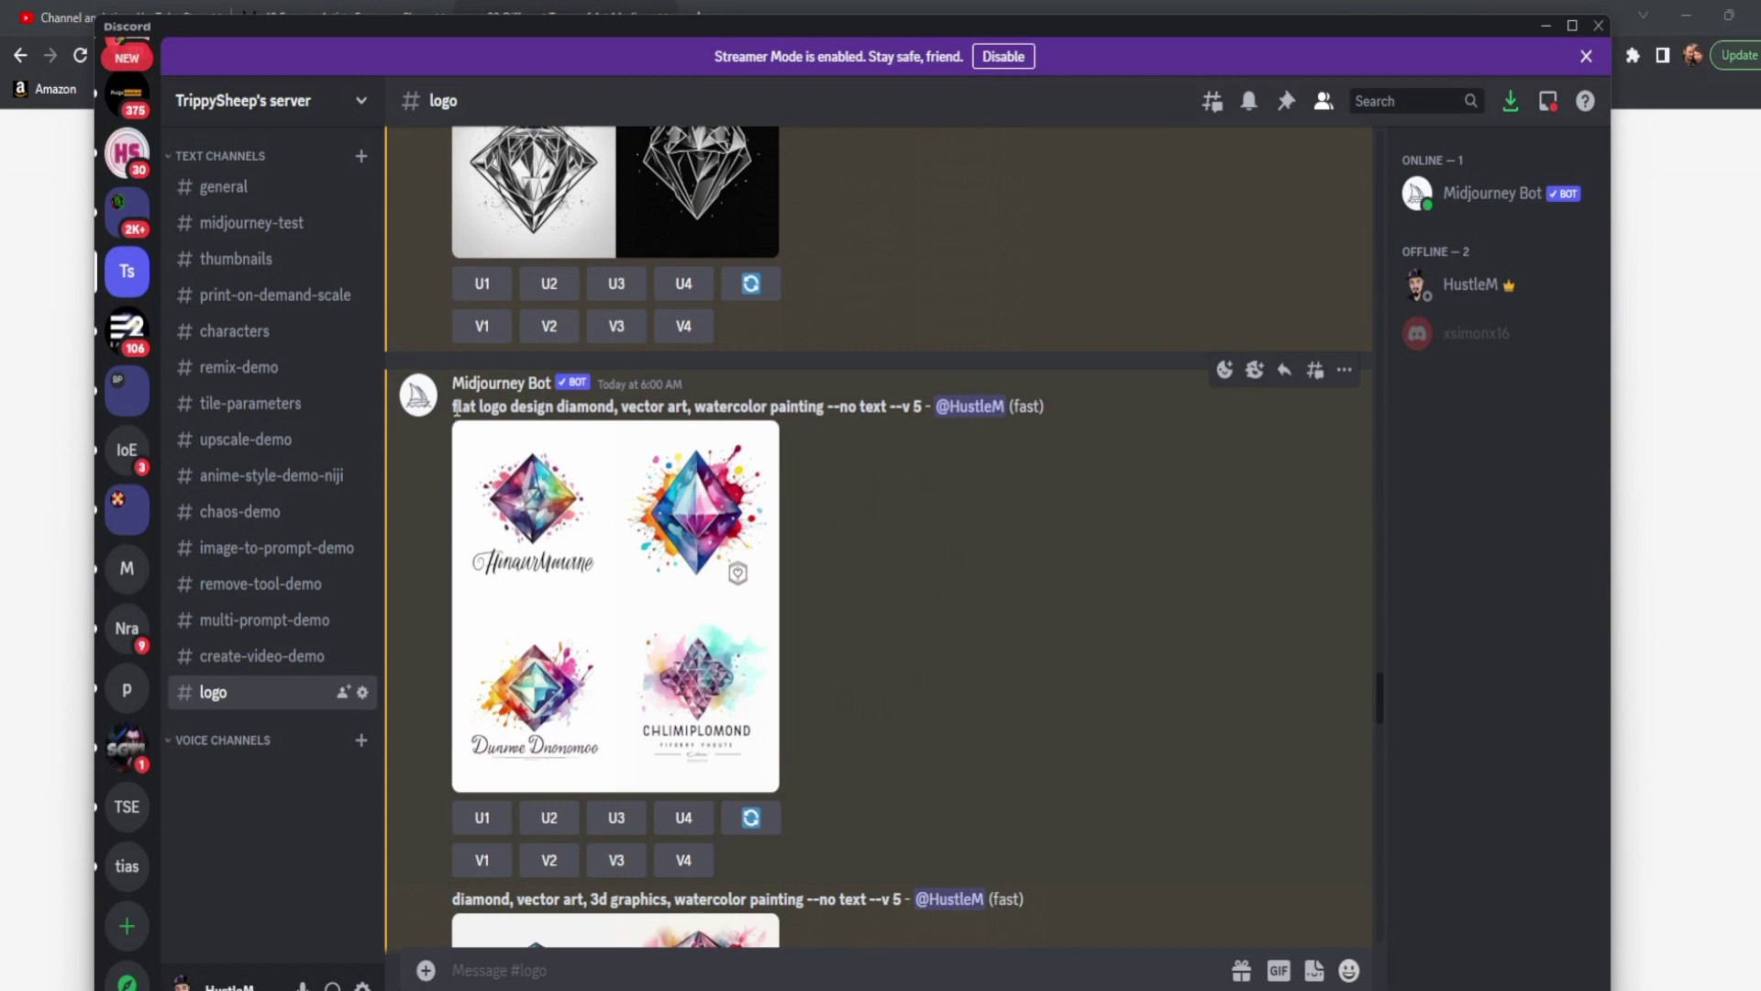
{"action": "left_click", "coordinate": [684, 512]}
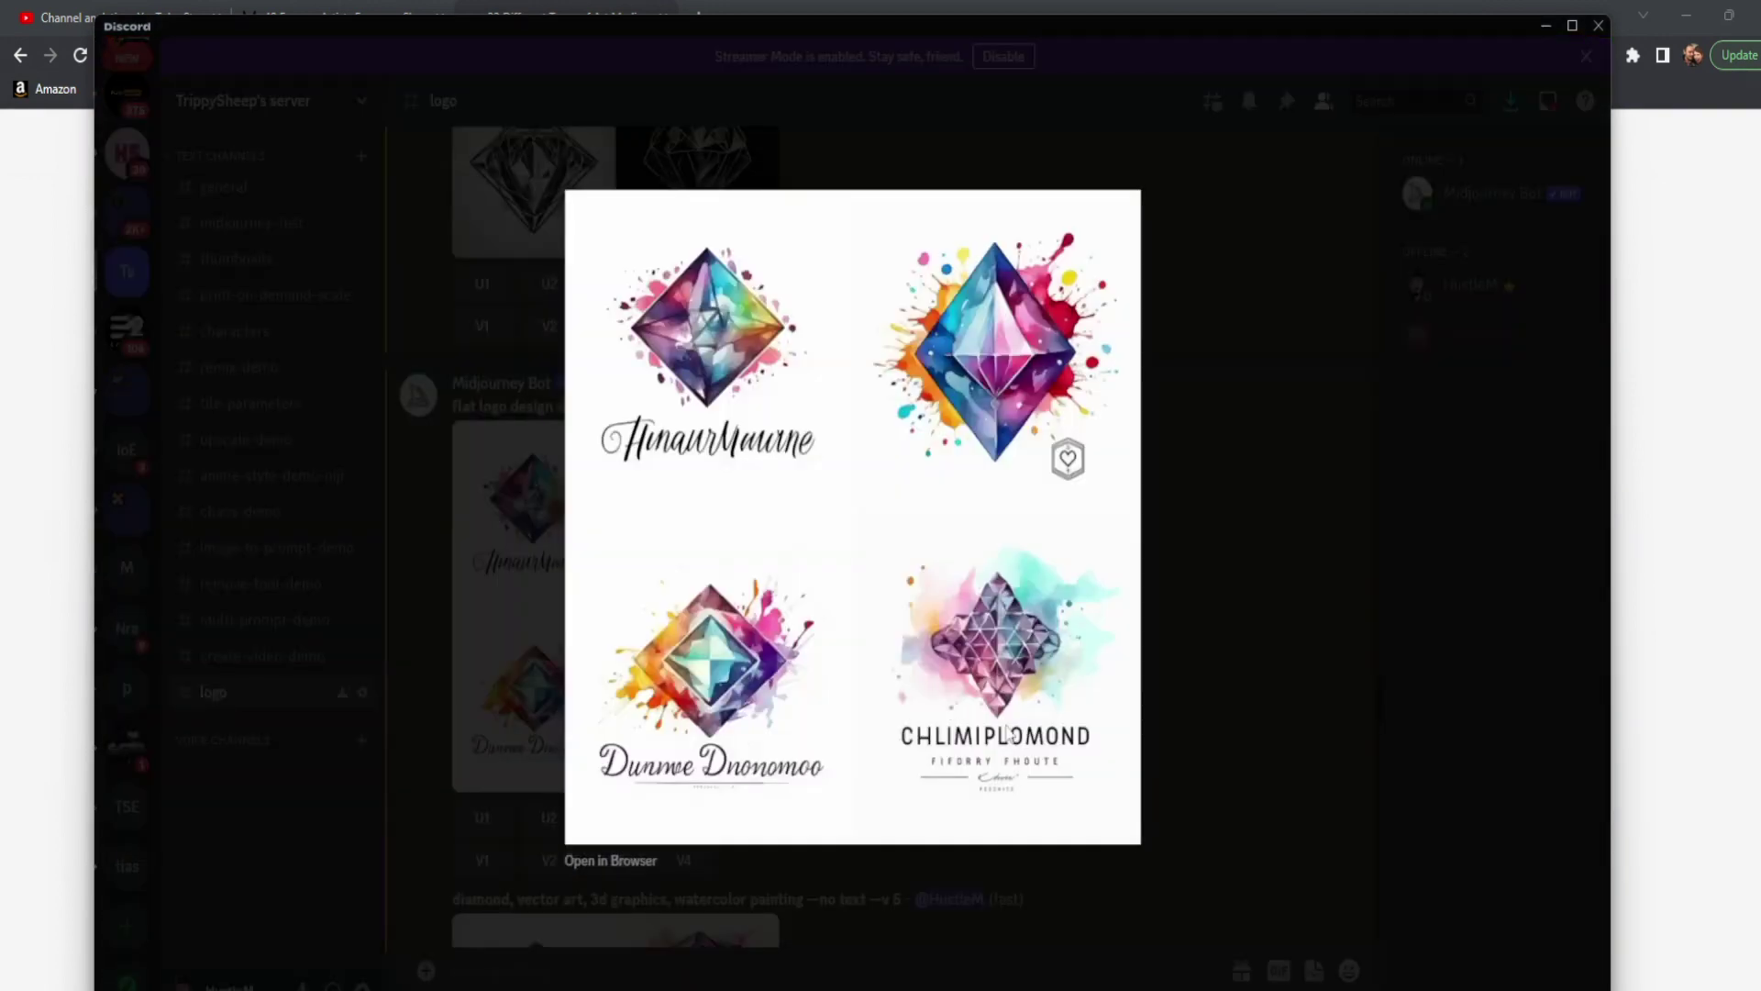
{"action": "left_click", "coordinate": [1251, 619]}
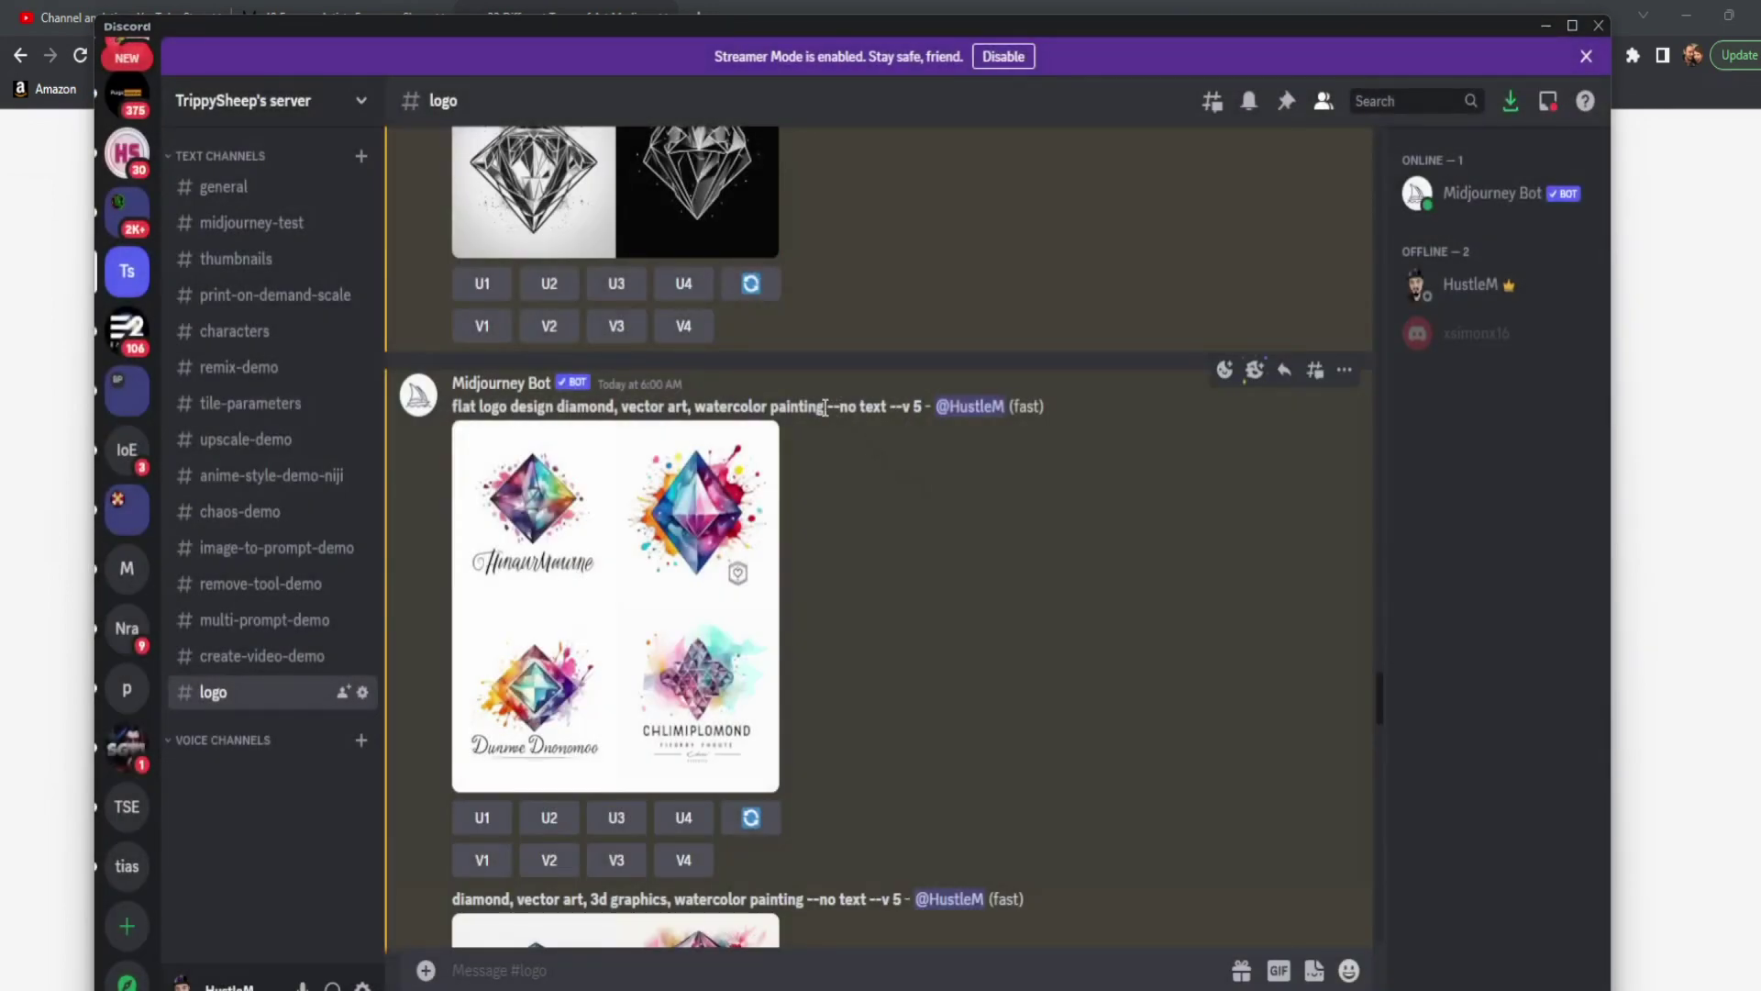
{"action": "left_click_drag", "start_coordinate": [826, 407], "coordinate": [894, 410]}
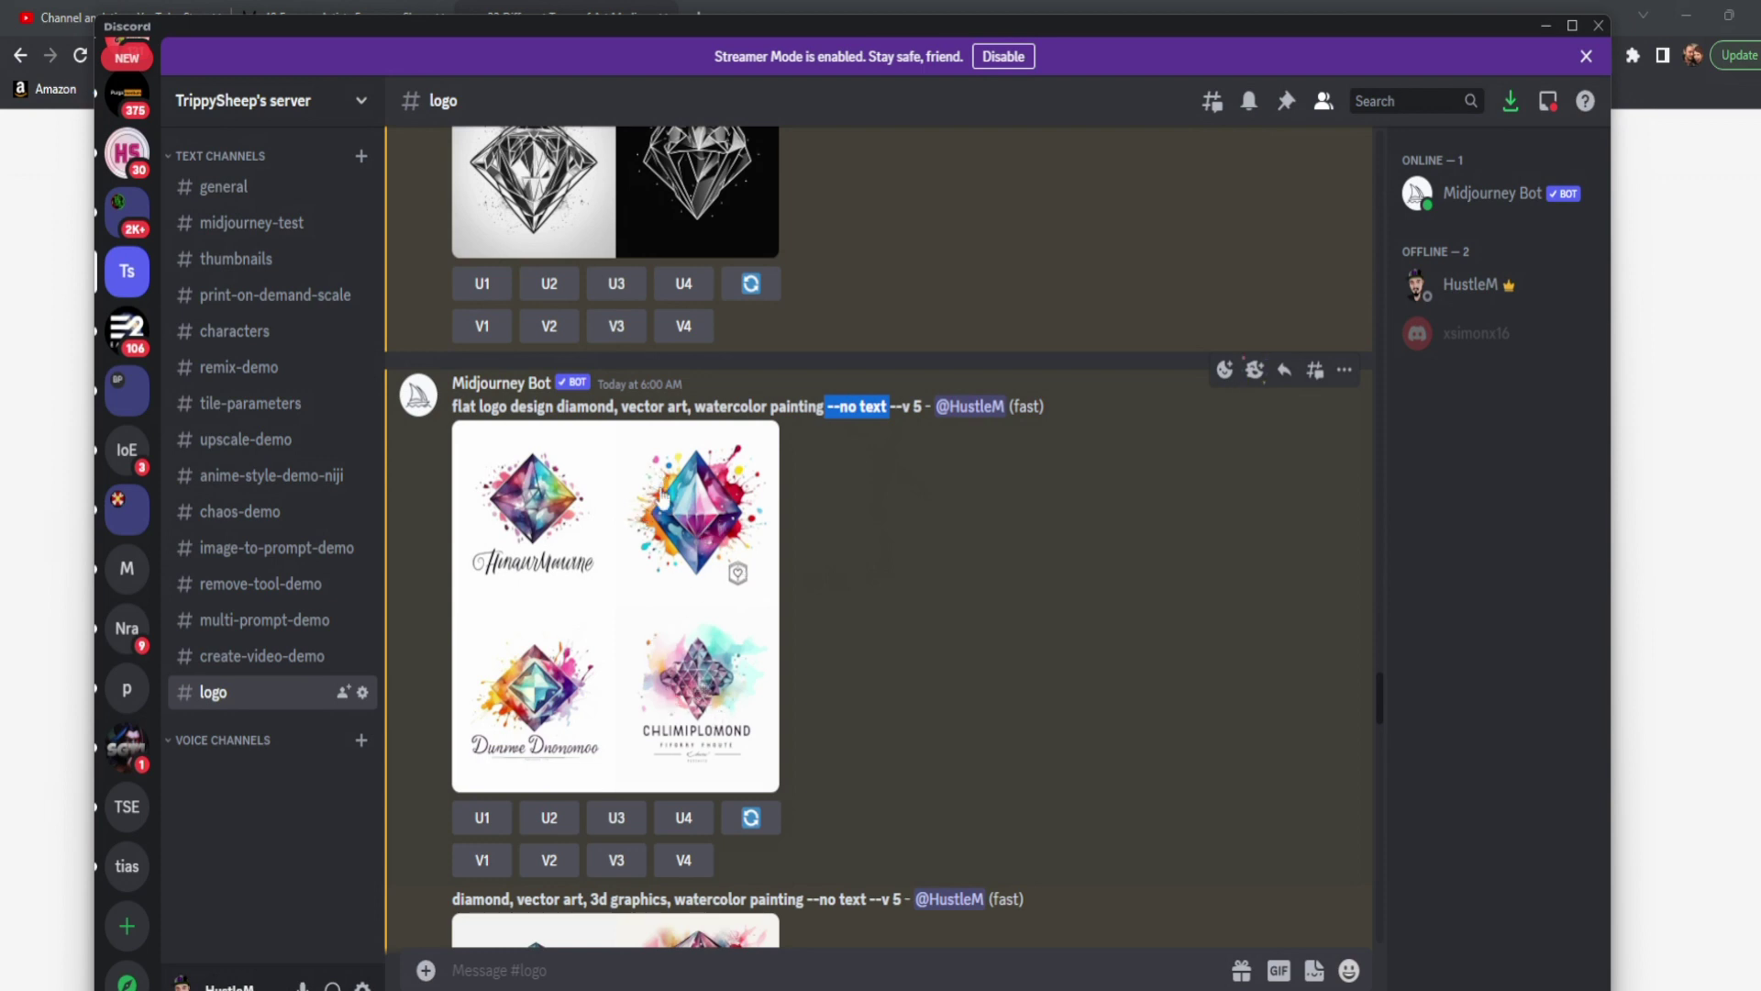
{"action": "left_click", "coordinate": [1015, 607]}
{"action": "scroll", "coordinate": [1014, 608], "scroll_direction": "down", "scroll_amount": 1}
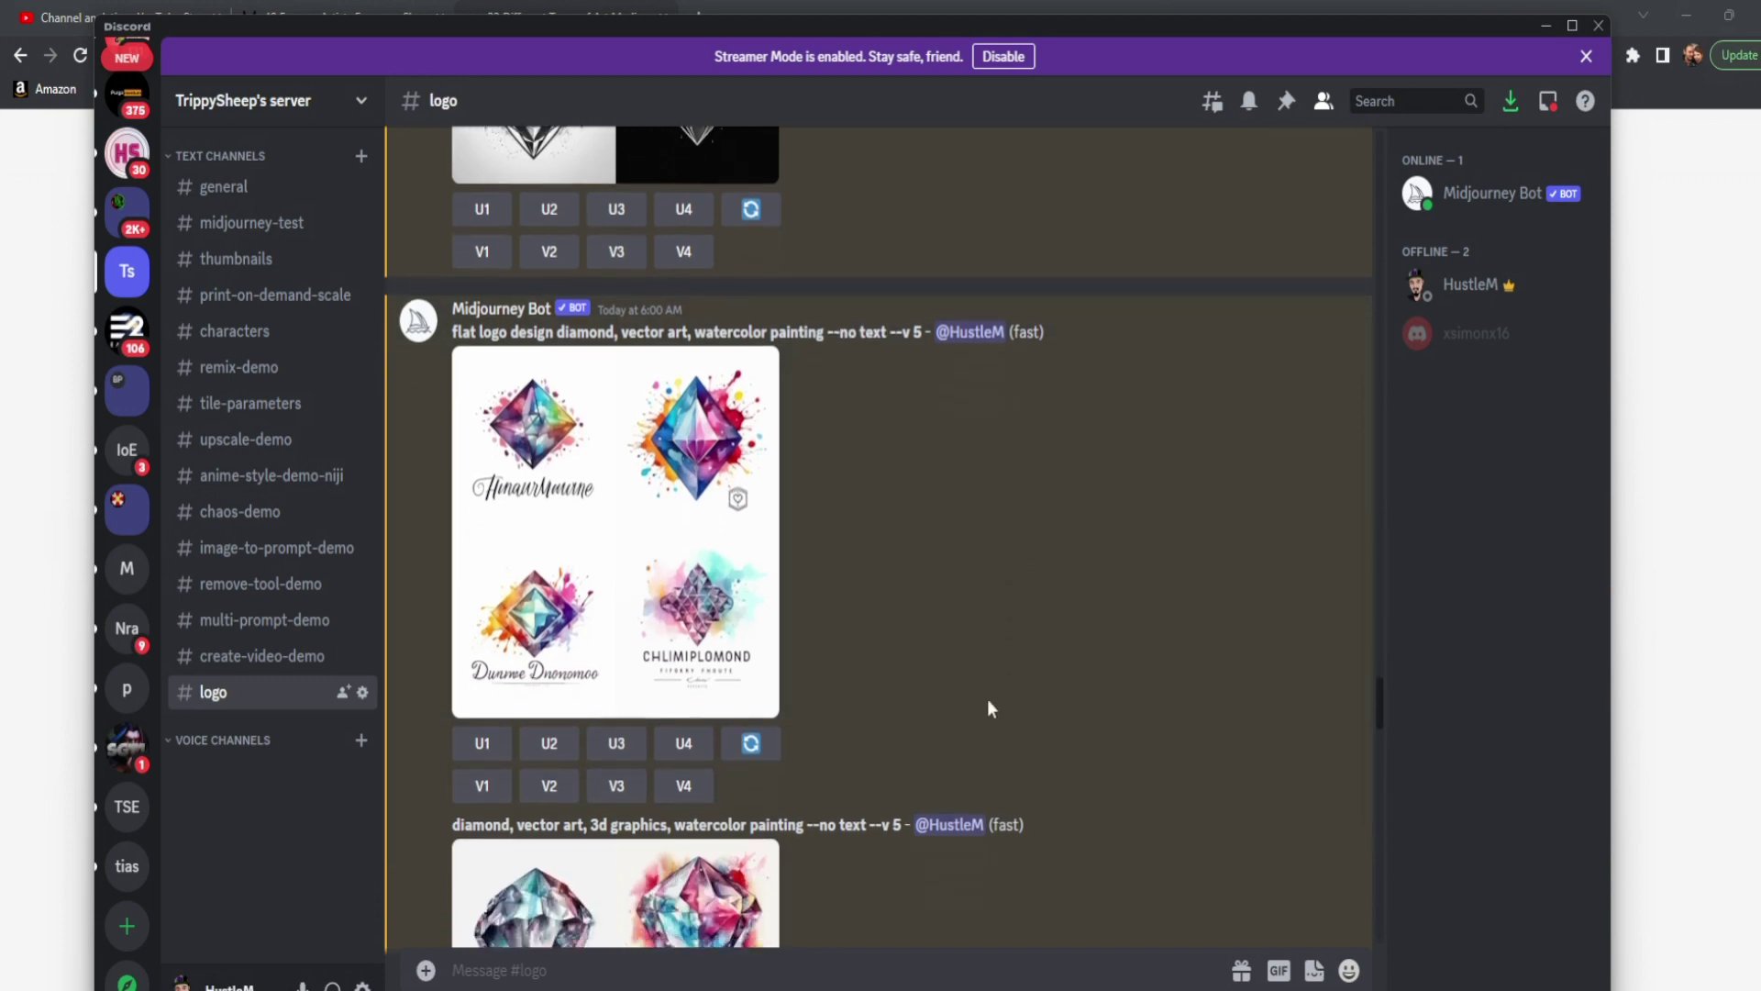
{"action": "scroll", "coordinate": [987, 699], "scroll_direction": "up", "scroll_amount": 1}
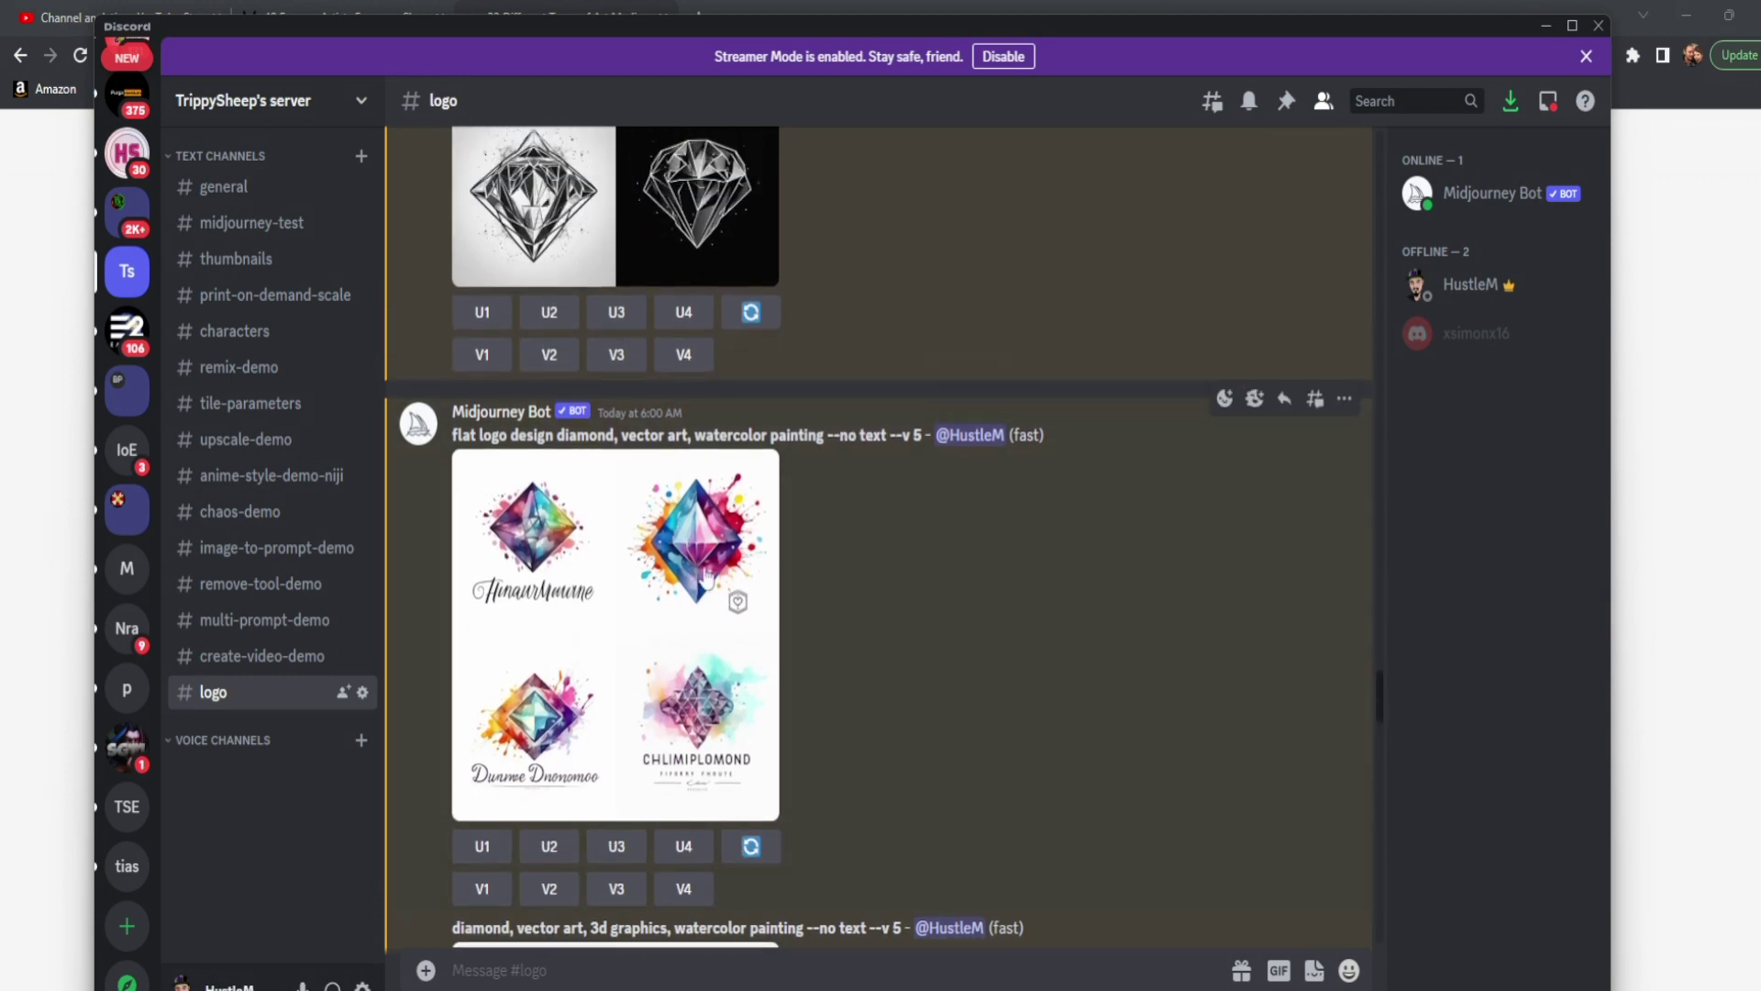
{"action": "left_click", "coordinate": [547, 891]}
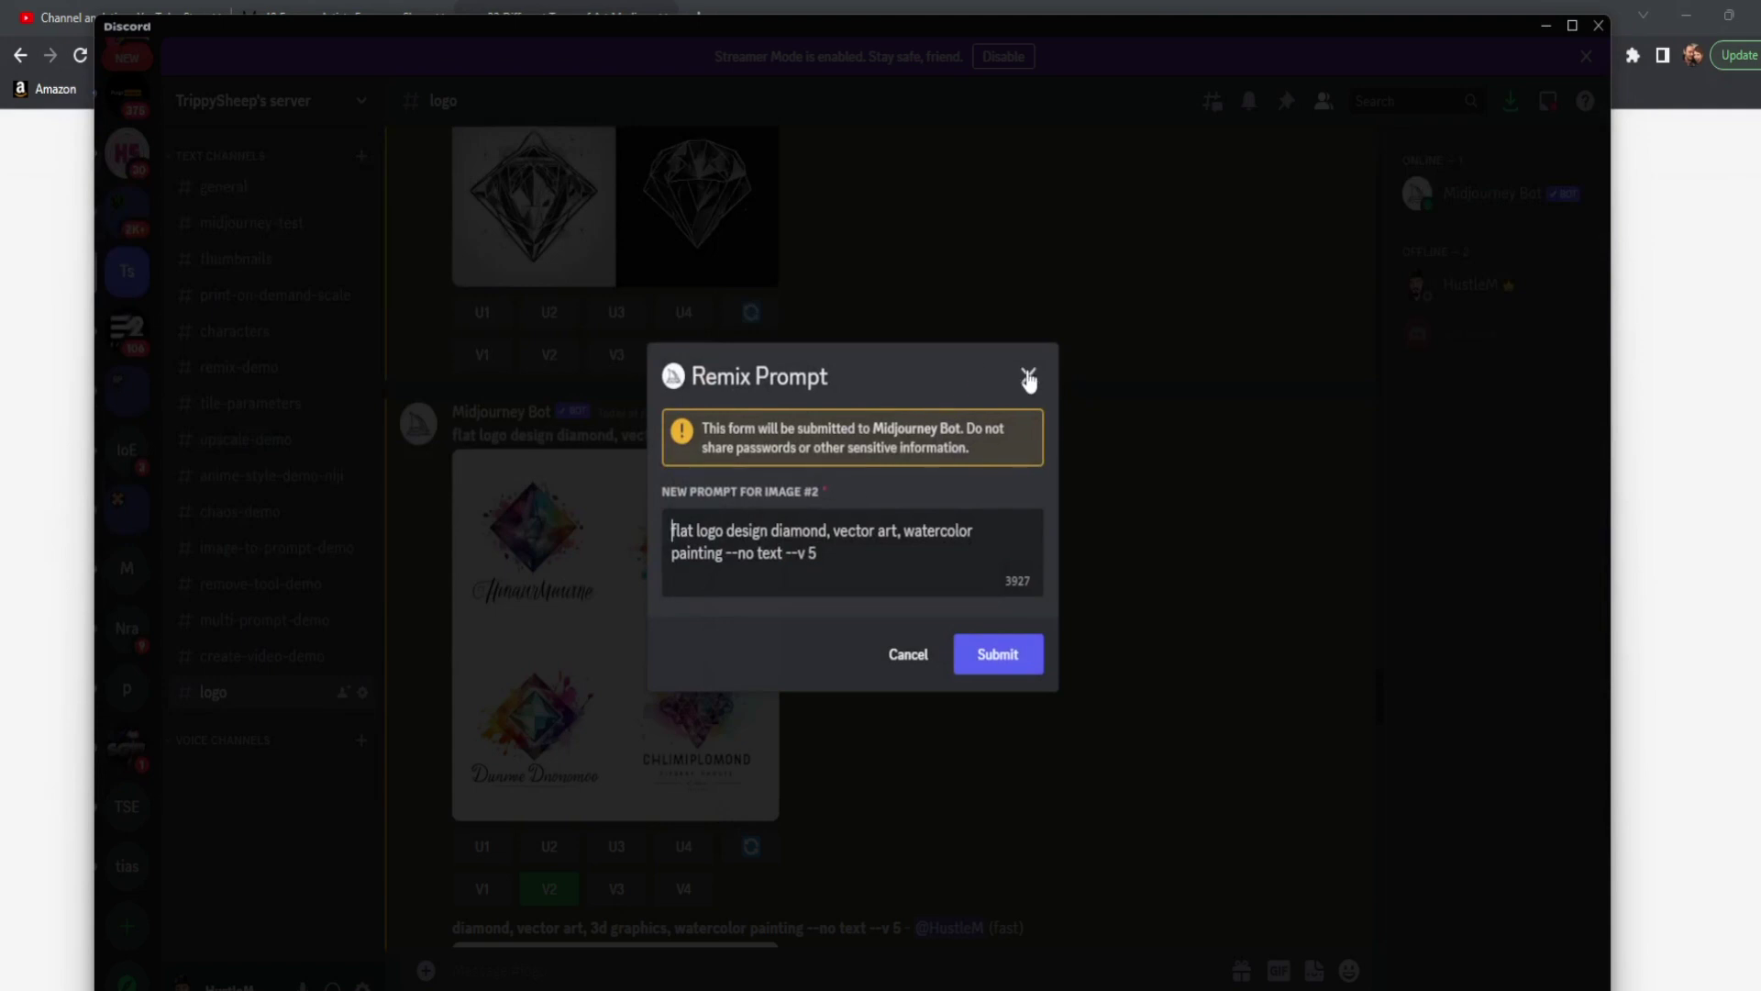
Dismiss the remix prompt, view the watercolor diamond grid enlarged, then close it back to chat
{"action": "left_click", "coordinate": [1028, 377]}
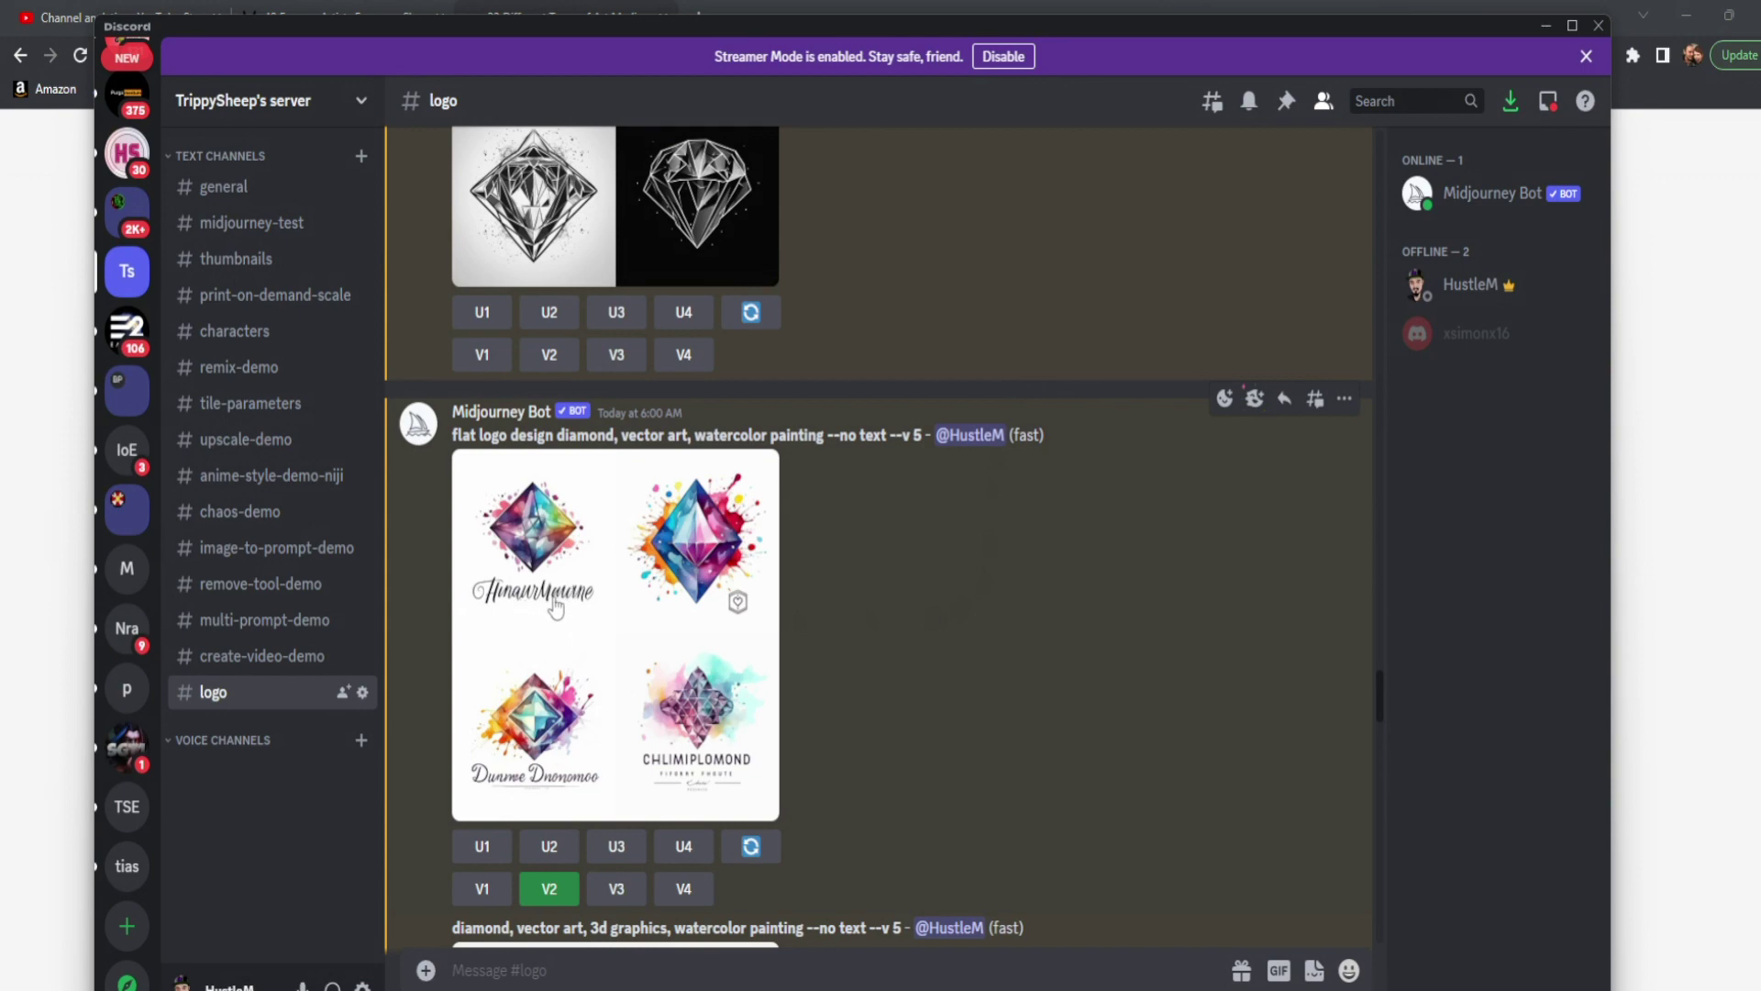
{"action": "left_click", "coordinate": [564, 672]}
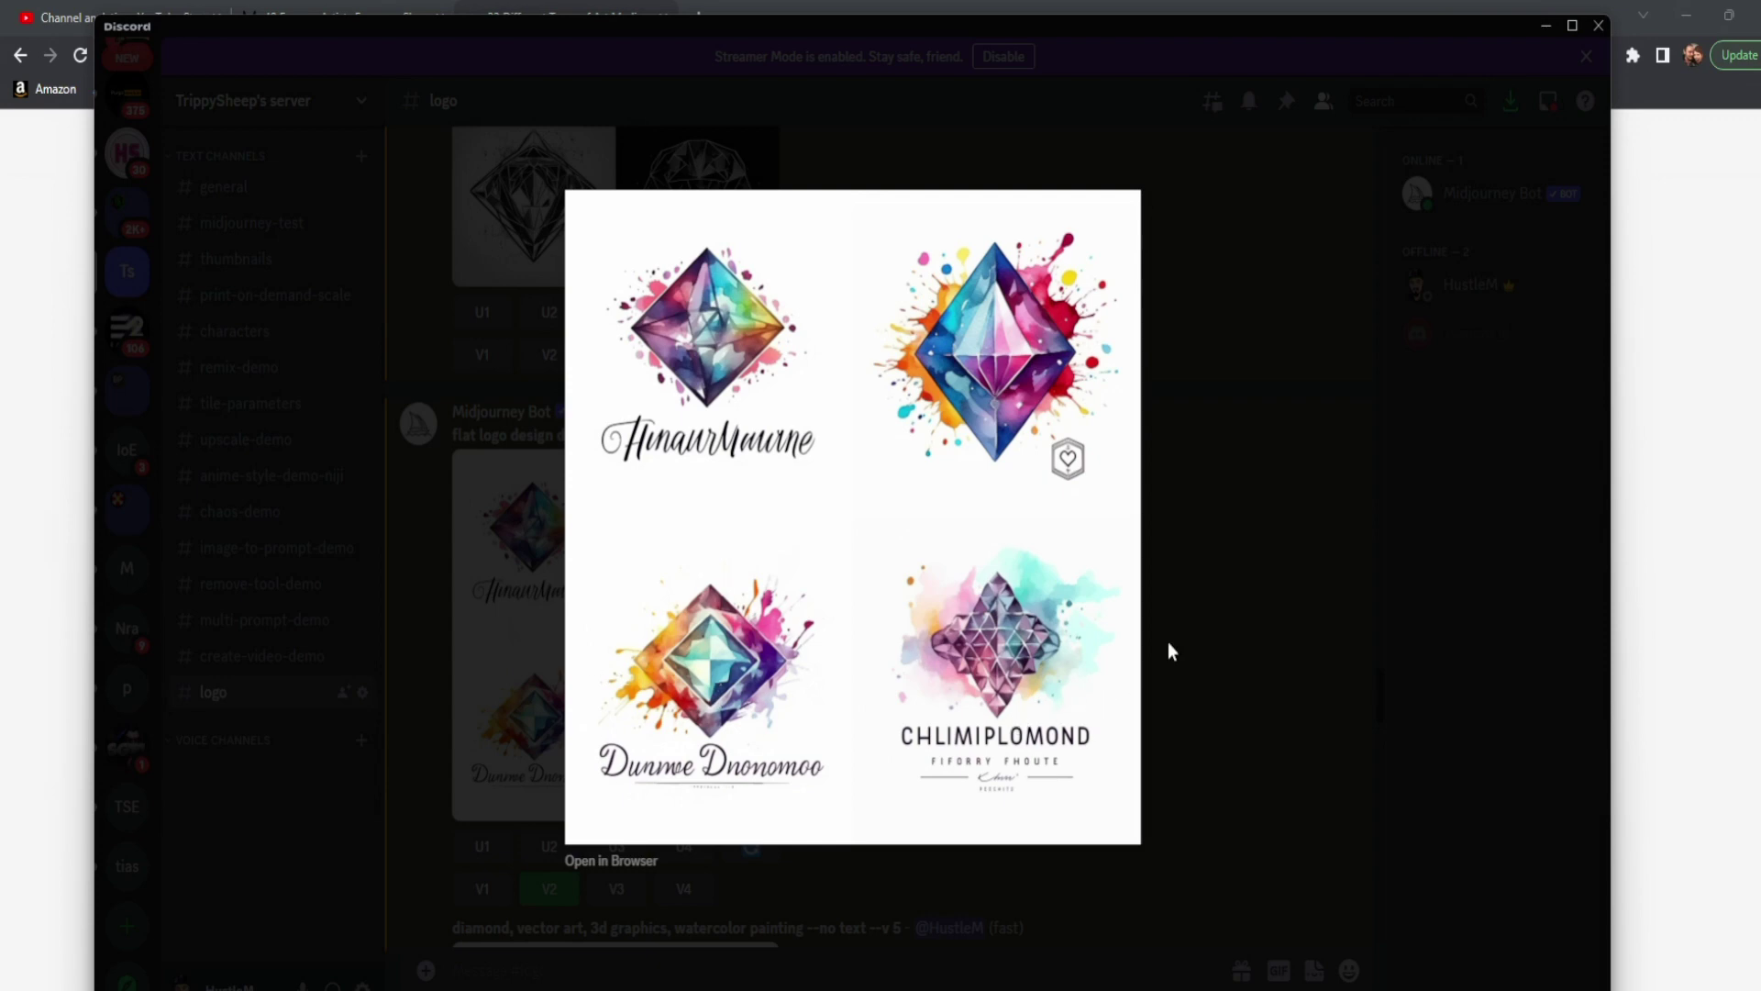
{"action": "left_click", "coordinate": [1196, 609]}
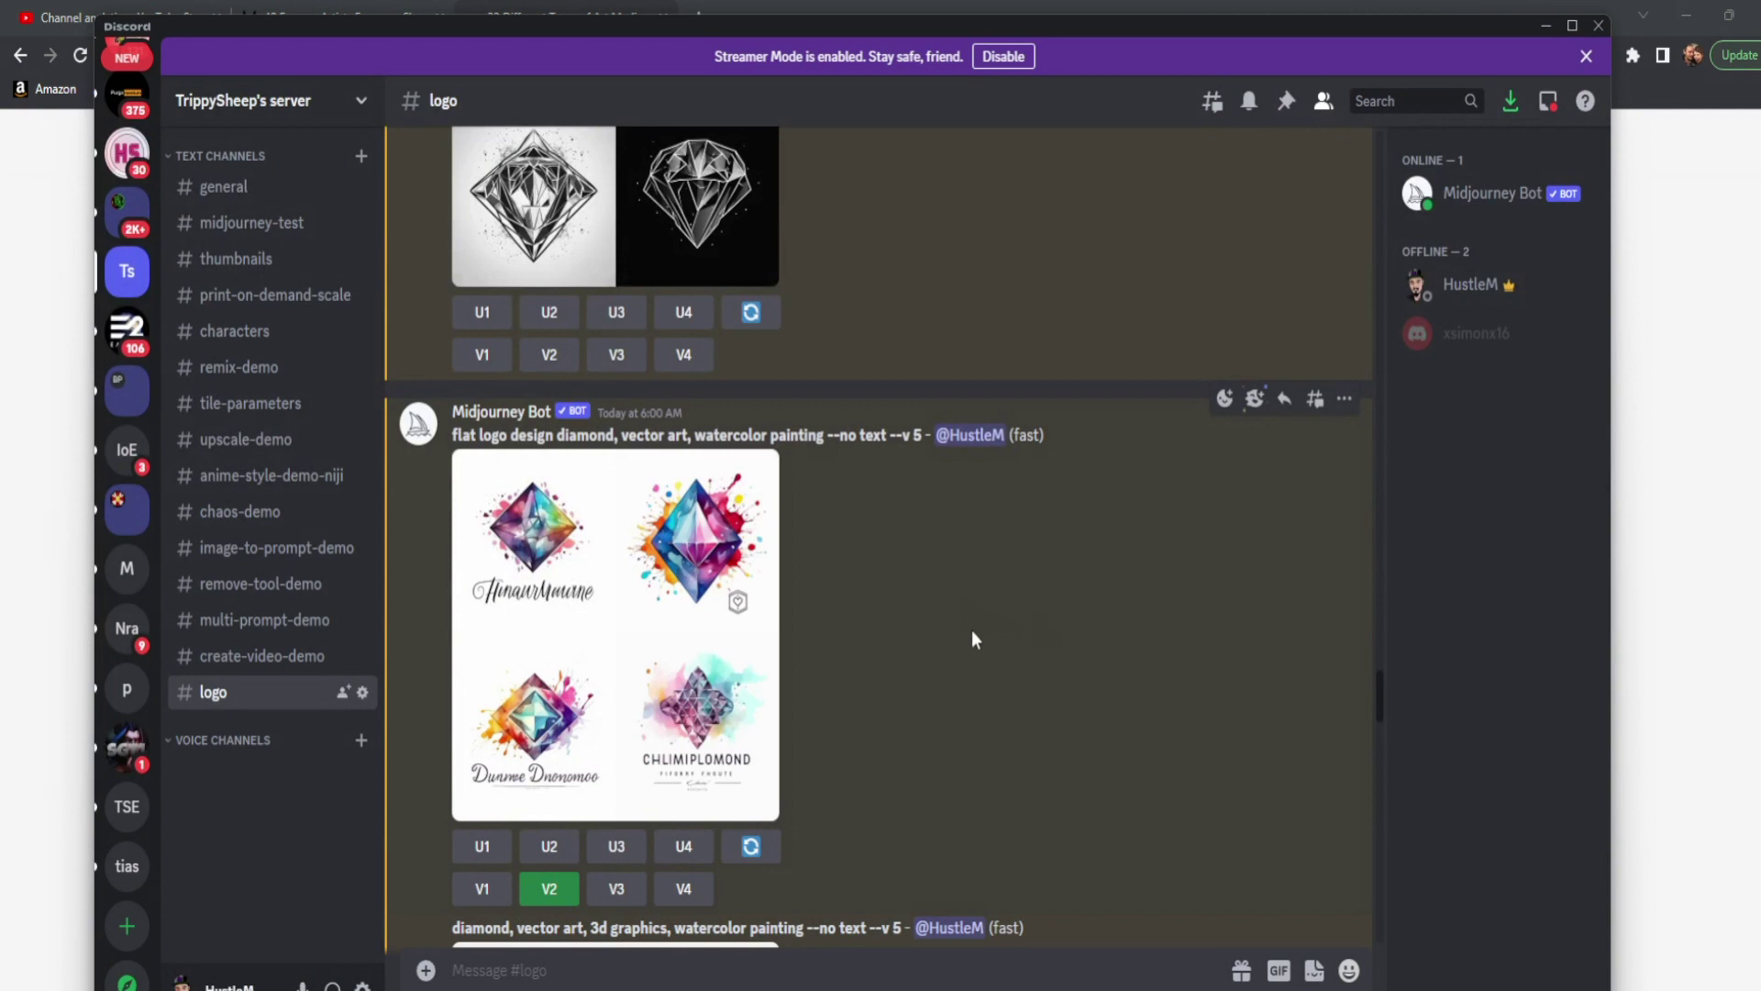
{"action": "middle_click", "coordinate": [975, 640]}
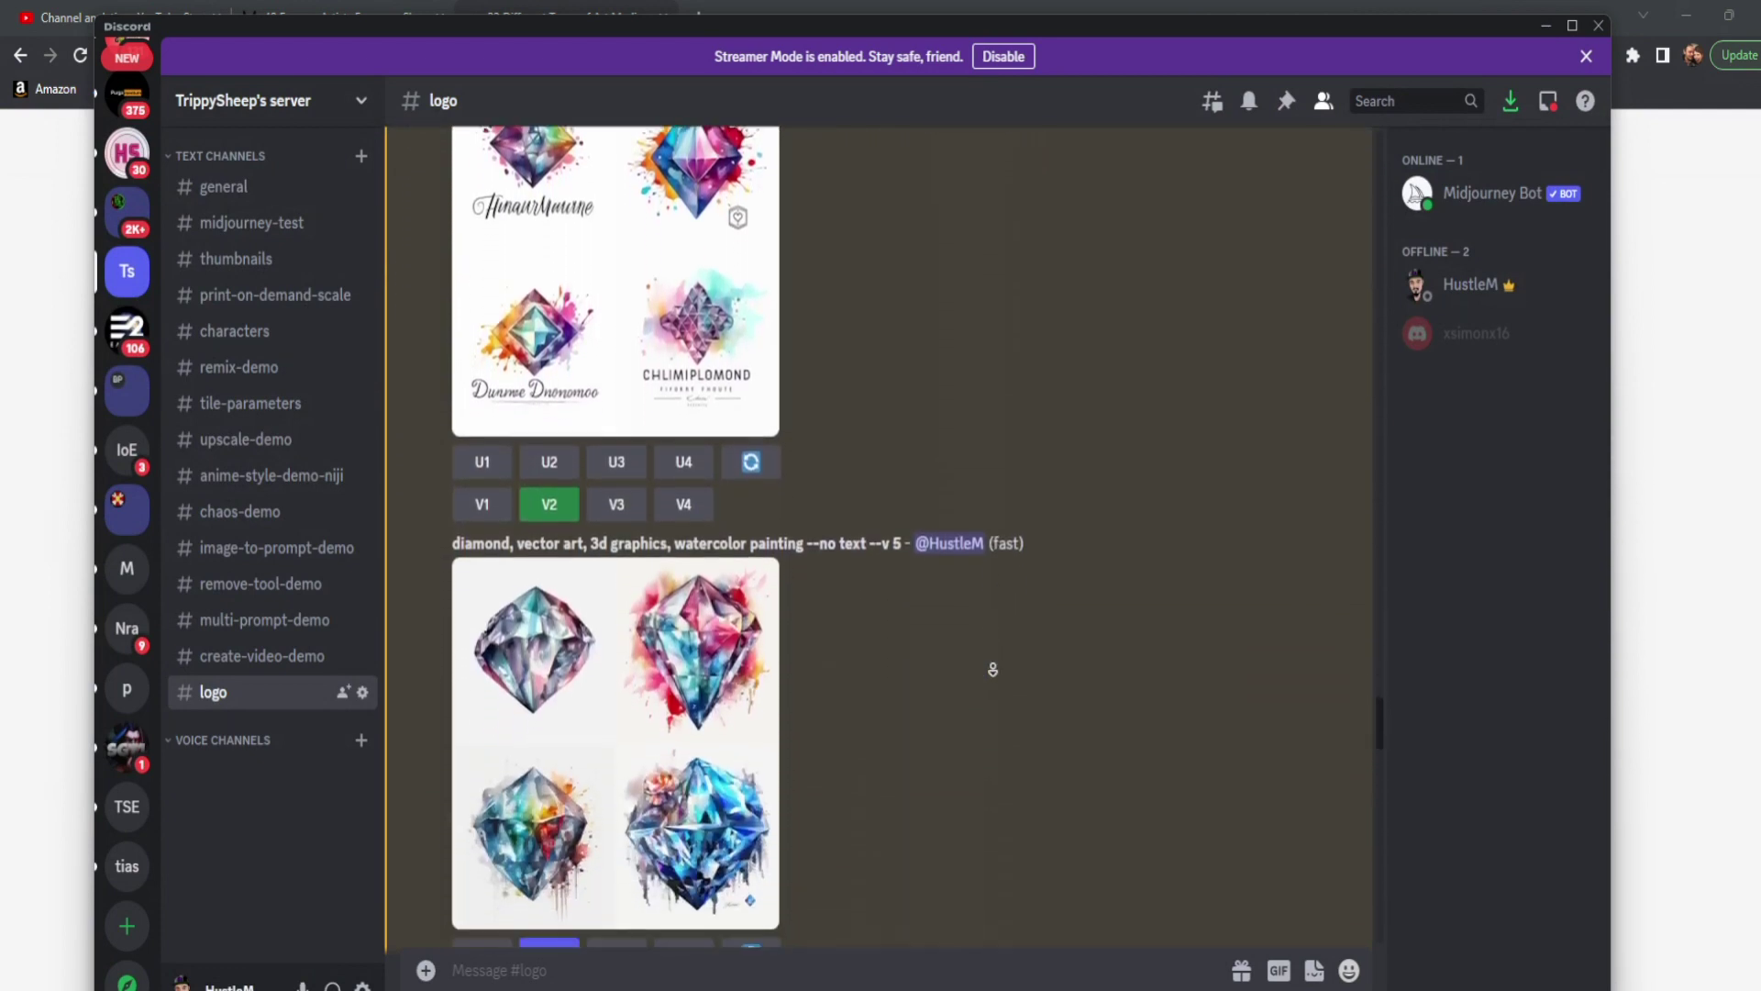
{"action": "left_click_drag", "start_coordinate": [591, 469], "coordinate": [670, 470]}
{"action": "left_click", "coordinate": [888, 620]}
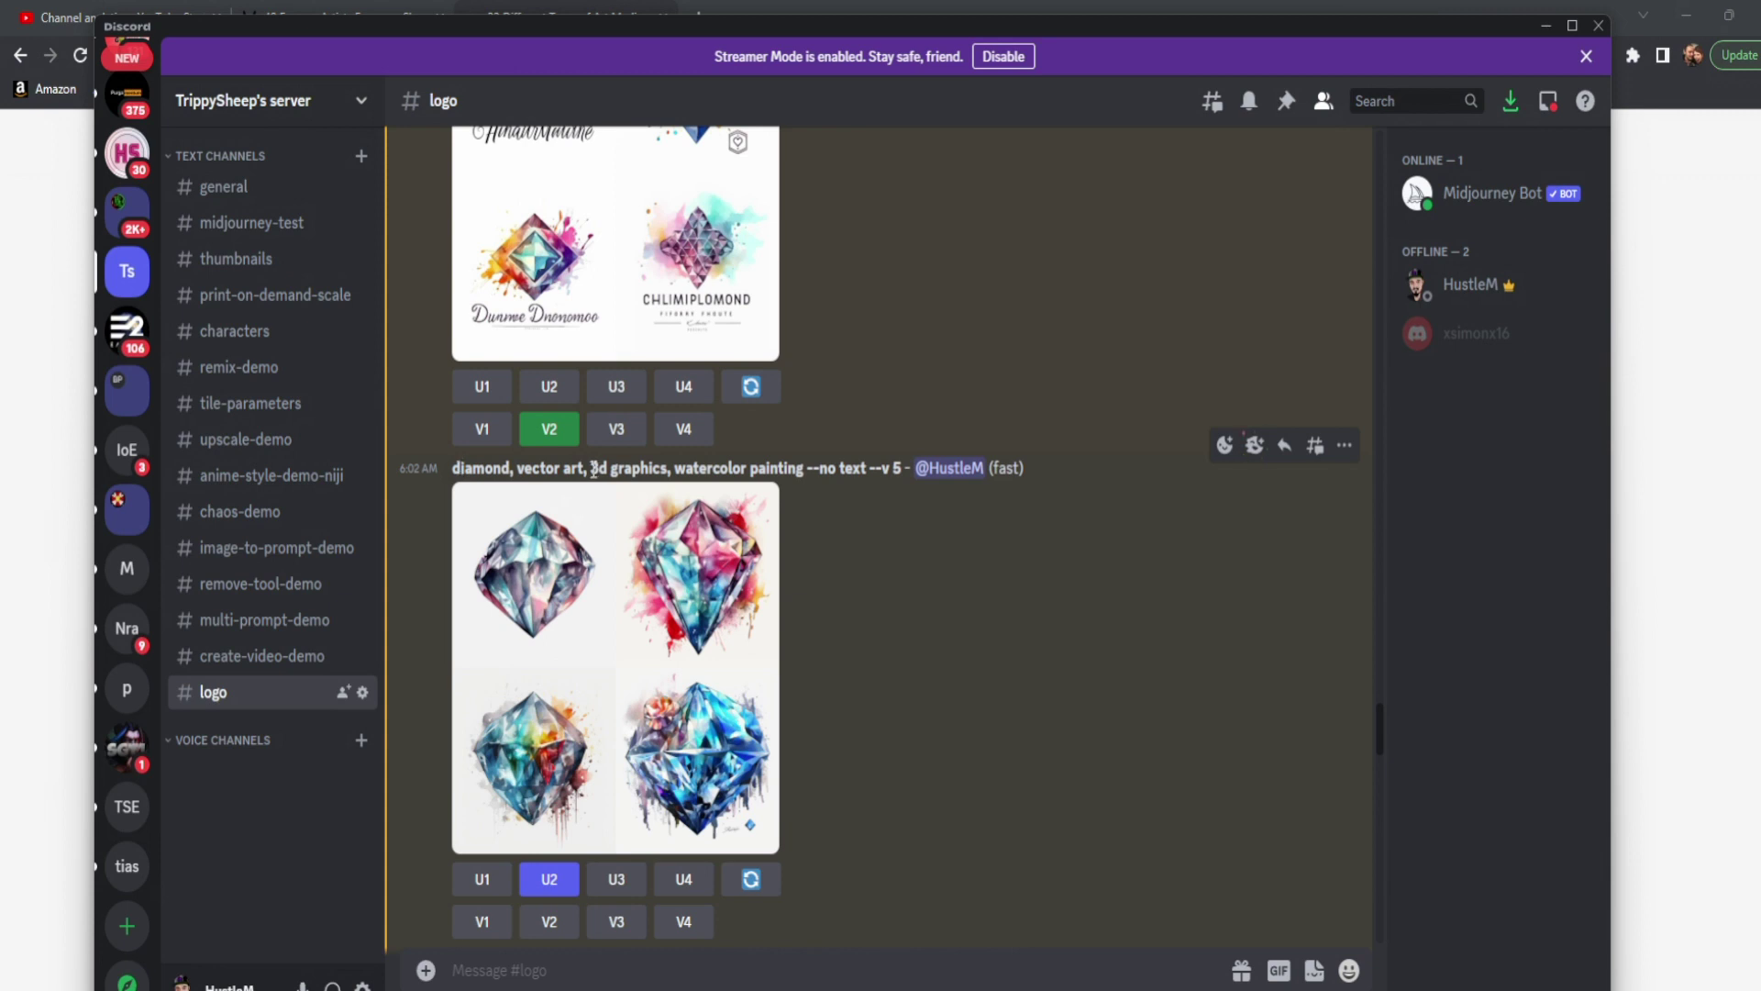
{"action": "left_click_drag", "start_coordinate": [593, 471], "coordinate": [658, 462]}
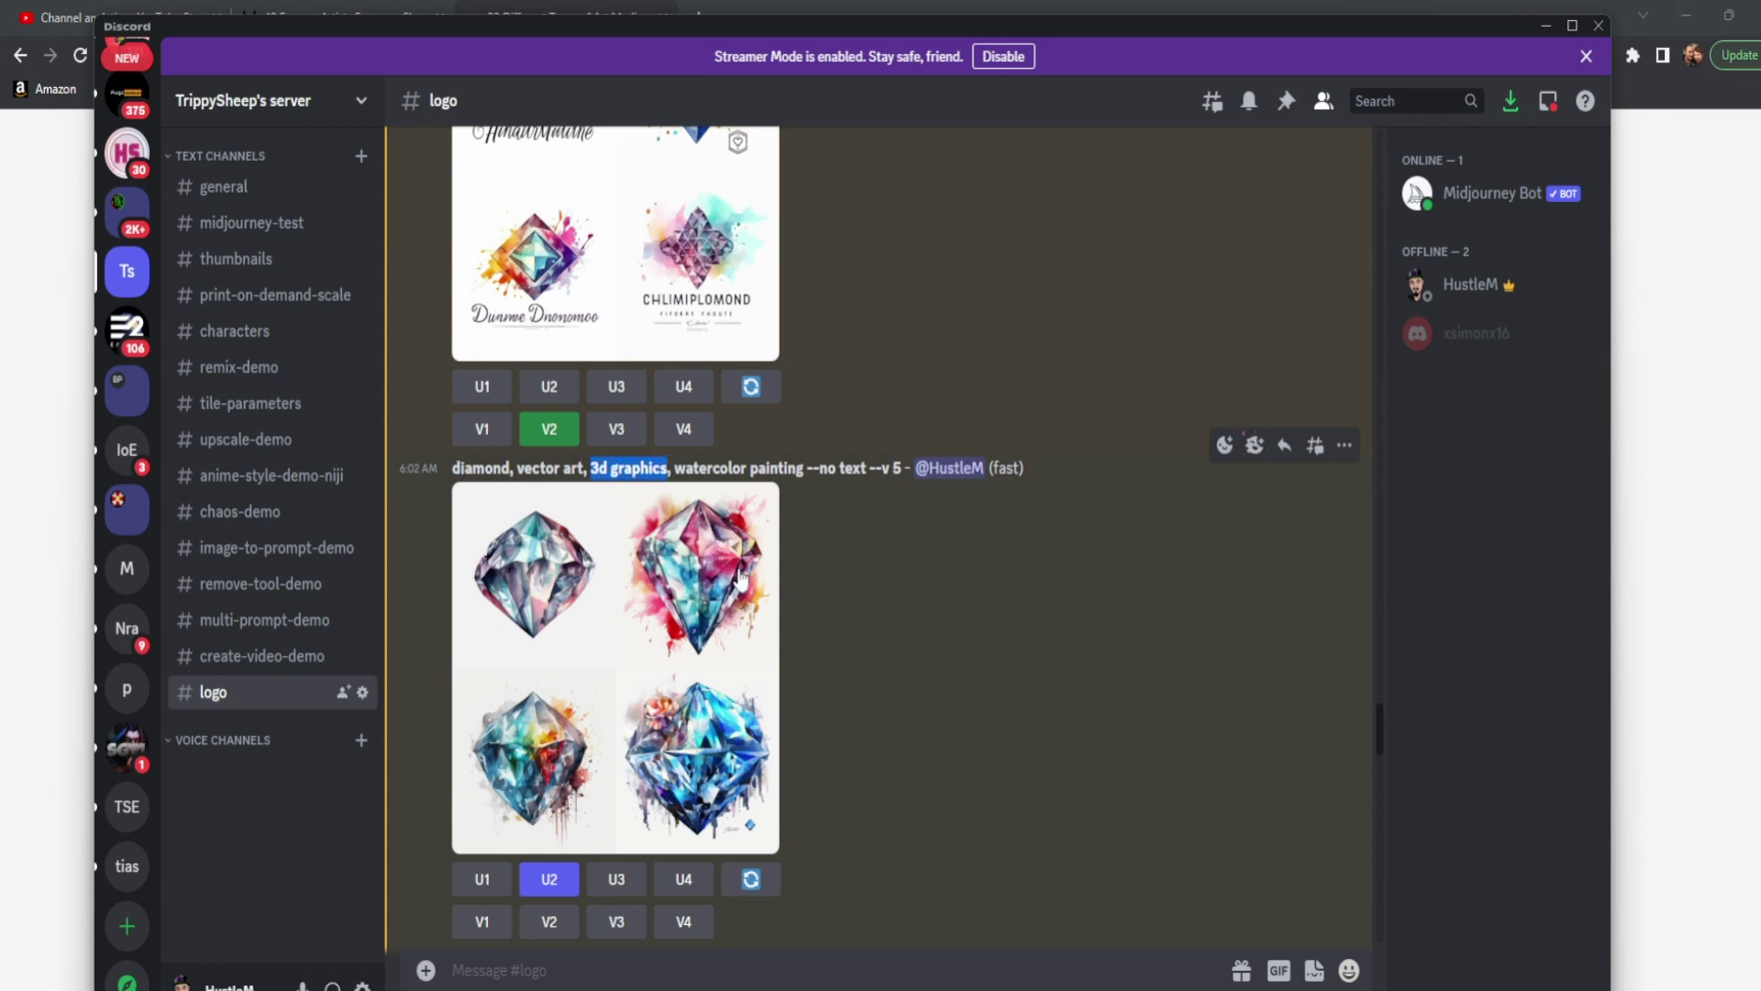
{"action": "scroll", "coordinate": [875, 537], "scroll_direction": "up", "scroll_amount": 3}
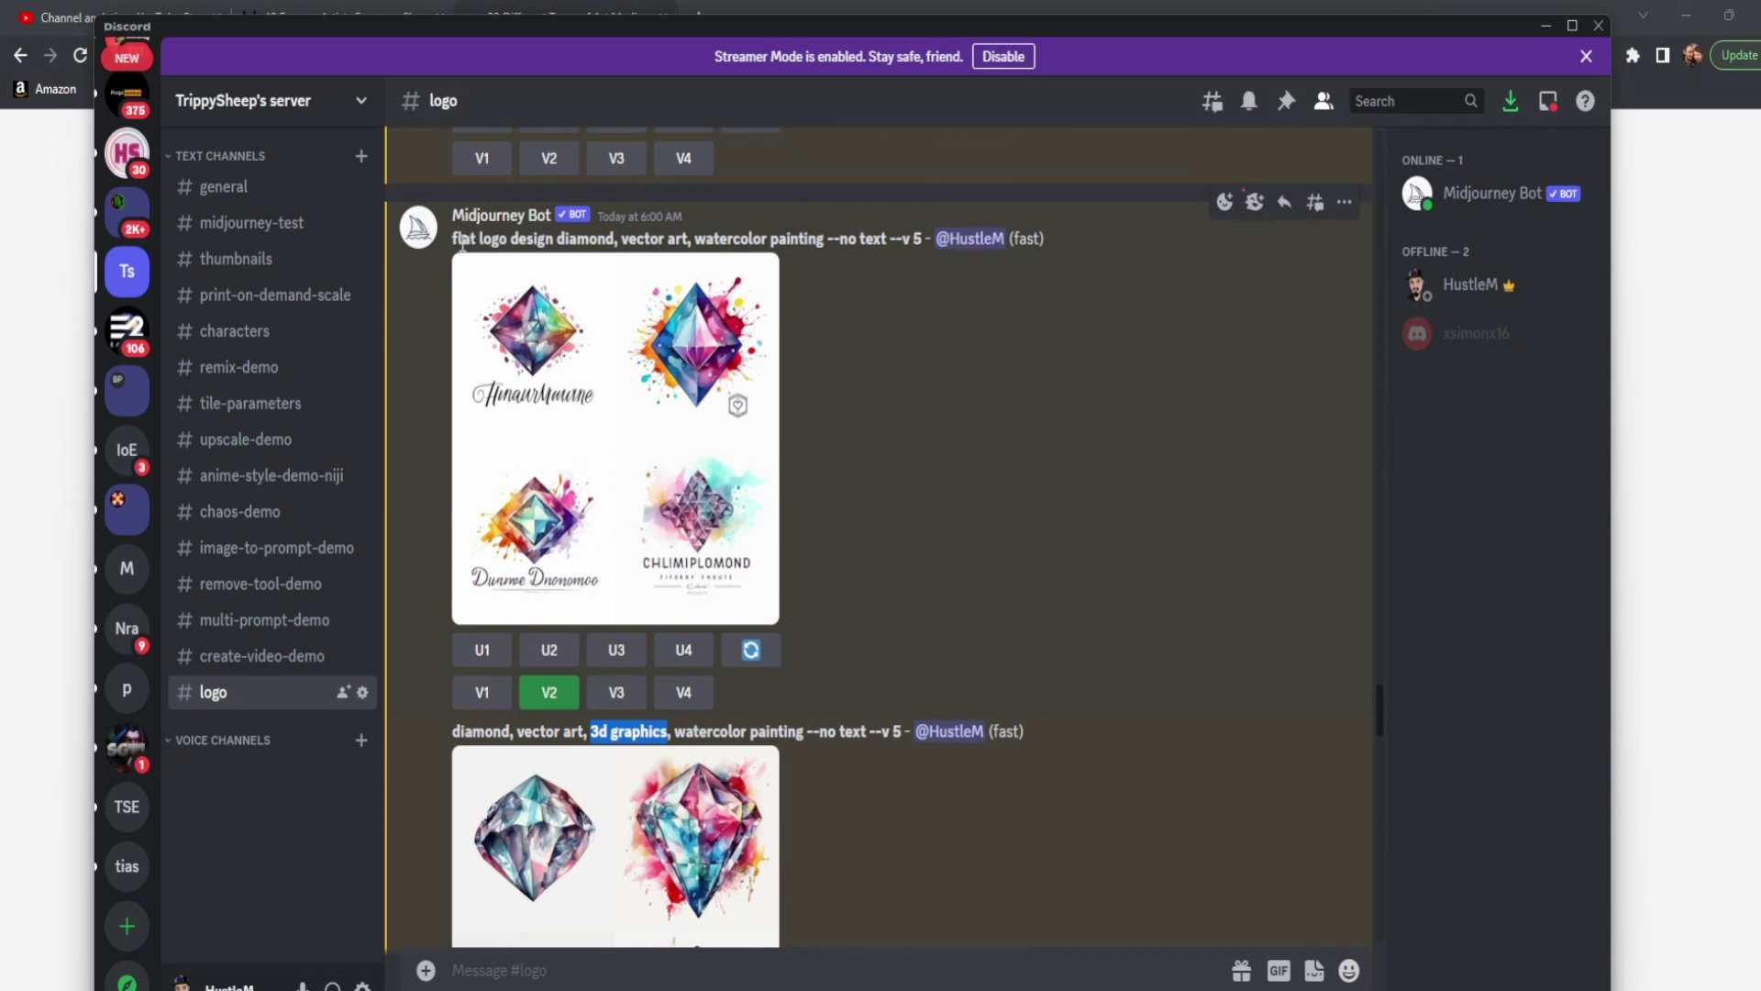
{"action": "left_click", "coordinate": [975, 471]}
{"action": "scroll", "coordinate": [978, 504], "scroll_direction": "down", "scroll_amount": 2}
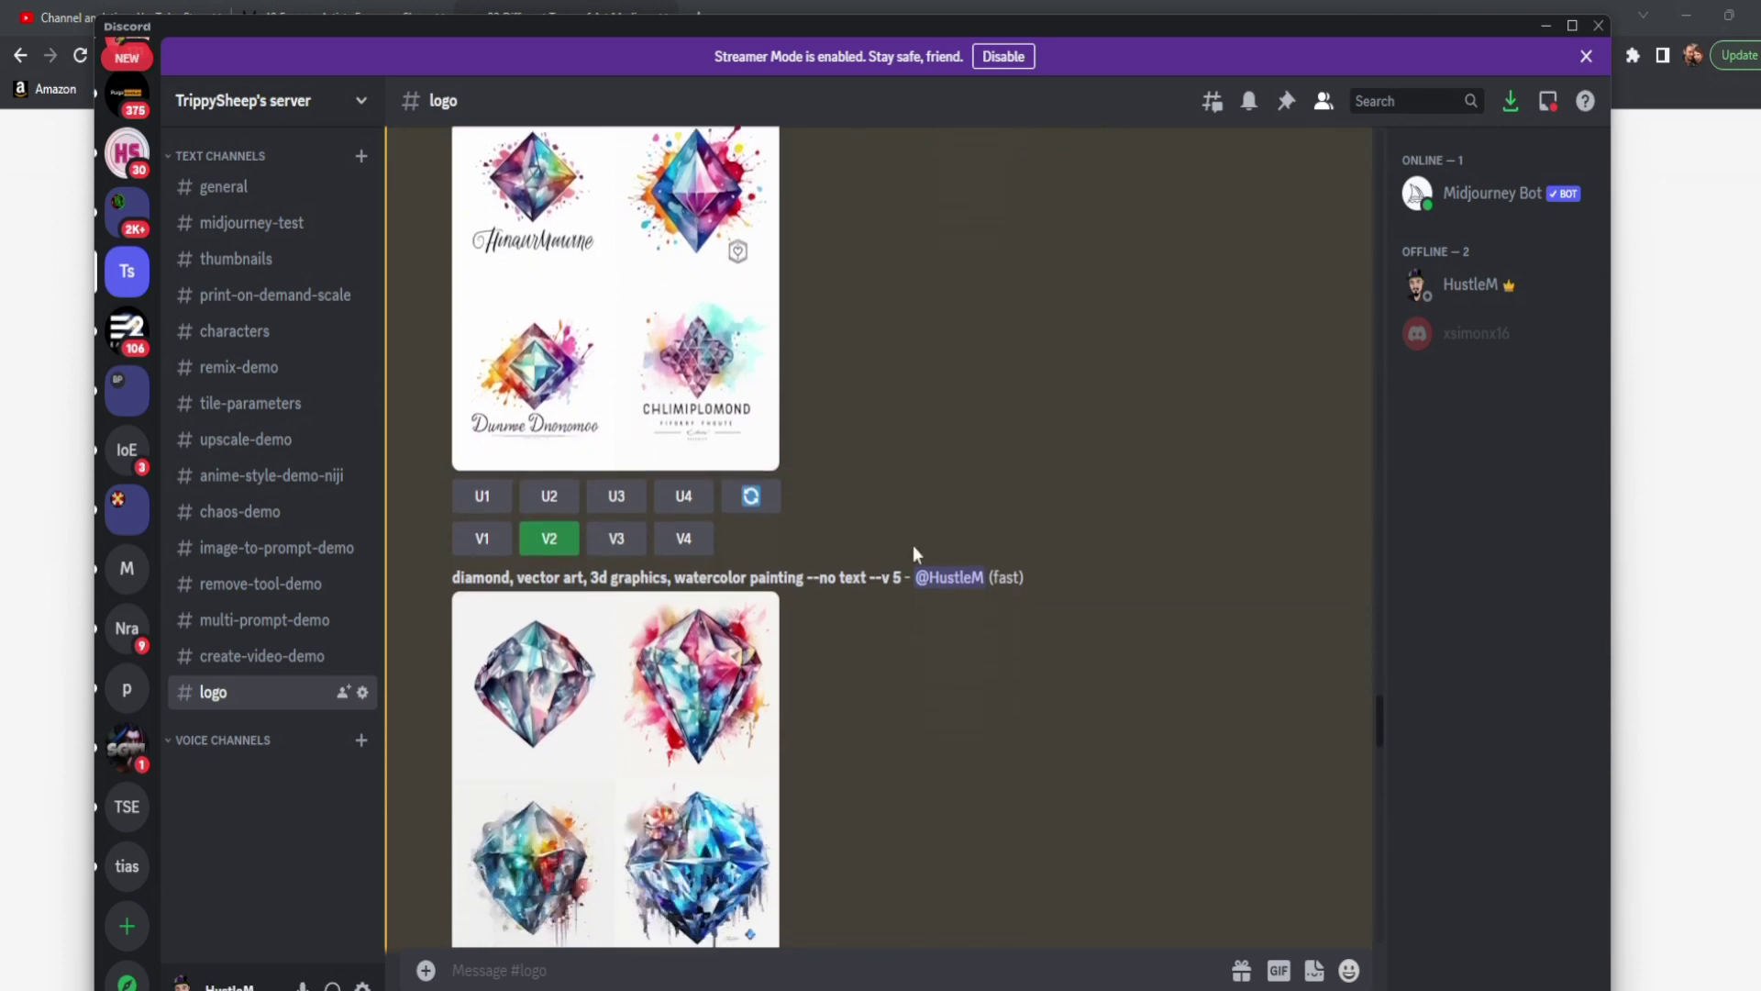
{"action": "scroll", "coordinate": [671, 709], "scroll_direction": "down", "scroll_amount": 1}
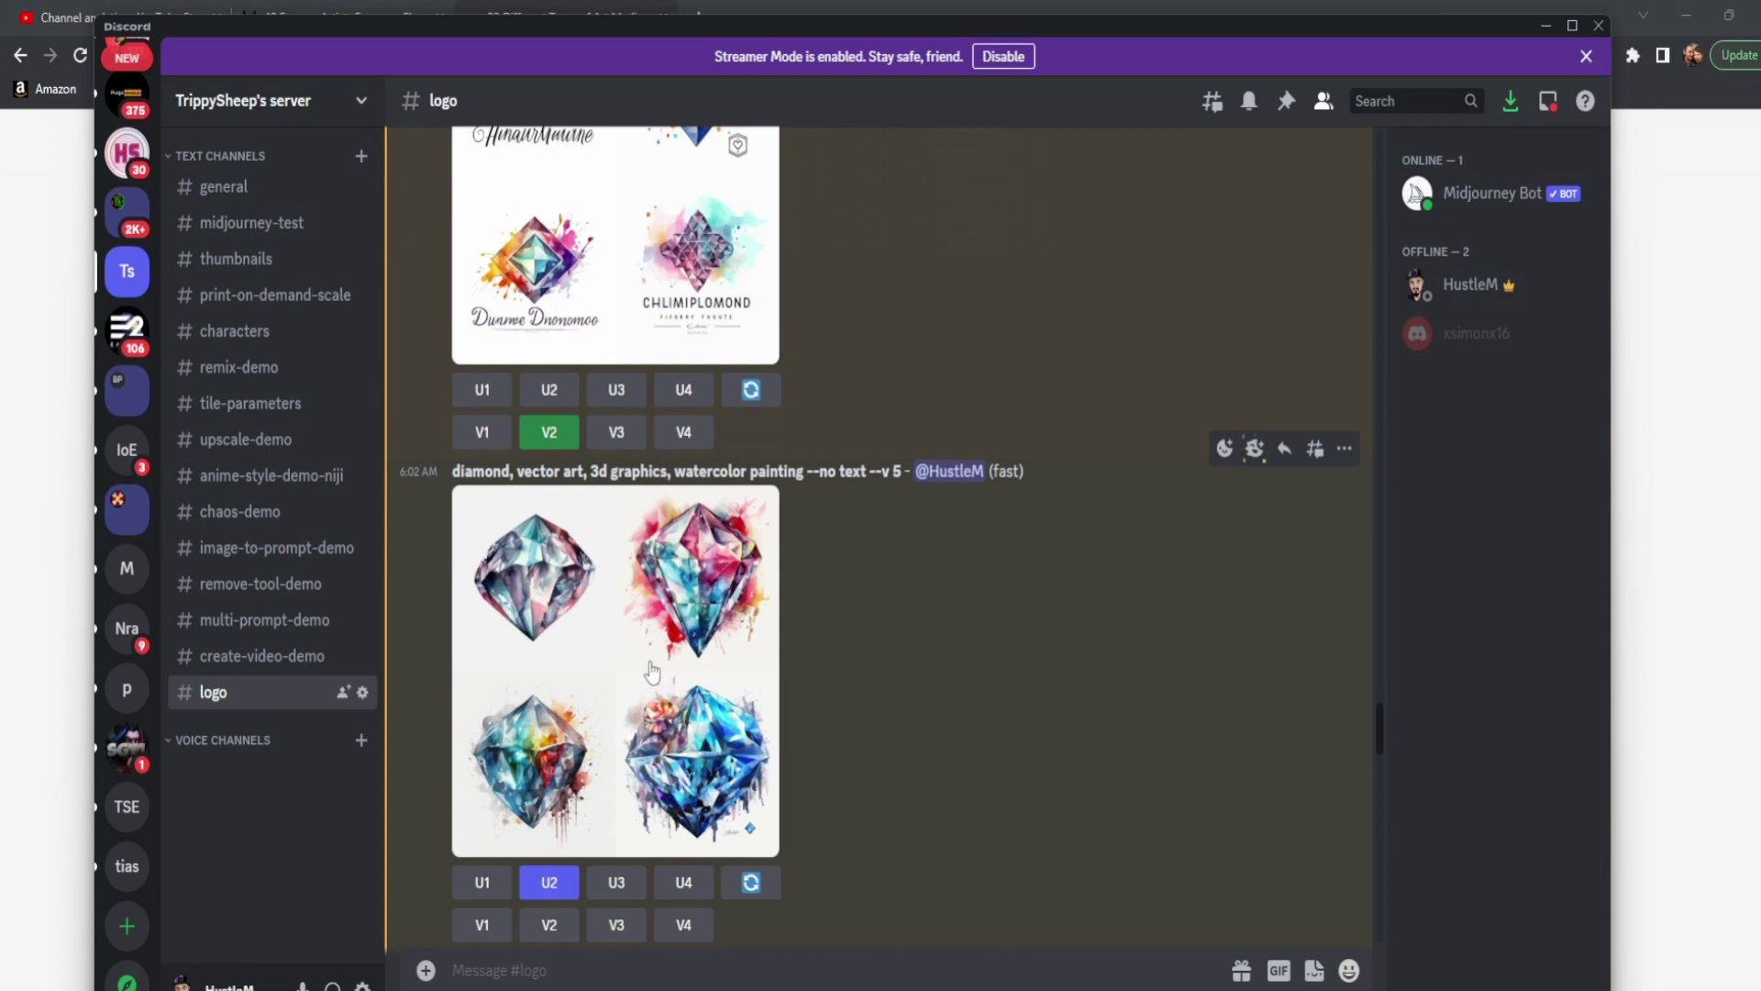
{"action": "scroll", "coordinate": [919, 700], "scroll_direction": "down", "scroll_amount": 3}
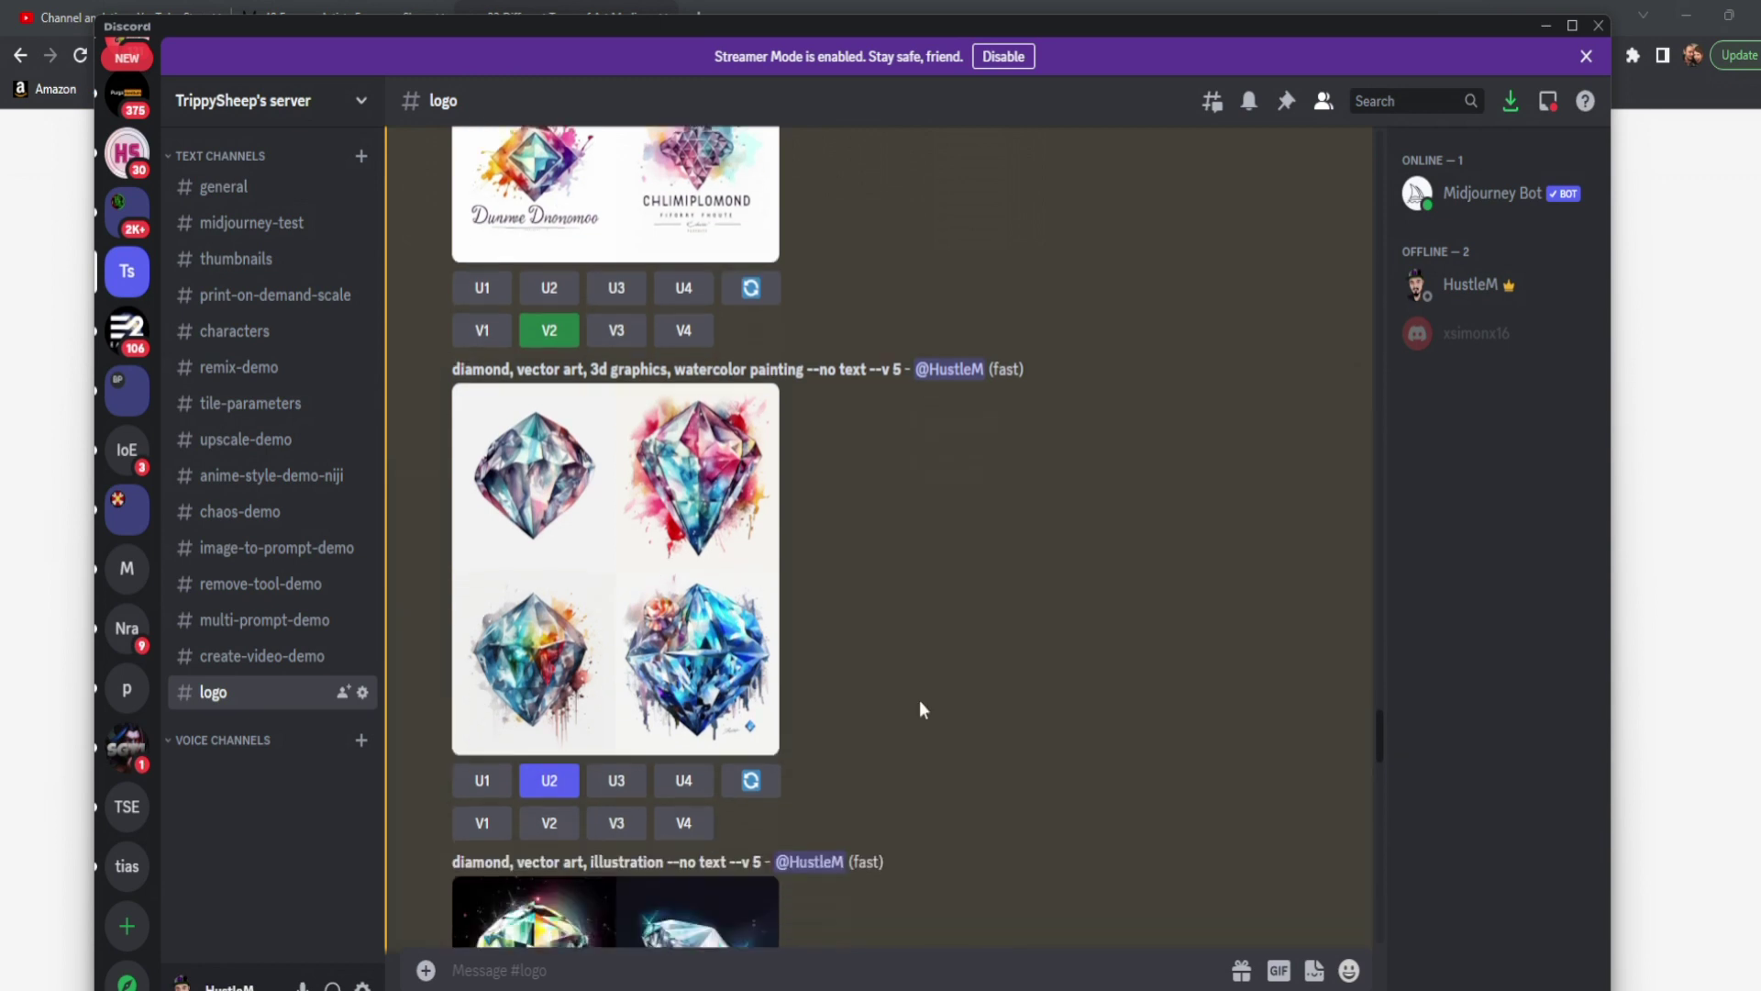
{"action": "scroll", "coordinate": [902, 657], "scroll_direction": "down", "scroll_amount": 3}
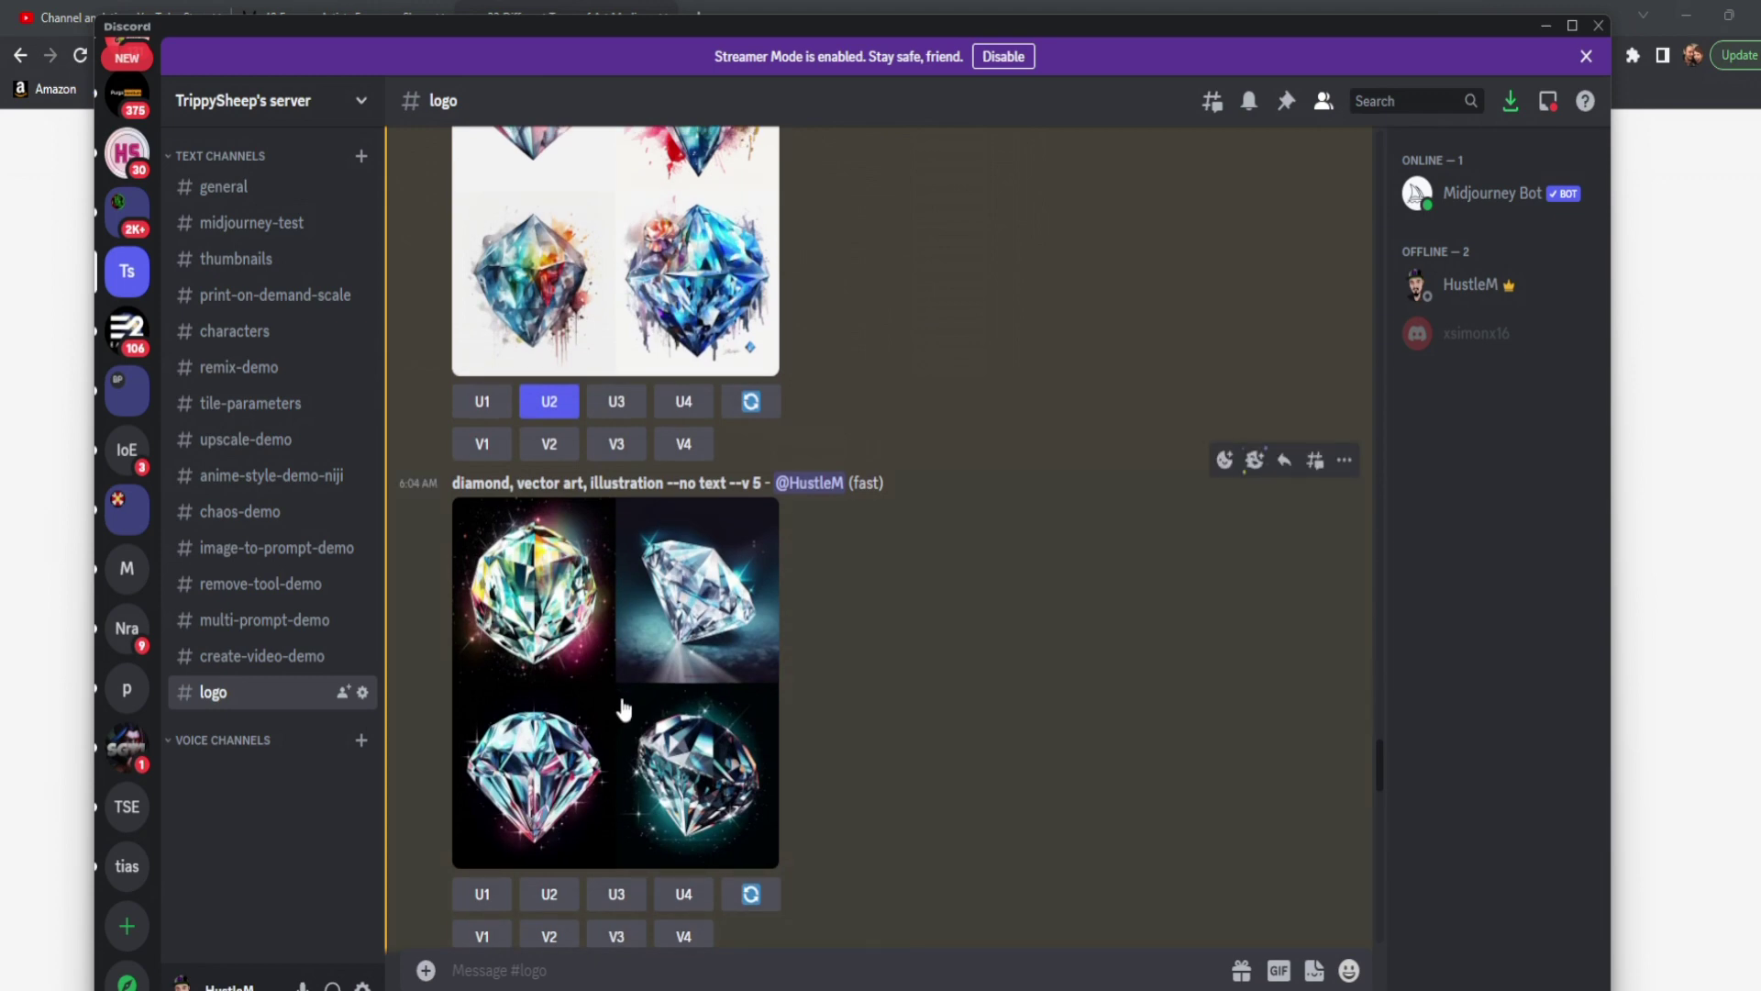
{"action": "left_click", "coordinate": [623, 709]}
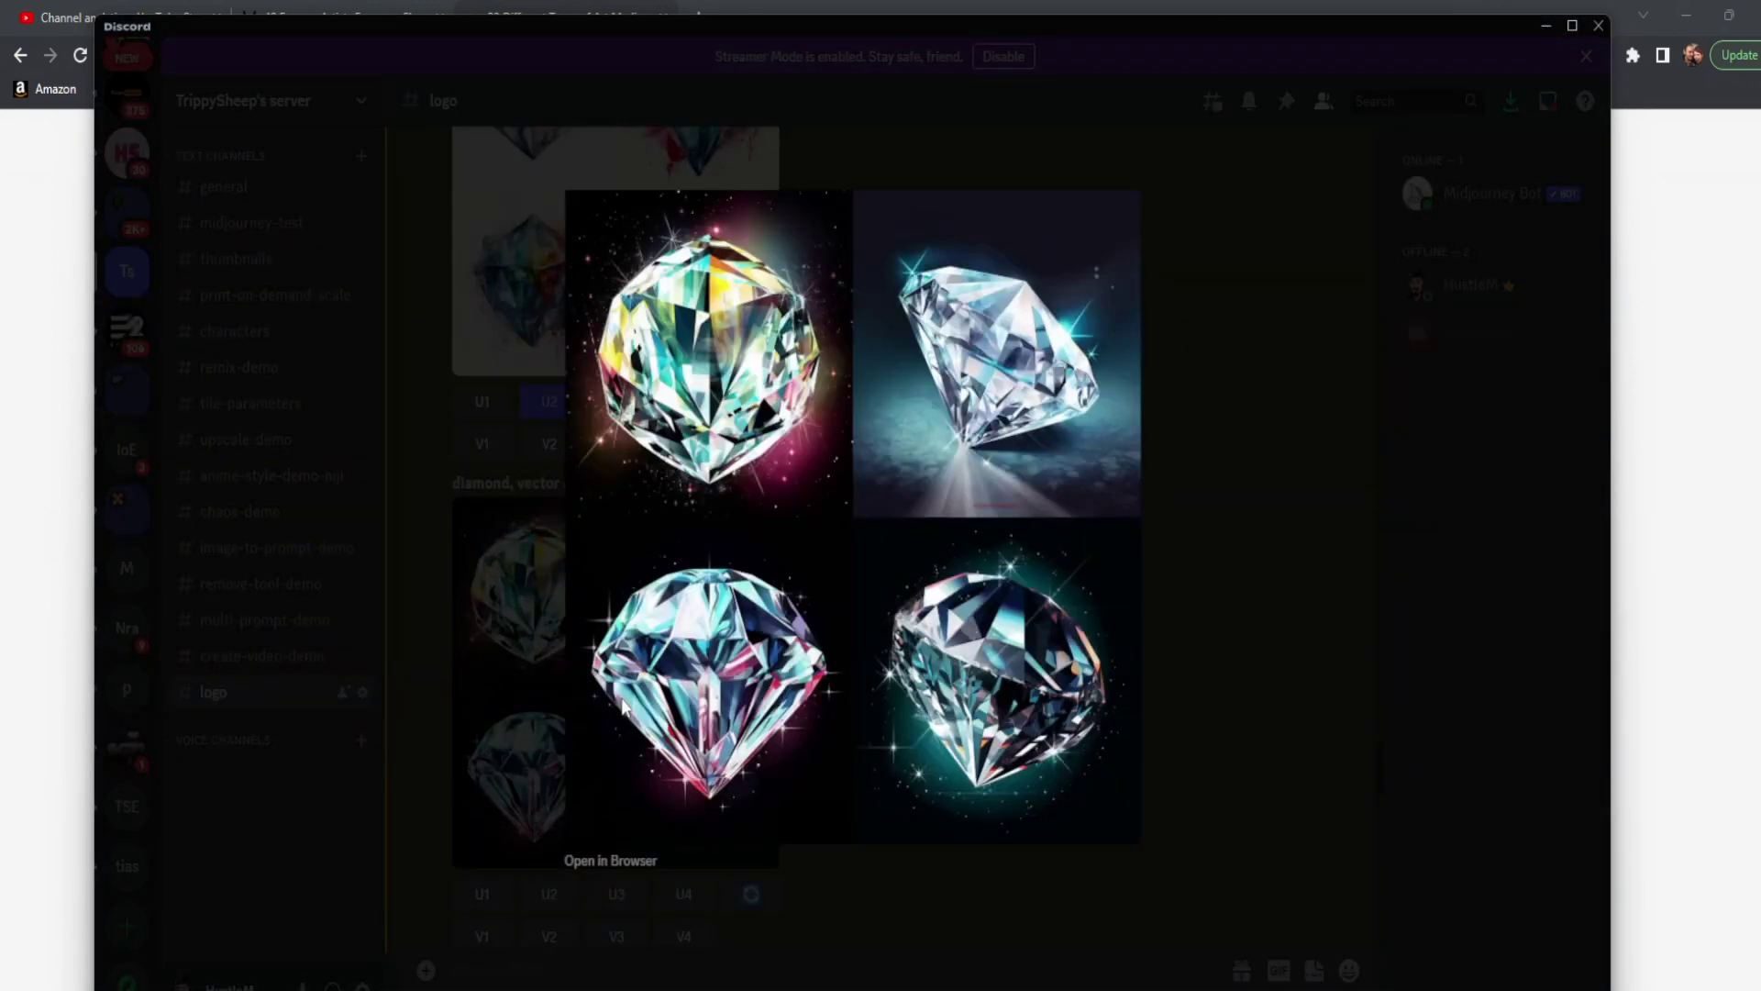
{"action": "left_click", "coordinate": [1180, 744]}
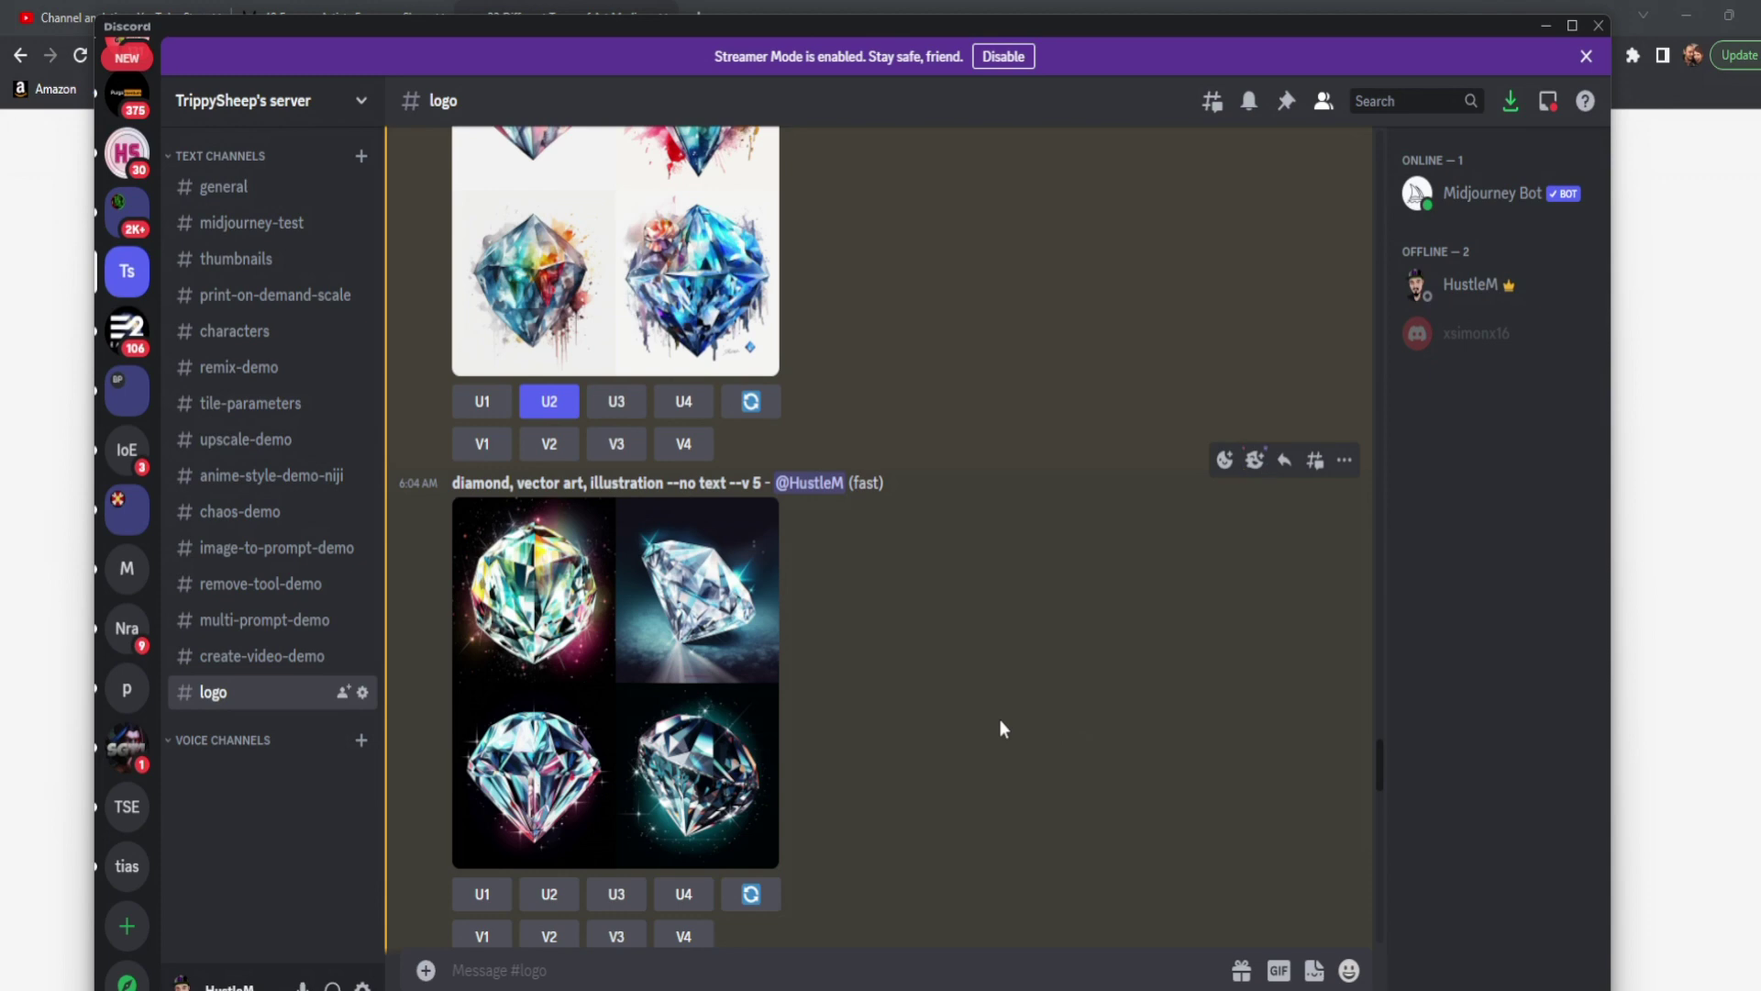
{"action": "scroll", "coordinate": [948, 450], "scroll_direction": "up", "scroll_amount": 15}
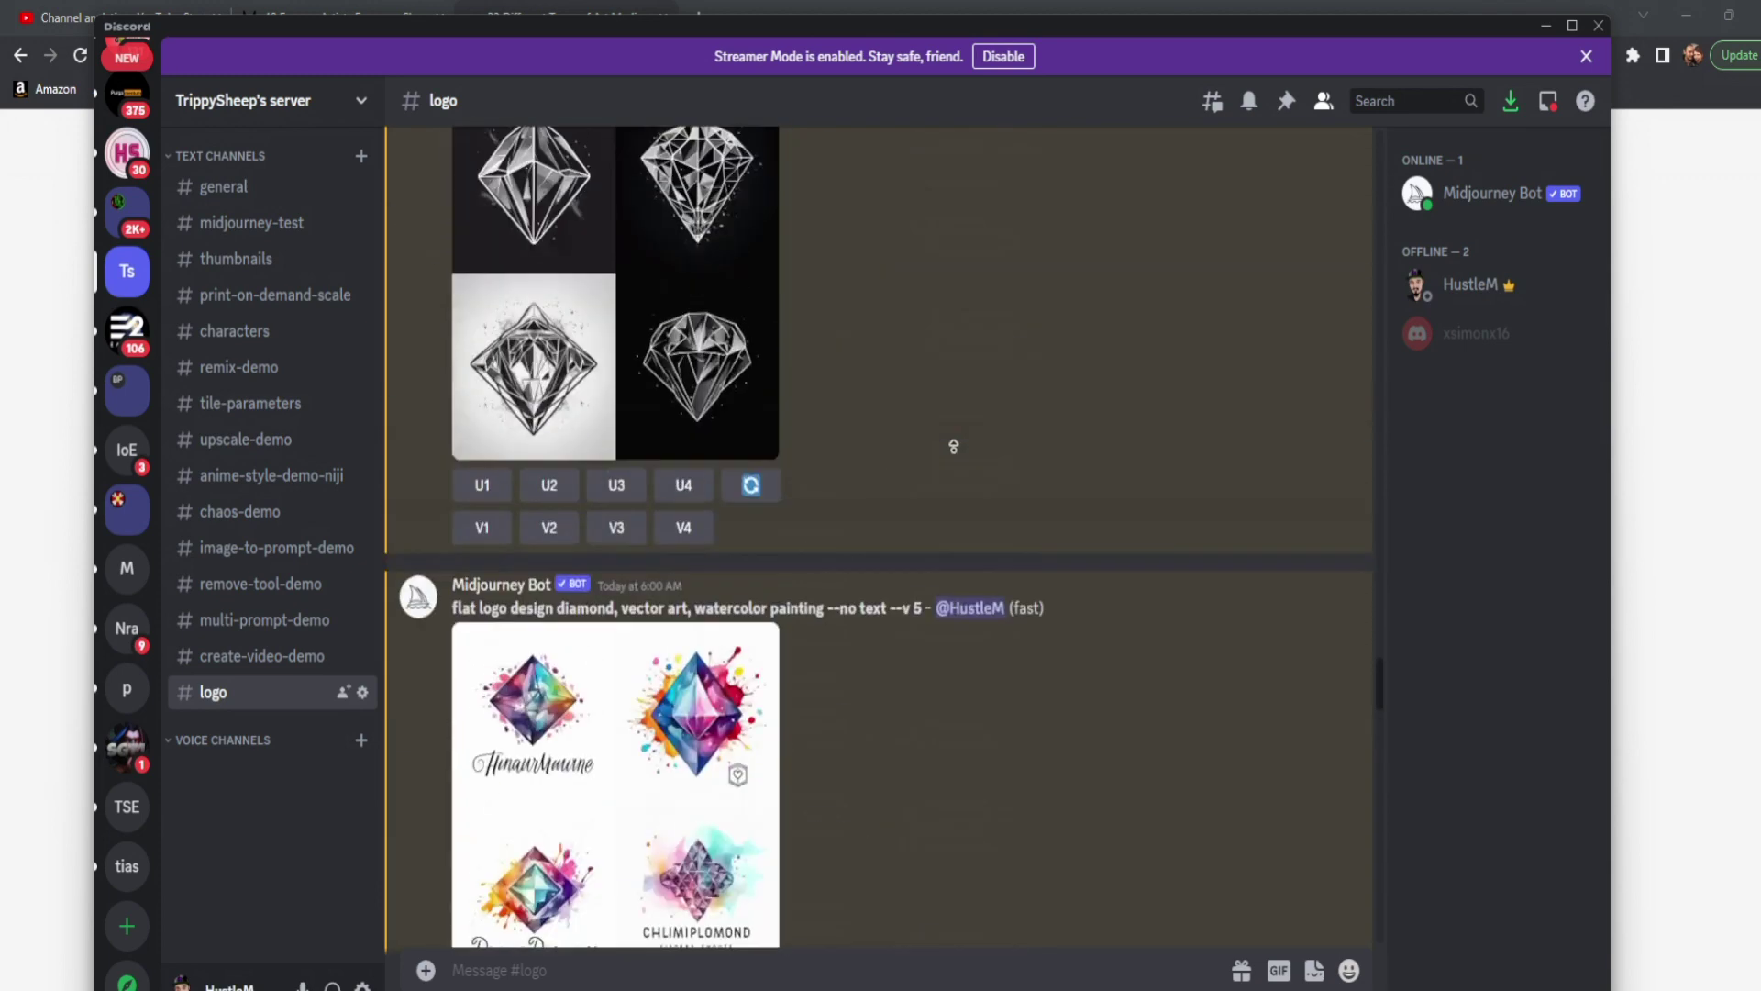
Find the Picasso sports-car grid and upscale its third image with U3
{"action": "scroll", "coordinate": [956, 463], "scroll_direction": "up", "scroll_amount": 15}
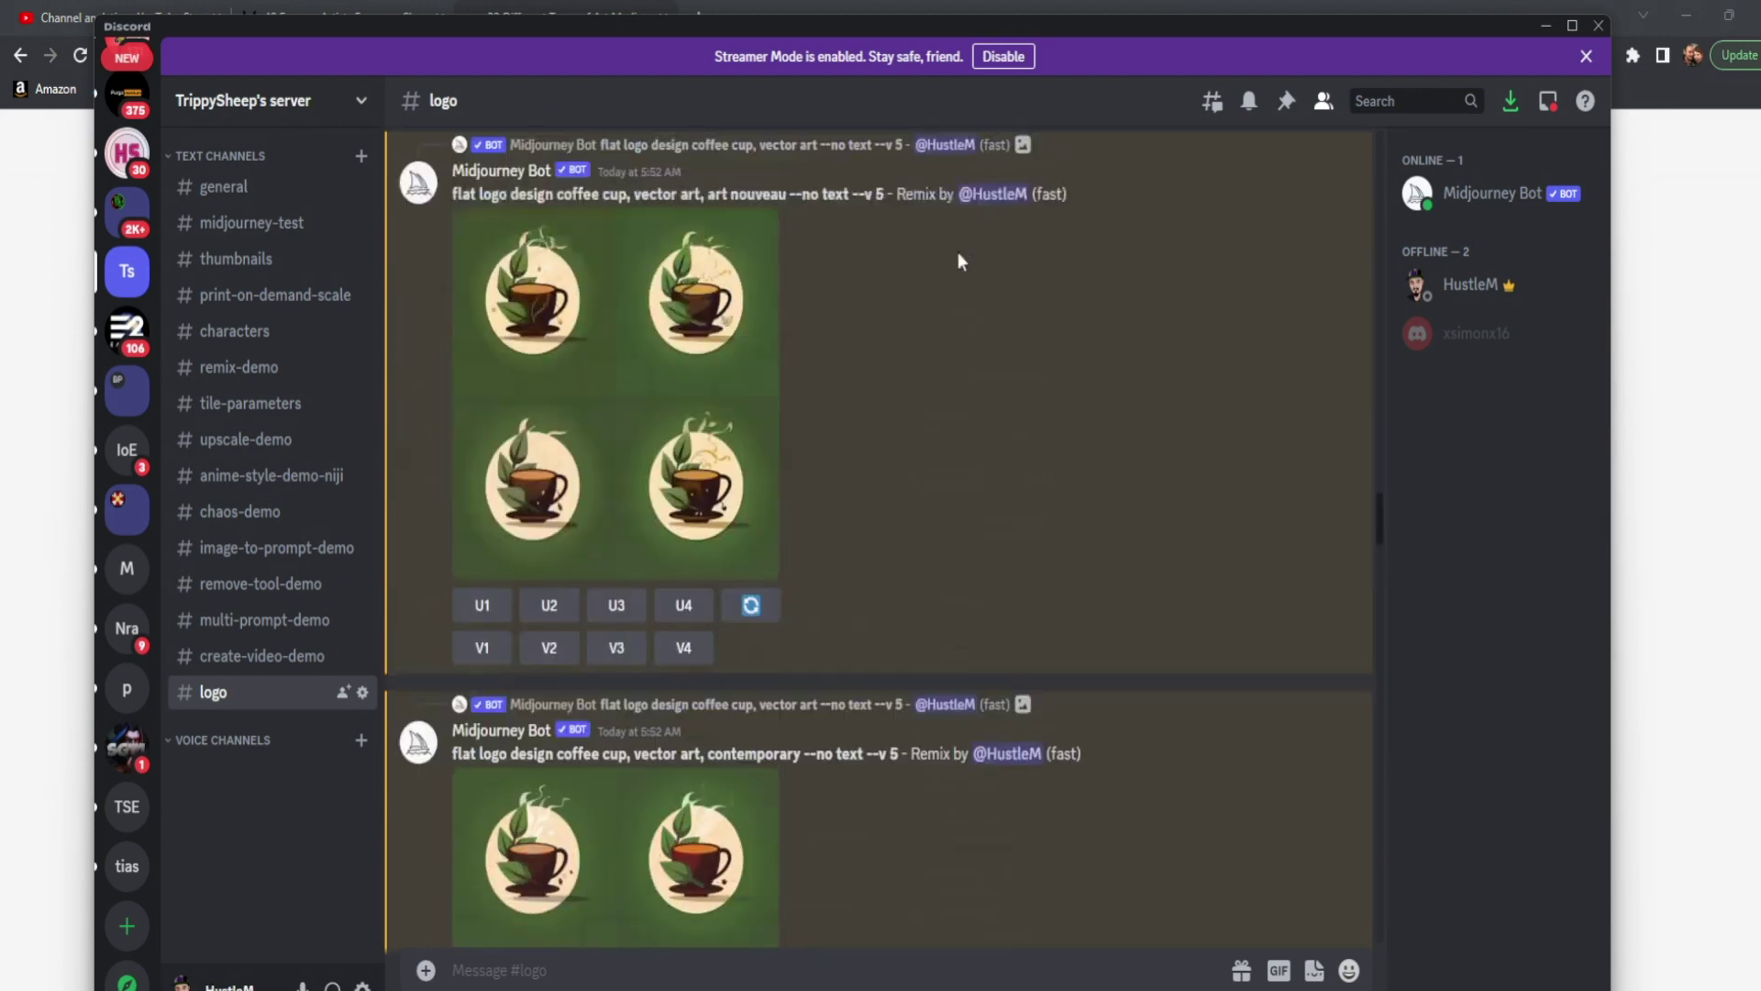
{"action": "scroll", "coordinate": [959, 366], "scroll_direction": "up", "scroll_amount": 10}
{"action": "scroll", "coordinate": [978, 377], "scroll_direction": "up", "scroll_amount": 15}
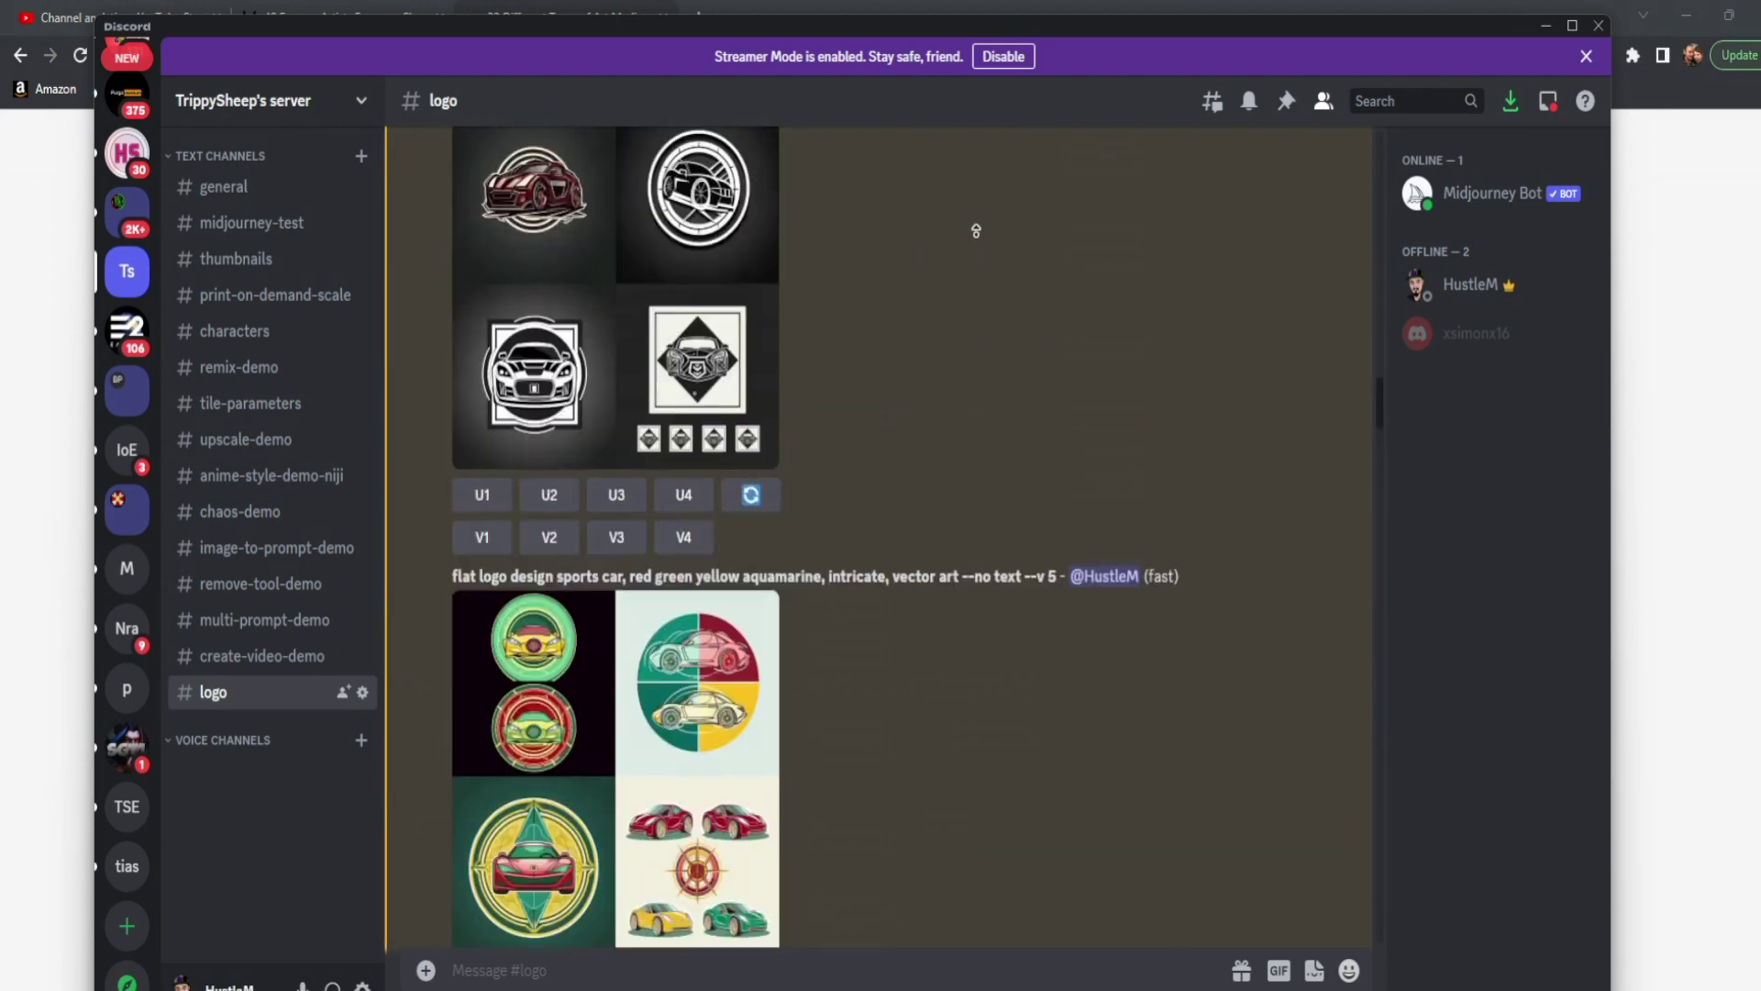
{"action": "scroll", "coordinate": [975, 440], "scroll_direction": "up", "scroll_amount": 15}
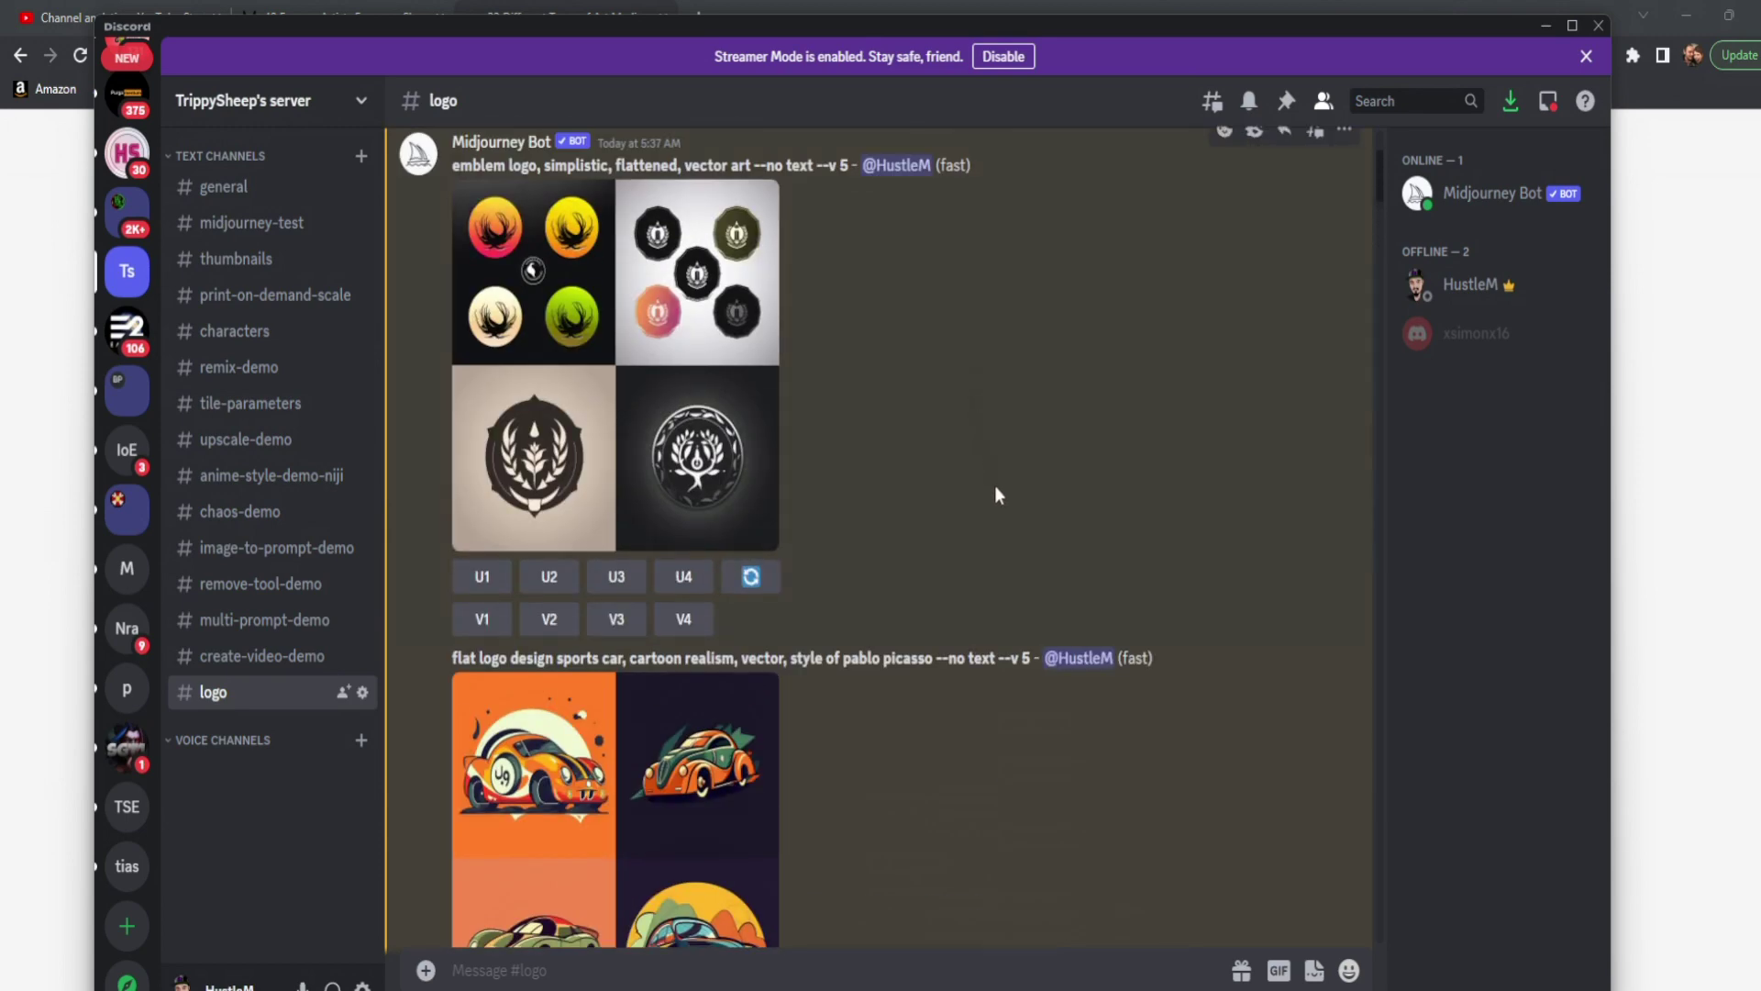
{"action": "scroll", "coordinate": [998, 495], "scroll_direction": "down", "scroll_amount": 1}
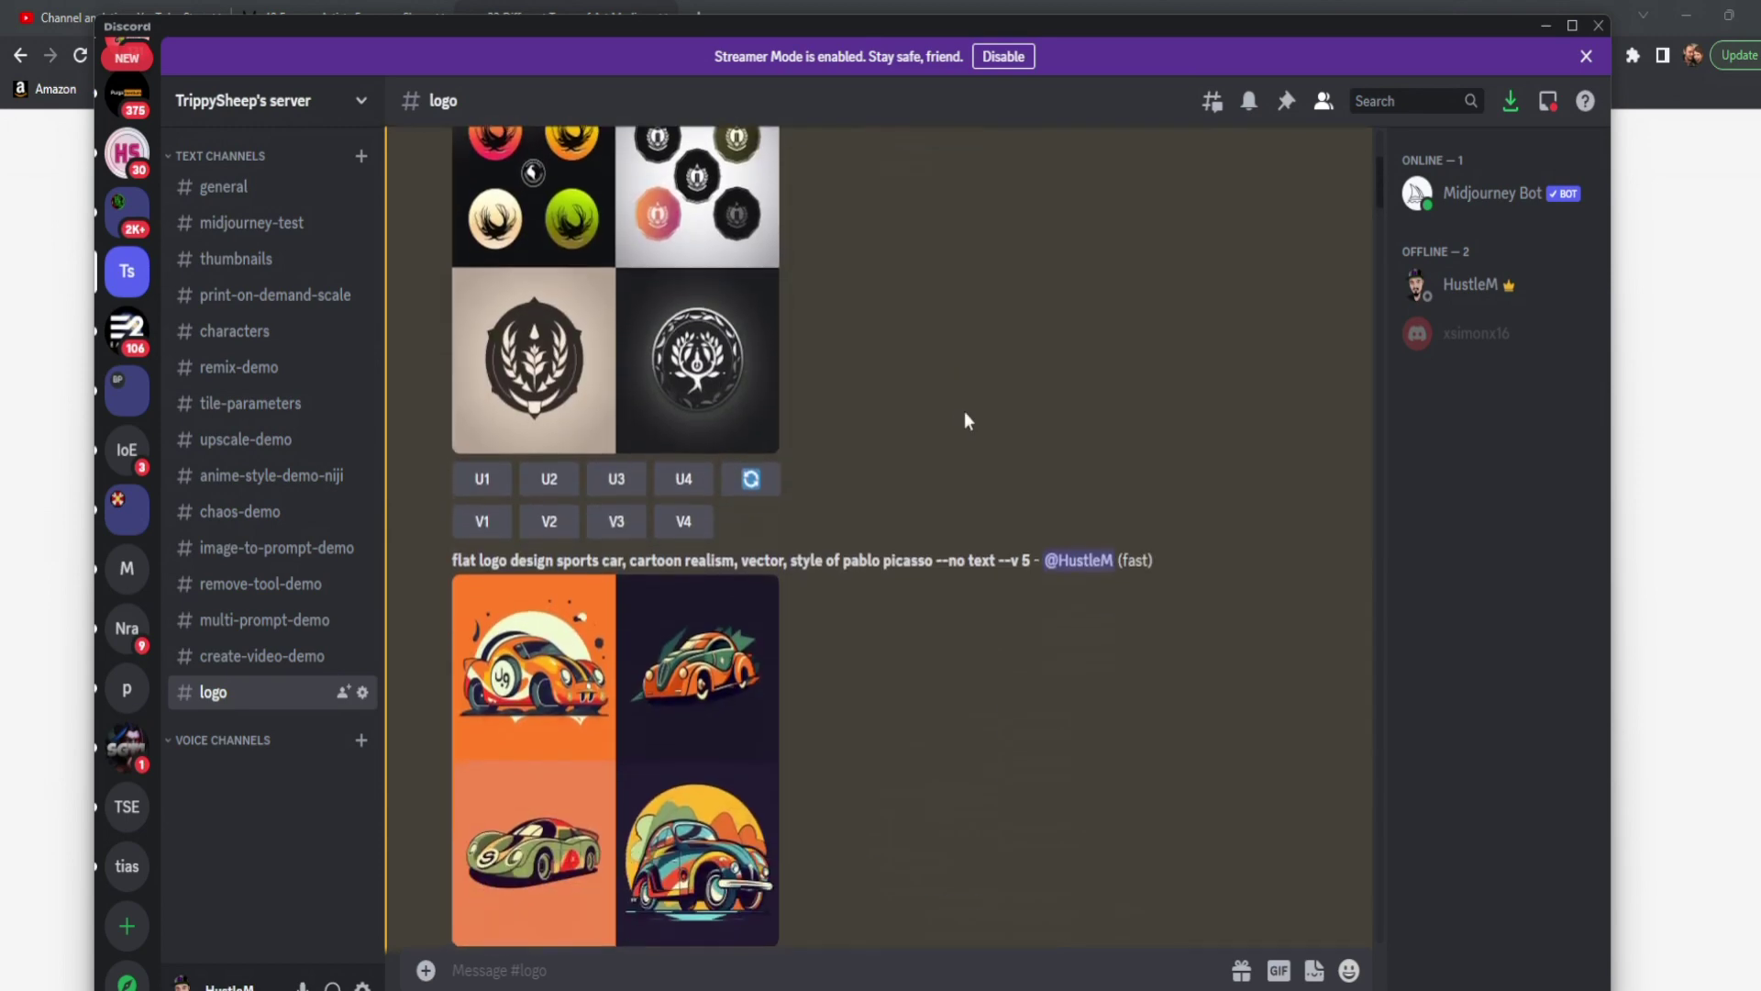
{"action": "left_click", "coordinate": [569, 791]}
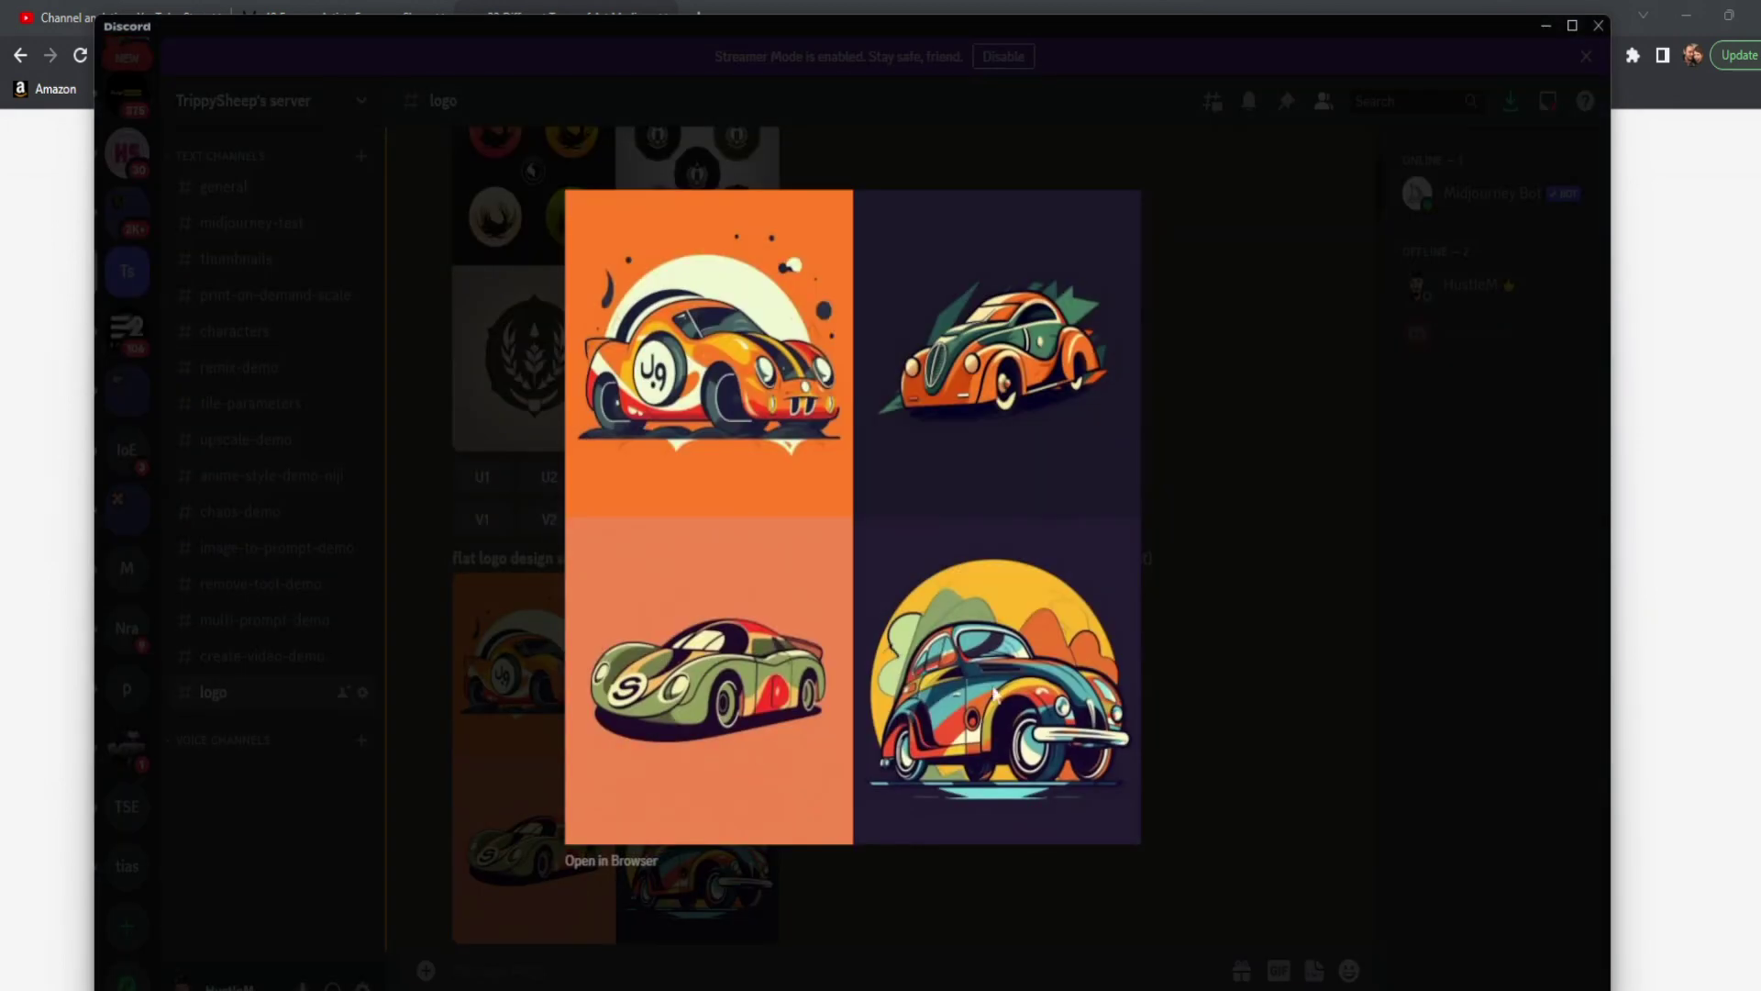
{"action": "left_click", "coordinate": [1211, 578]}
{"action": "scroll", "coordinate": [971, 700], "scroll_direction": "down", "scroll_amount": 2}
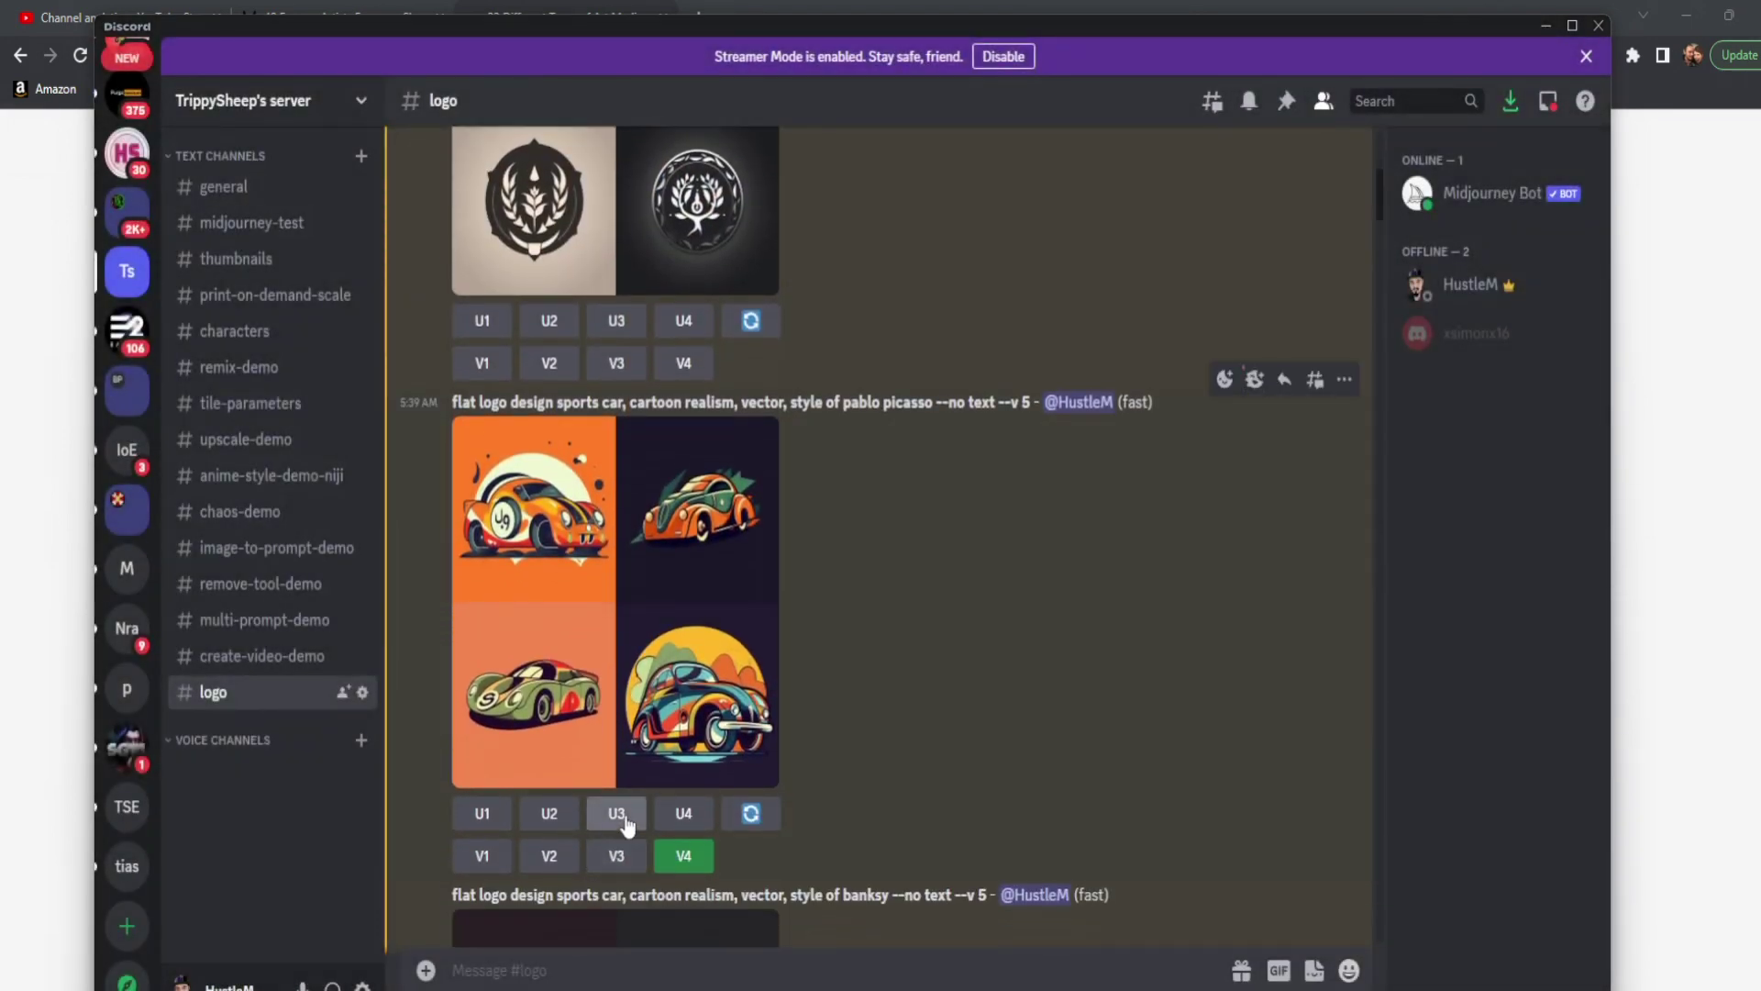
{"action": "left_click", "coordinate": [625, 819]}
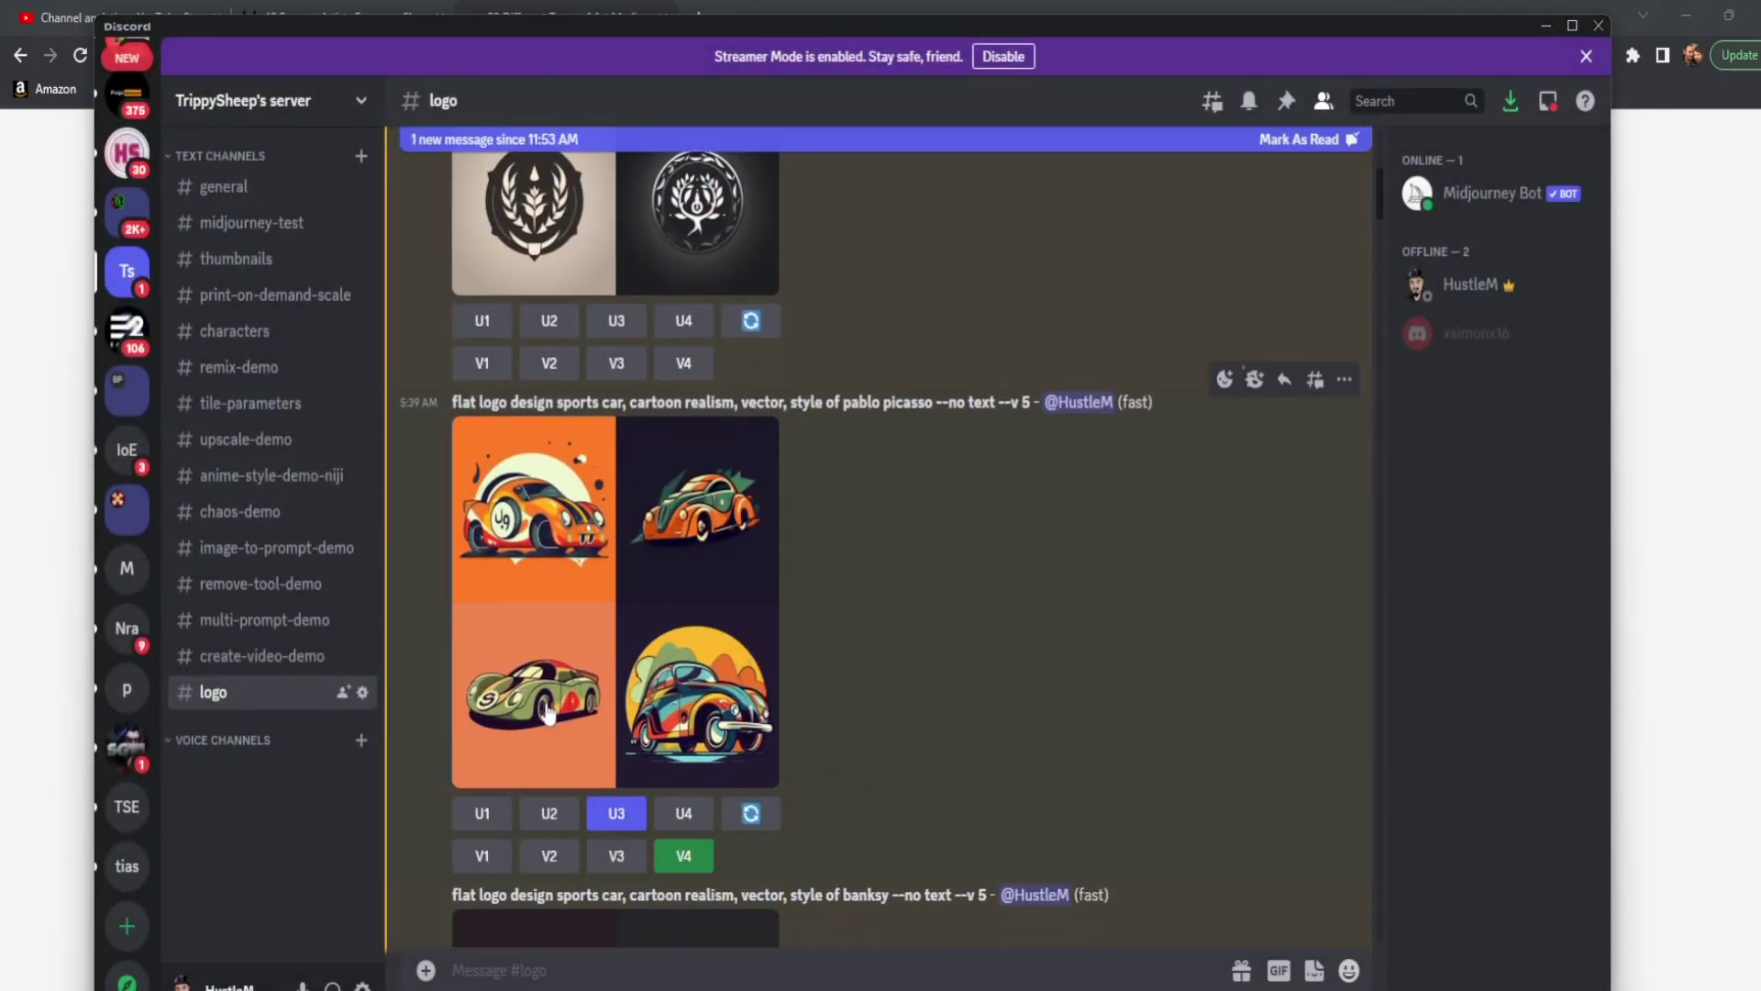
Save the upscaled car image to Downloads and copy it to the clipboard
{"action": "scroll", "coordinate": [1022, 716], "scroll_direction": "down", "scroll_amount": 10}
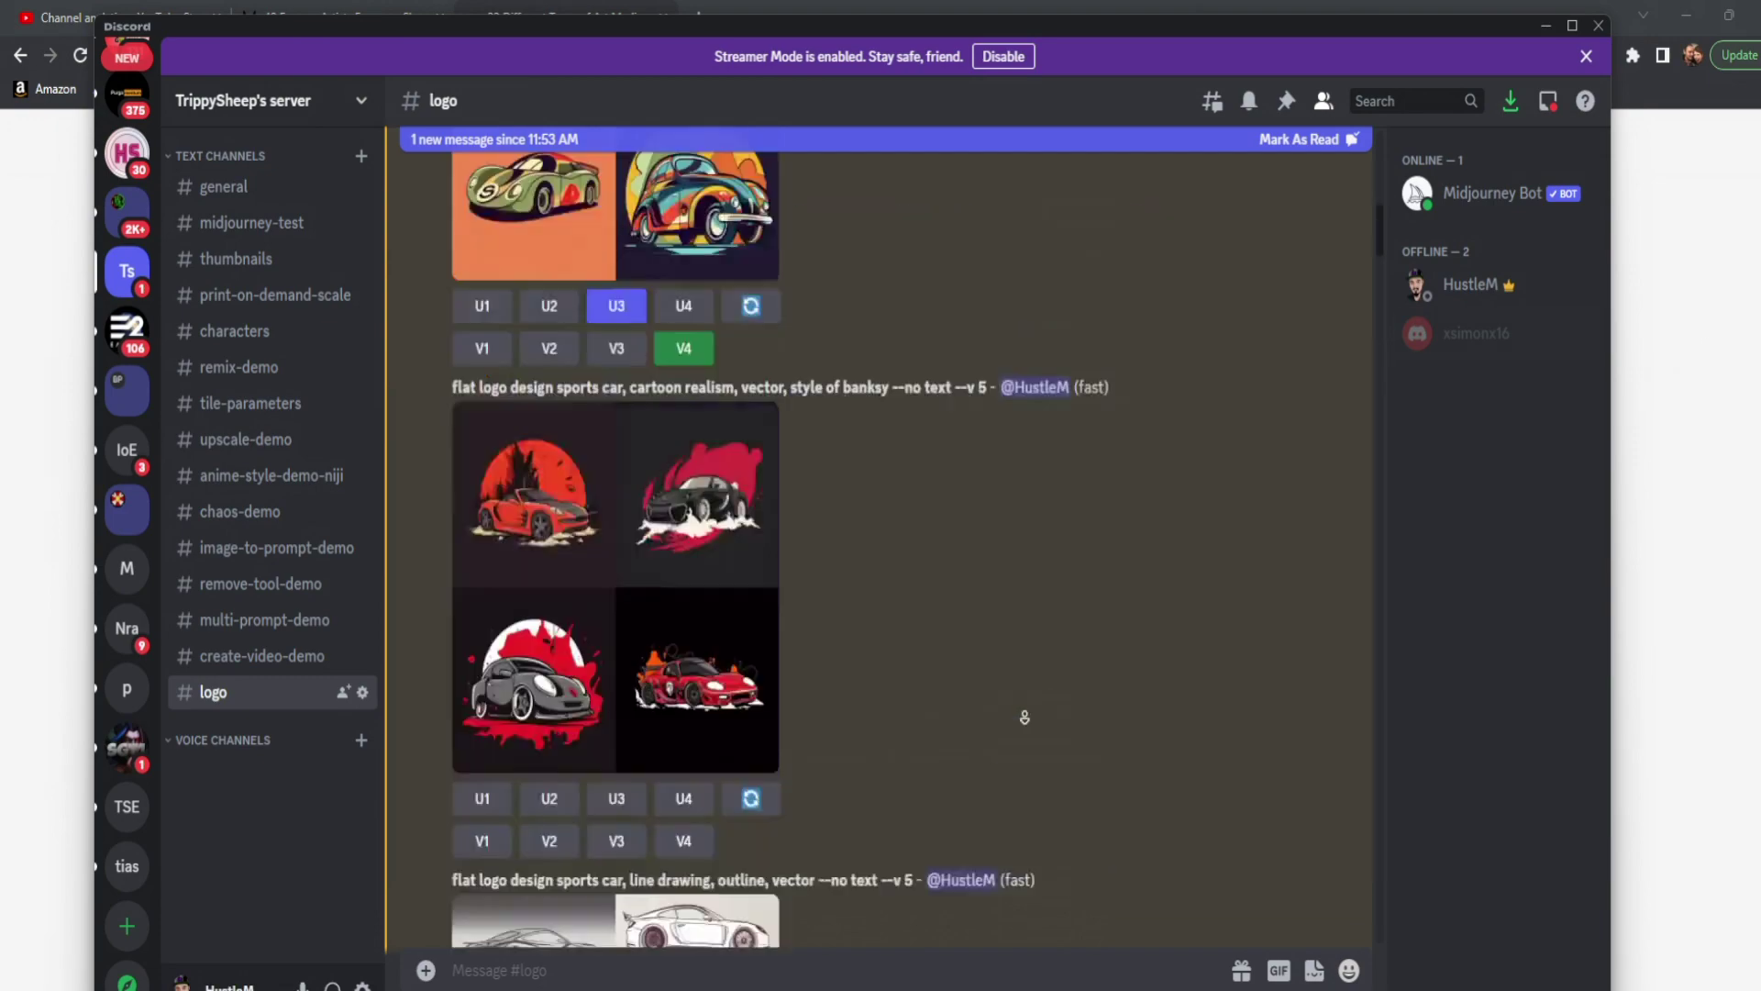
{"action": "scroll", "coordinate": [1030, 740], "scroll_direction": "down", "scroll_amount": 10}
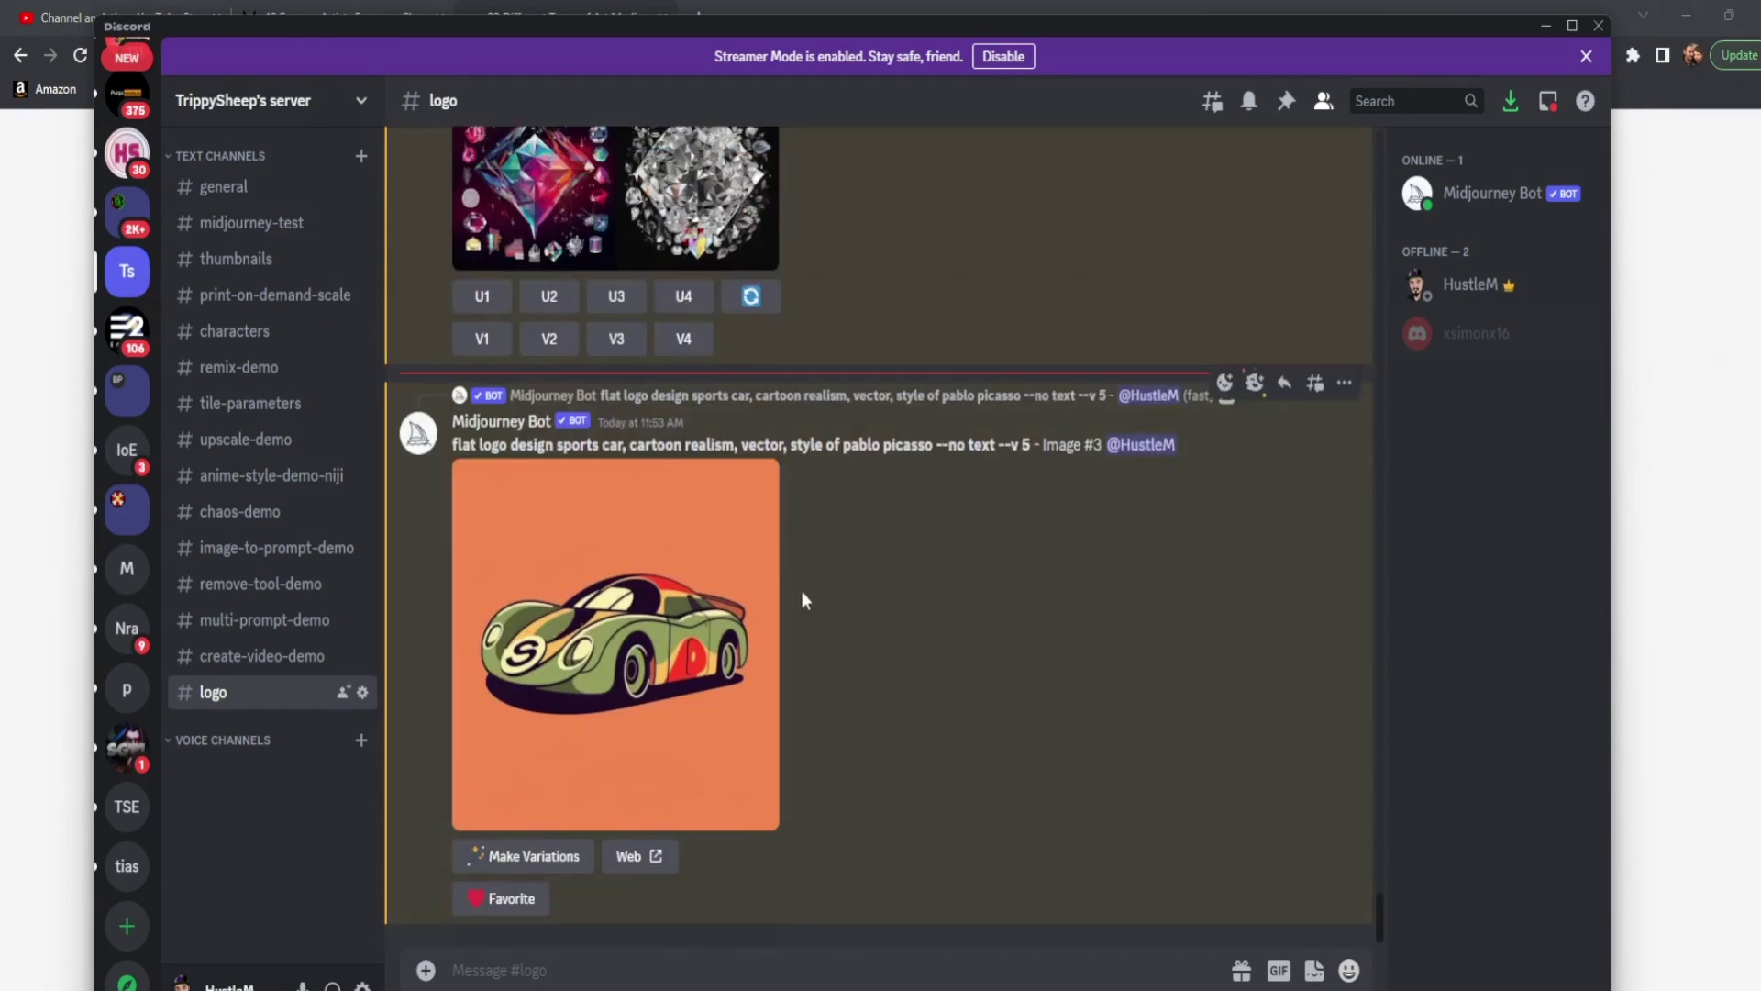
{"action": "left_click", "coordinate": [649, 576]}
{"action": "right_click", "coordinate": [865, 511]}
{"action": "left_click", "coordinate": [888, 566]}
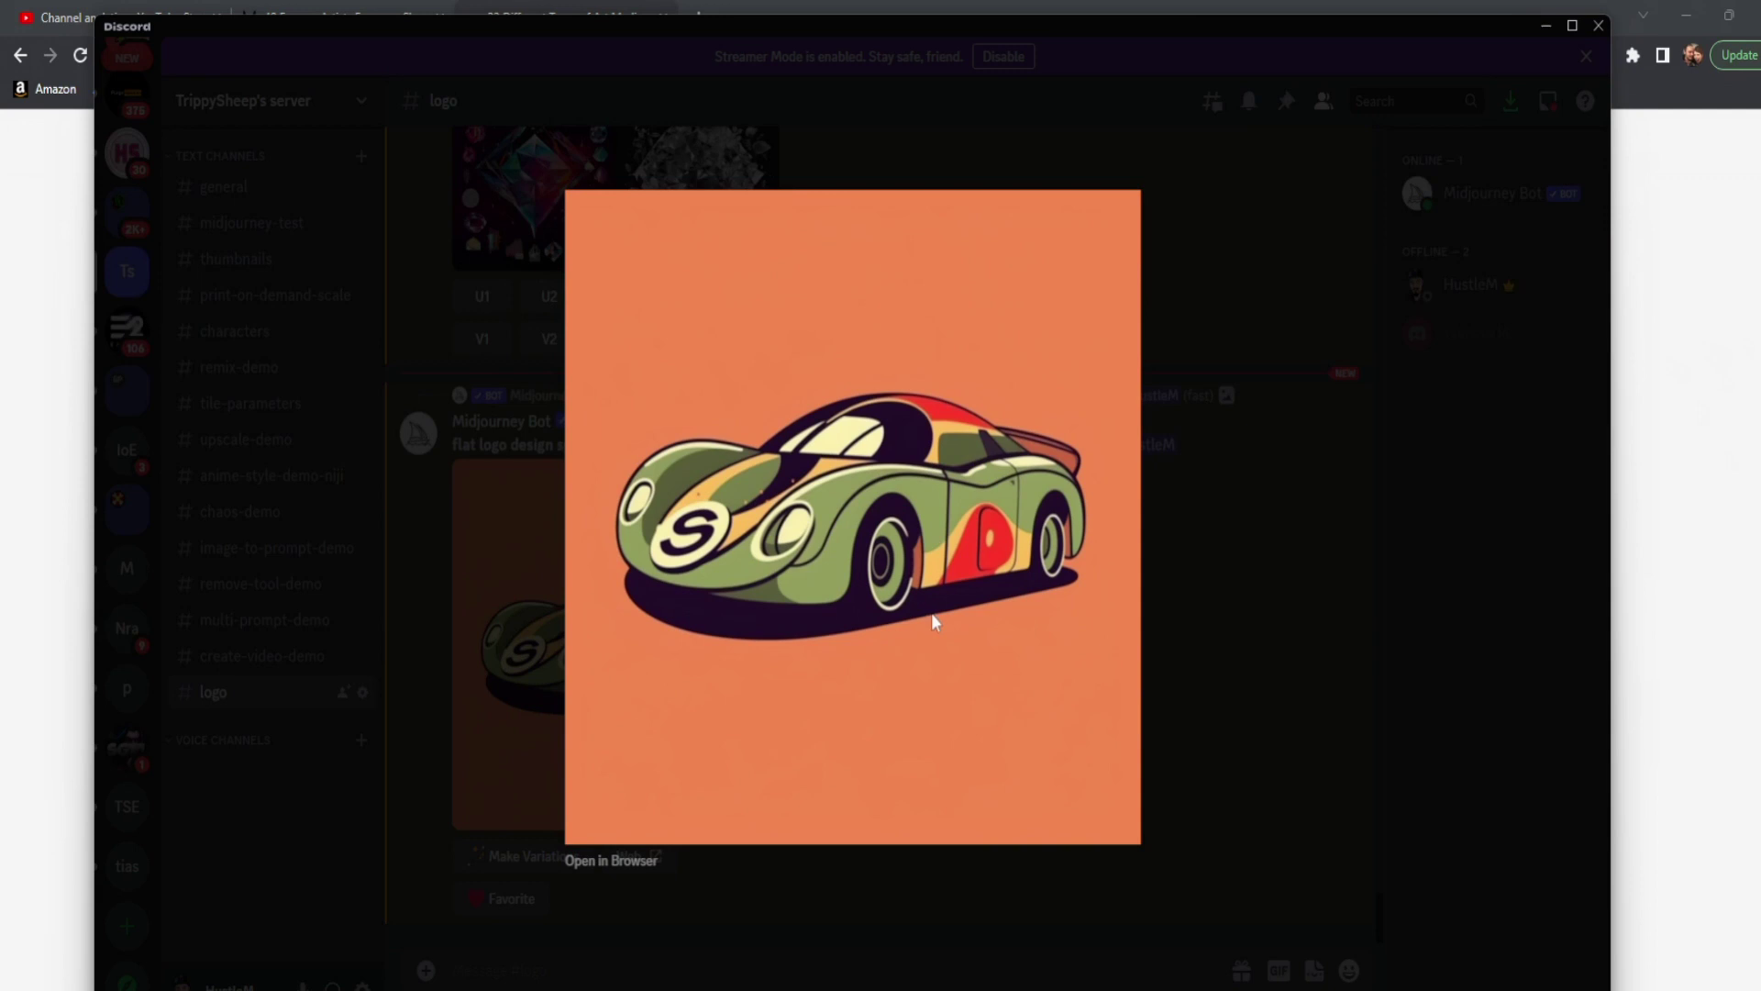
{"action": "left_click", "coordinate": [735, 539]}
{"action": "right_click", "coordinate": [802, 522]}
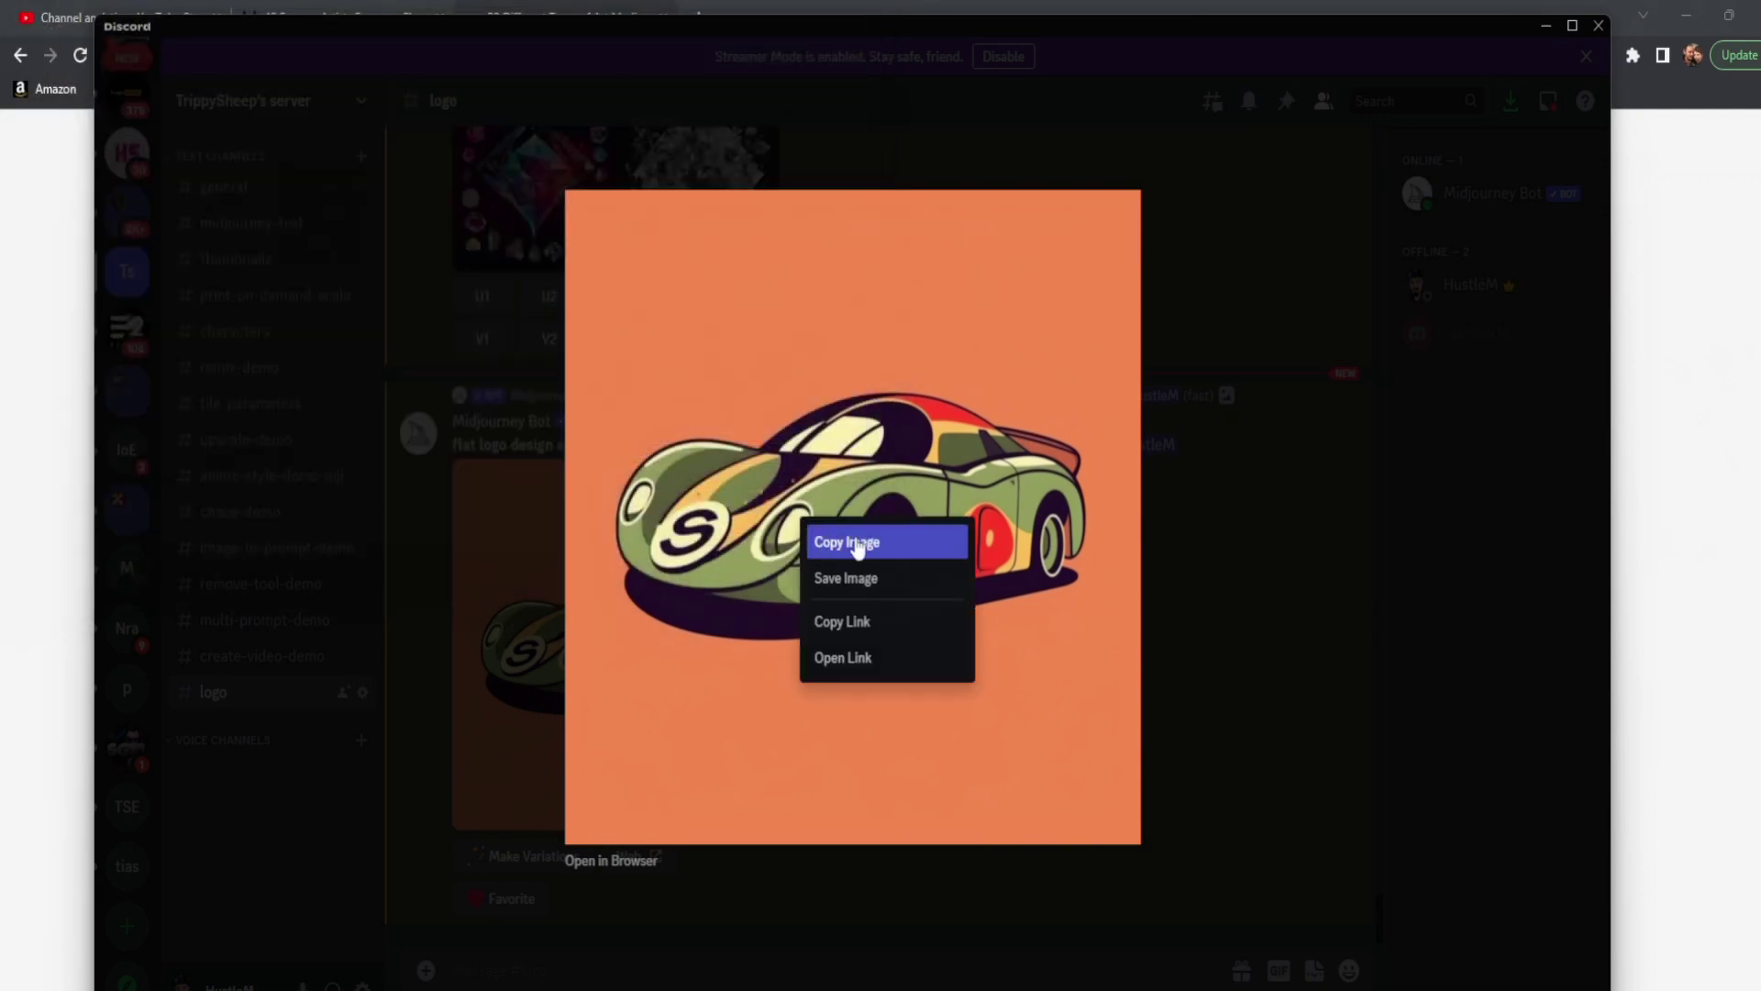
{"action": "left_click", "coordinate": [858, 548]}
{"action": "left_click", "coordinate": [1678, 396]}
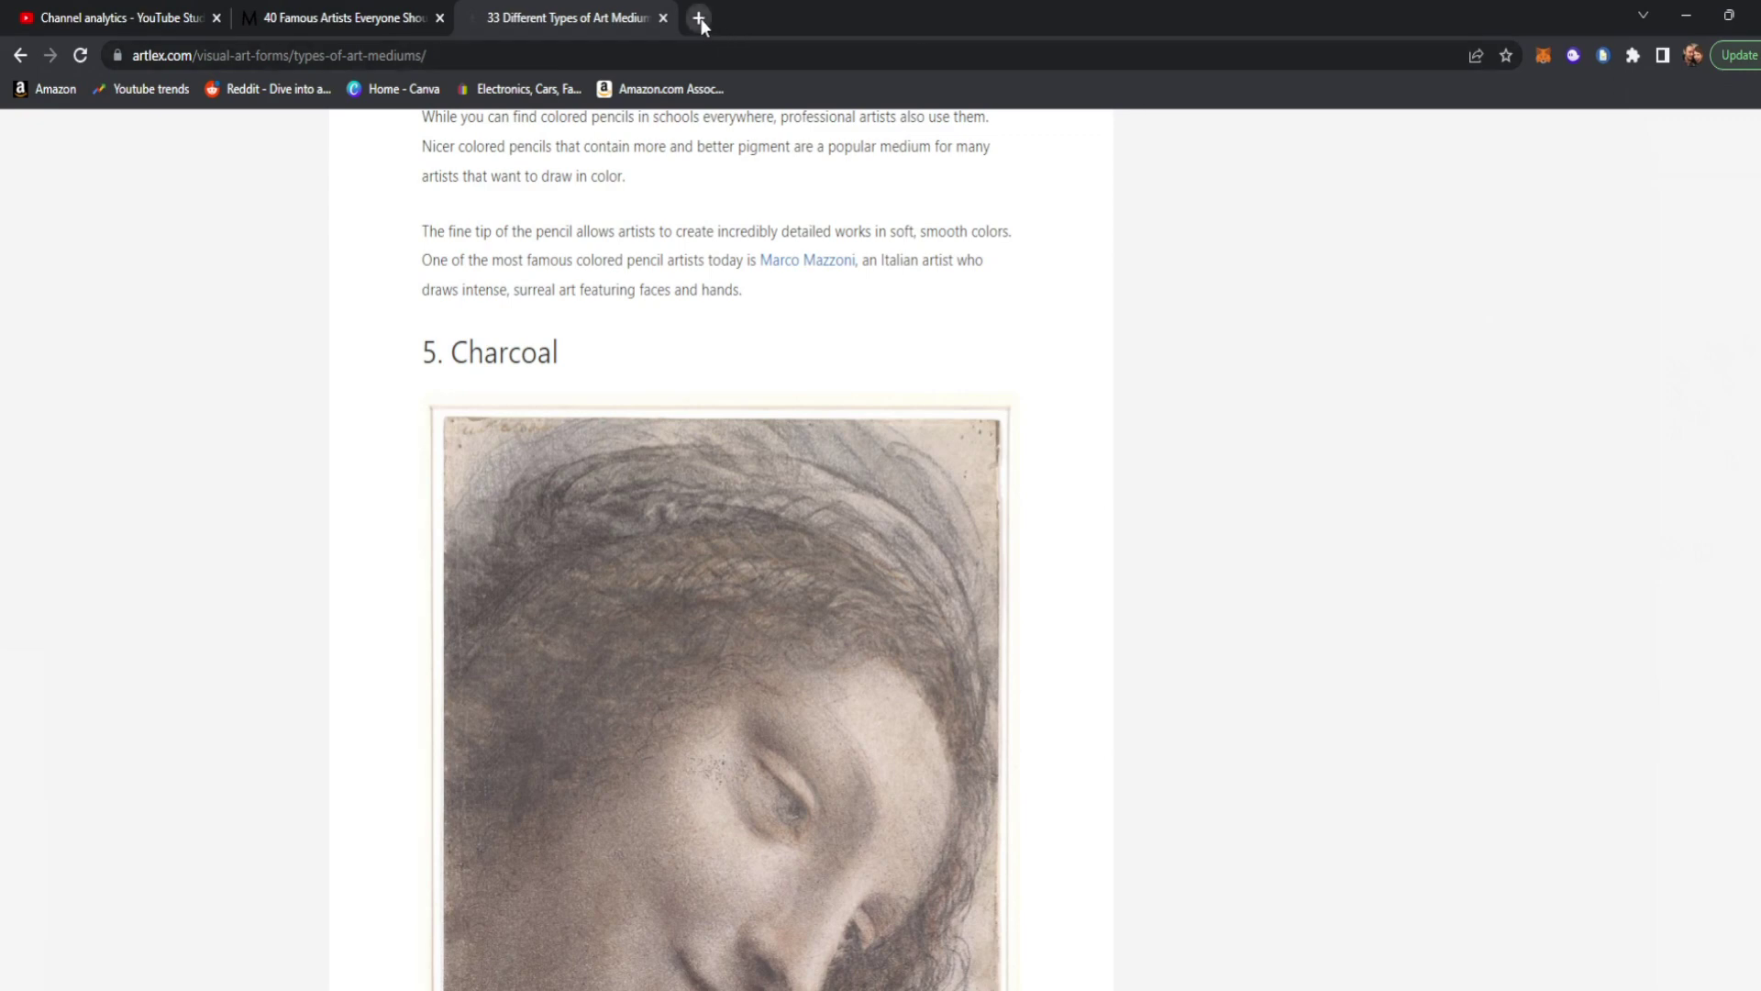
Paste the copied car image into remove.bg in a new tab and open the result in the editor
{"action": "left_click", "coordinate": [701, 19]}
{"action": "type", "text": "remove.bg"}
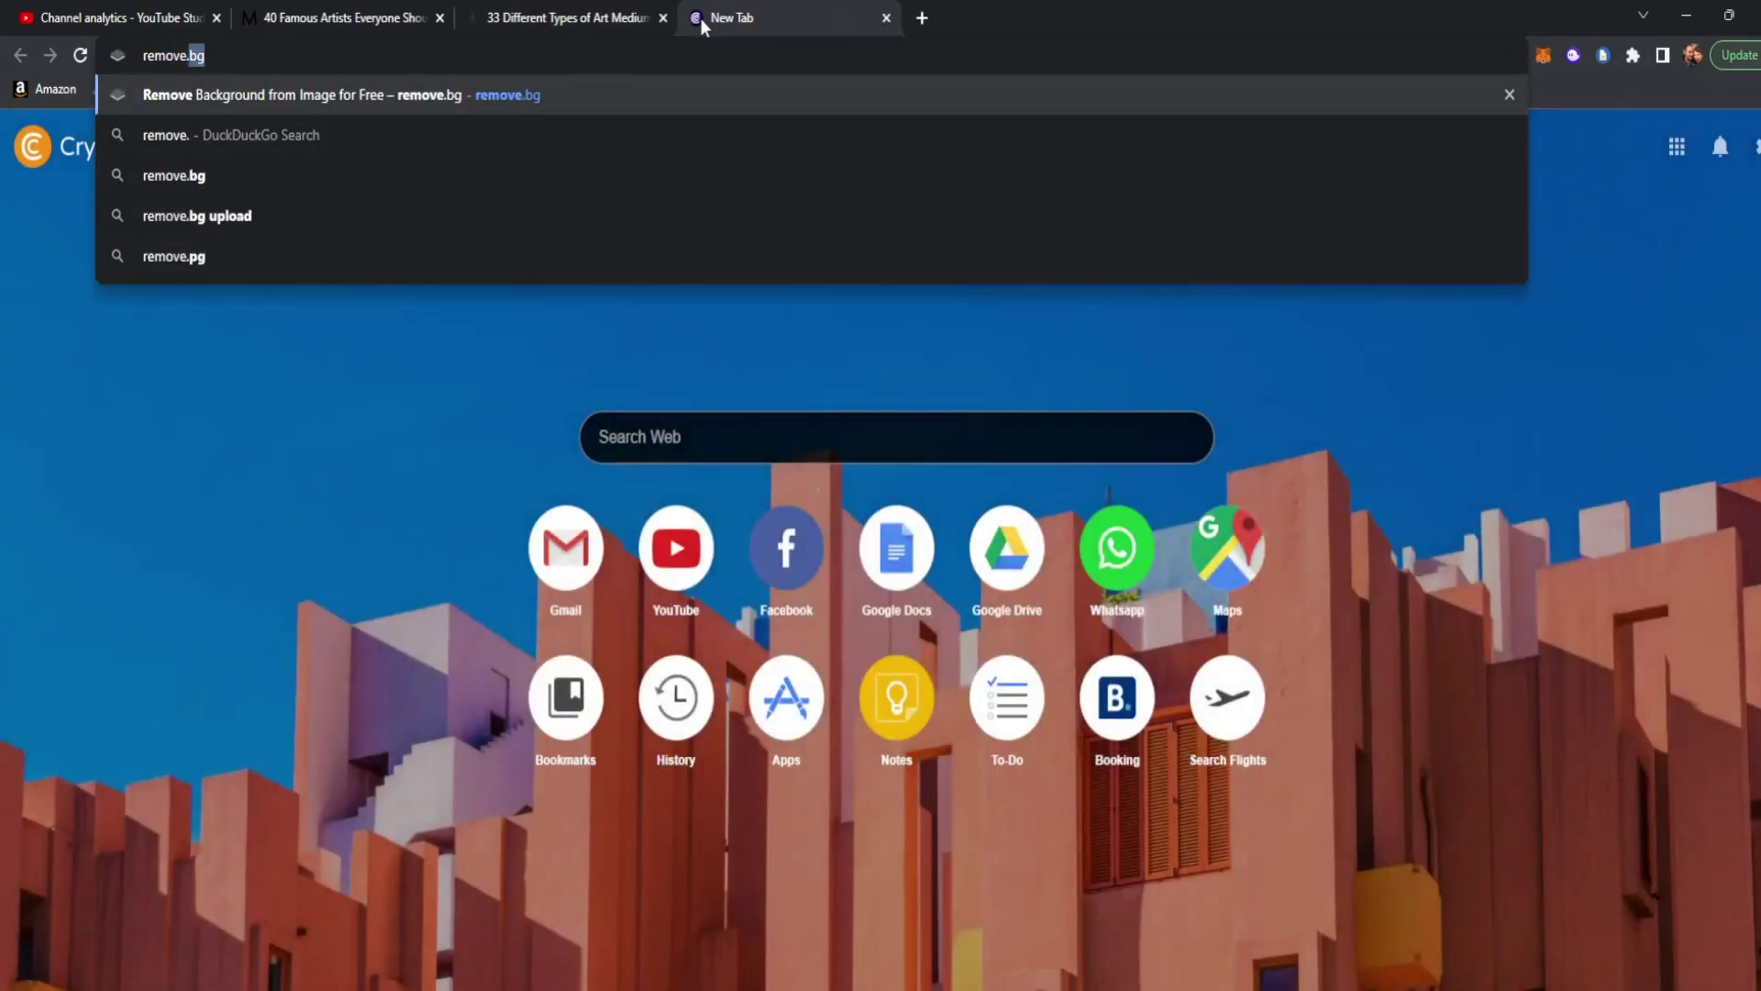
{"action": "key", "text": "Return"}
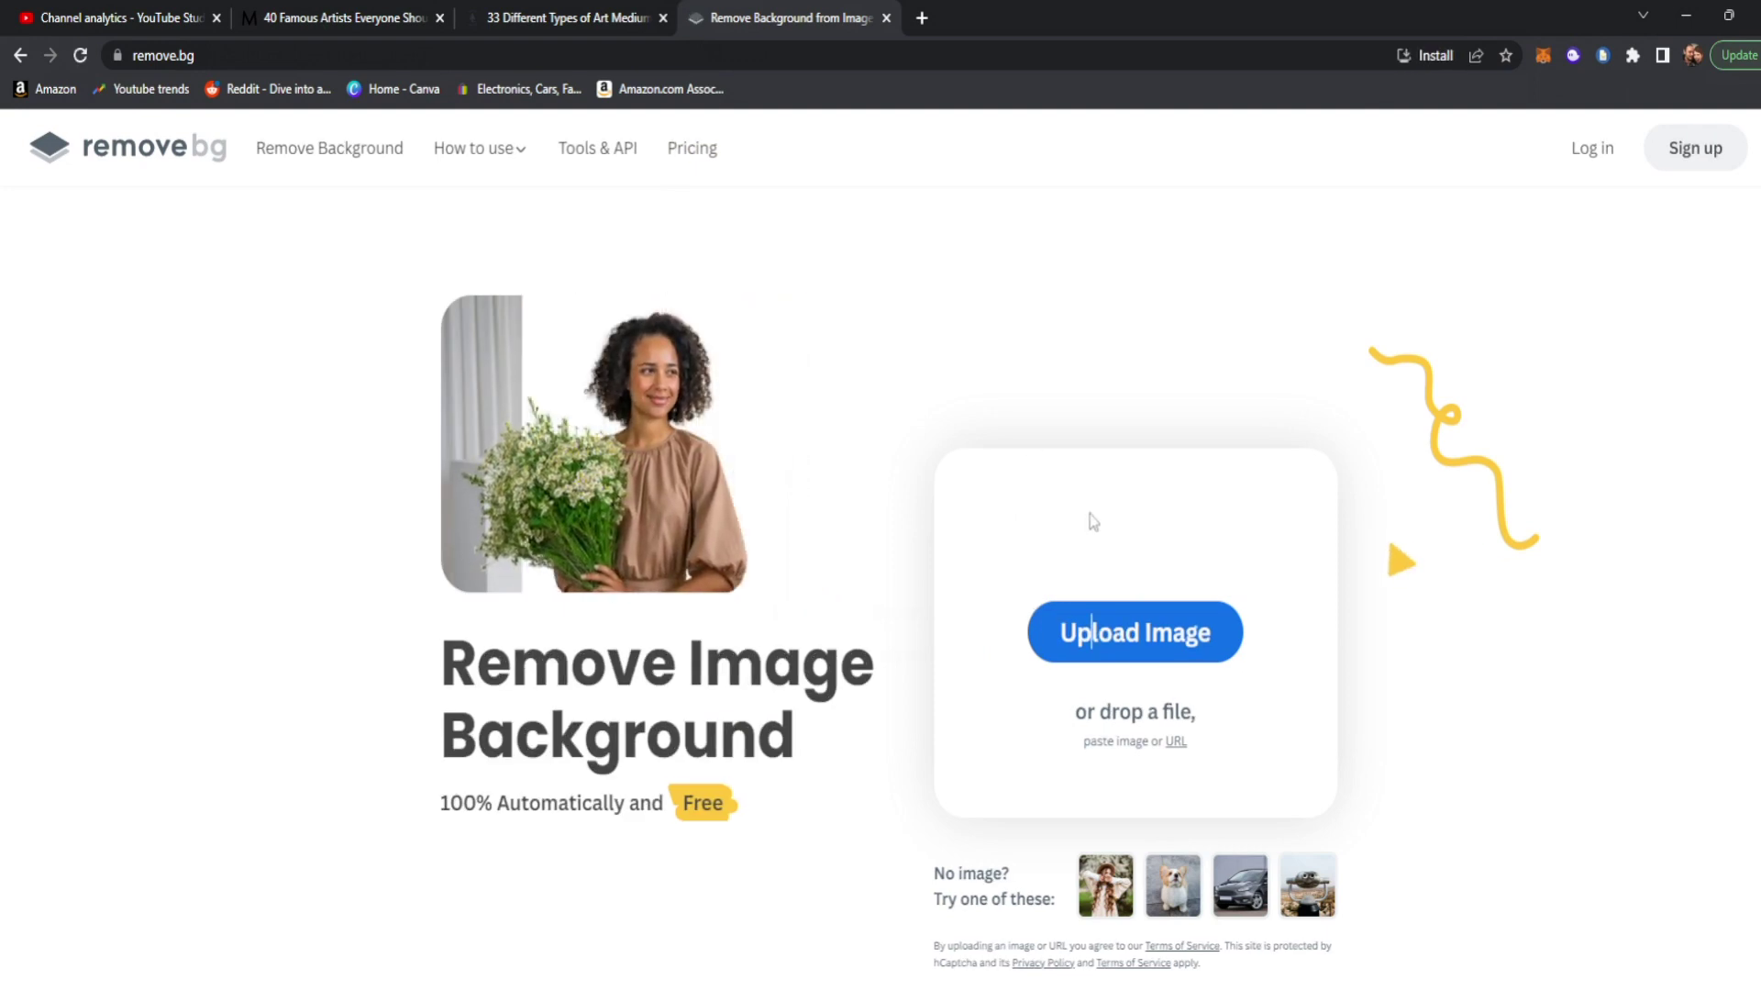
{"action": "key", "text": "ctrl+v"}
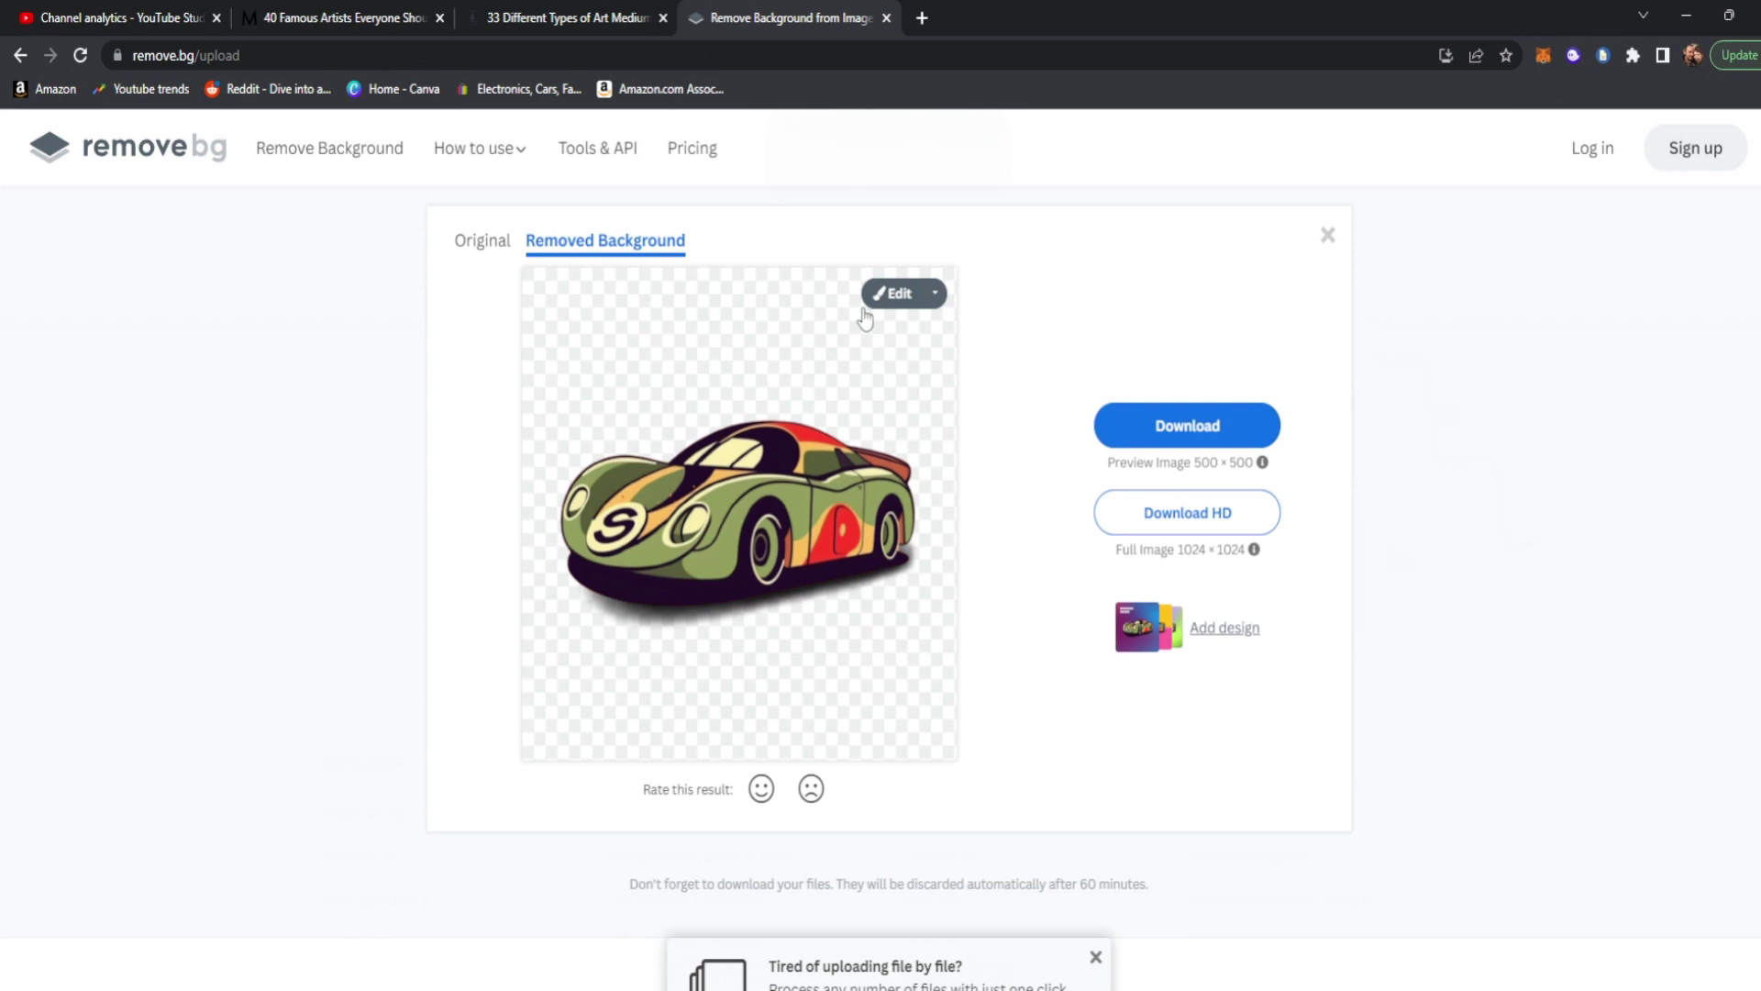
{"action": "left_click", "coordinate": [893, 295]}
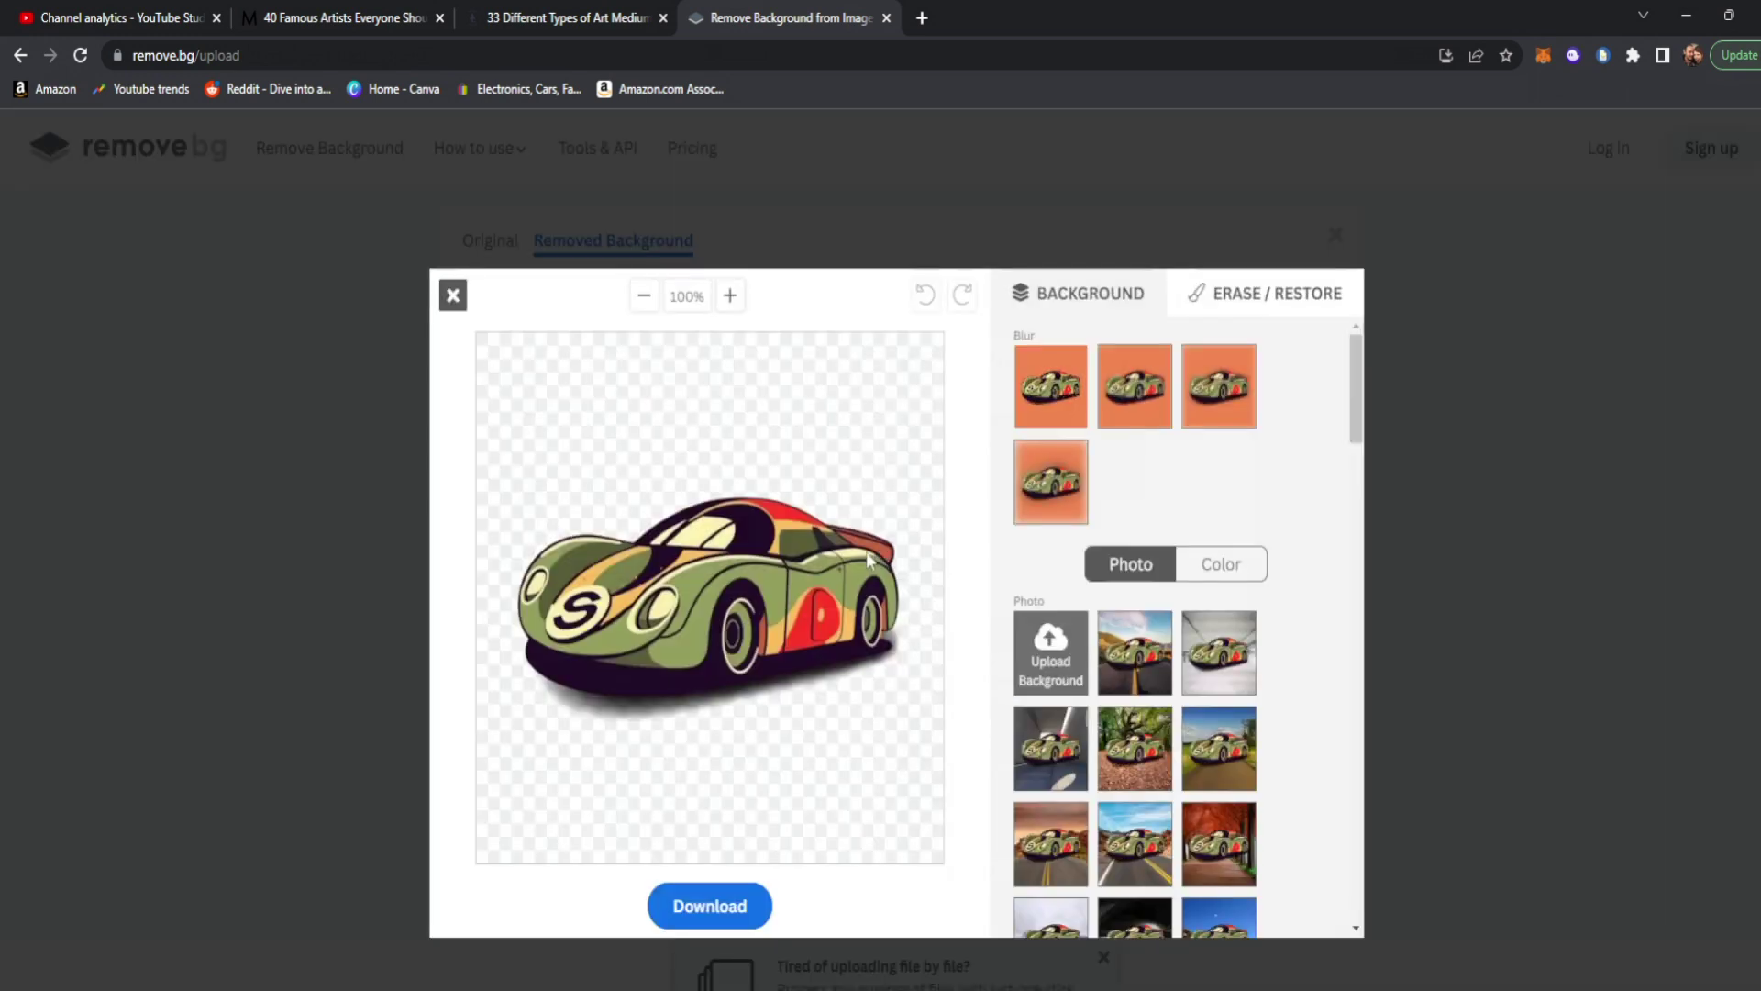
Switch to the Erase/Restore panel and drag the brush size down to its minimum
{"action": "left_click", "coordinate": [1315, 292]}
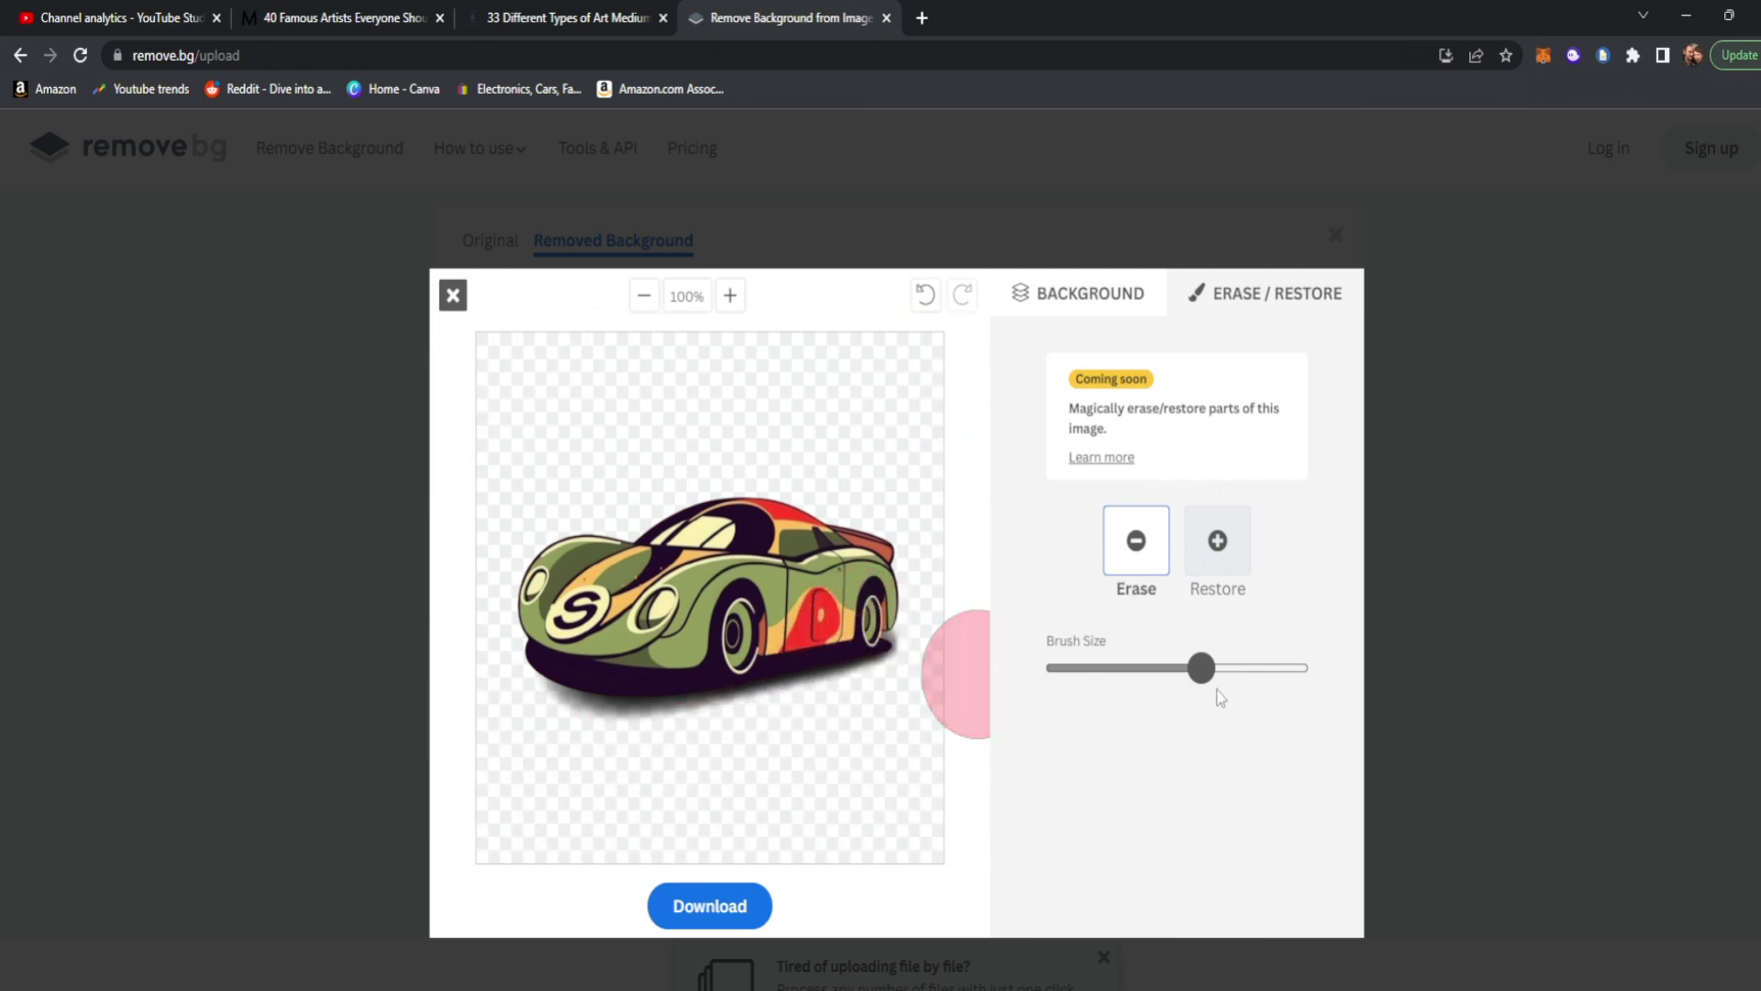
{"action": "left_click_drag", "start_coordinate": [1202, 667], "coordinate": [1055, 668]}
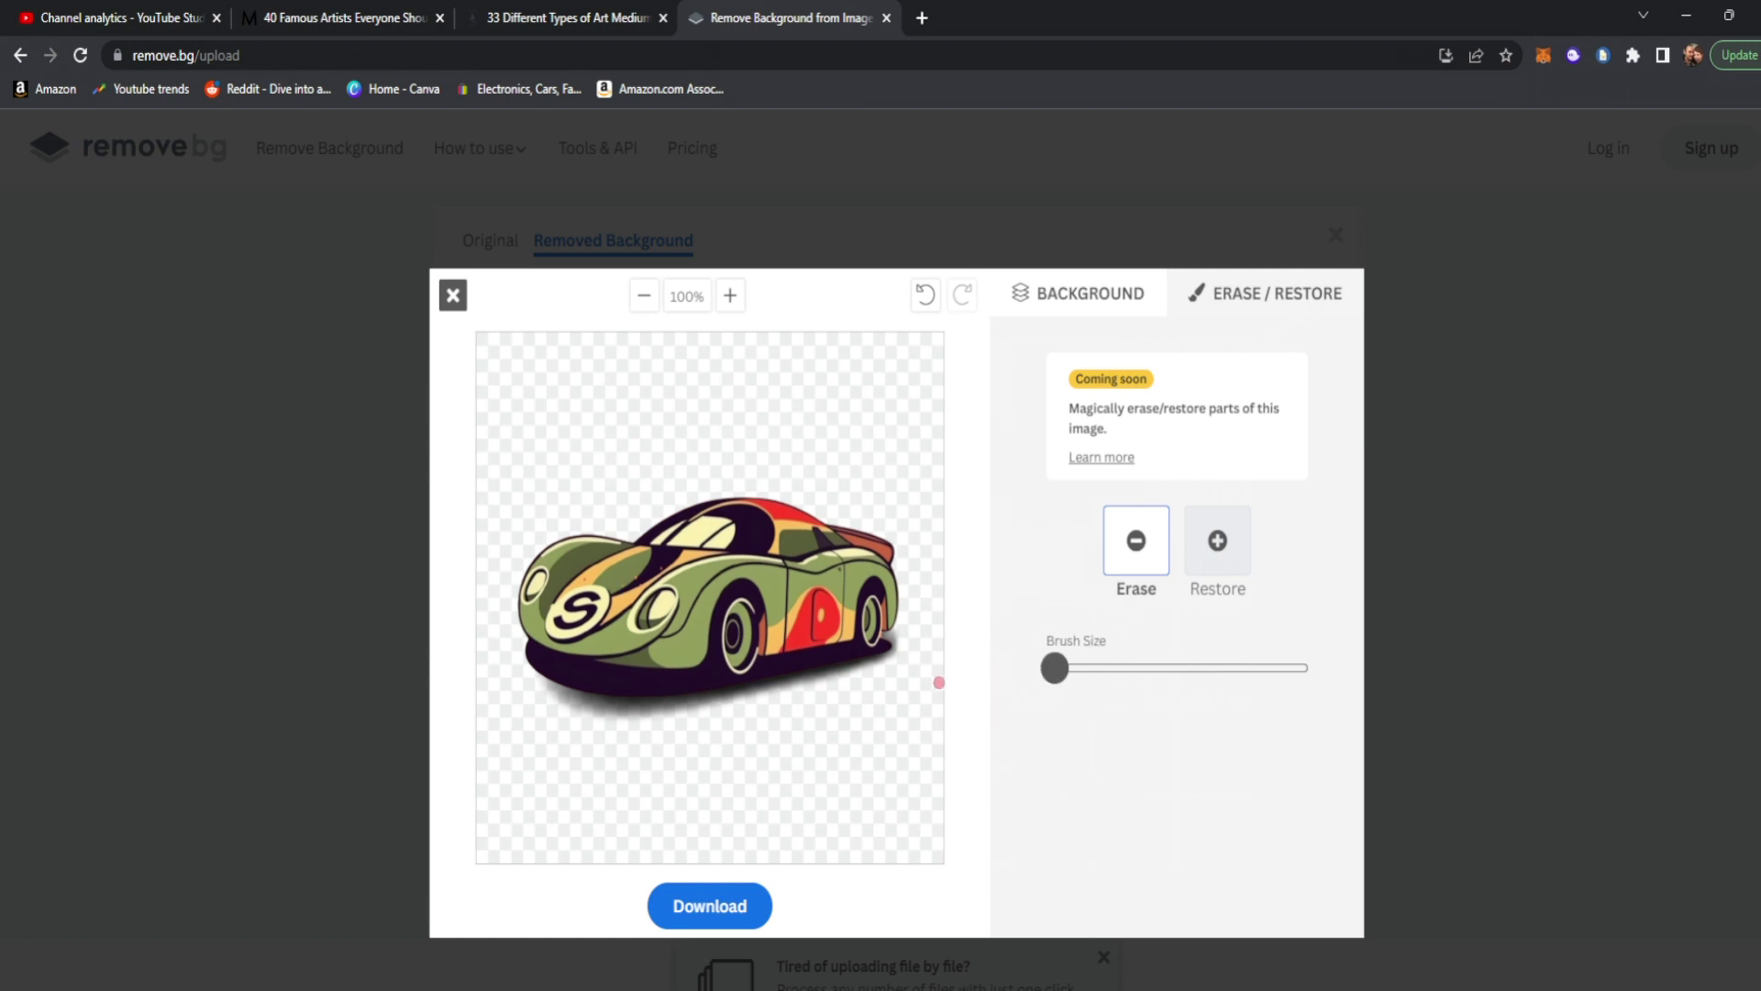